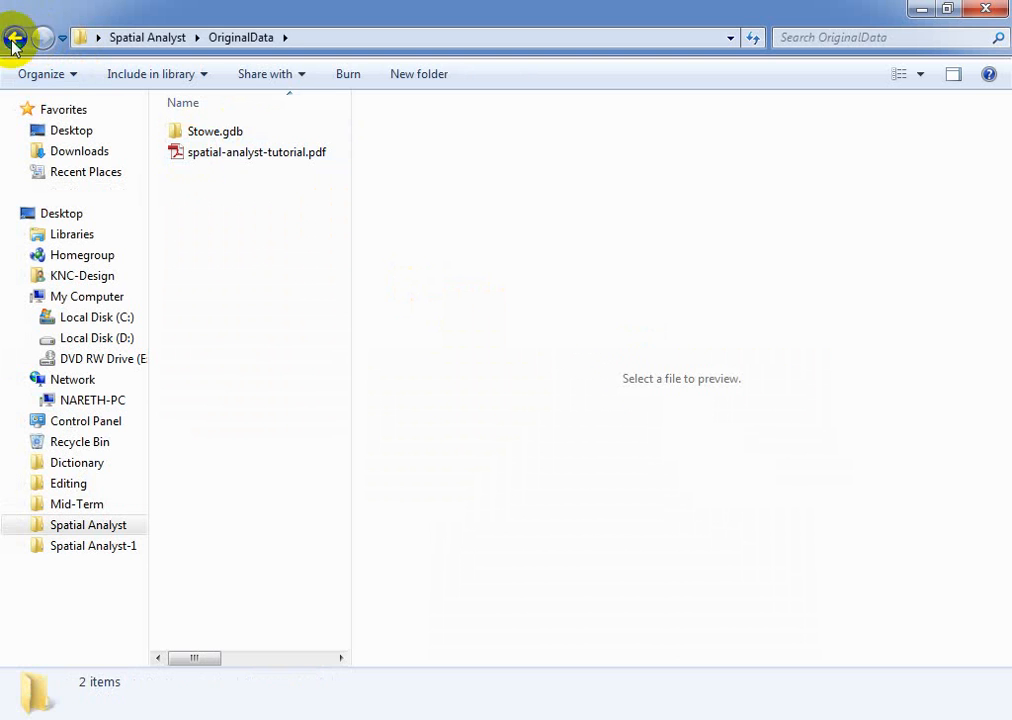
Step: Look through the Spatial Analyst folder and the contents of its OriginalData subfolder
left_click(14, 38)
left_click(203, 153)
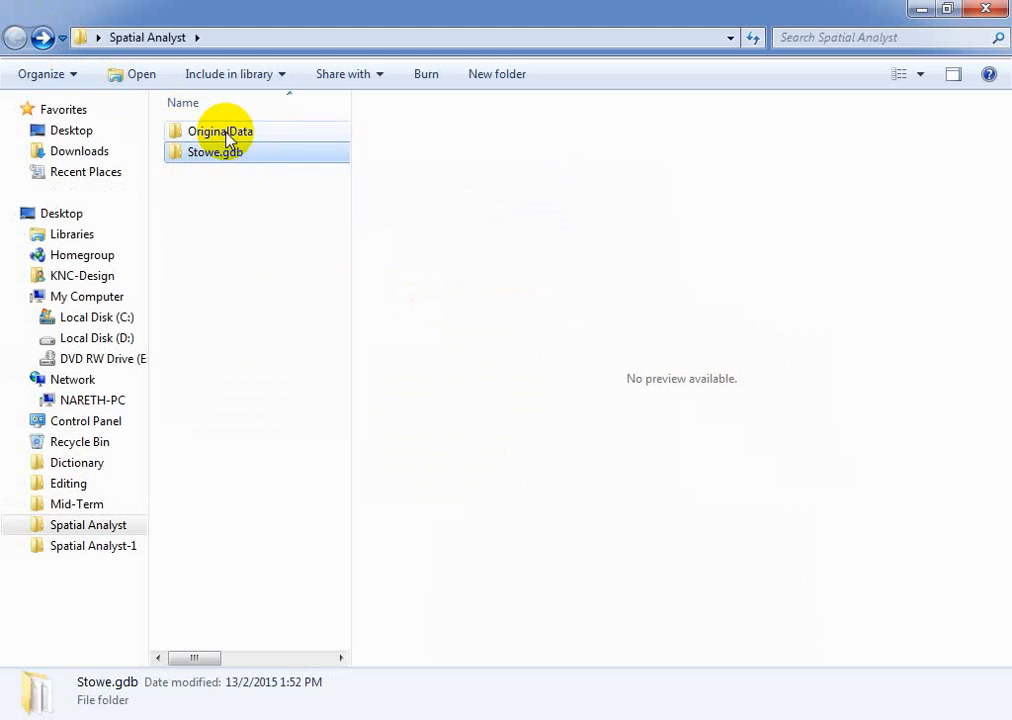
left_click(228, 140)
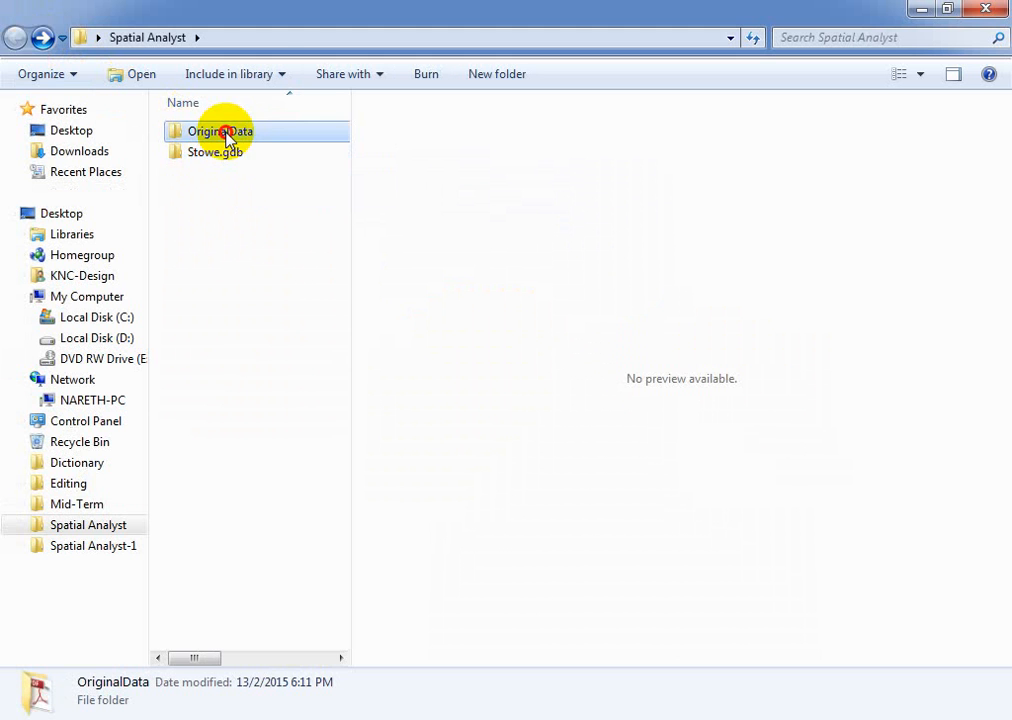
double_click(228, 140)
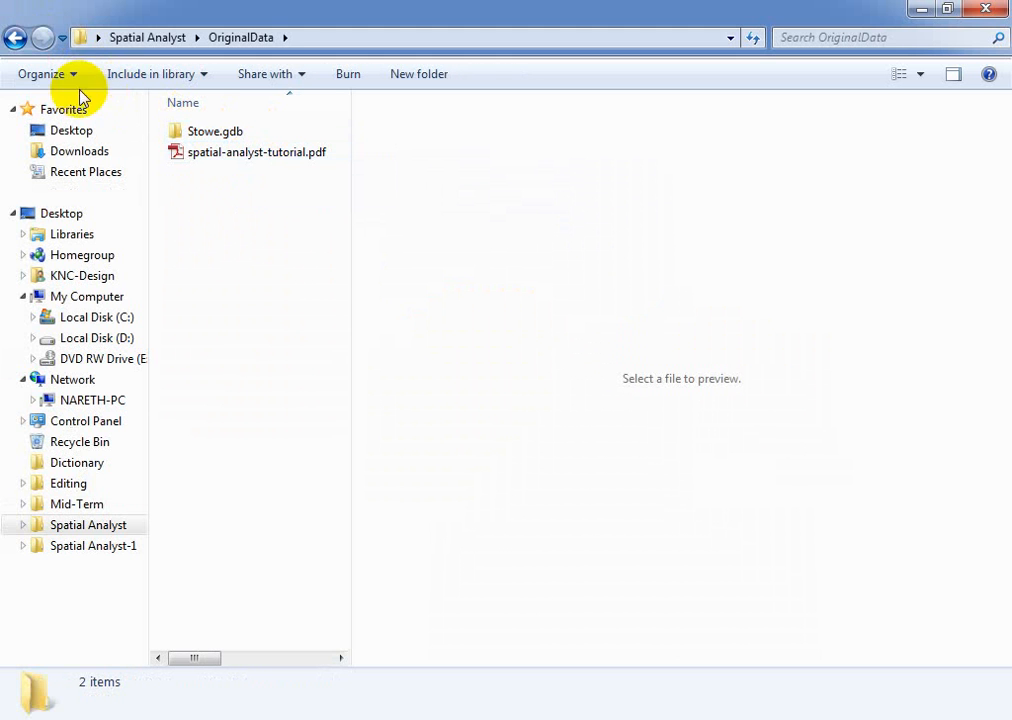
left_click(14, 40)
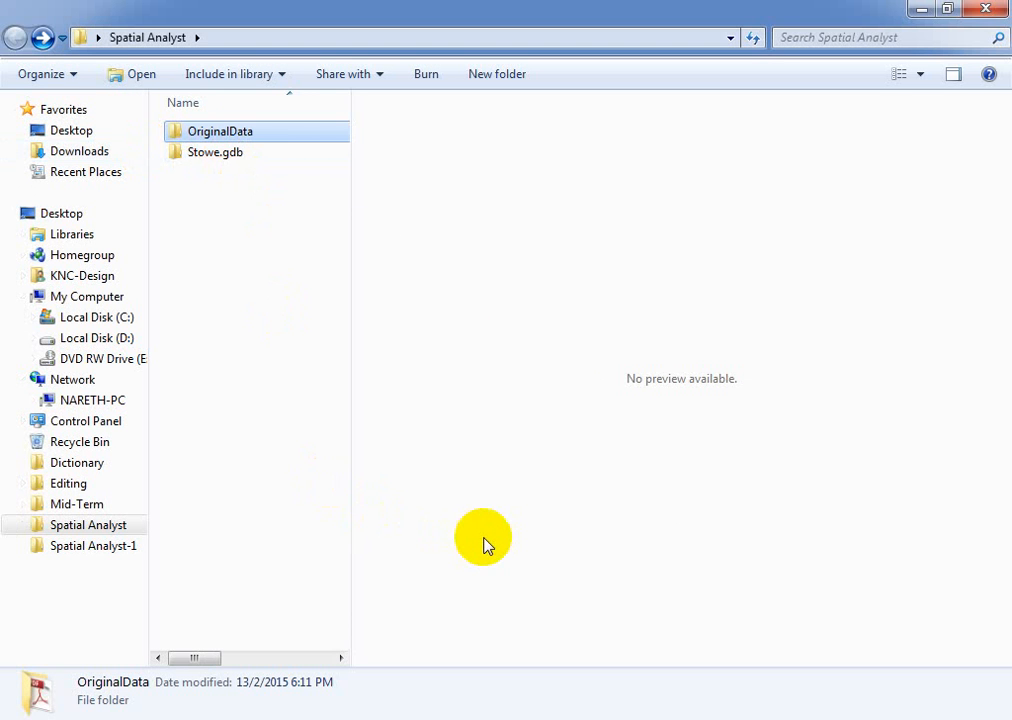
Step: Launch ArcMap 10.2.2 and choose the Blank Map template for a new map
left_click(15, 716)
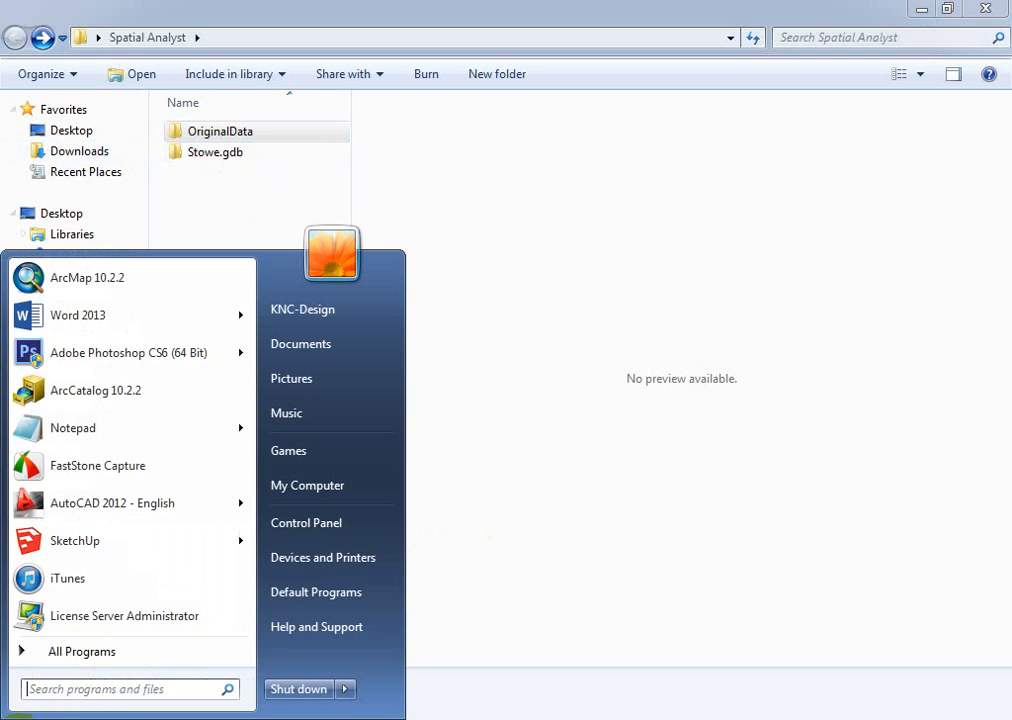
left_click(136, 294)
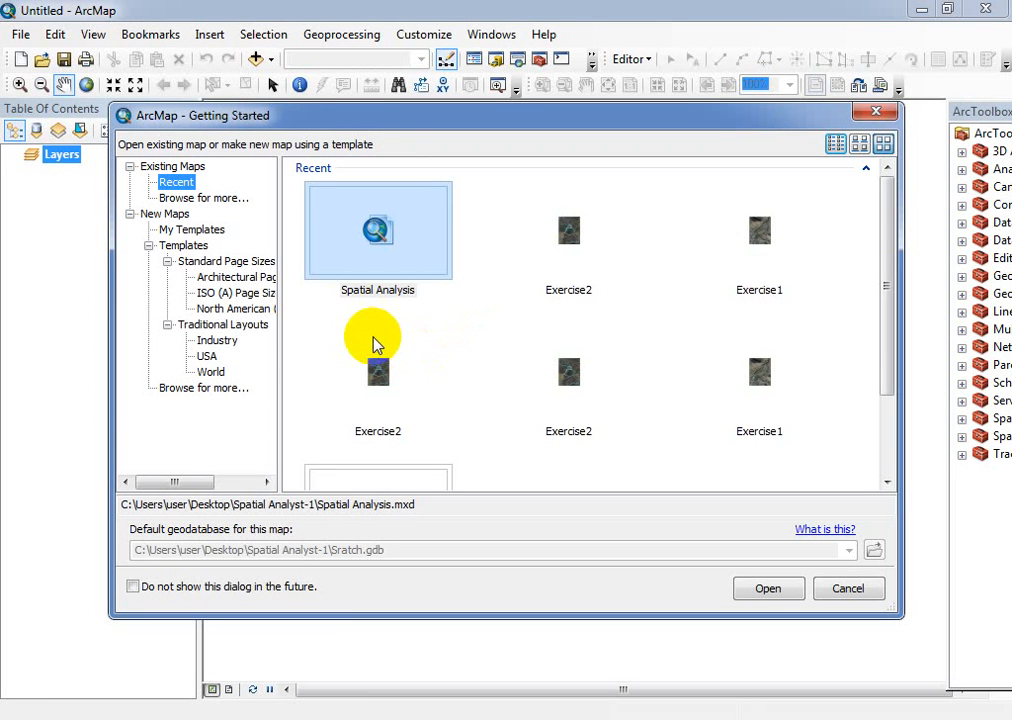
left_click(156, 215)
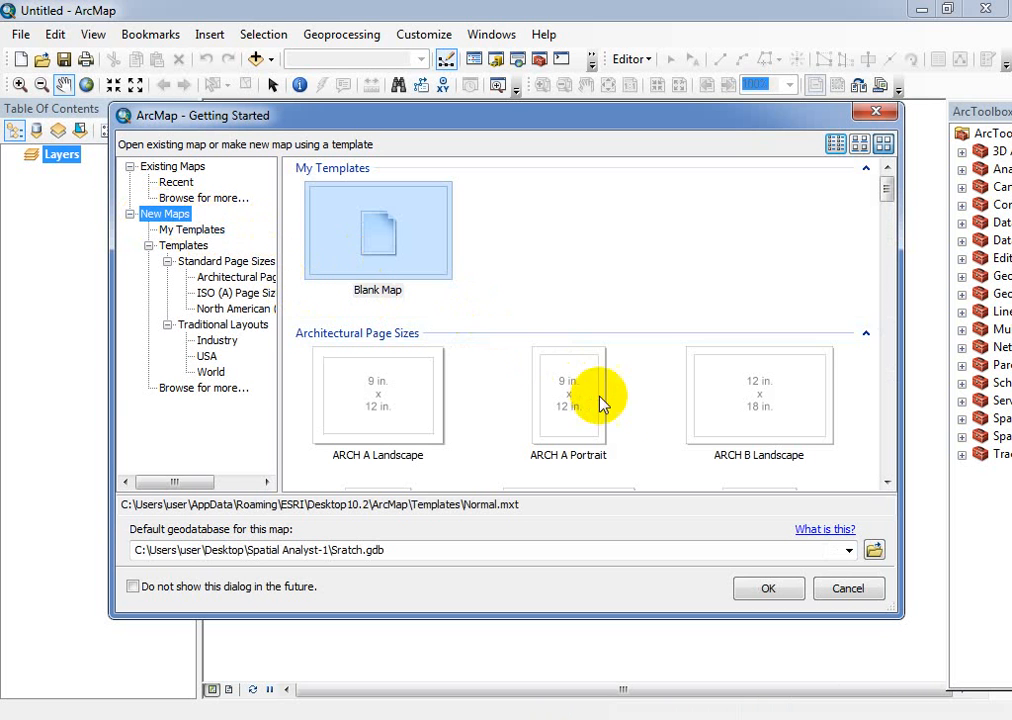
Step: Browse to the Spatial Analyst folder on the Desktop for the new map's default geodatabase
left_click(874, 551)
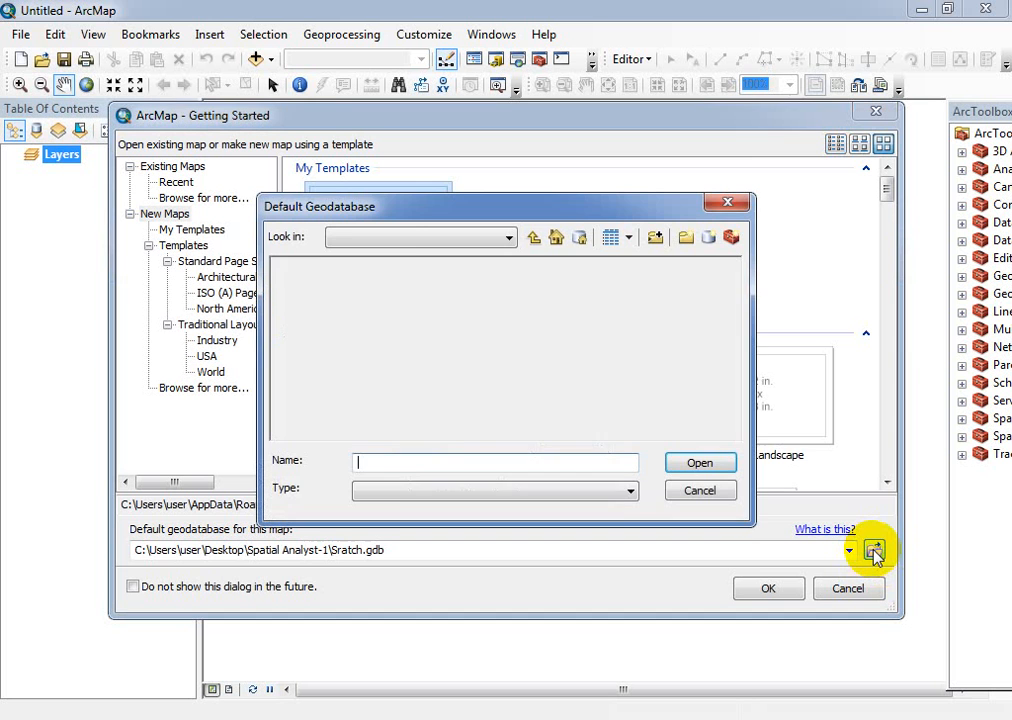
left_click(533, 238)
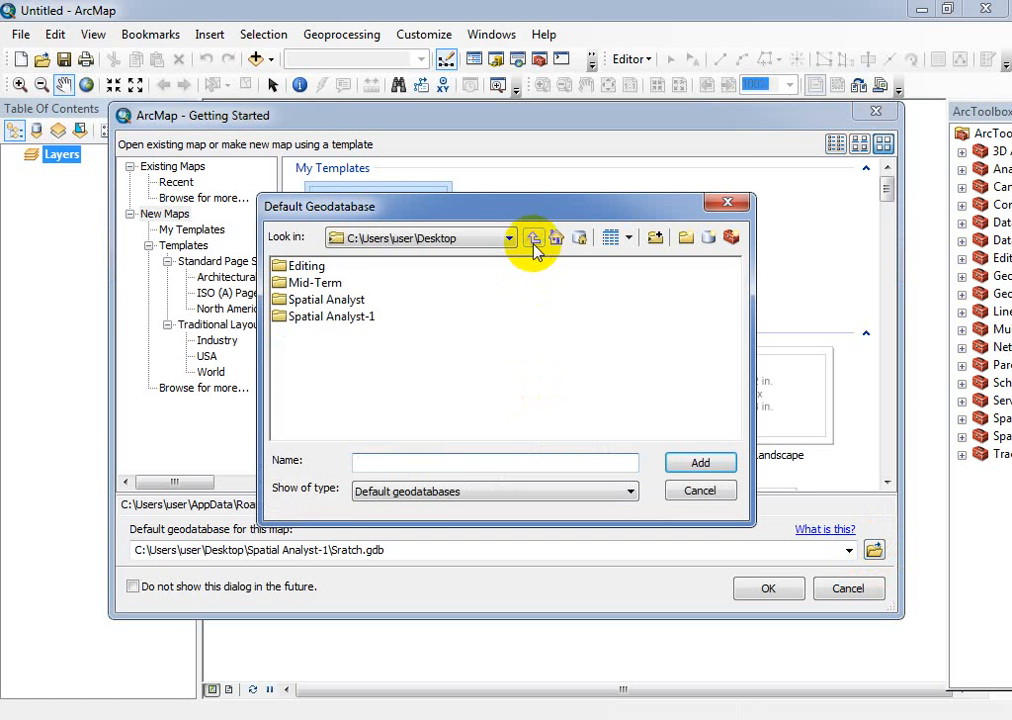
double_click(305, 300)
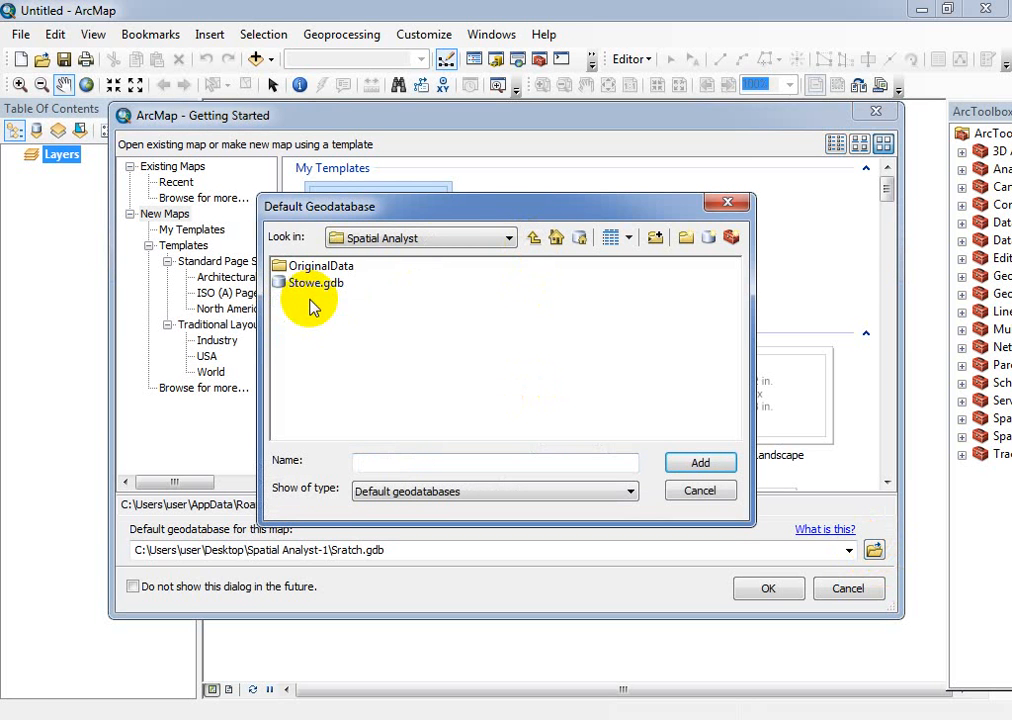
Step: Try to add a default geodatabase by entering the name Sratch, then clear the name
left_click(377, 463)
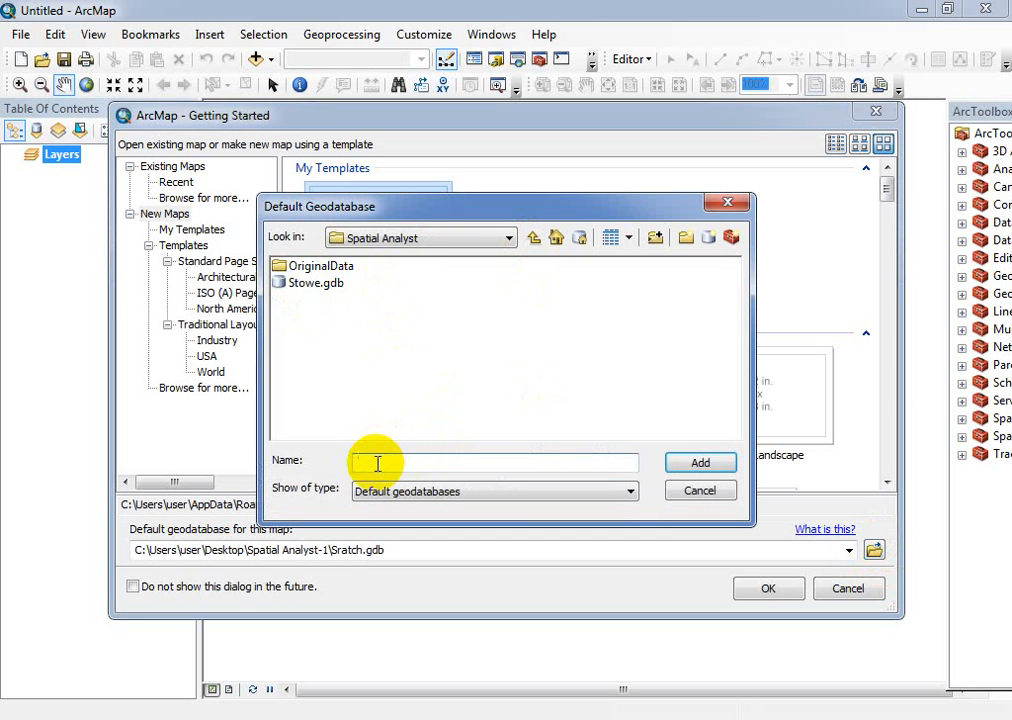
type("Sratch")
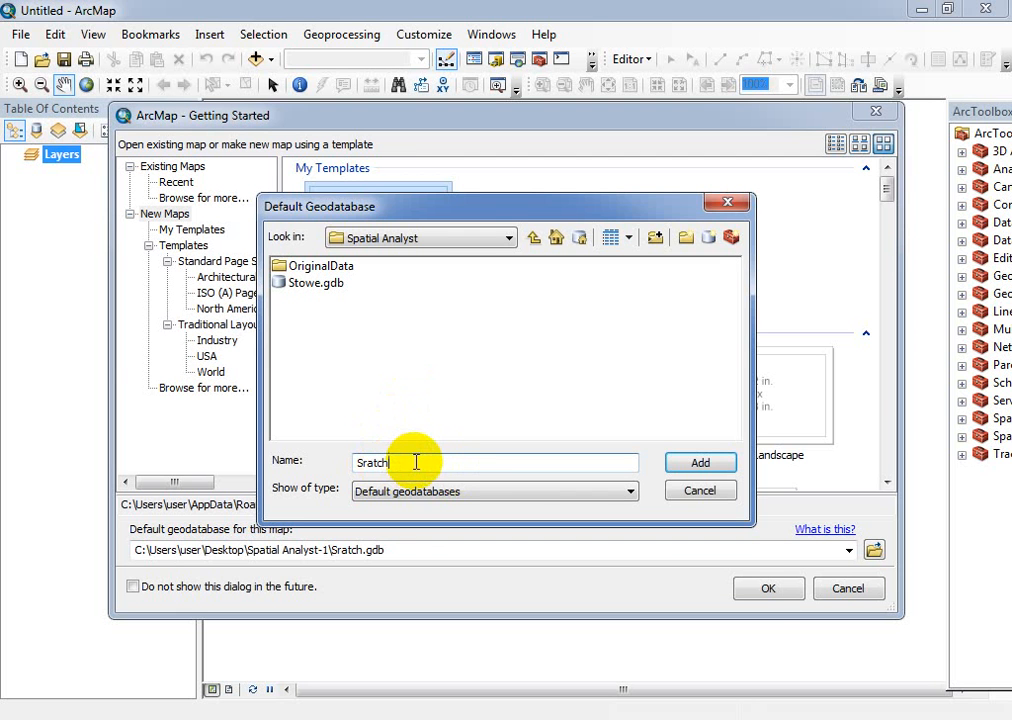
left_click(688, 468)
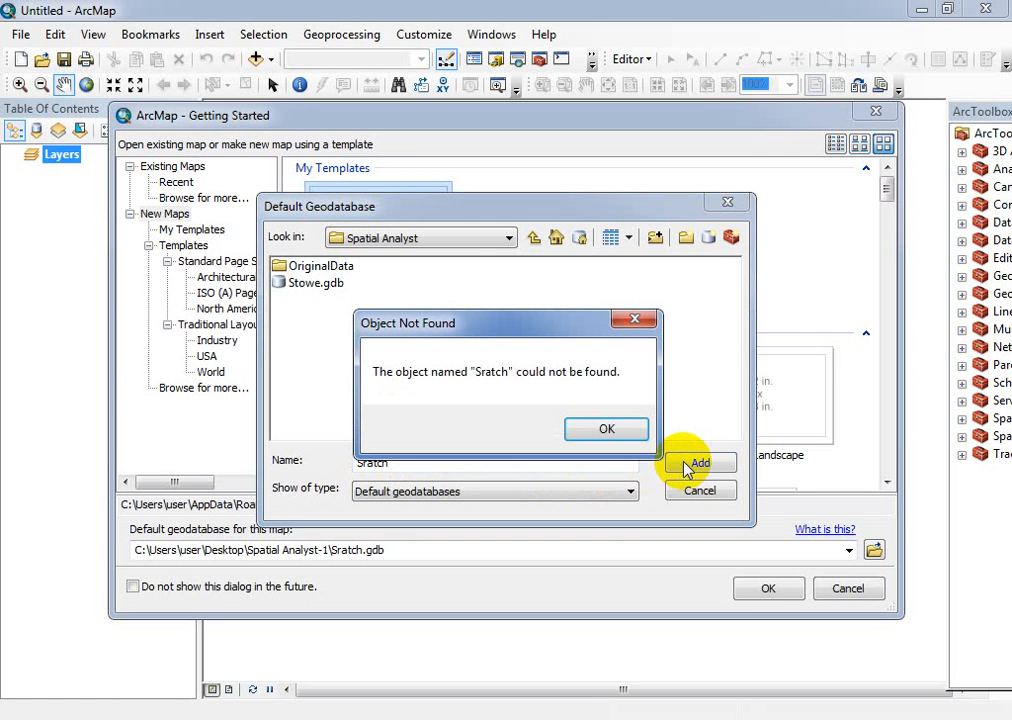
left_click(627, 426)
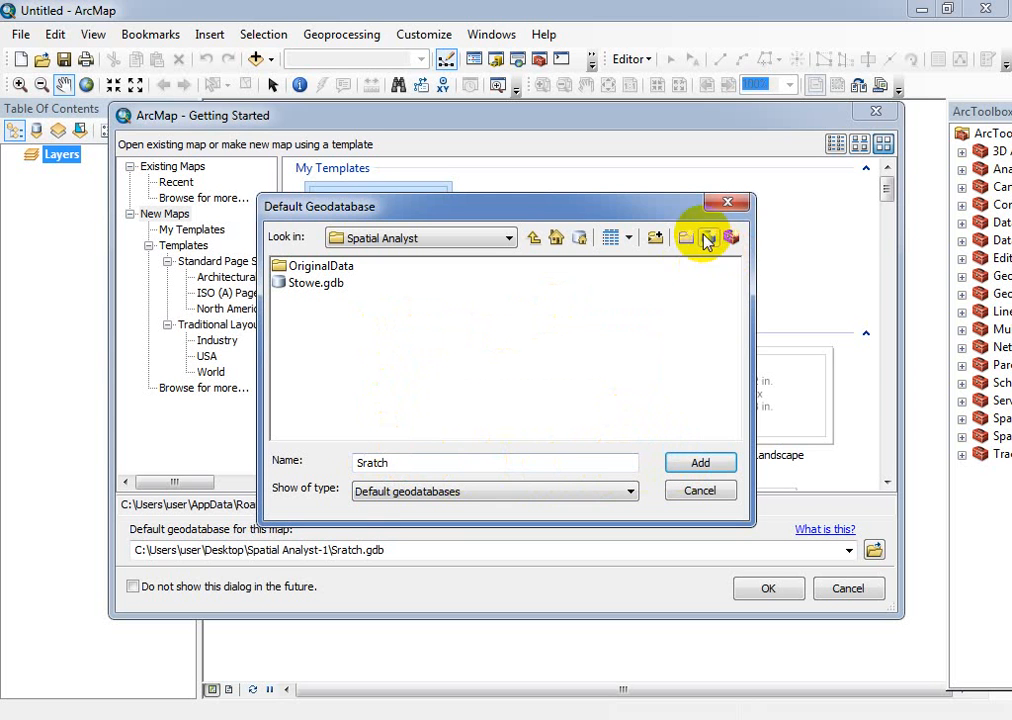
left_click_drag(411, 465, 306, 478)
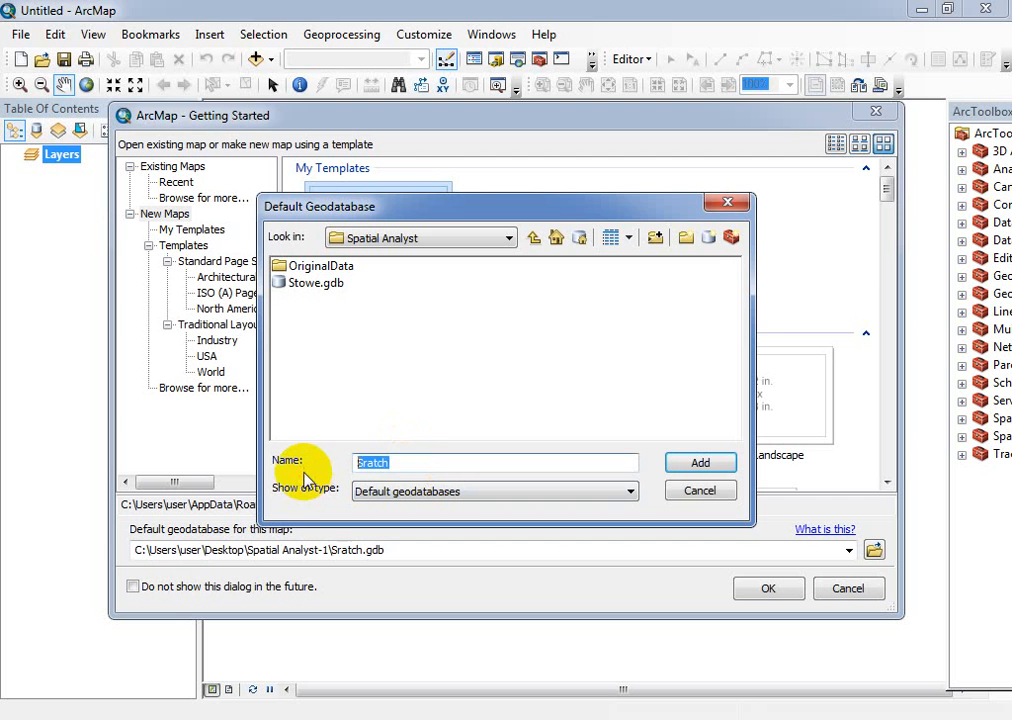
key("BackSpace")
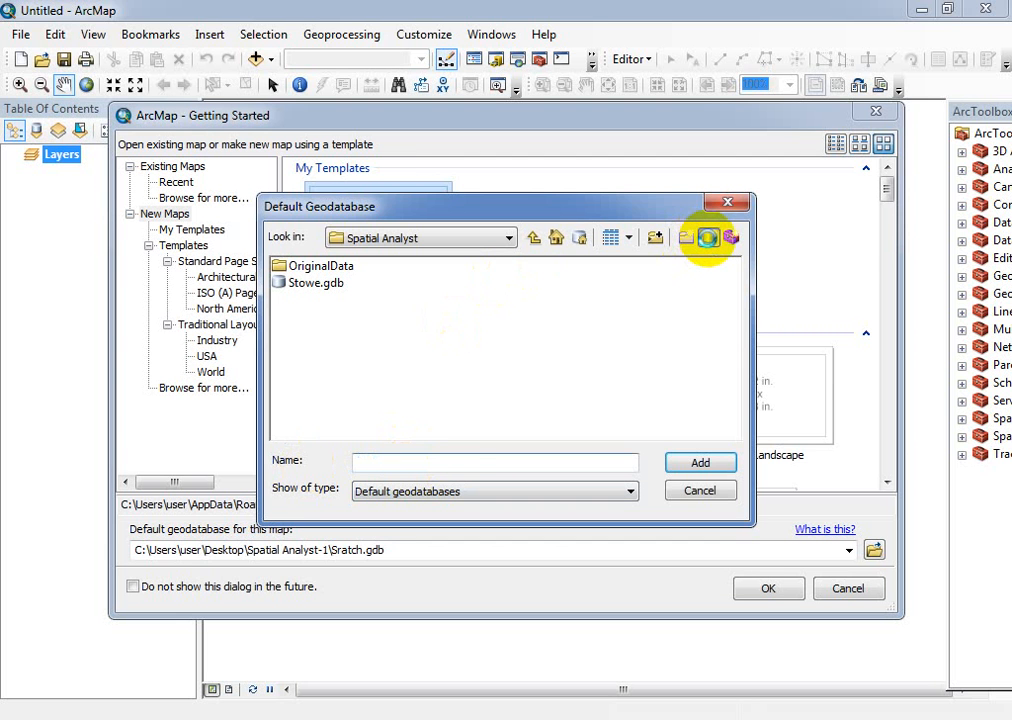
Step: Create a new file geodatabase named Sratch in the Spatial Analyst folder
left_click(707, 237)
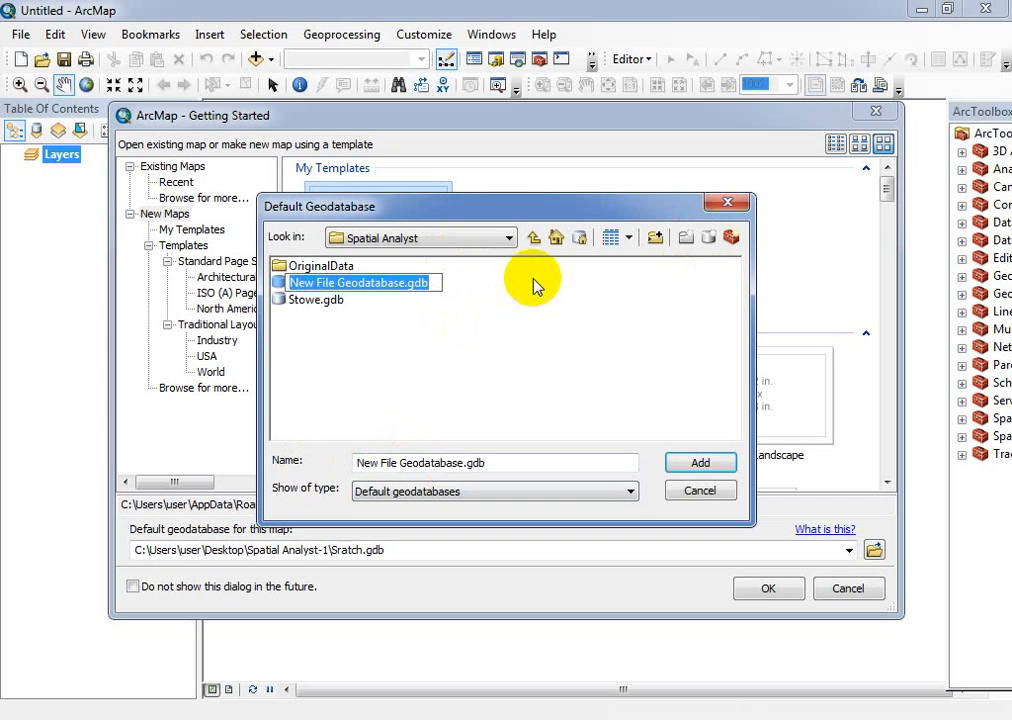
type("Sratch")
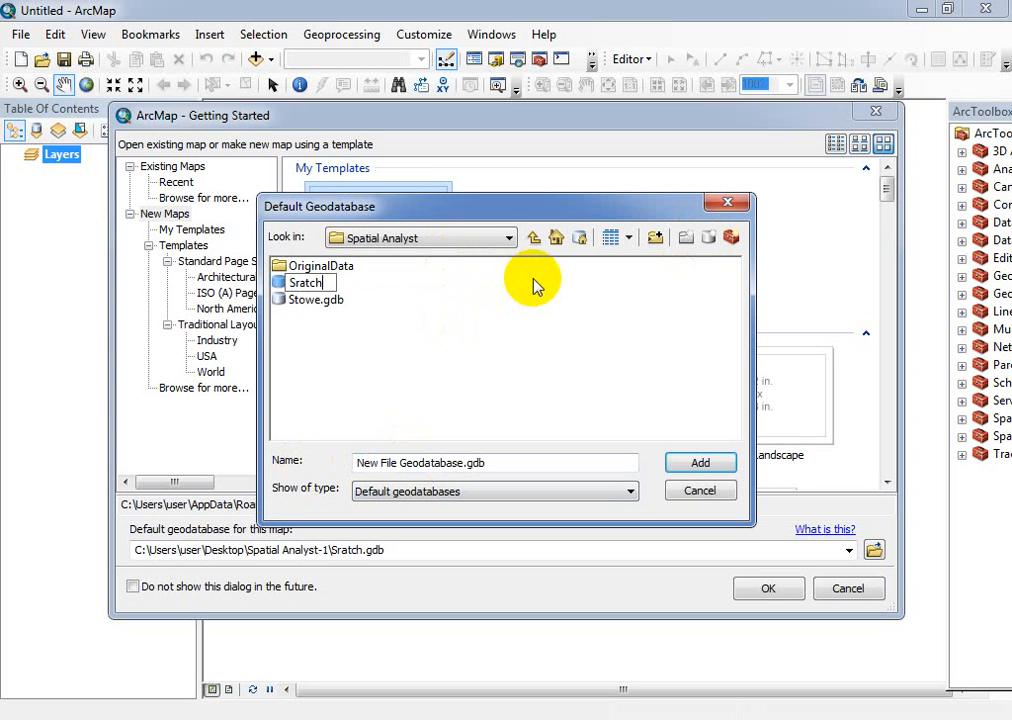
left_click(447, 305)
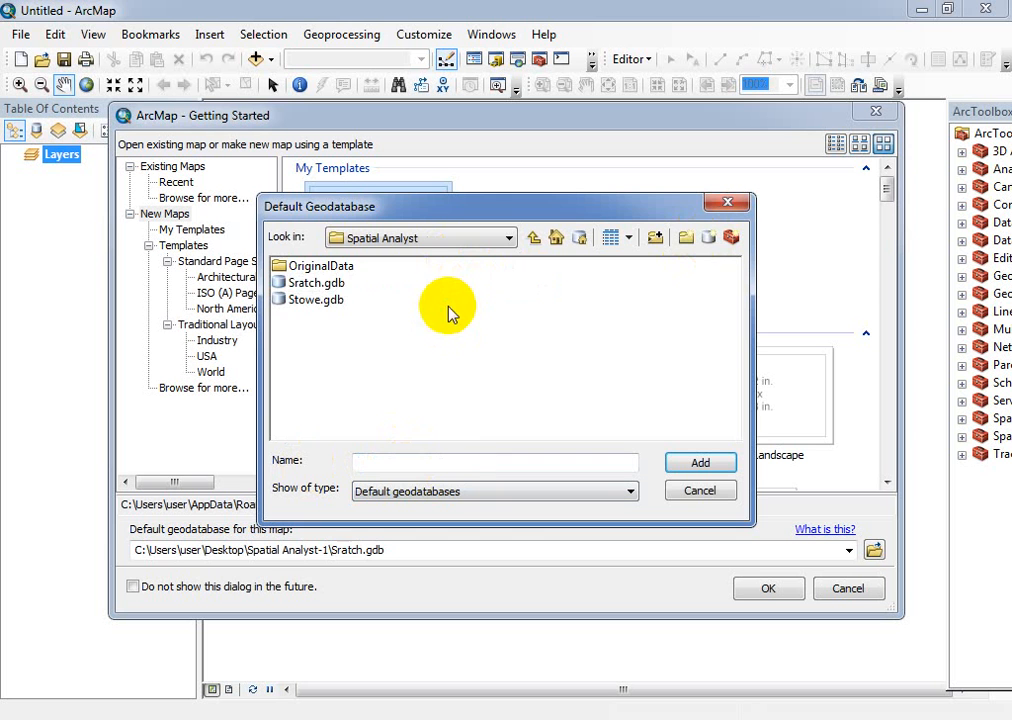
Step: Set Sratch.gdb from the Spatial Analyst folder as the default geodatabase and create the blank map
left_click(335, 284)
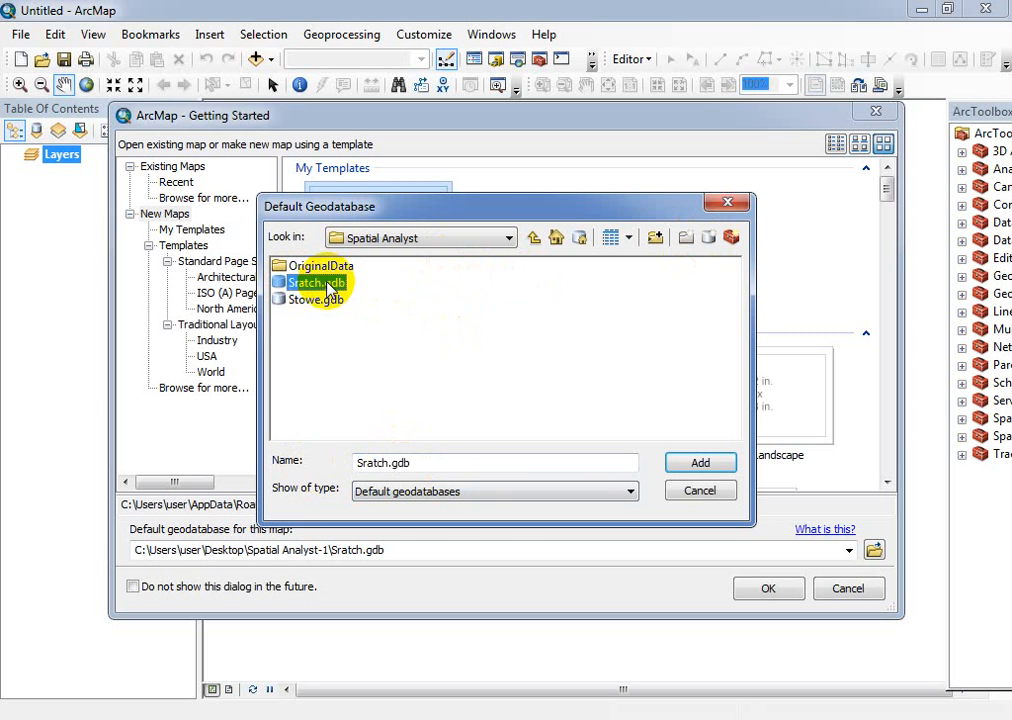
left_click(702, 463)
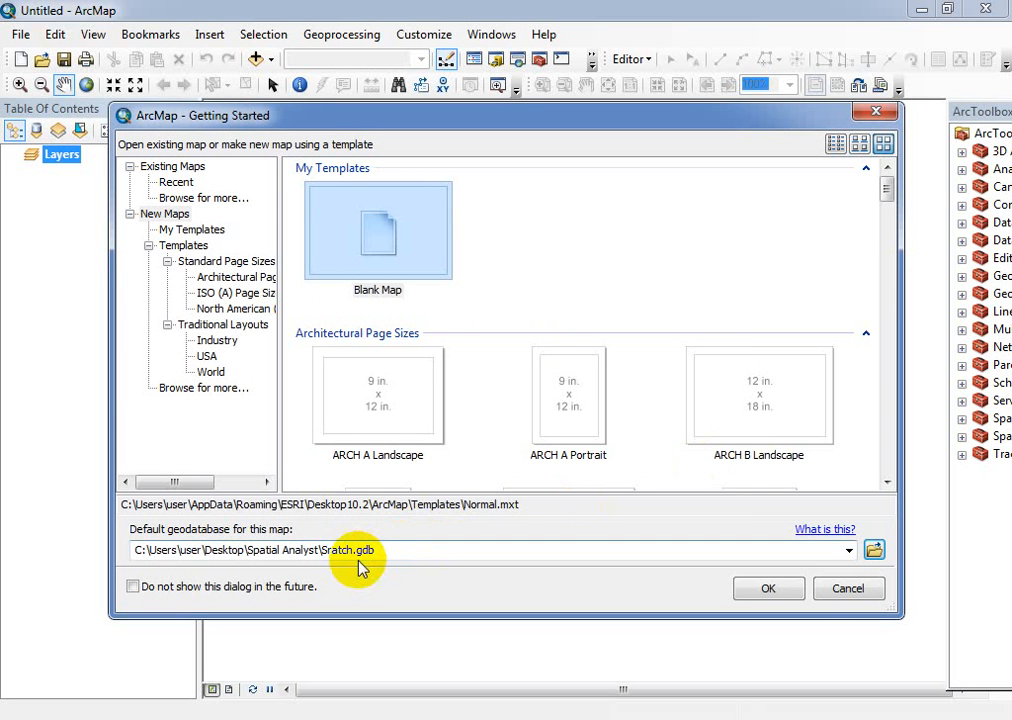
left_click(769, 590)
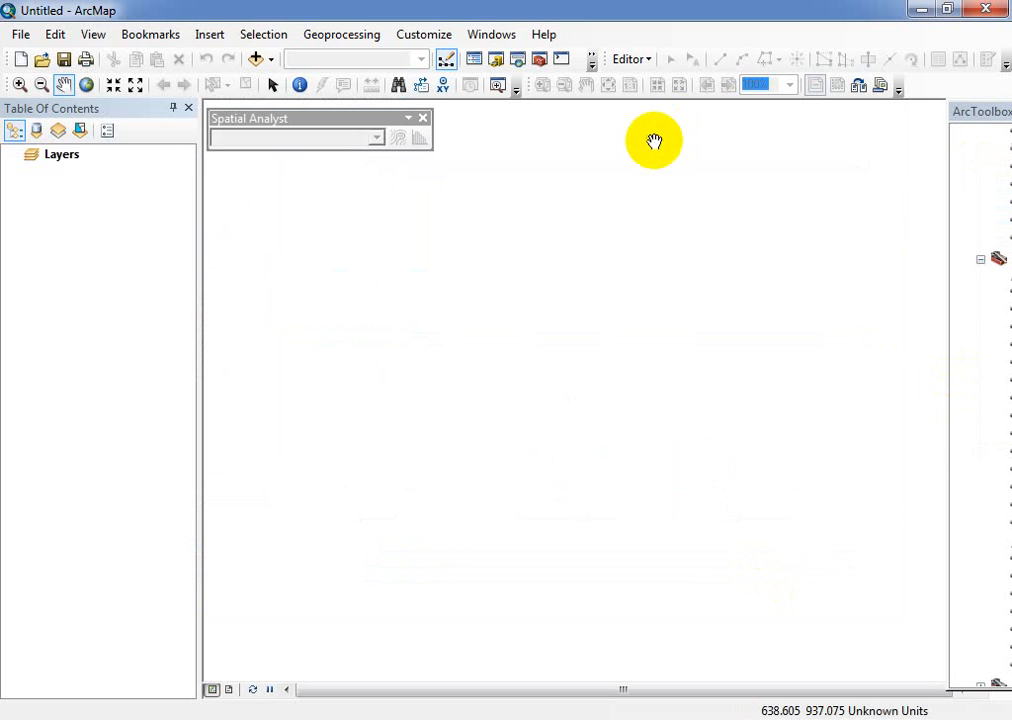
Step: Close the floating Spatial Analyst toolbar and the ArcToolbox window to clear the map area
left_click(422, 118)
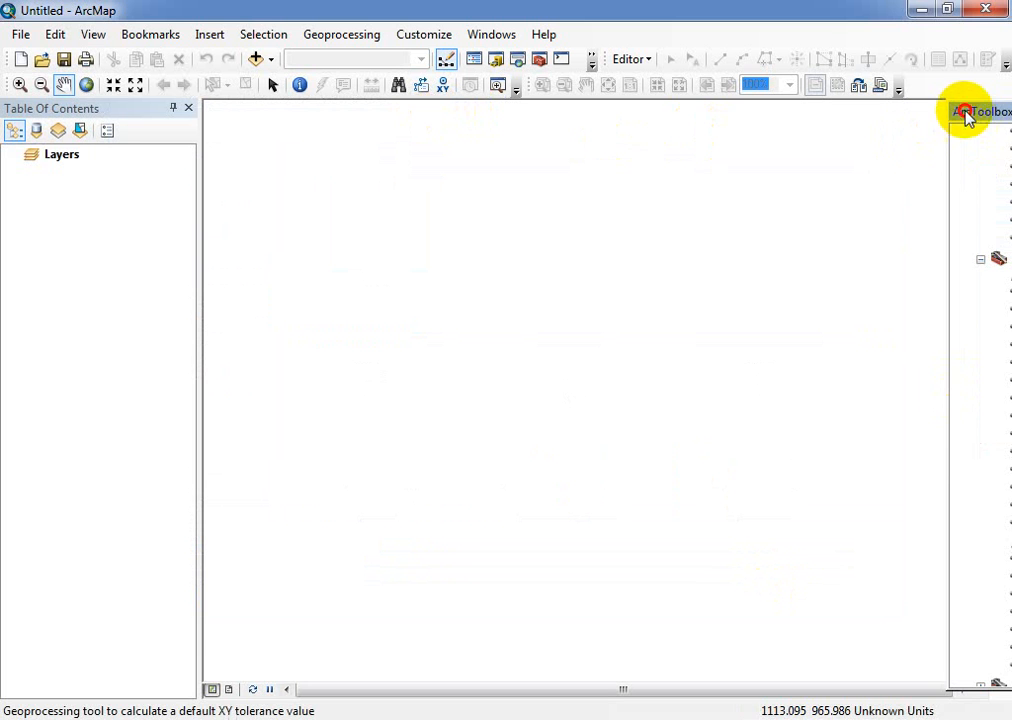
left_click_drag(967, 111, 714, 145)
left_click(964, 139)
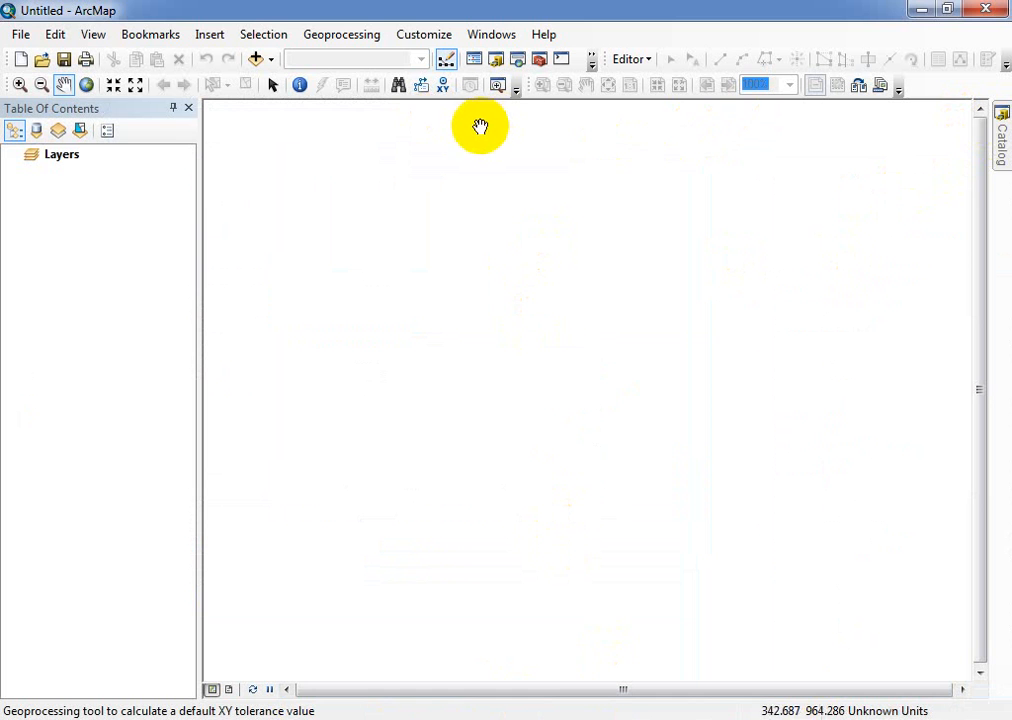
Step: Launch ArcCatalog 10.2.2, collapse the Spatial Analyst-1 folder and expand Stowe.gdb in the Spatial Analyst folder
left_click(34, 716)
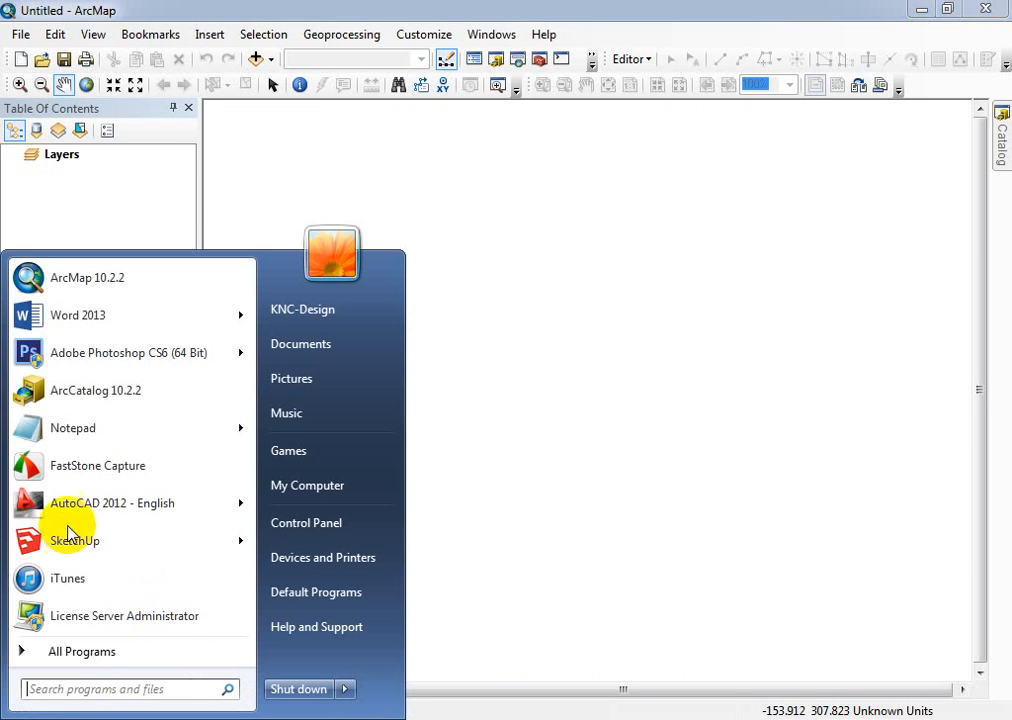
left_click(100, 395)
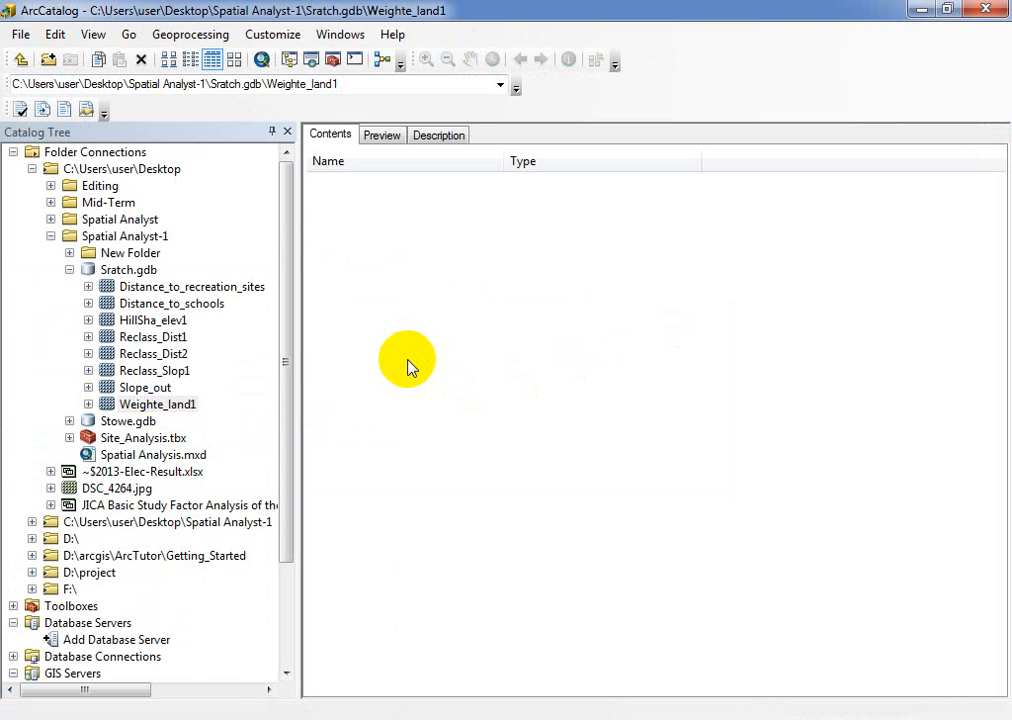
left_click(50, 219)
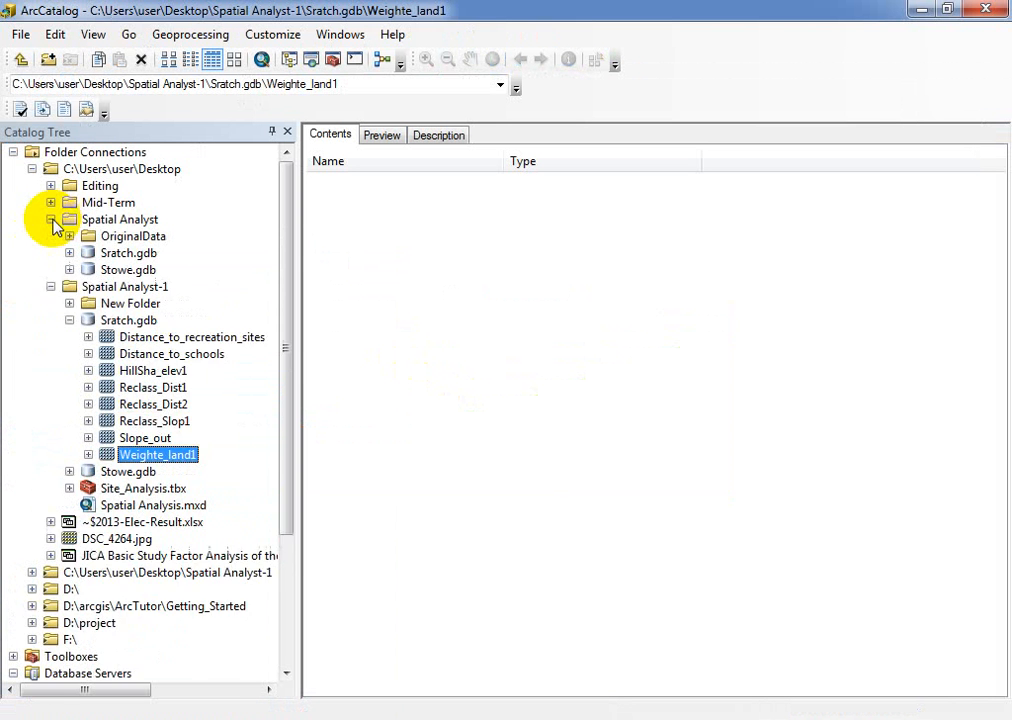
left_click(50, 286)
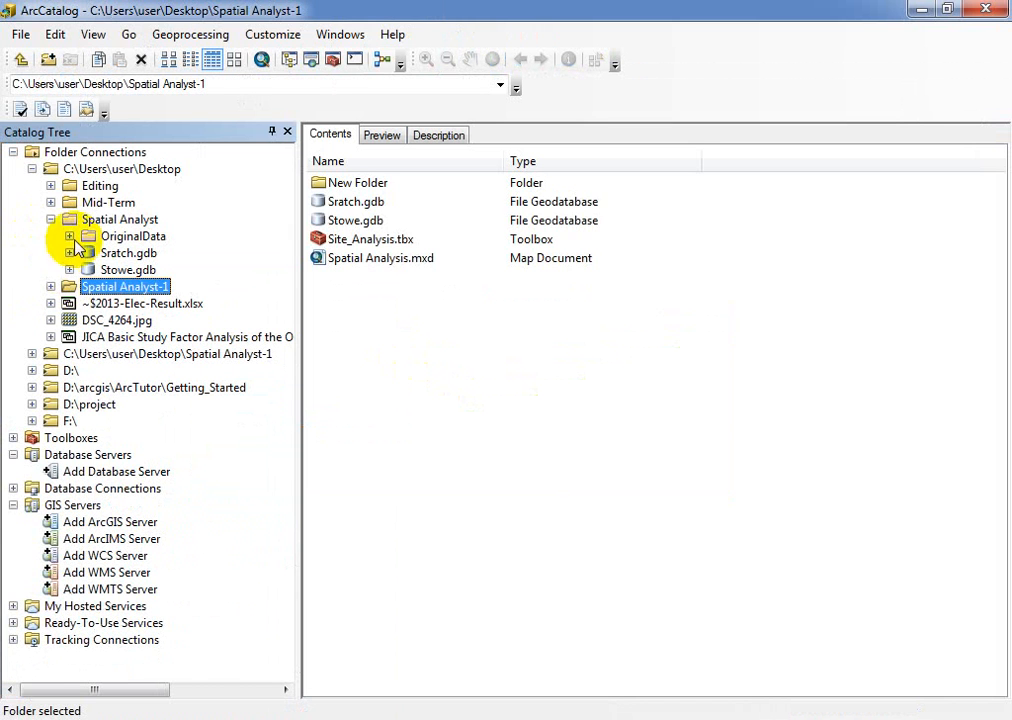
left_click(128, 270)
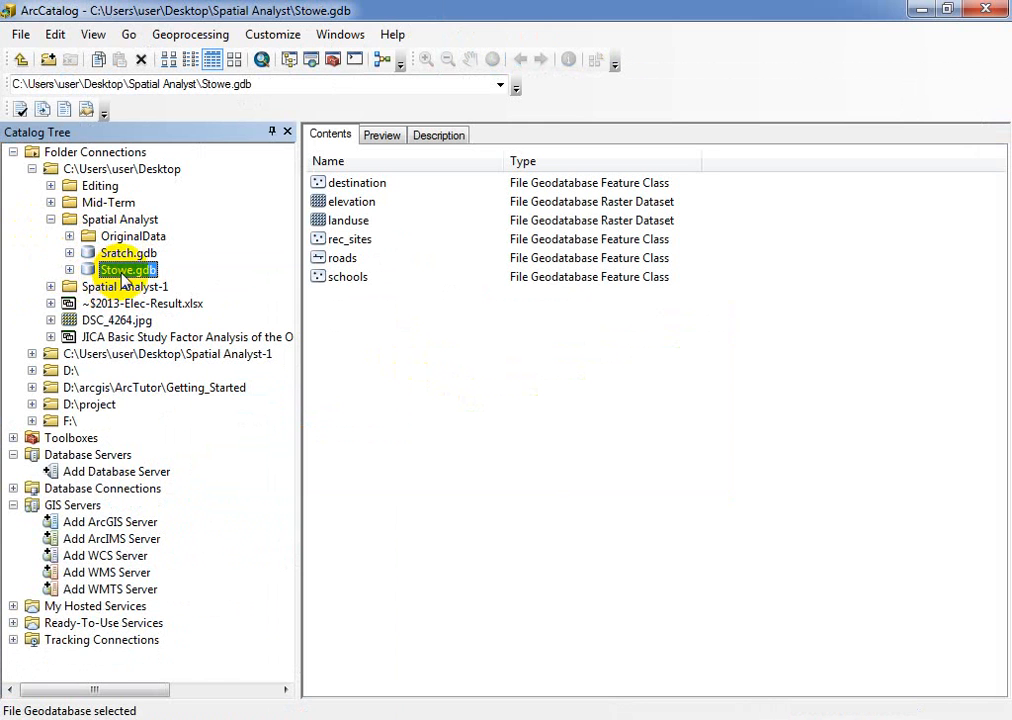
left_click(70, 272)
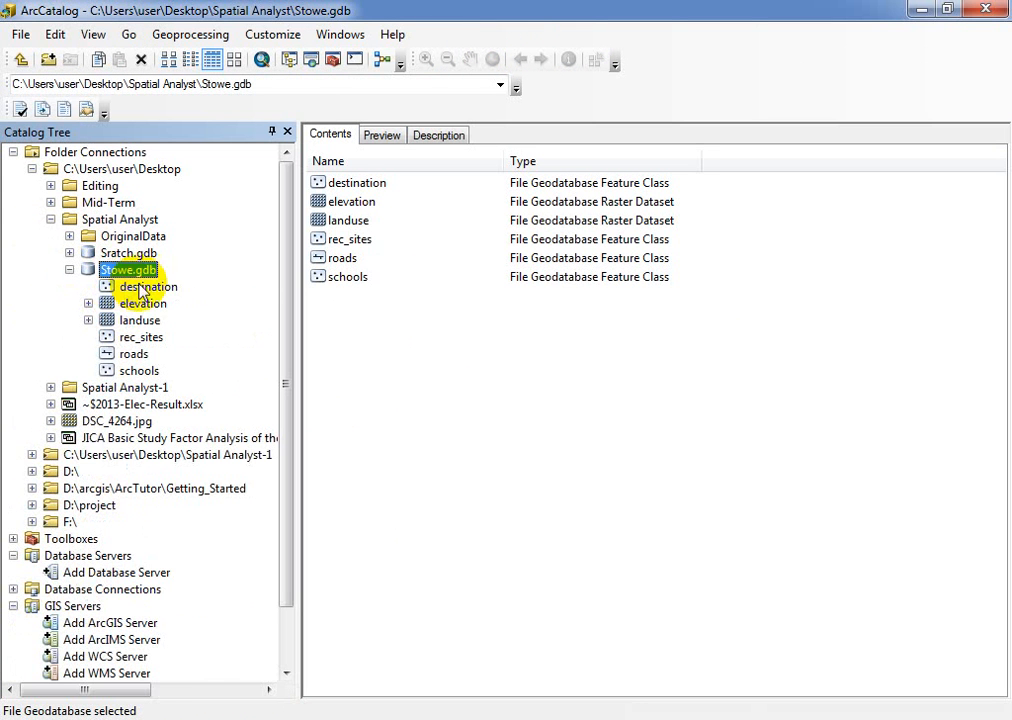
Step: Add all datasets of Stowe.gdb, from destination through schools, to the ArcMap map and select only the elevation layer
left_click(342, 186)
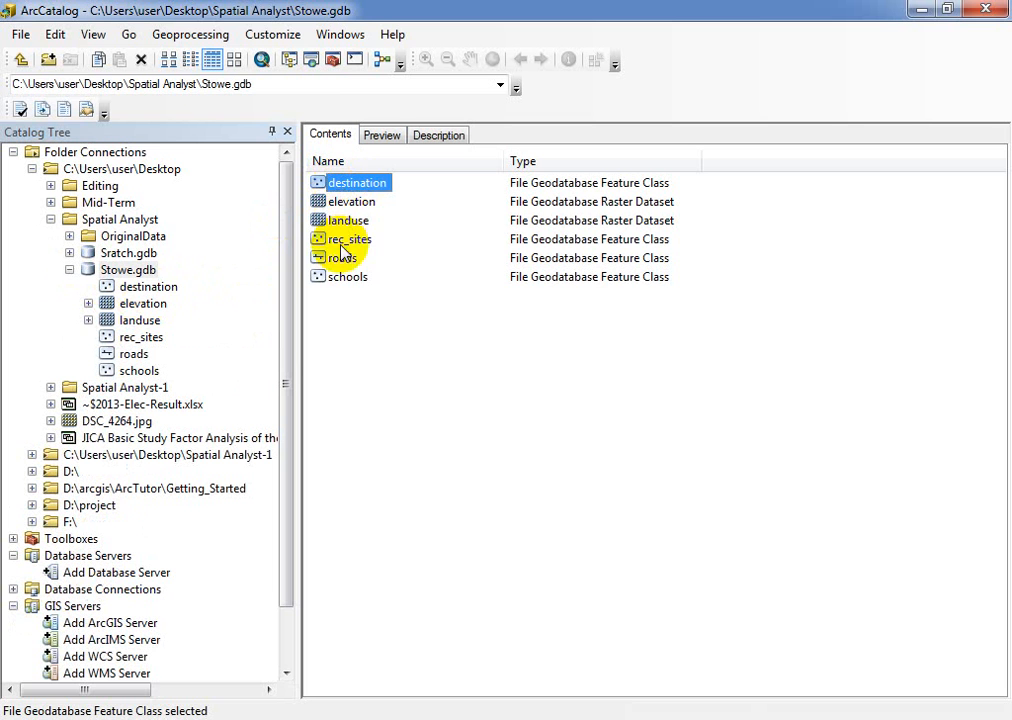
left_click(345, 279, "shift")
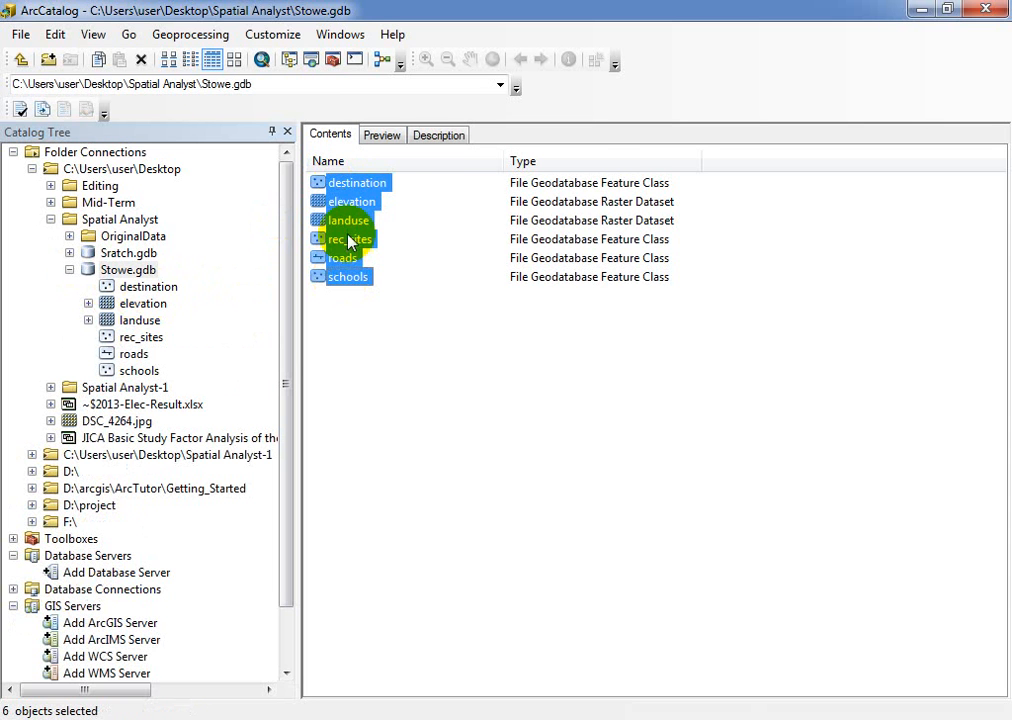
left_click_drag(352, 218, 357, 415)
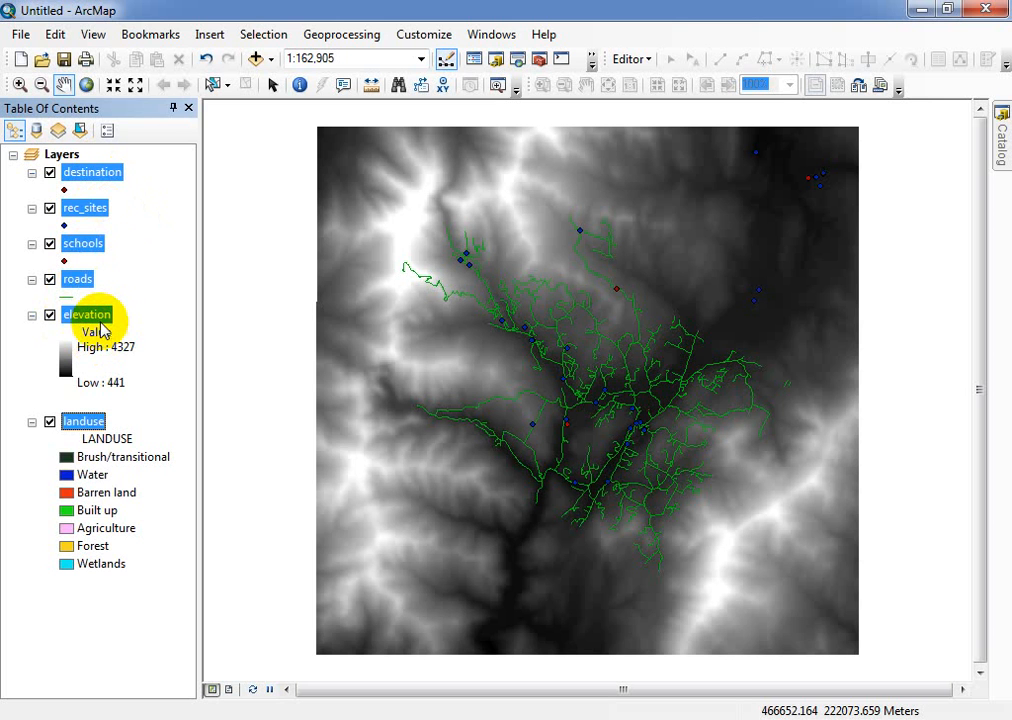
left_click(96, 324)
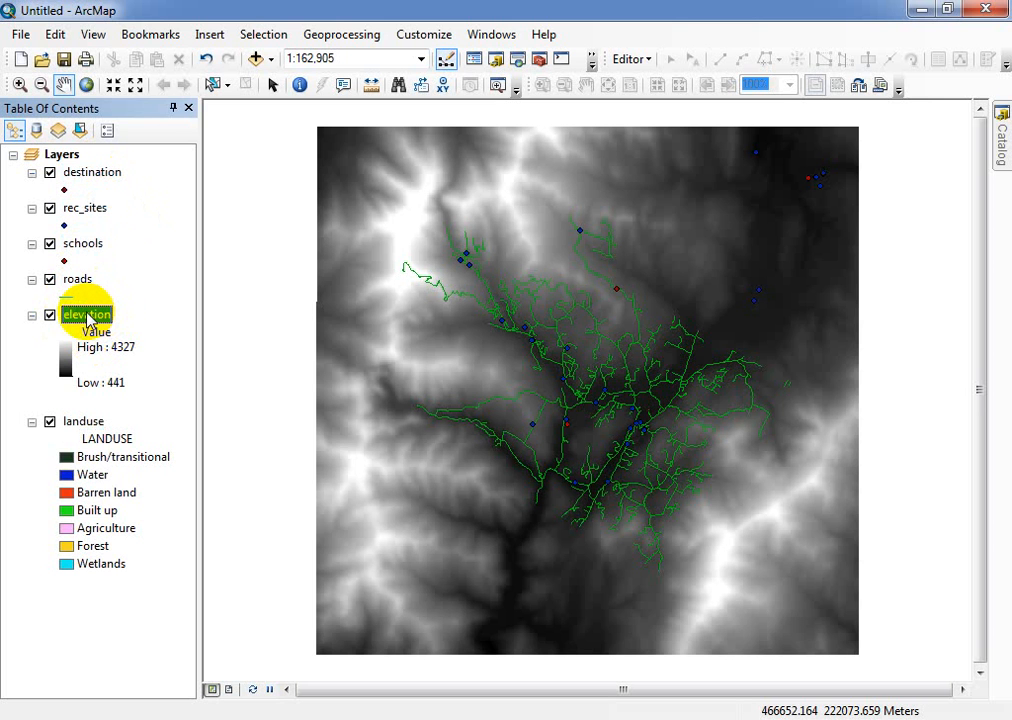
left_click(90, 318)
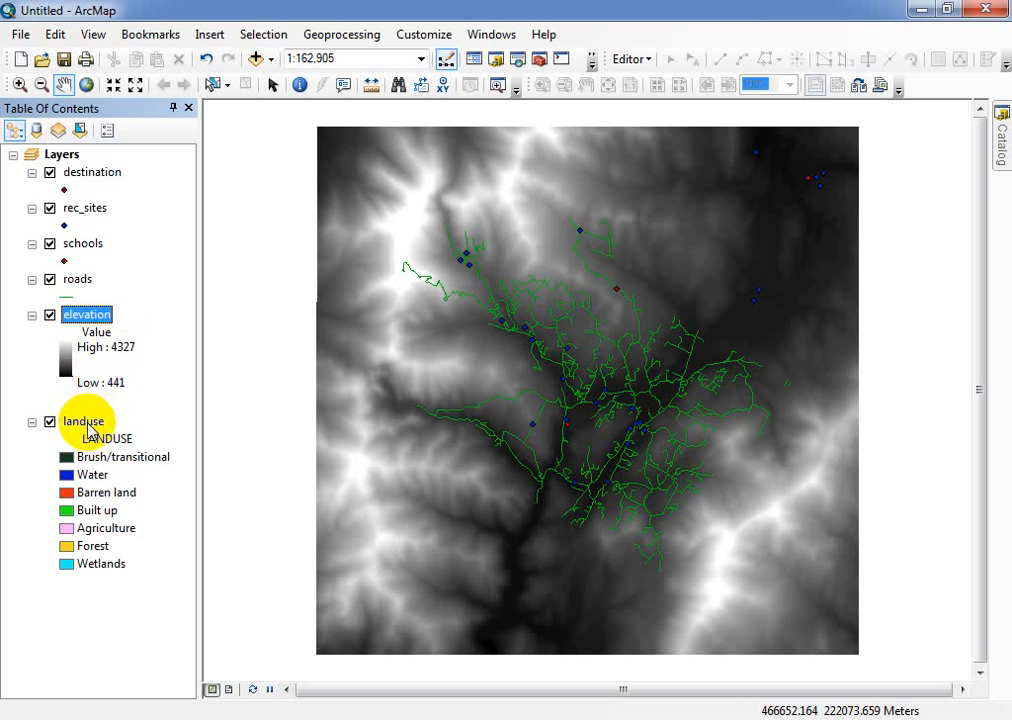
Step: Temporarily hide the elevation layer to view the landuse raster beneath it, and turn elevation back on
left_click(50, 315)
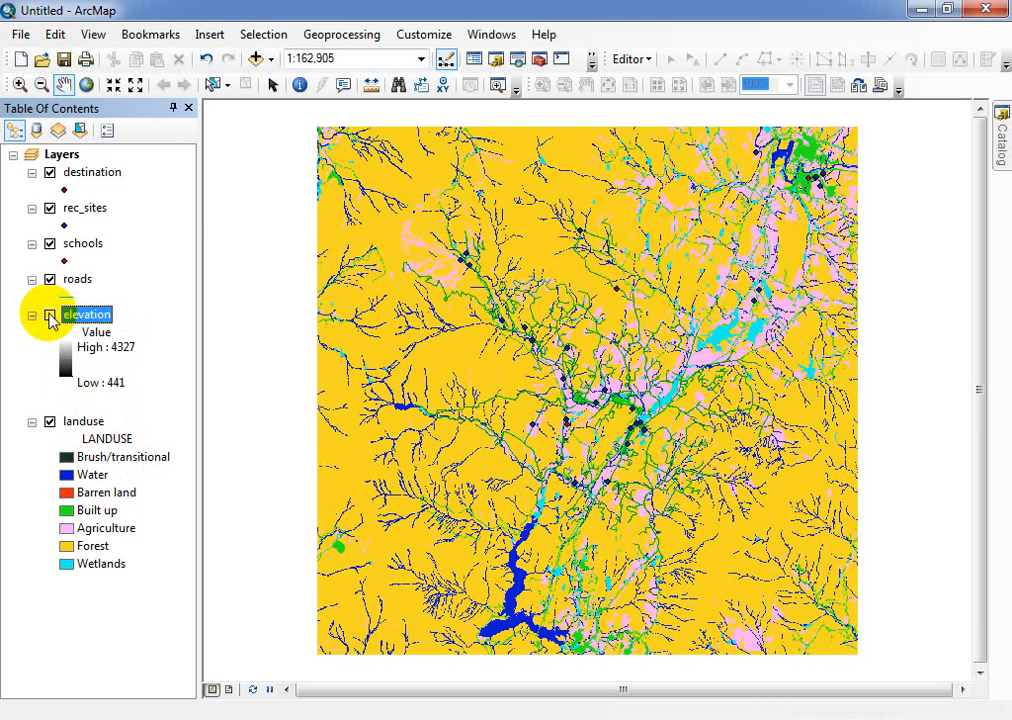
left_click(50, 316)
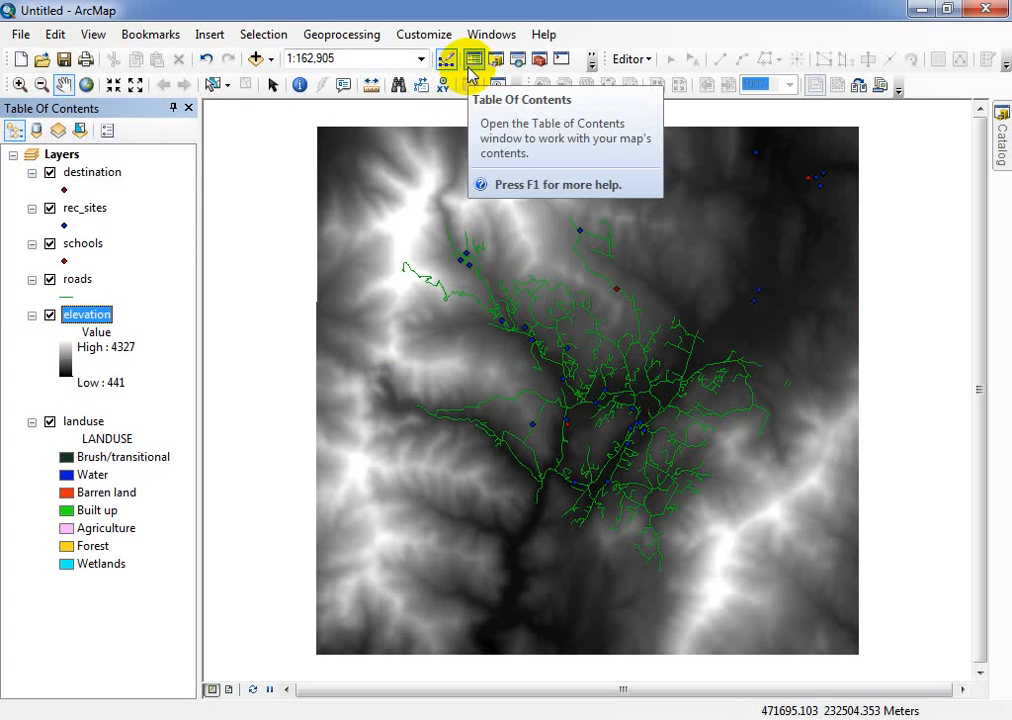
Step: Open the Search window, limit the search to tools and search for "tools hillshade"
left_click(518, 61)
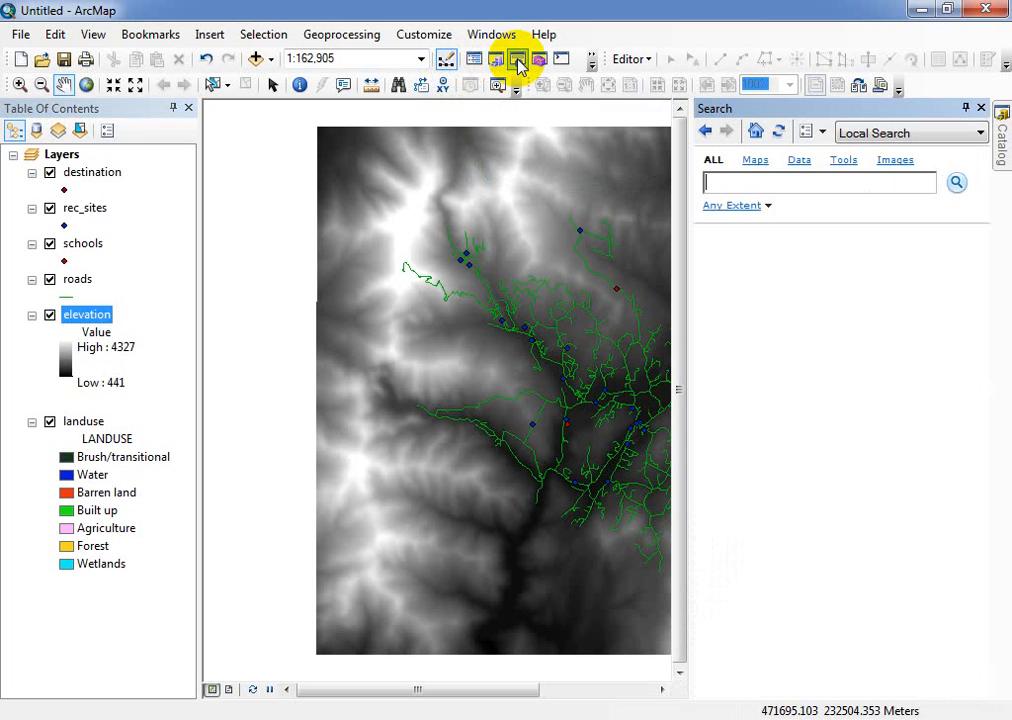
left_click(729, 181)
type("tools")
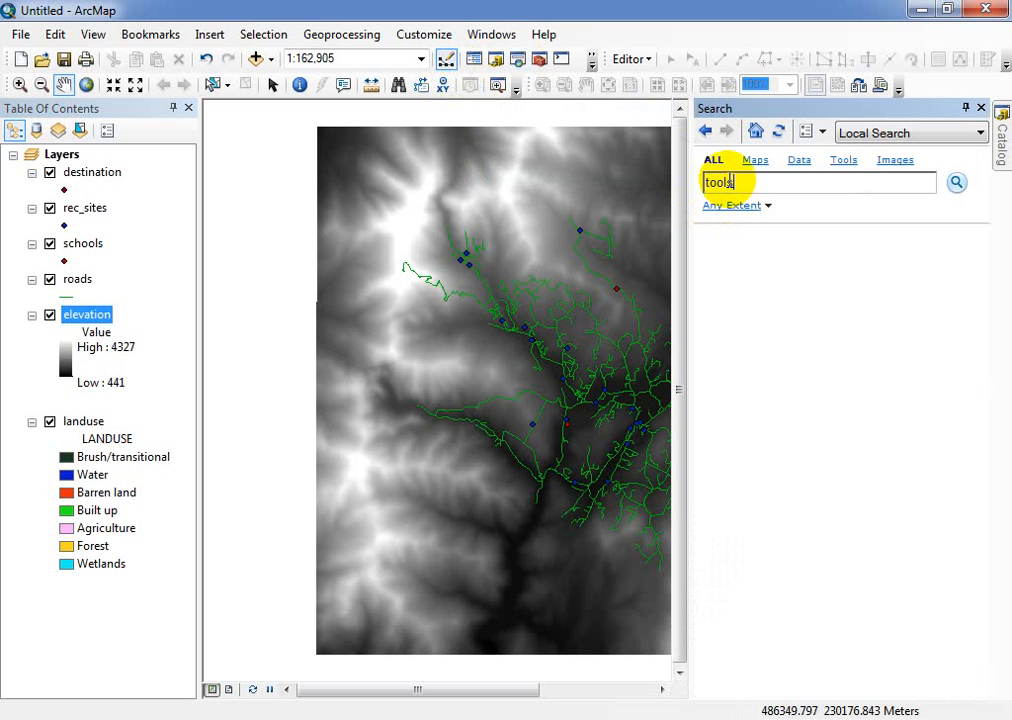
left_click(848, 163)
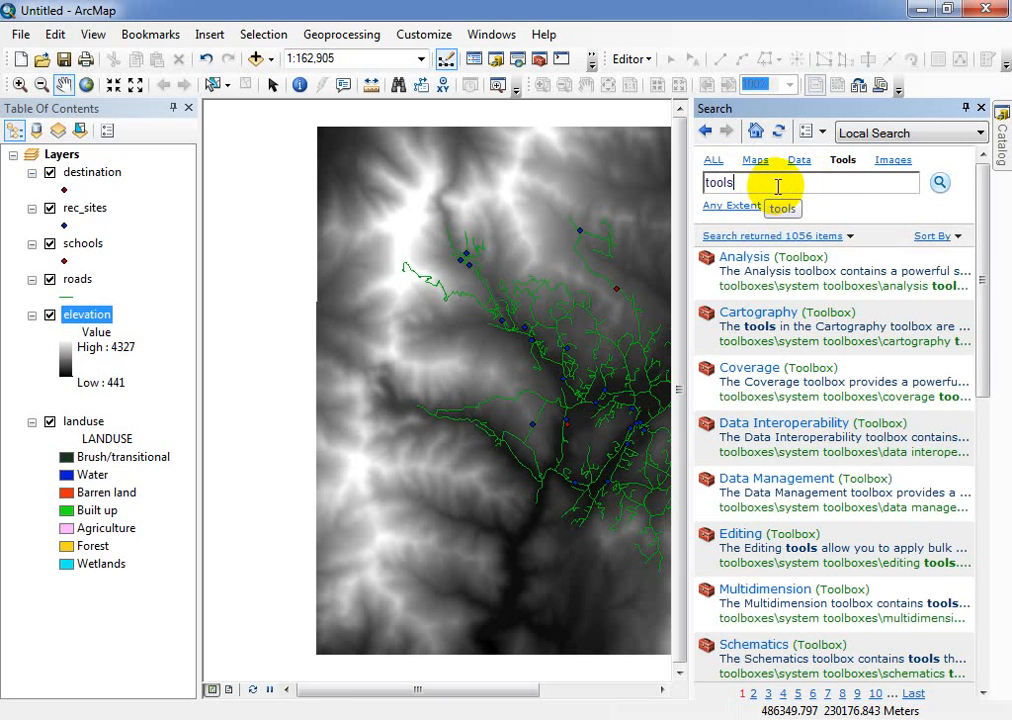
left_click(778, 186)
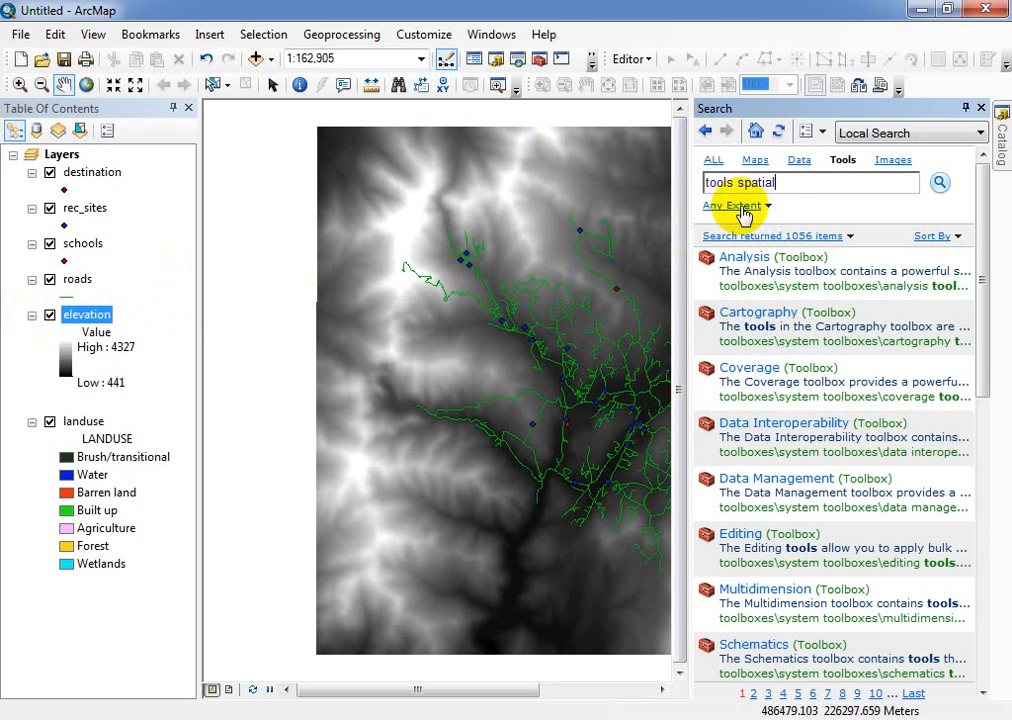
key("BackSpace")
key("BackSpace")
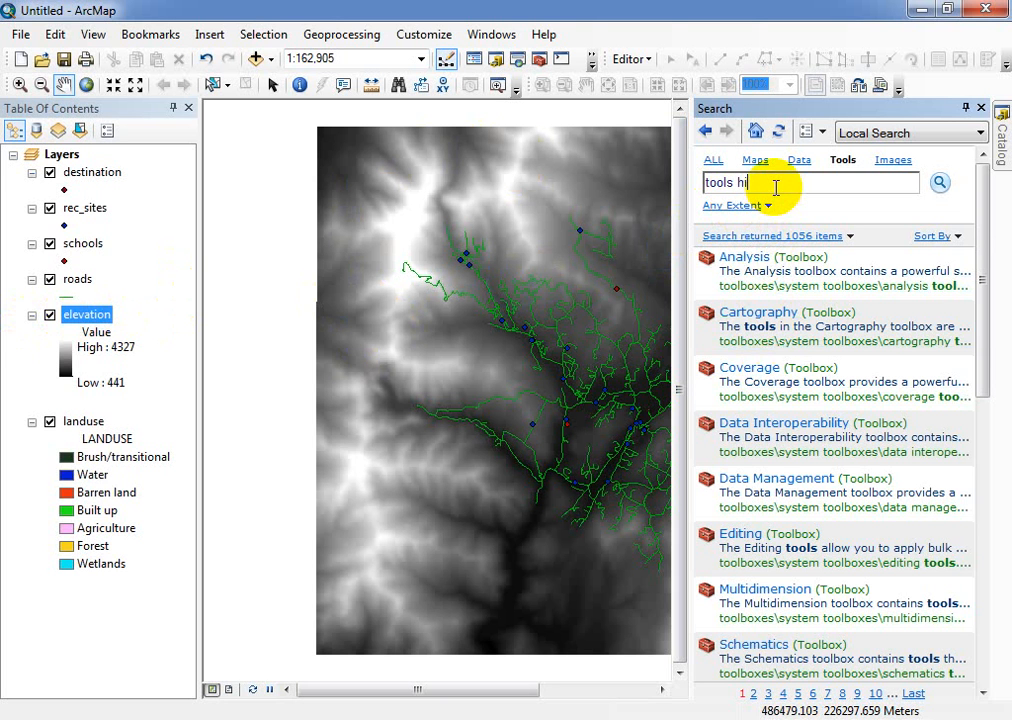
type("shade")
left_click(940, 186)
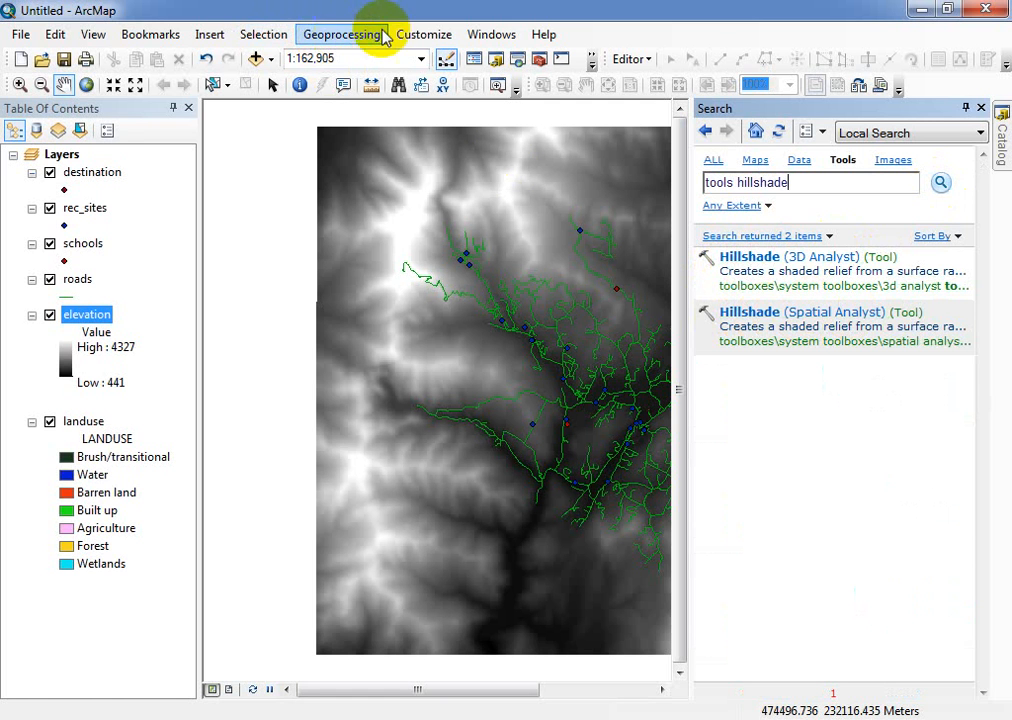
Step: Disable the 3D Analyst, ArcScan, Geostatistical Analyst, Network Analyst, Publisher, Schematics and Tracking Analyst extensions, leaving only Spatial Analyst enabled
left_click(436, 34)
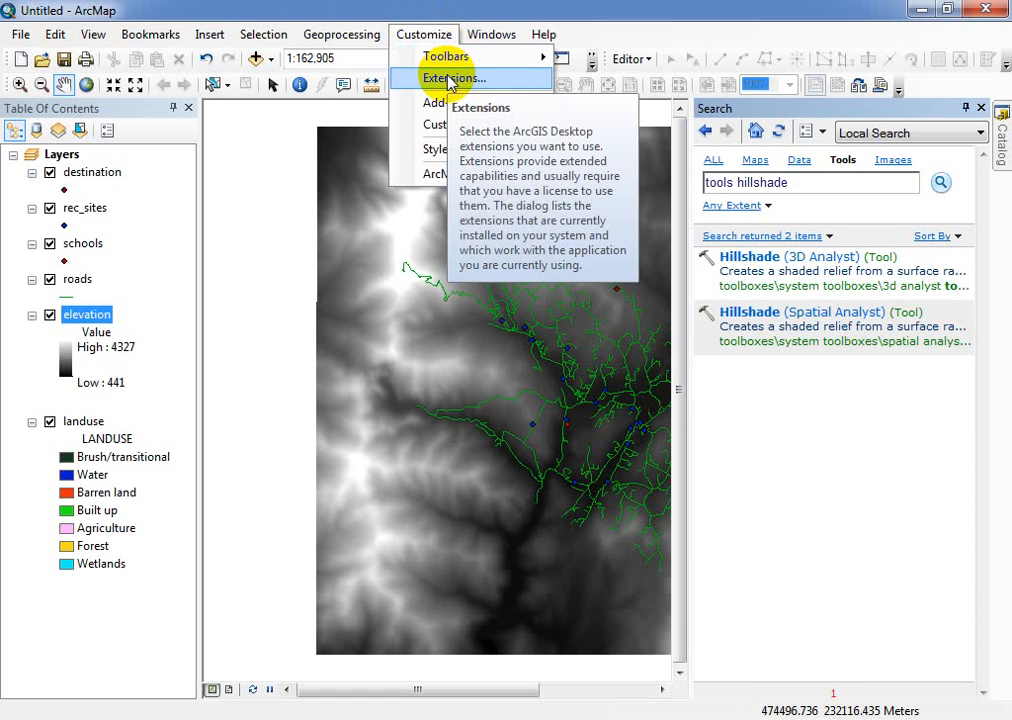
left_click(448, 79)
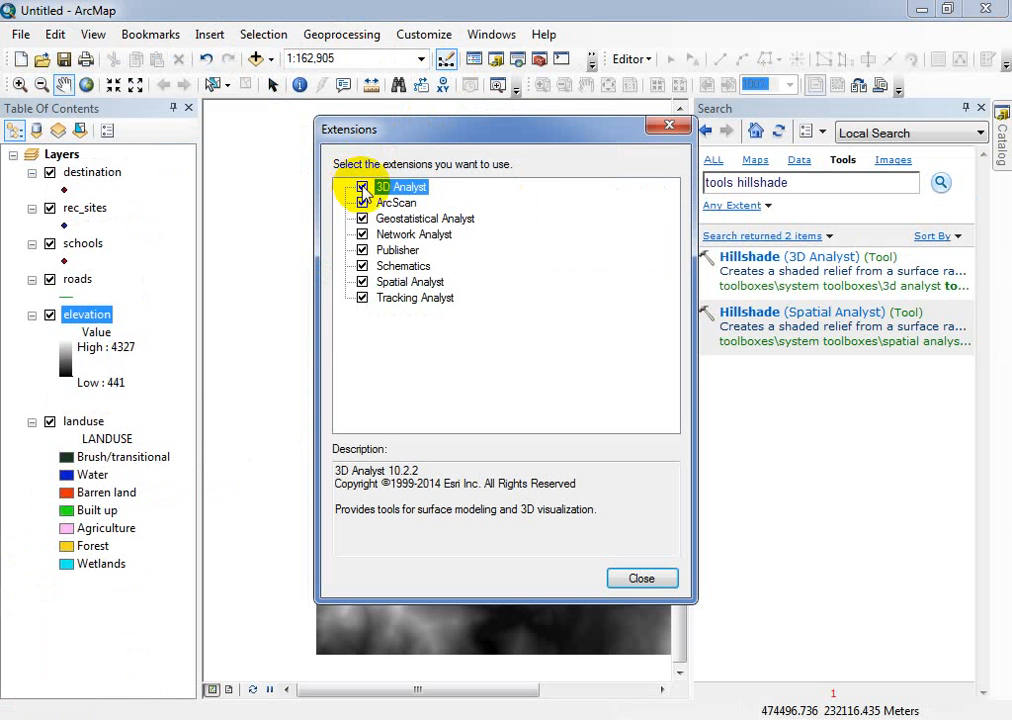
left_click(362, 188)
left_click(362, 203)
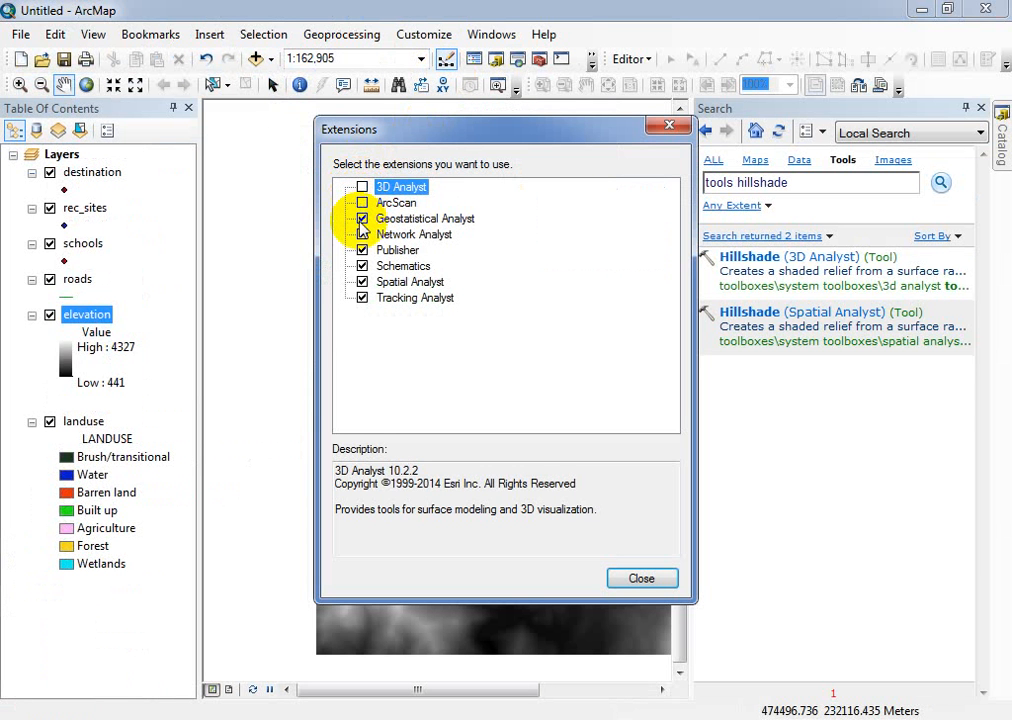
left_click(362, 219)
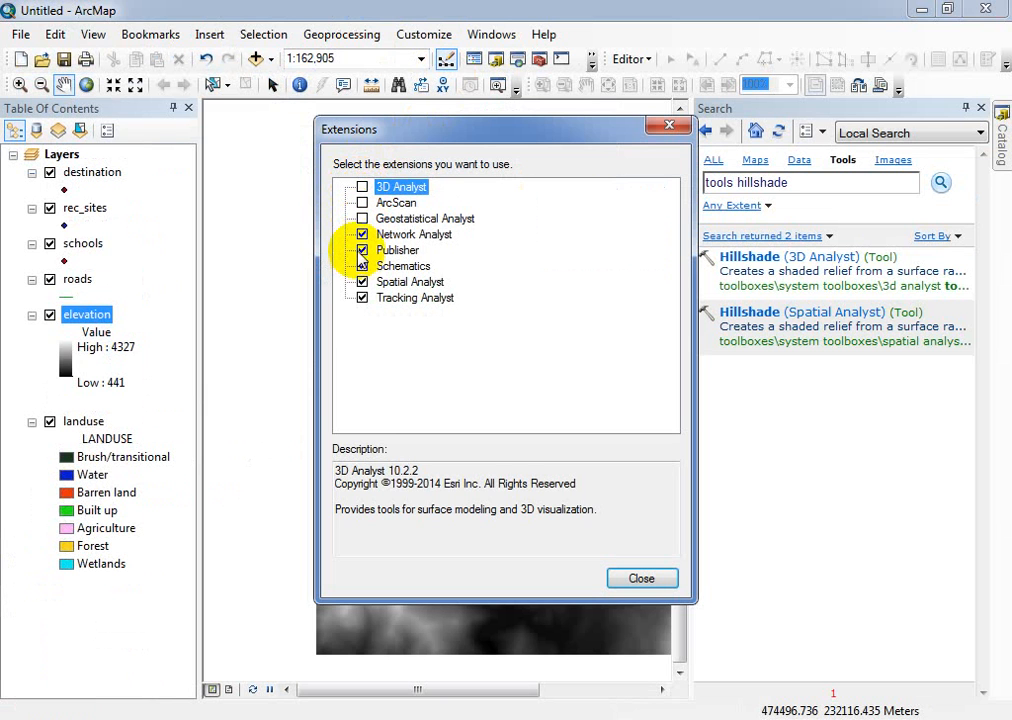
left_click(362, 251)
left_click(362, 266)
left_click(362, 282)
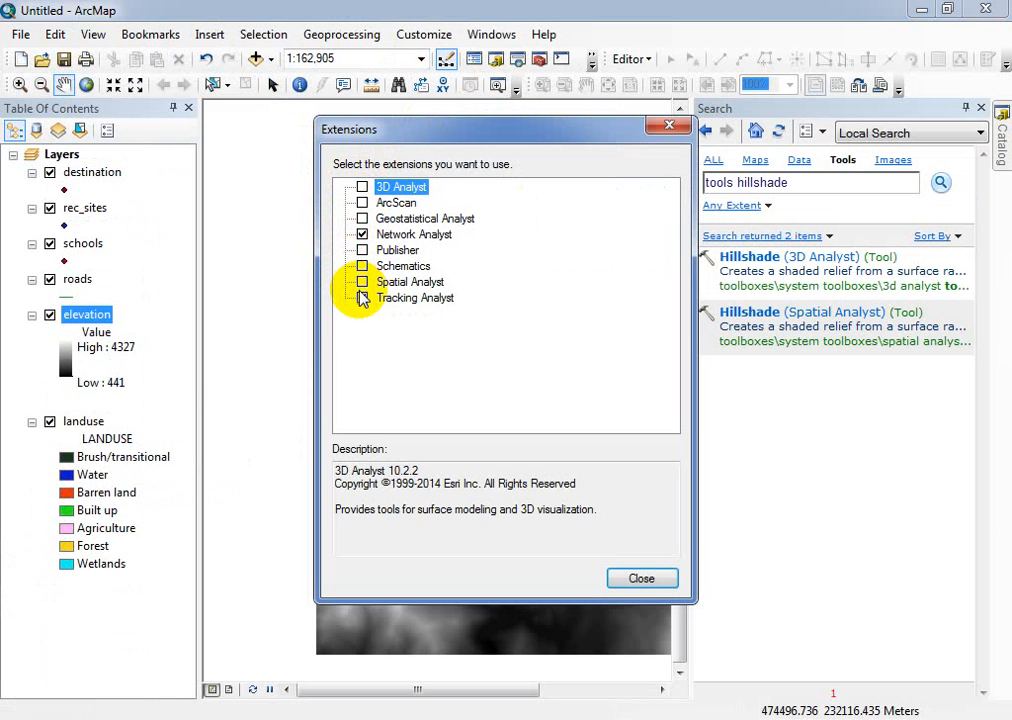
left_click(362, 282)
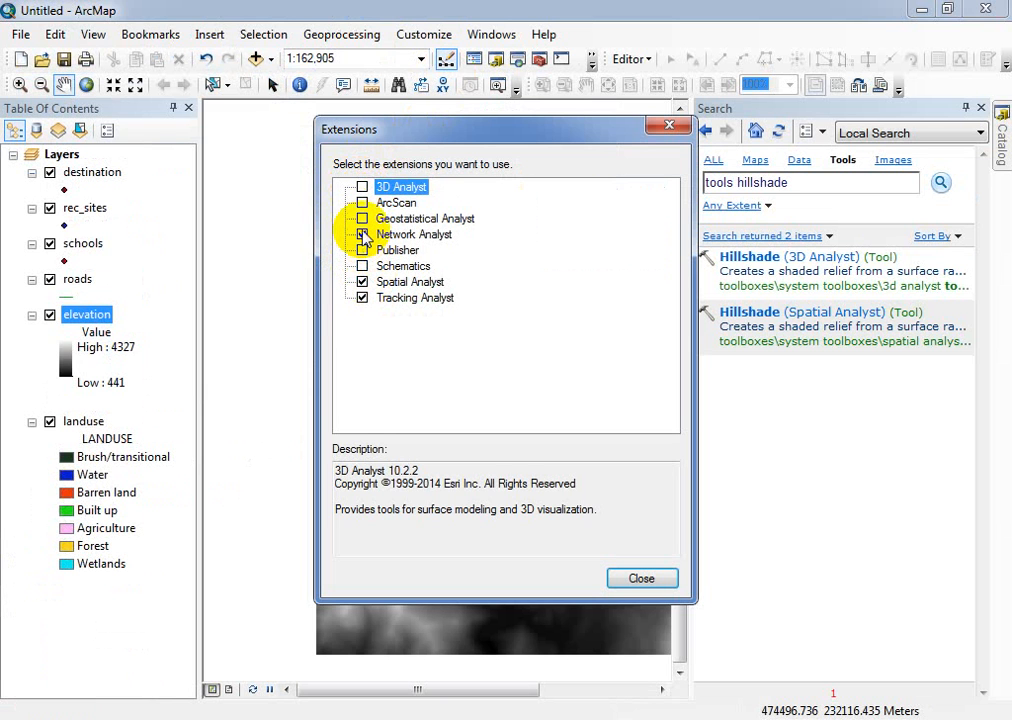
left_click(362, 298)
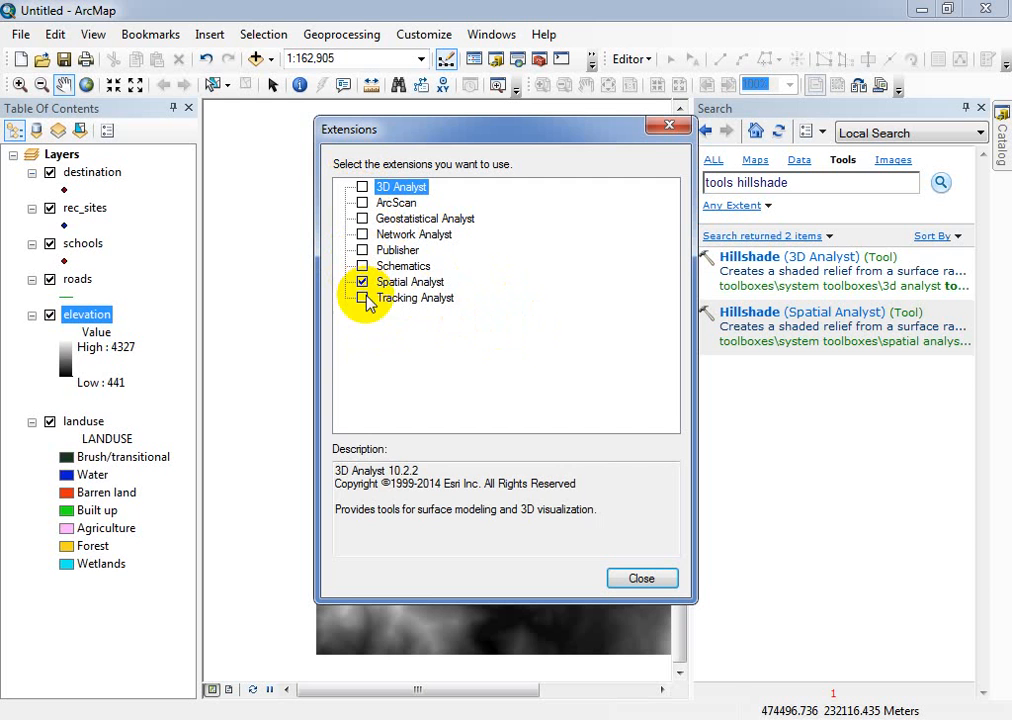
left_click(641, 582)
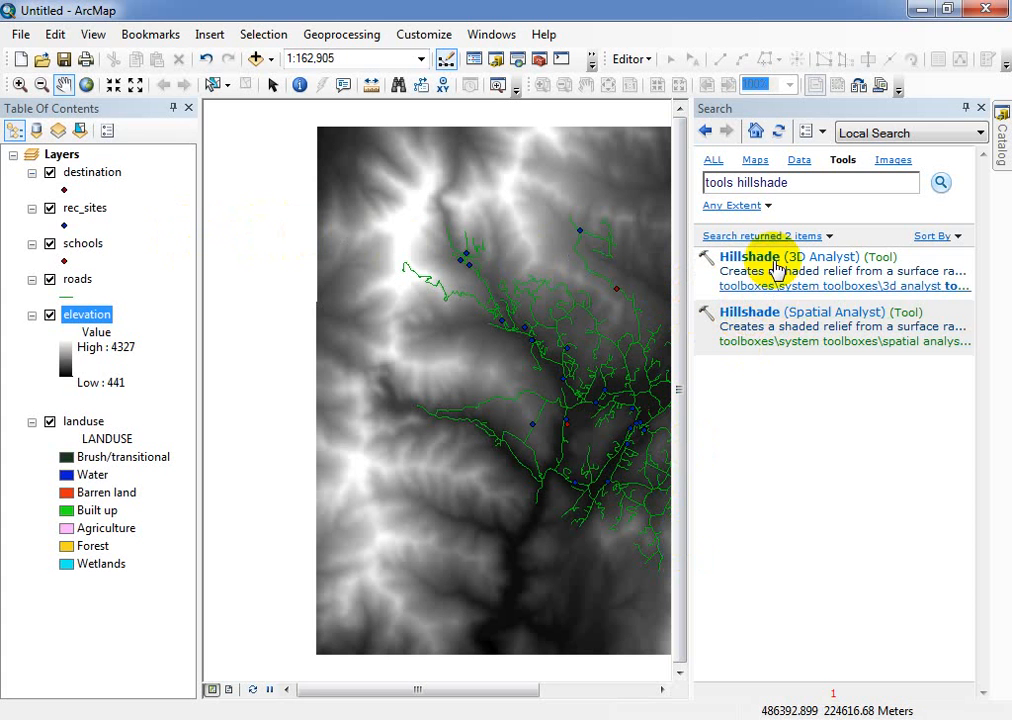
left_click(762, 315)
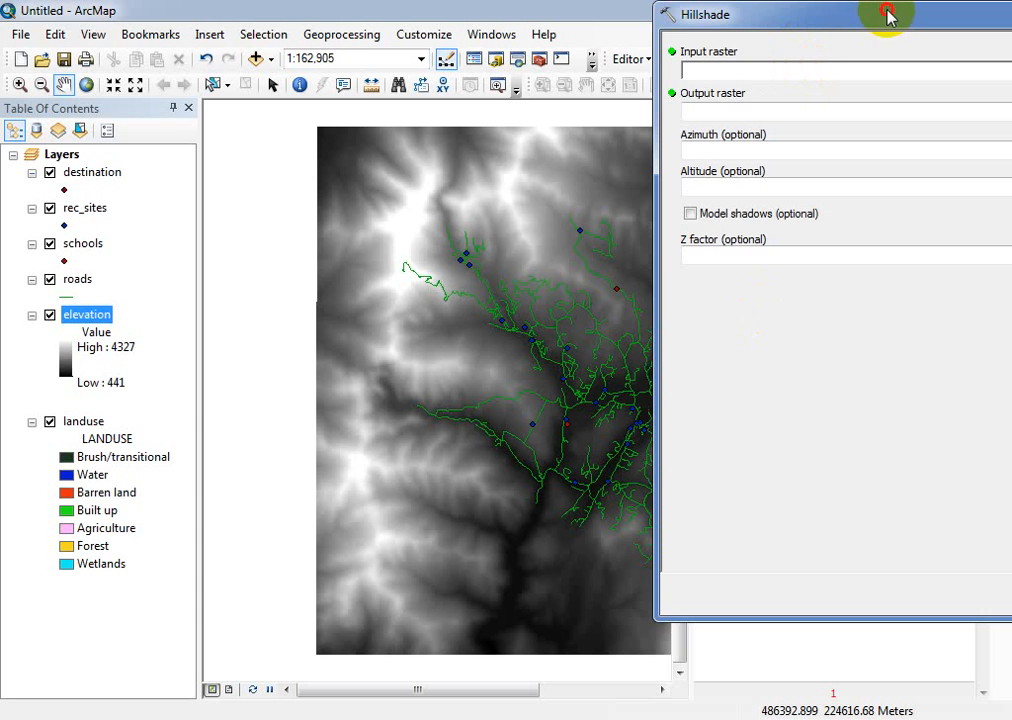
left_click_drag(885, 18, 595, 62)
left_click_drag(862, 62, 373, 86)
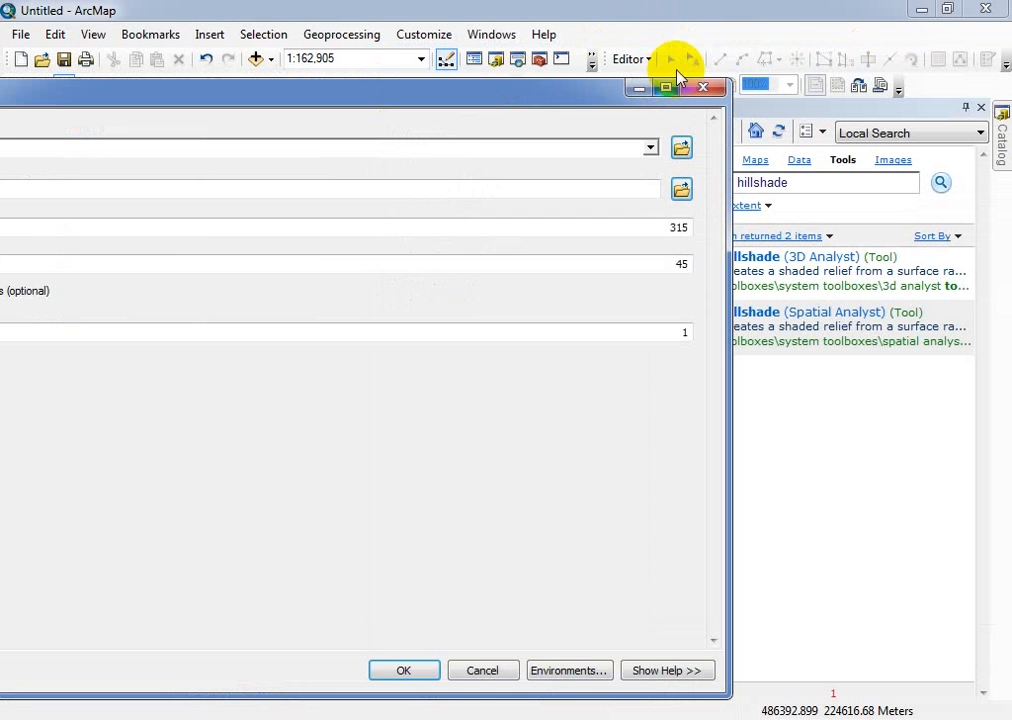
left_click(702, 86)
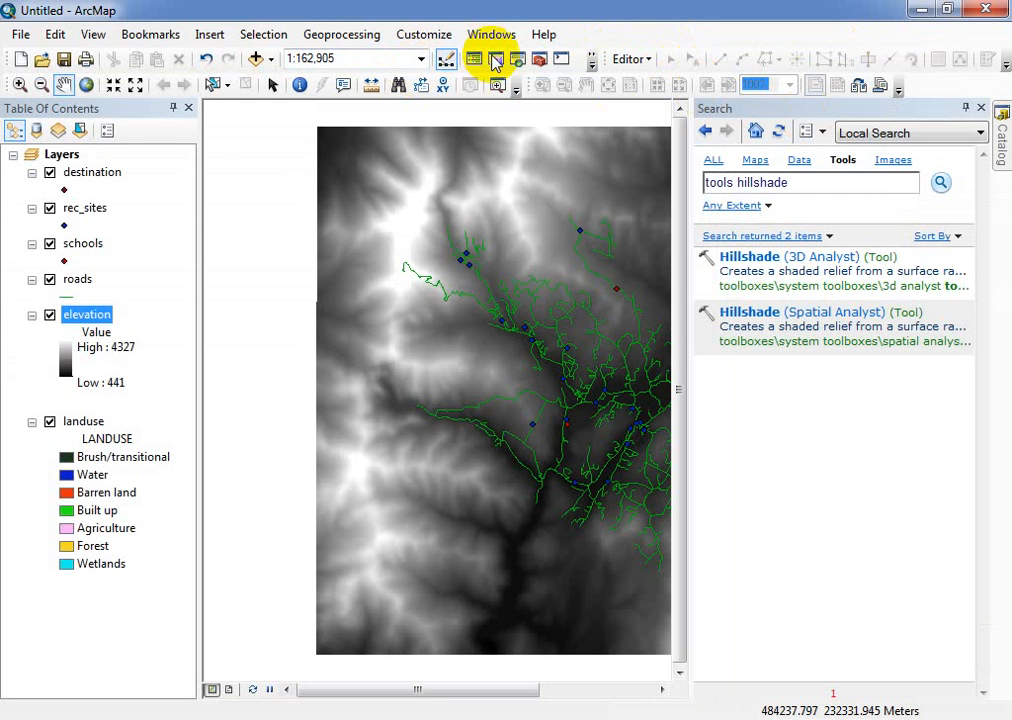
Step: Open ArcToolbox and collapse the Data Comparison, Feature Class and Features toolsets and the whole Data Management Tools toolbox
left_click(539, 61)
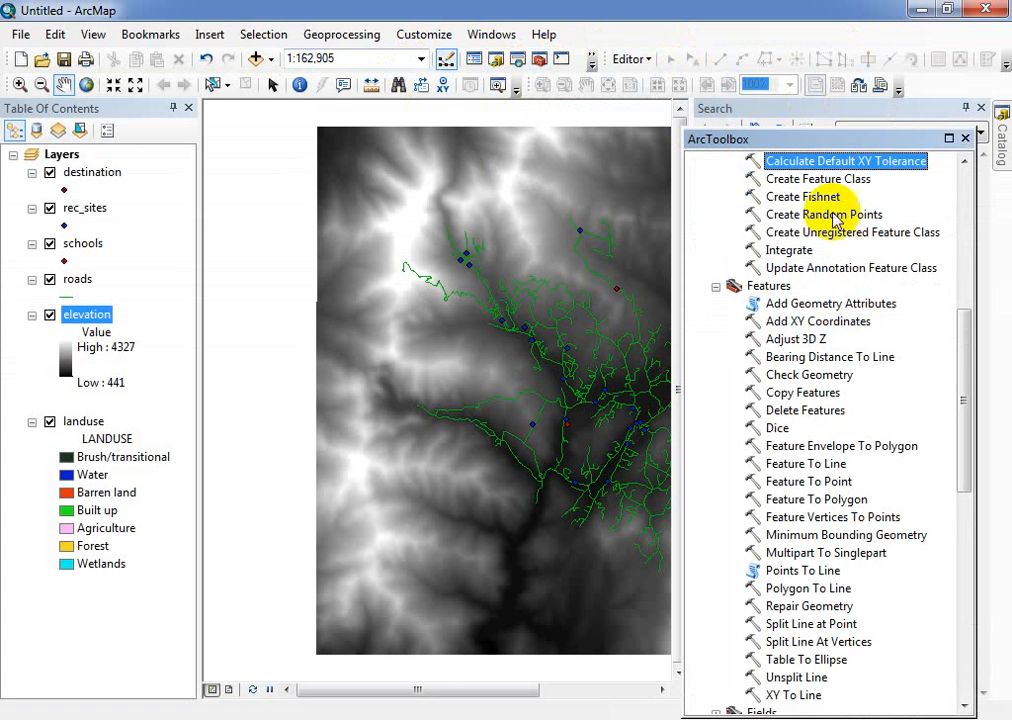
left_click_drag(955, 358, 949, 267)
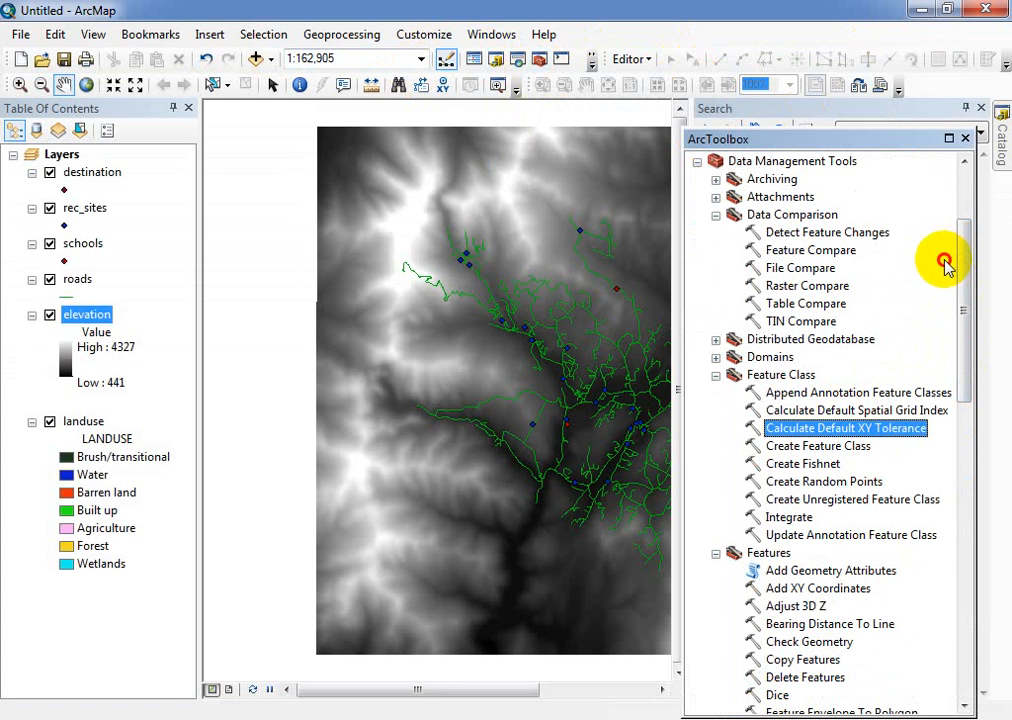
left_click(716, 214)
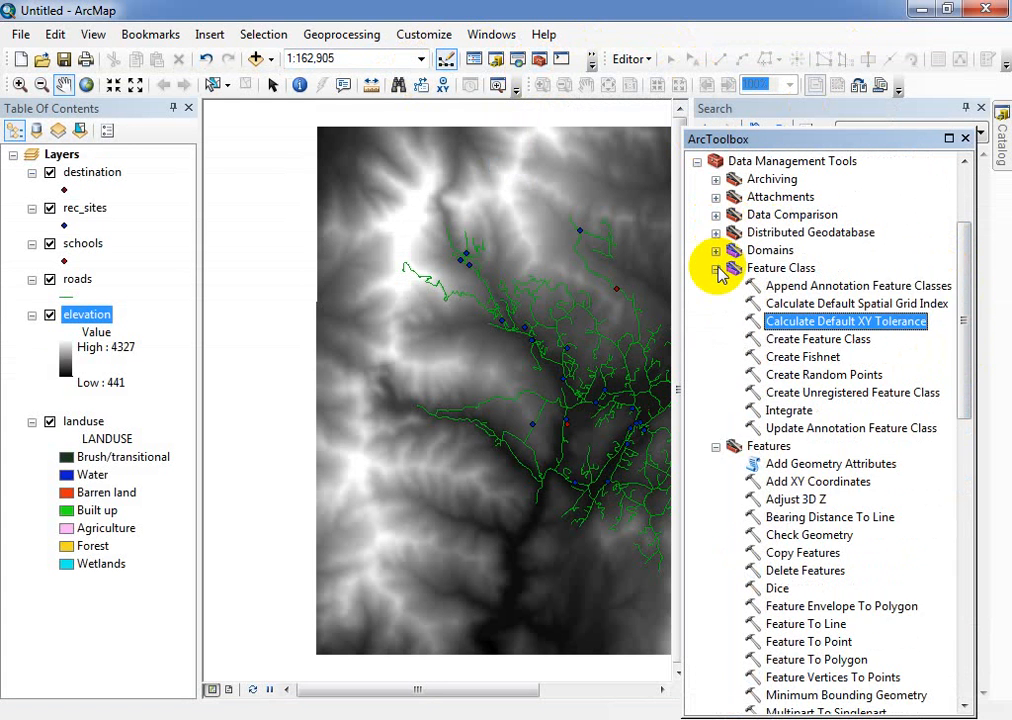
left_click(716, 268)
left_click(716, 286)
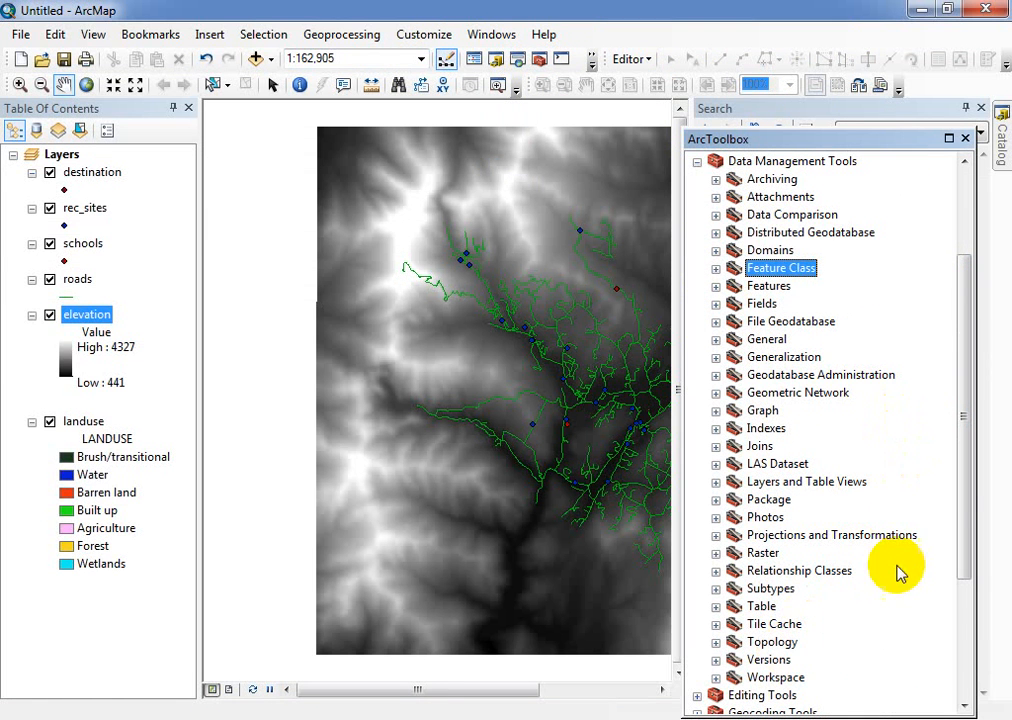
scroll(962, 515, "down", 2)
scroll(965, 470, "up", 3)
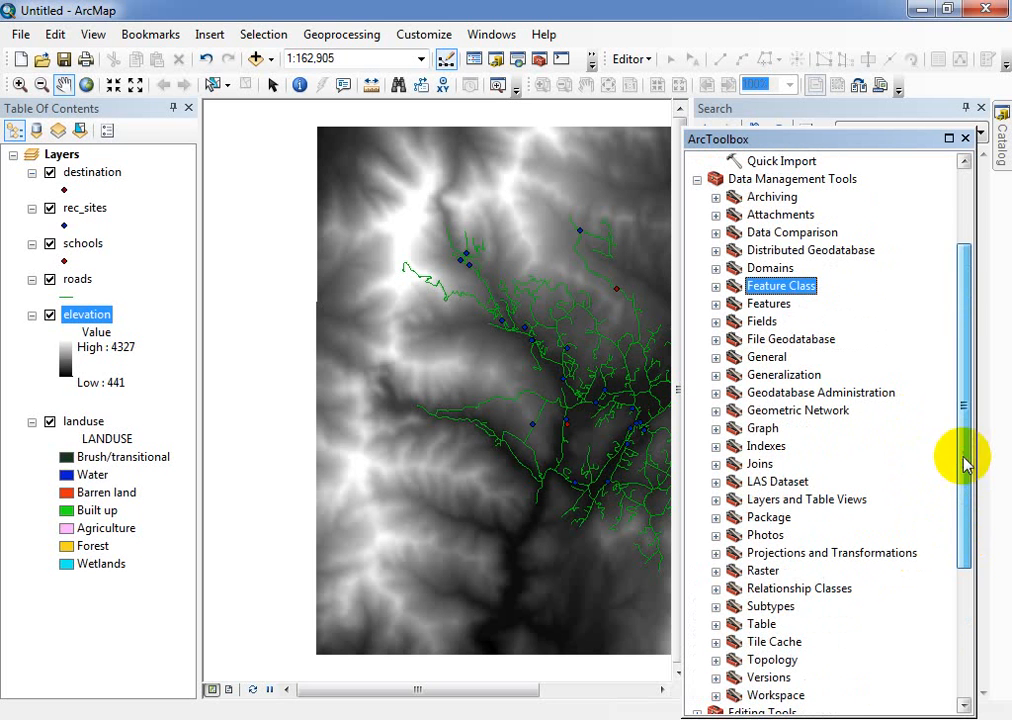
left_click(572, 258)
left_click(697, 179)
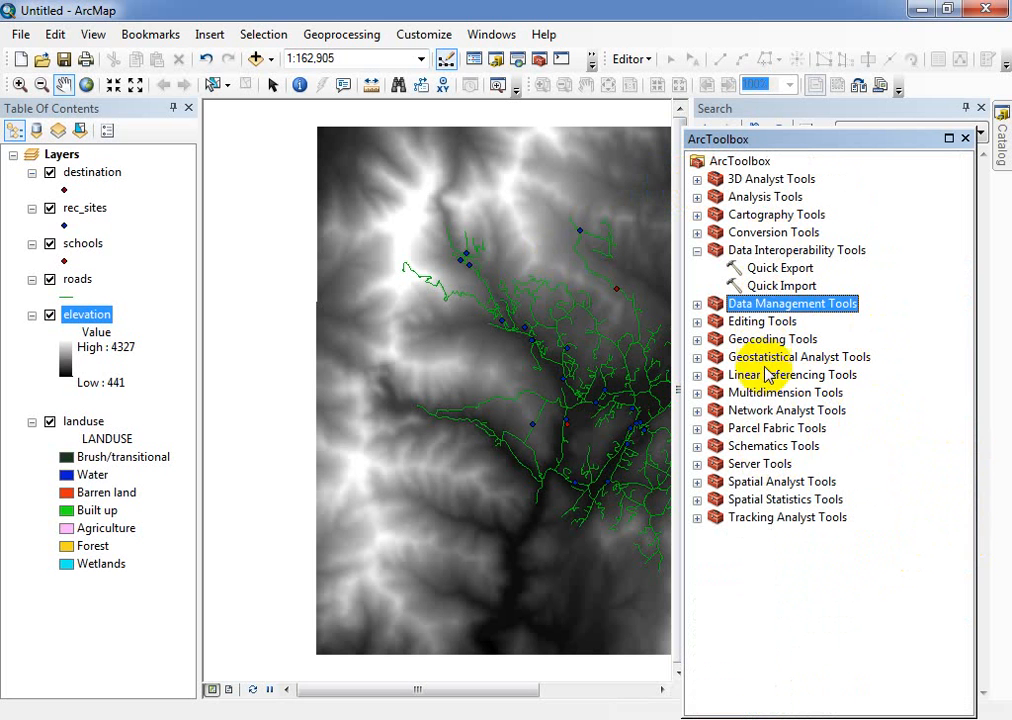
Step: Locate Hillshade in the Surface toolset of Spatial Analyst Tools, view its dialog and close it without running the tool
left_click(699, 482)
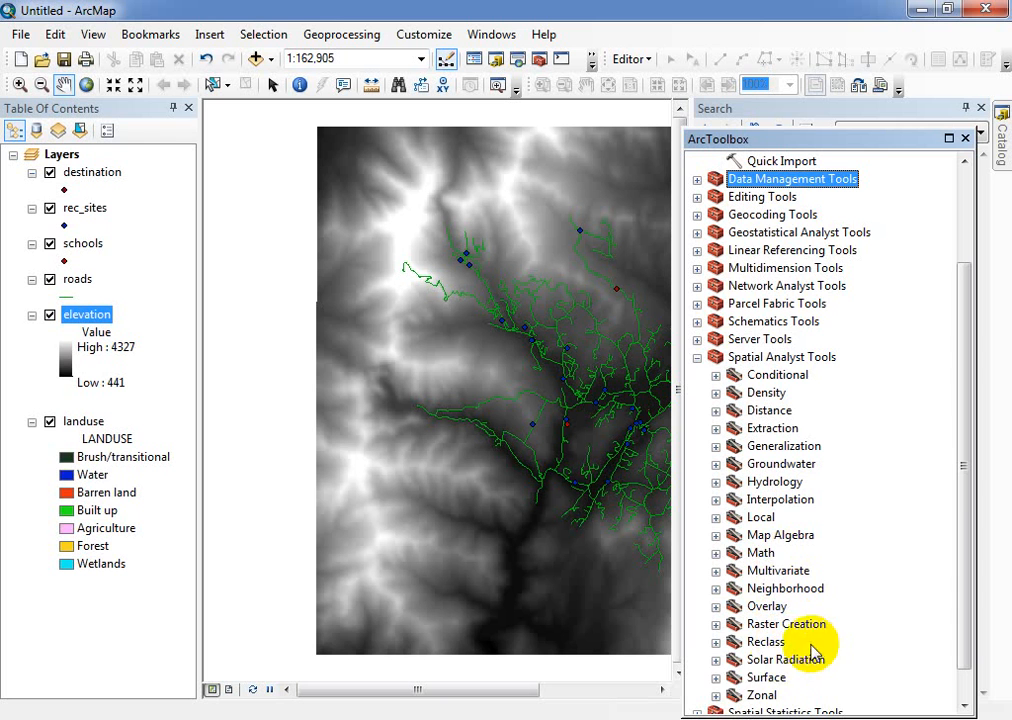
left_click(716, 677)
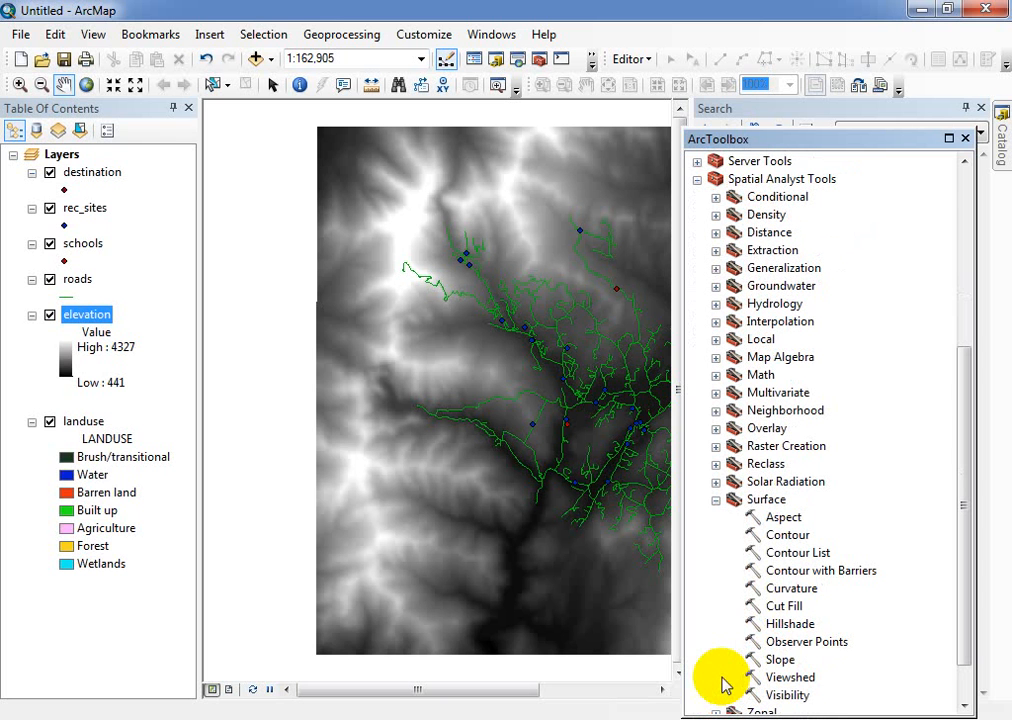
double_click(795, 625)
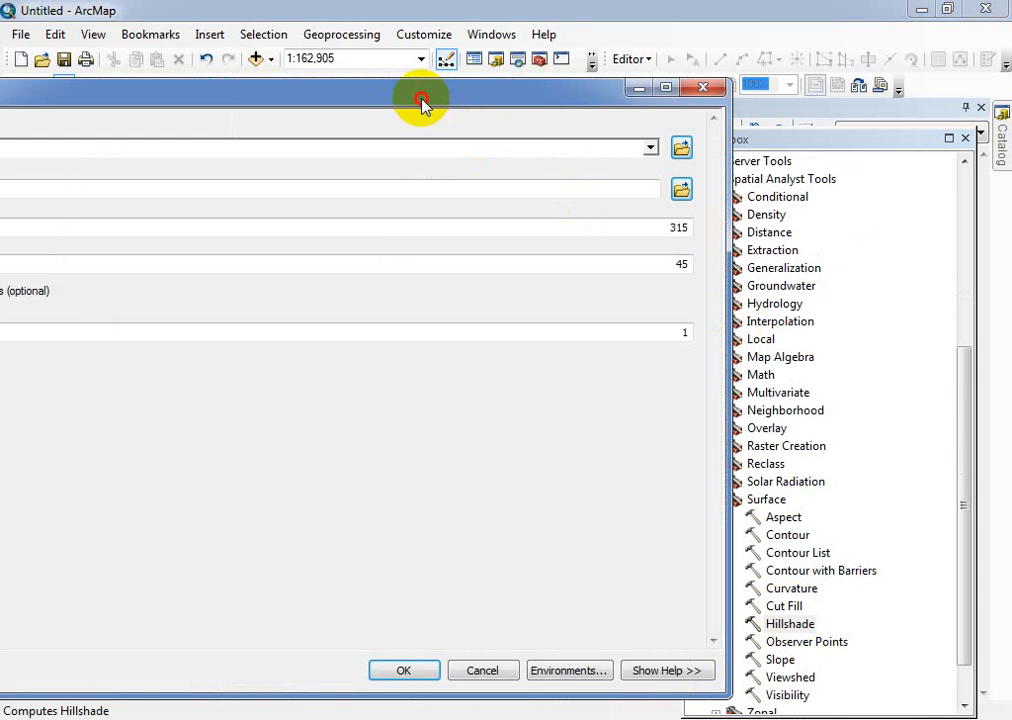
left_click_drag(422, 100, 697, 120)
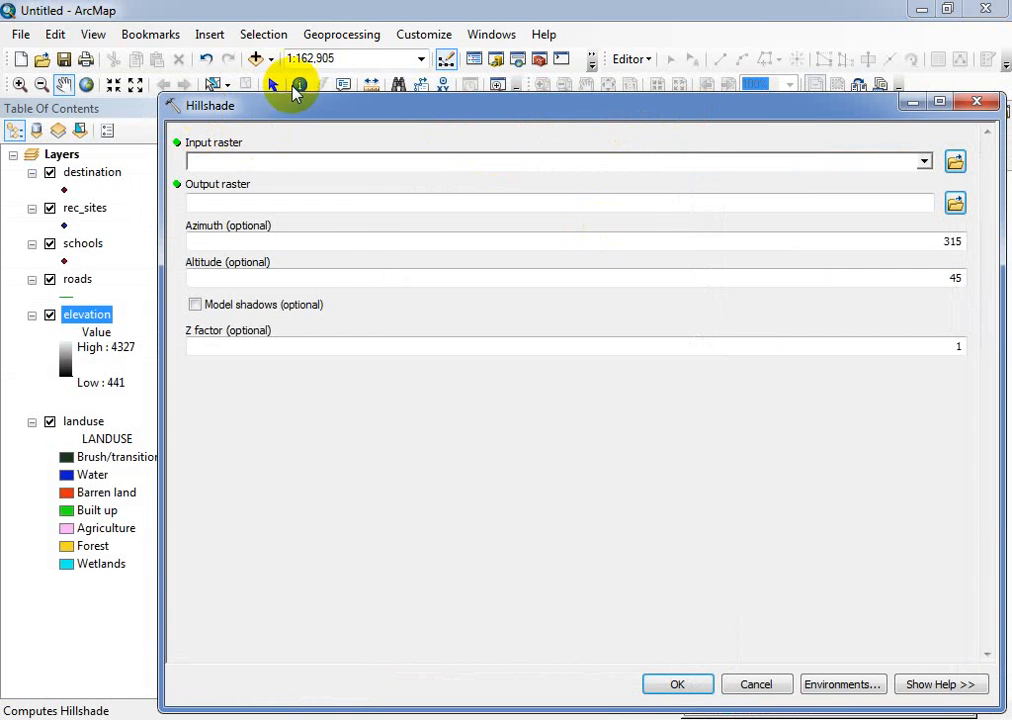
left_click(977, 102)
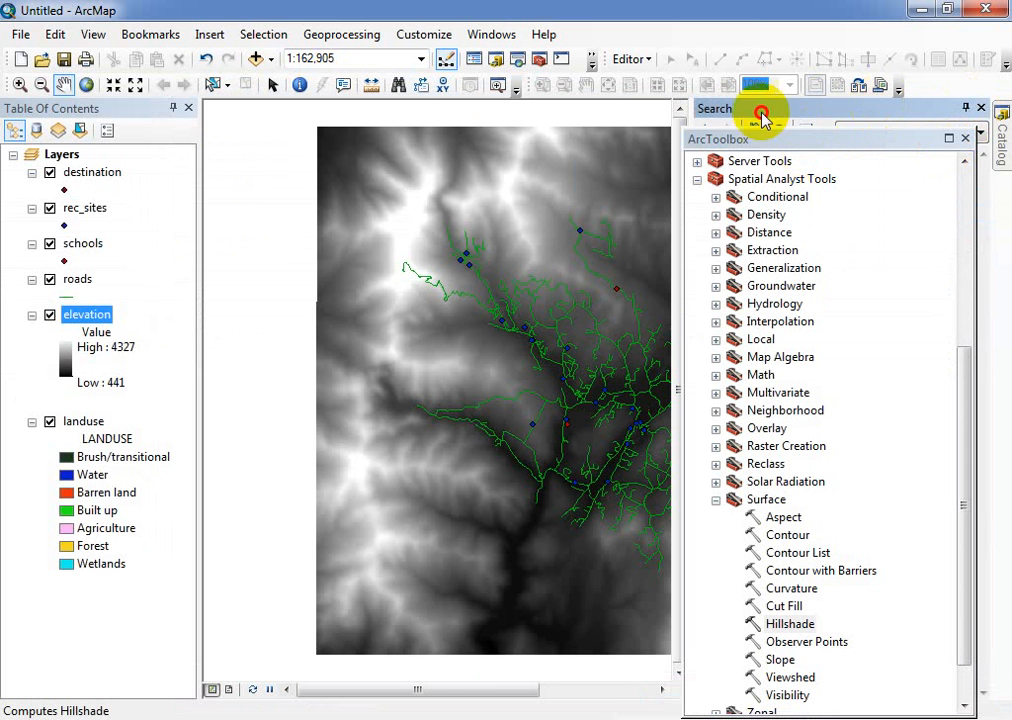
Step: Undock and enlarge the Search window, then open Hillshade (Spatial Analyst) from the results with elevation as the input raster
mouse_move(763, 113)
left_mouse_down()
mouse_move(739, 117)
mouse_move(768, 117)
left_mouse_up()
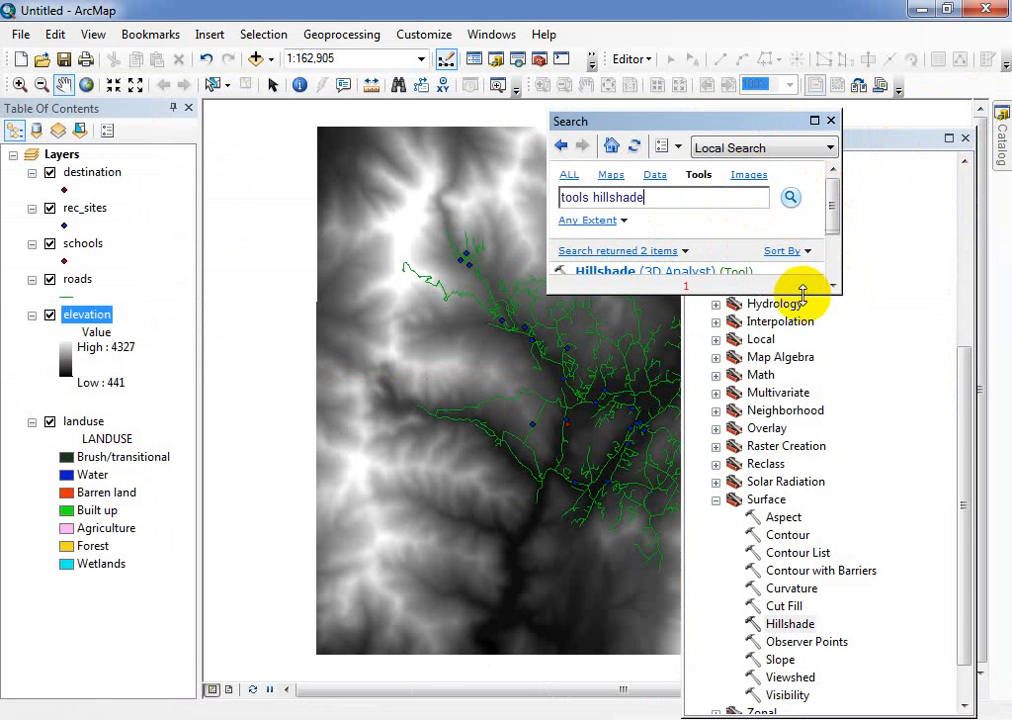
left_click_drag(804, 292, 811, 484)
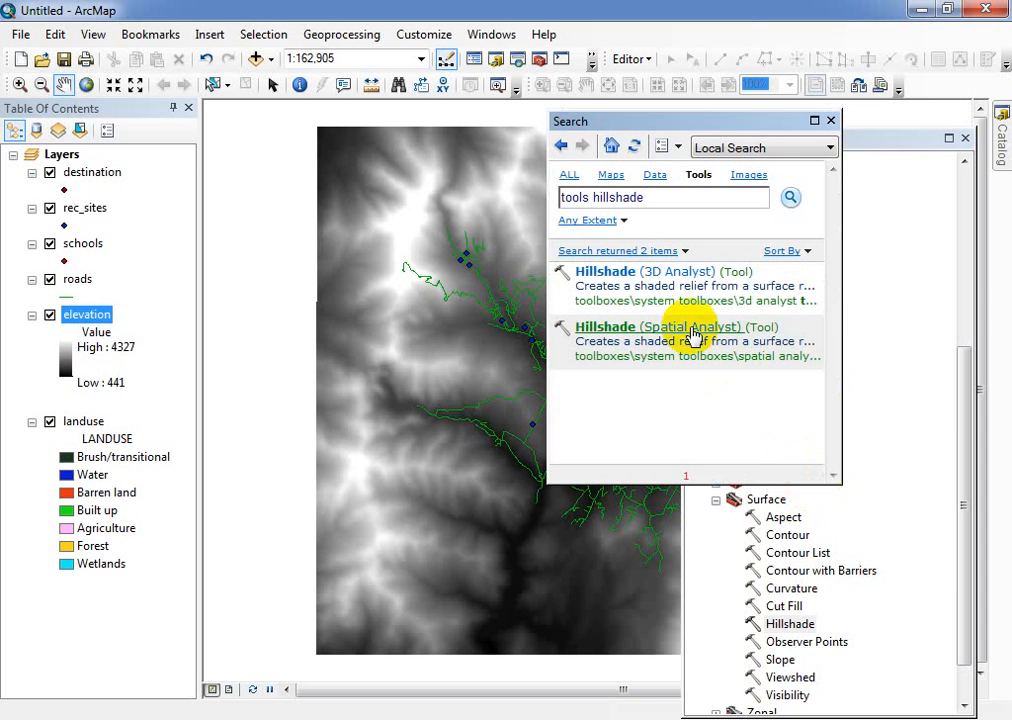
left_click(594, 328)
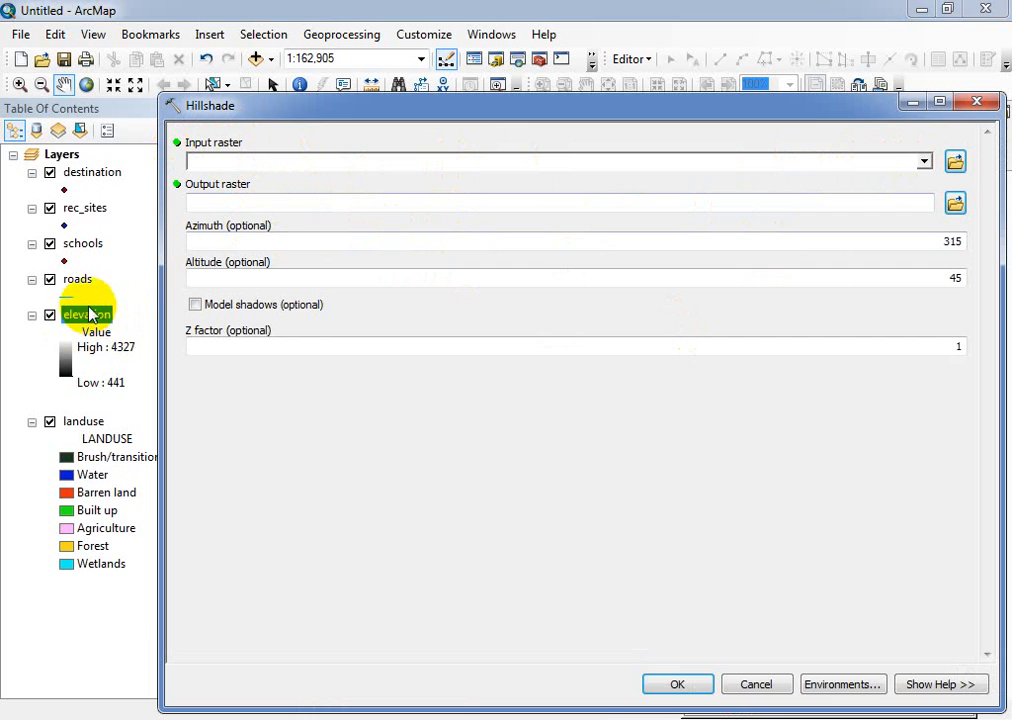
left_click(925, 162)
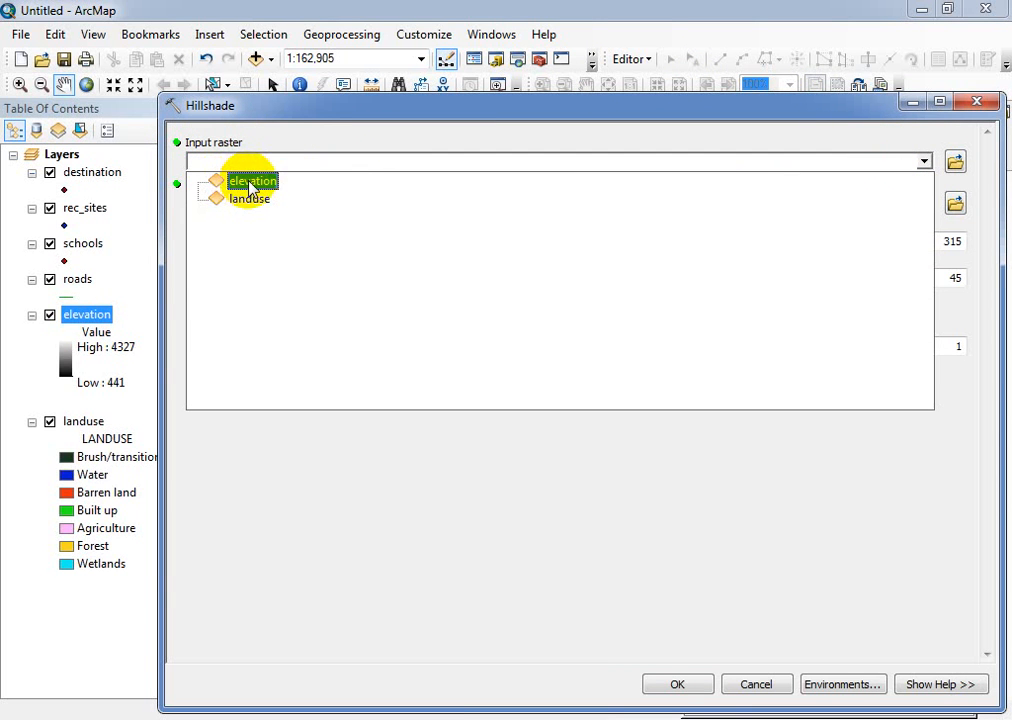
left_click(249, 183)
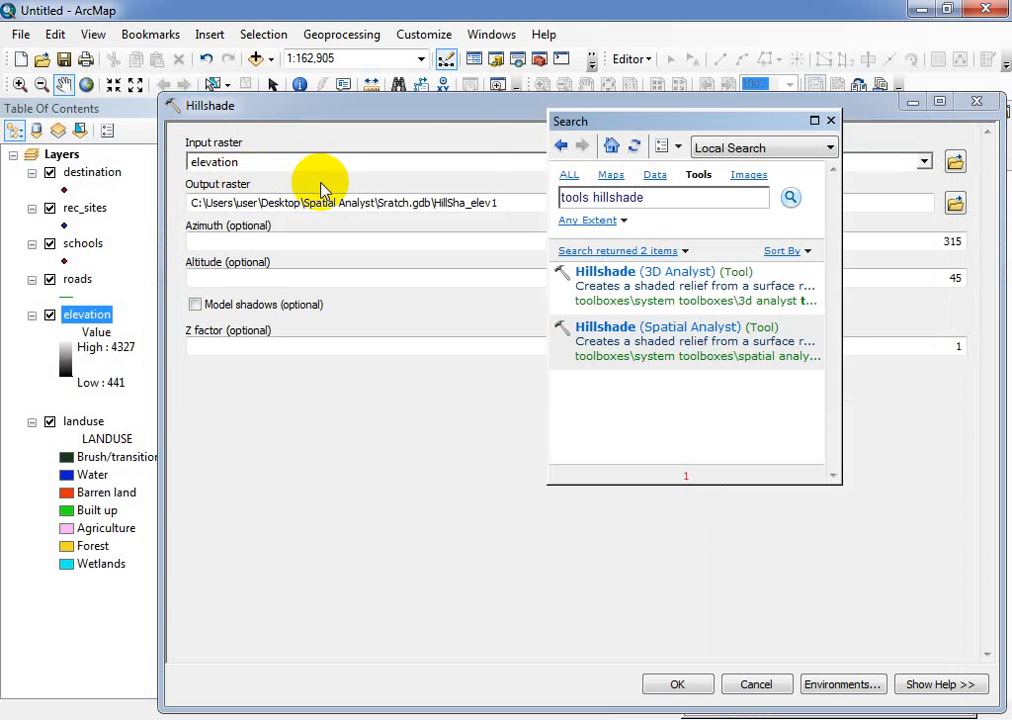
Step: Close the Search window and rename the Hillshade tool's output raster in Sratch.gdb as HillShade
left_click(830, 121)
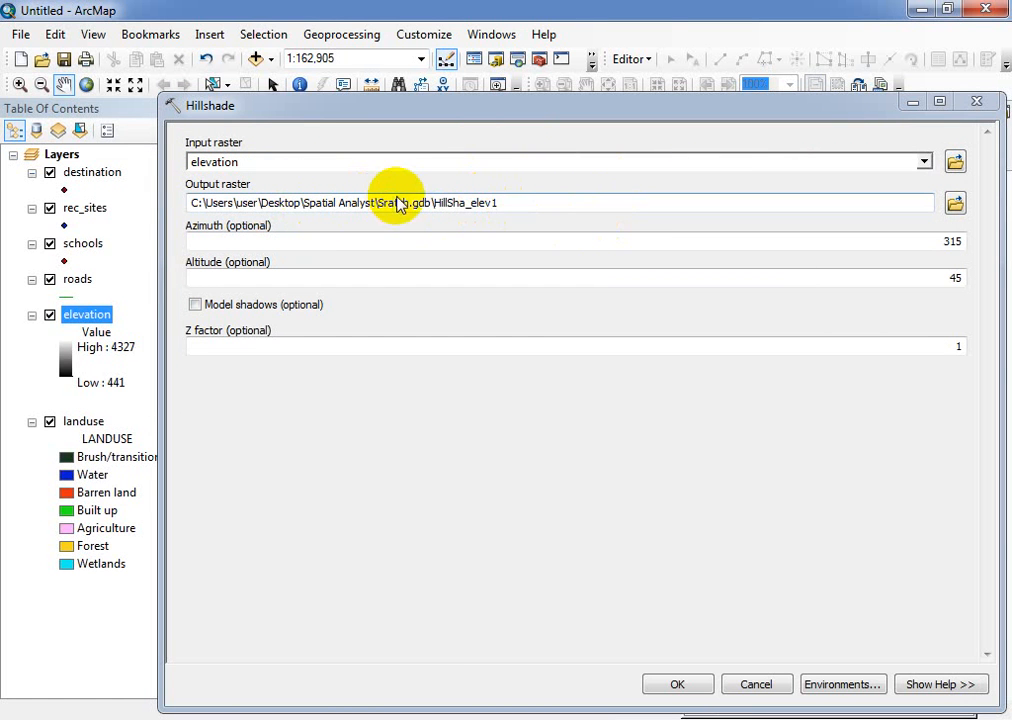
left_click(466, 204)
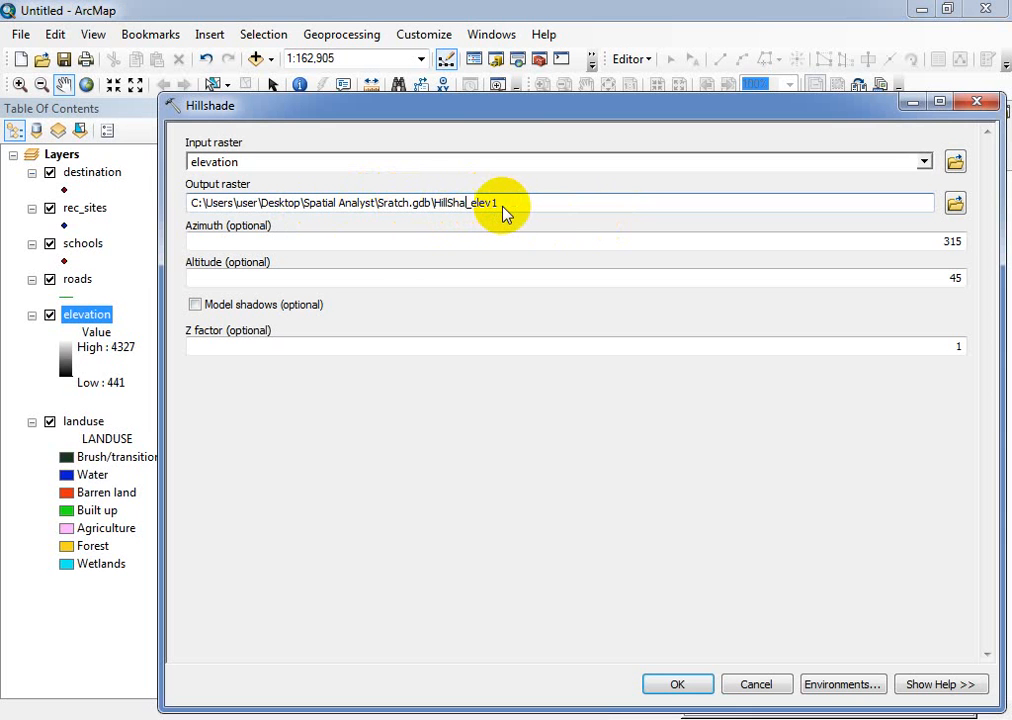
left_click(504, 207)
key("BackSpace")
key("BackSpace")
type("de")
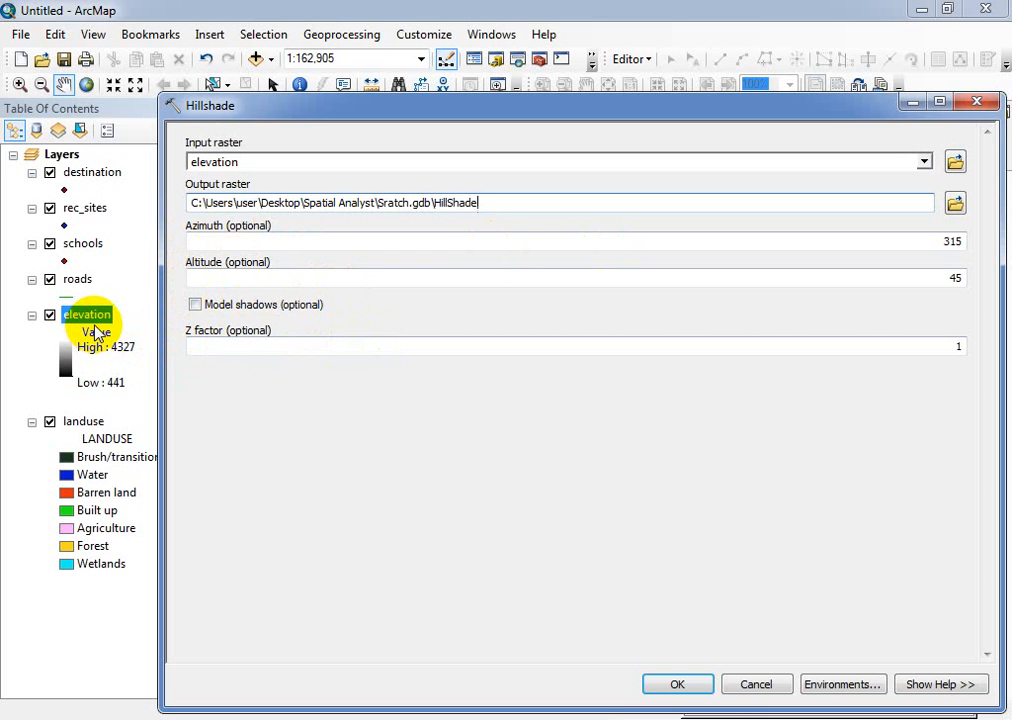
Step: Set the Z factor of the Hillshade tool to 0.3048
left_click(966, 357)
type("0.30")
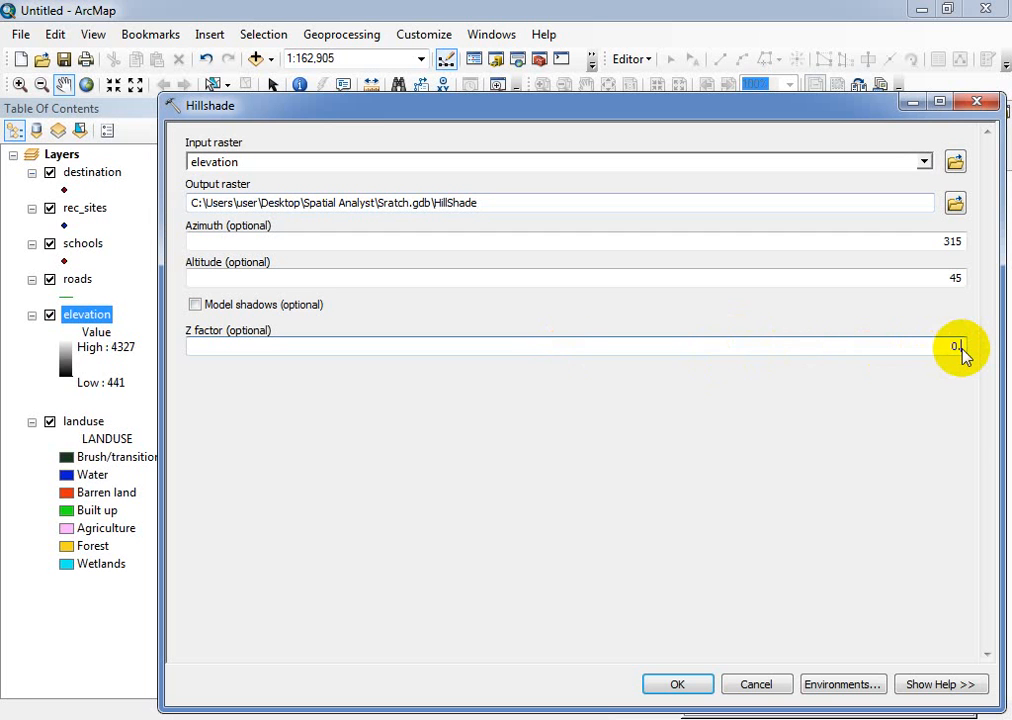
type("48")
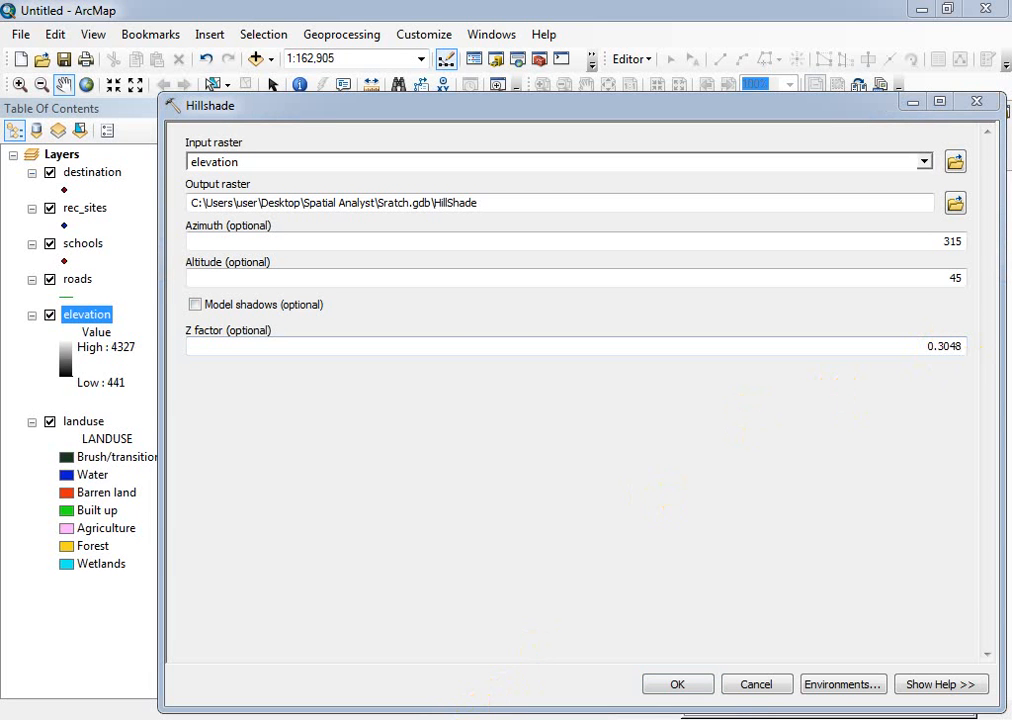
Step: Switch to spatial-analyst-tutorial.pdf in Adobe Reader and review the Z factor note and the instructions for displaying the hillshade and landuse layers
left_click(501, 669)
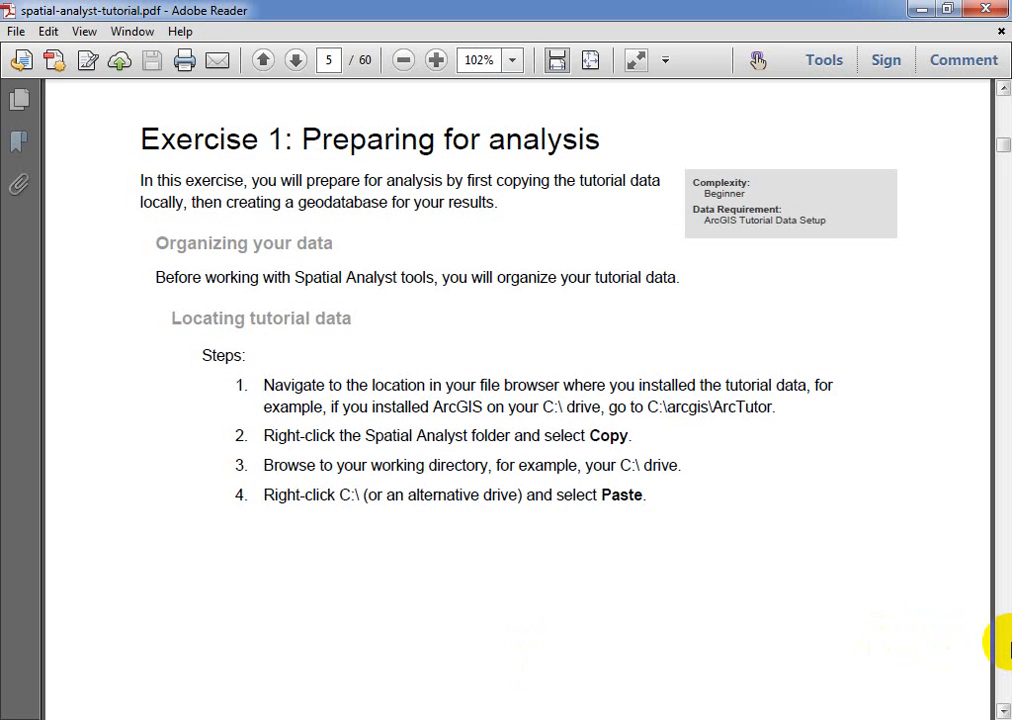
scroll(1000, 650, "down", 10)
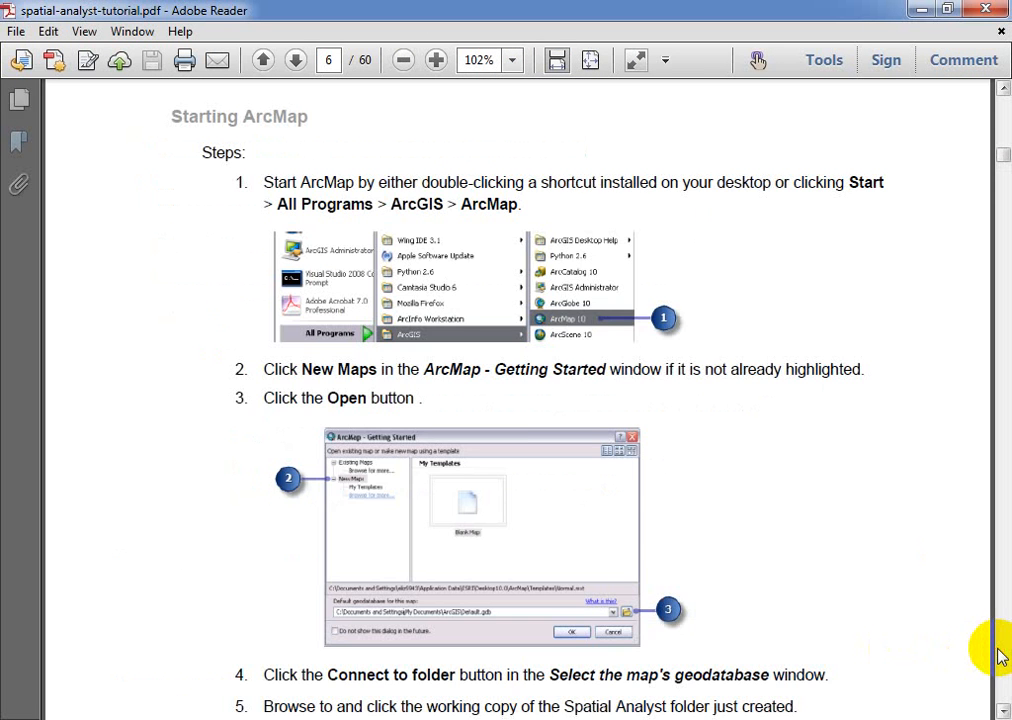
scroll(1000, 655, "down", 10)
scroll(1000, 655, "down", 10)
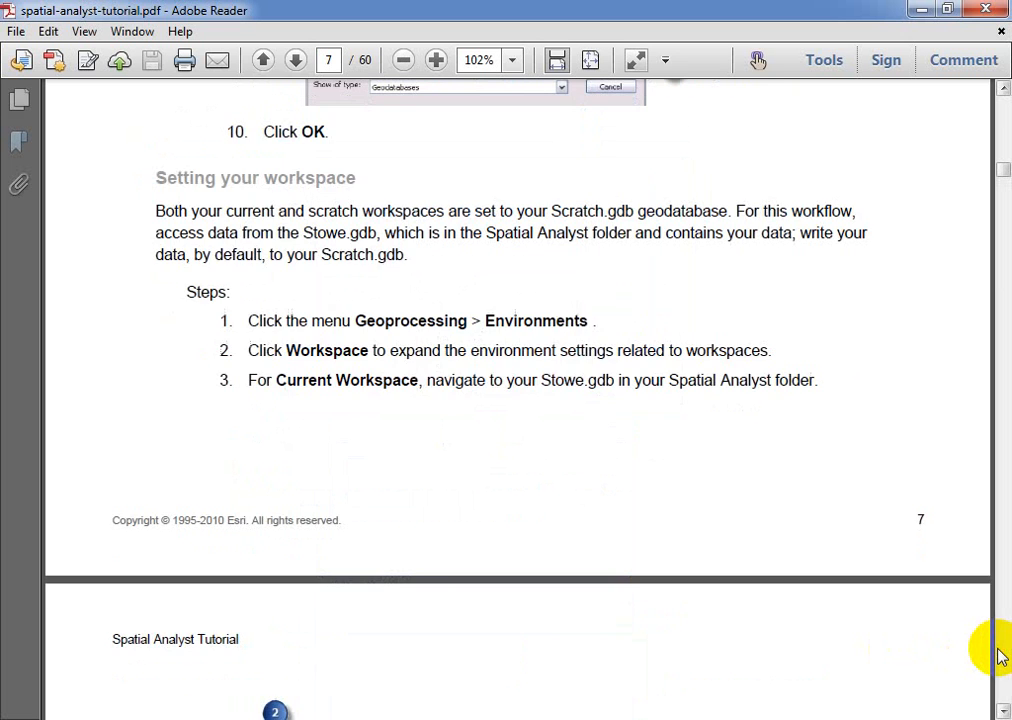
scroll(1000, 655, "down", 10)
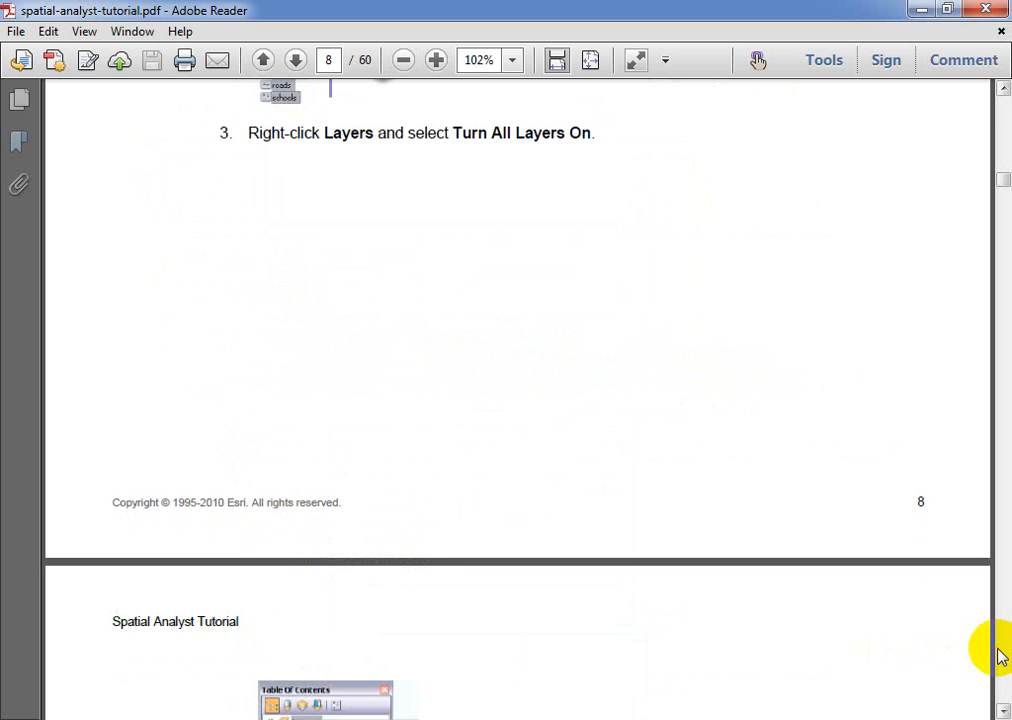
scroll(1000, 655, "down", 20)
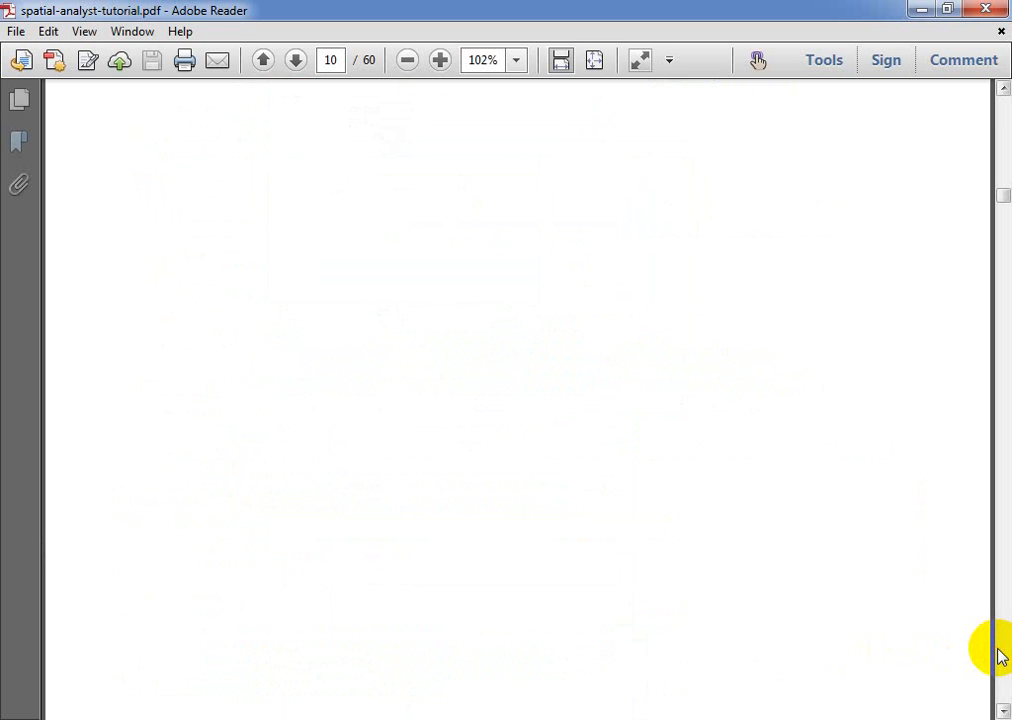
scroll(1000, 655, "down", 20)
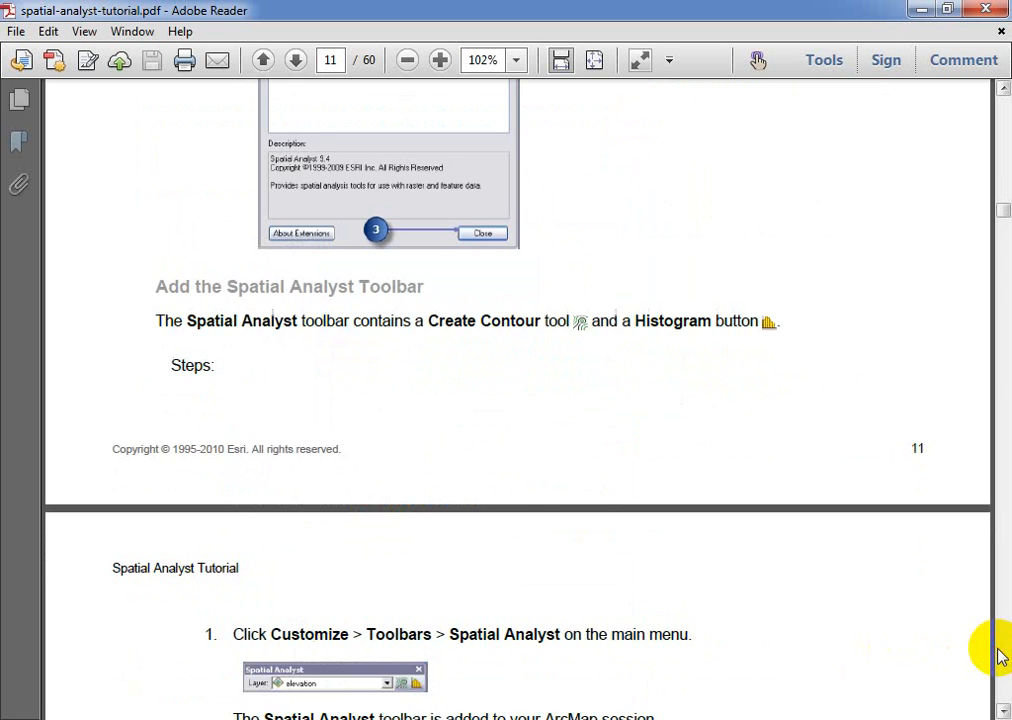
scroll(1000, 655, "down", 10)
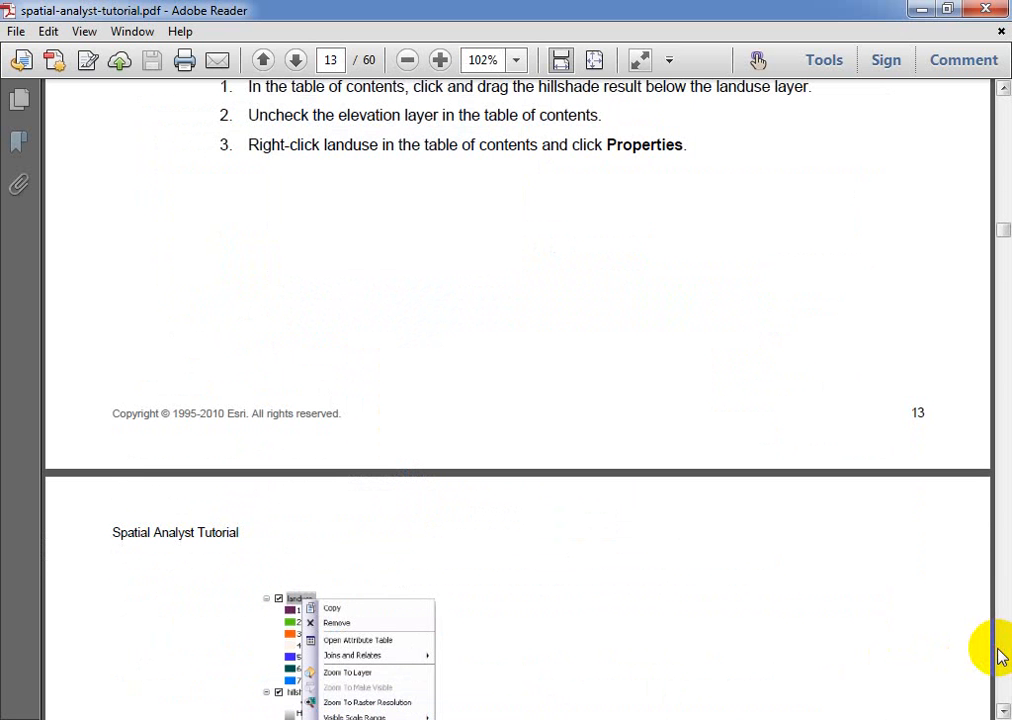
left_click(1003, 92)
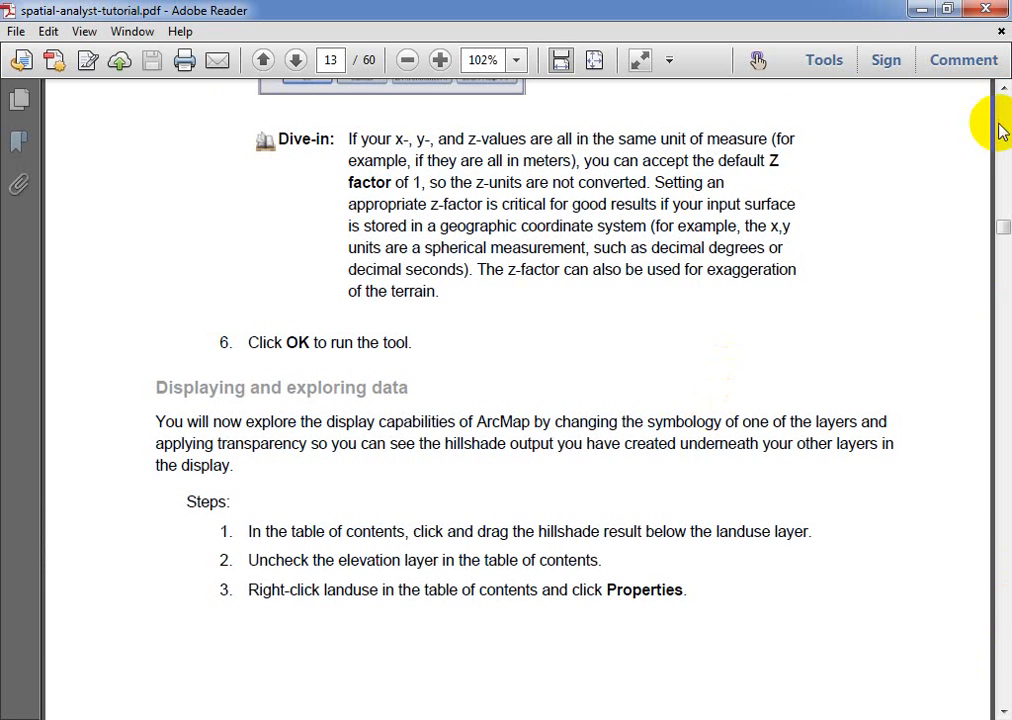
left_click(1003, 92)
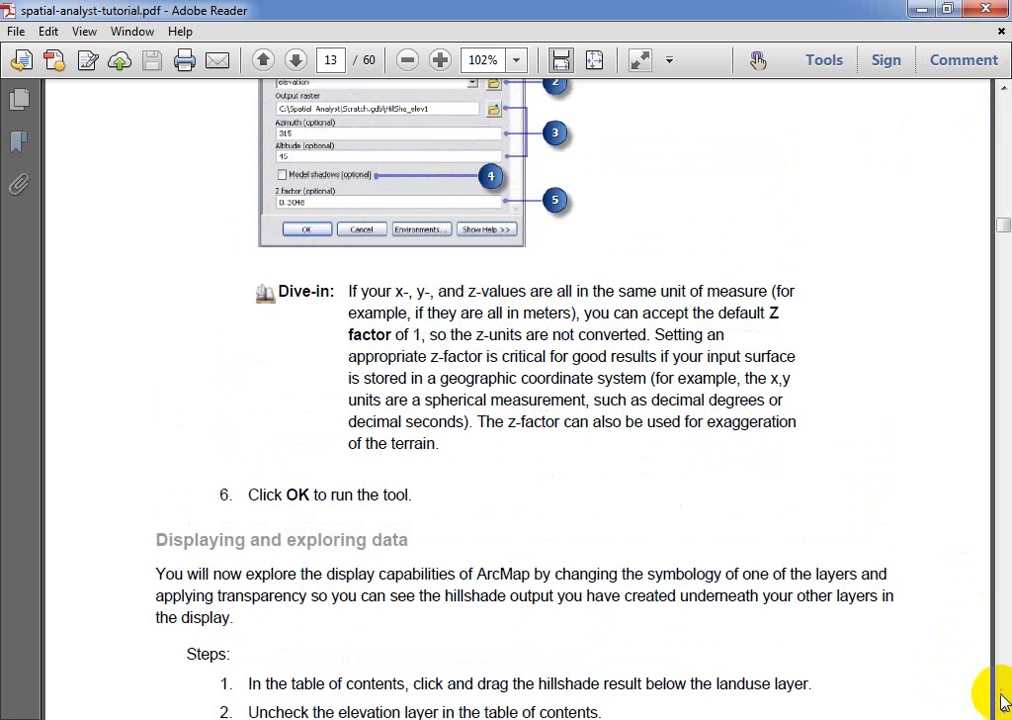
scroll(1003, 710, "down", 14)
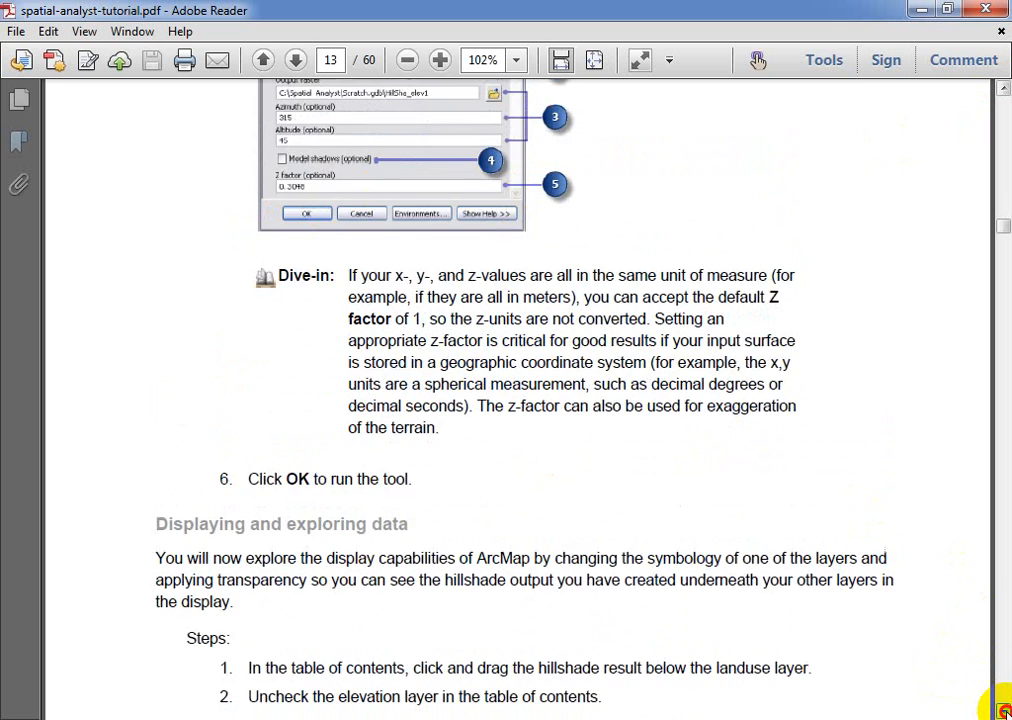
scroll(1003, 710, "down", 10)
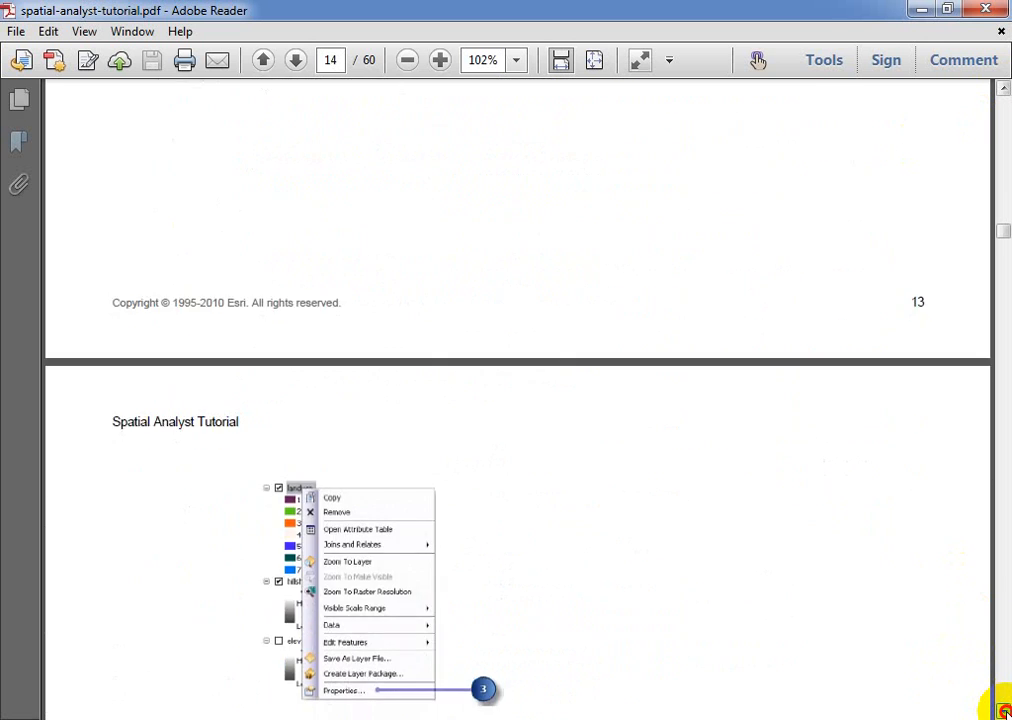
scroll(1003, 710, "down", 1)
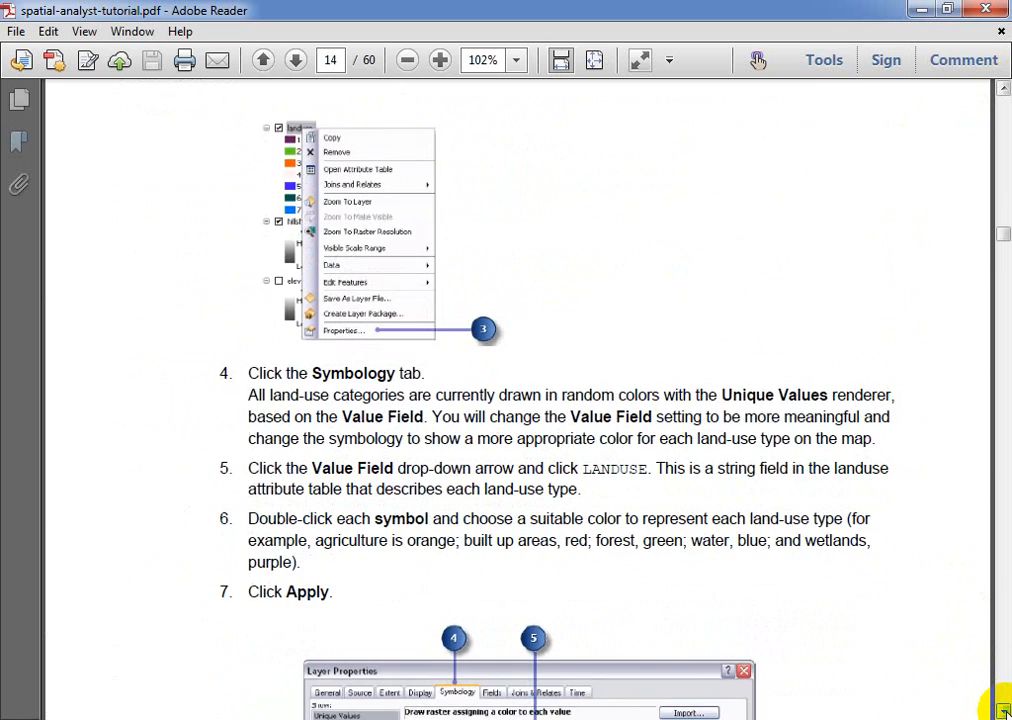
scroll(1003, 710, "down", 10)
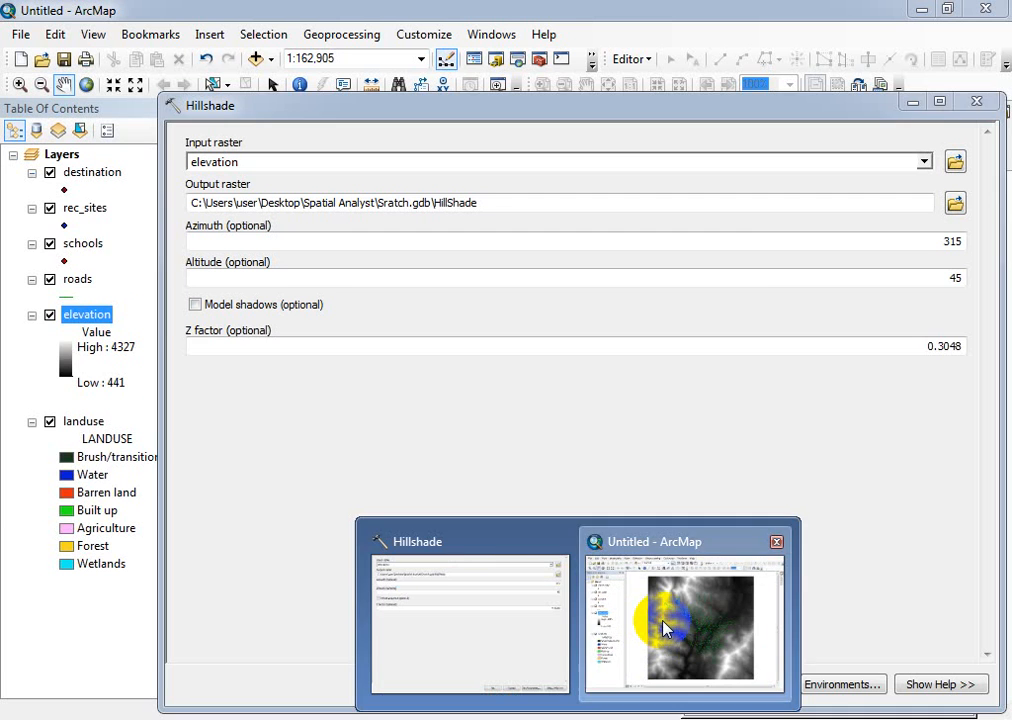
Step: Switch back to ArcMap, try to run Hillshade with the entered settings and check the tool's messages in the geoprocessing results
left_click(639, 630)
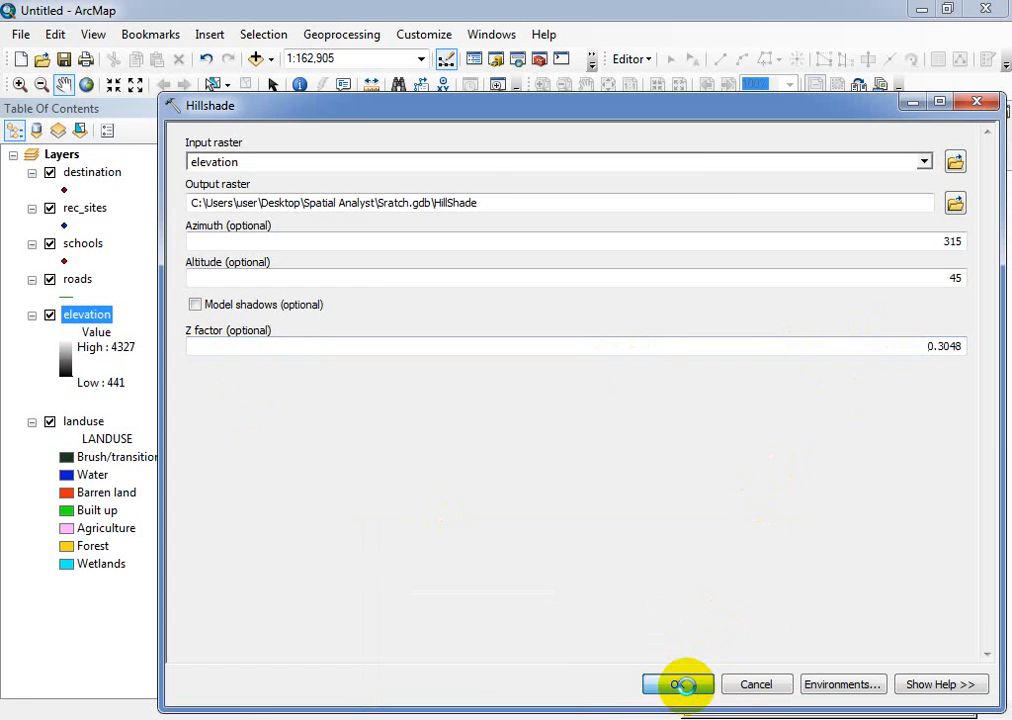
left_click(687, 690)
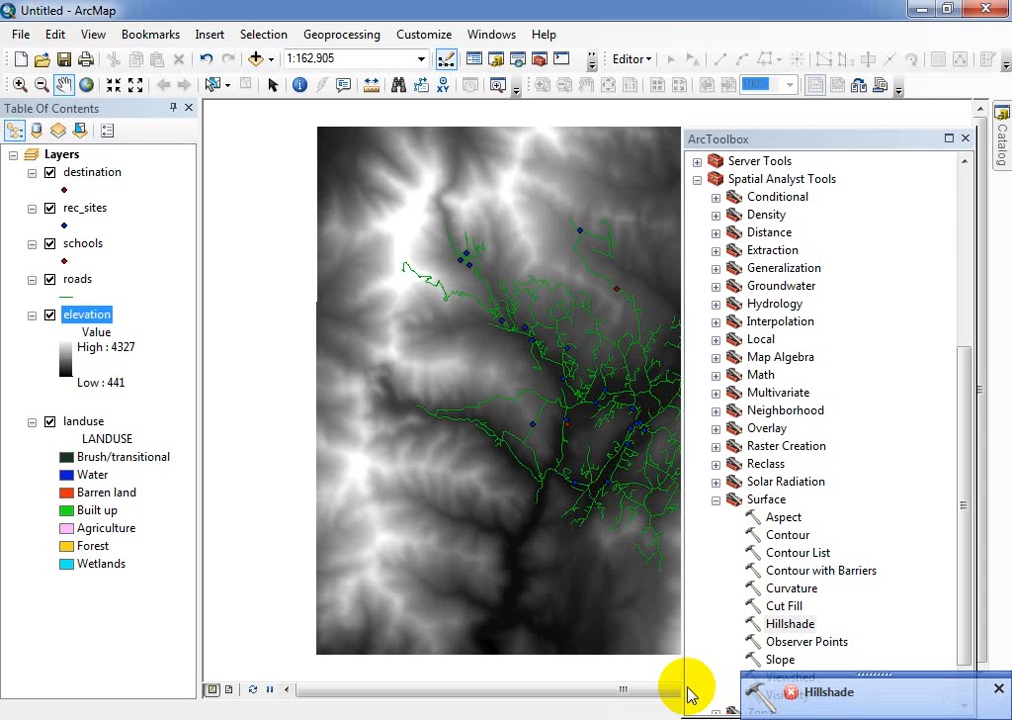
left_click(826, 692)
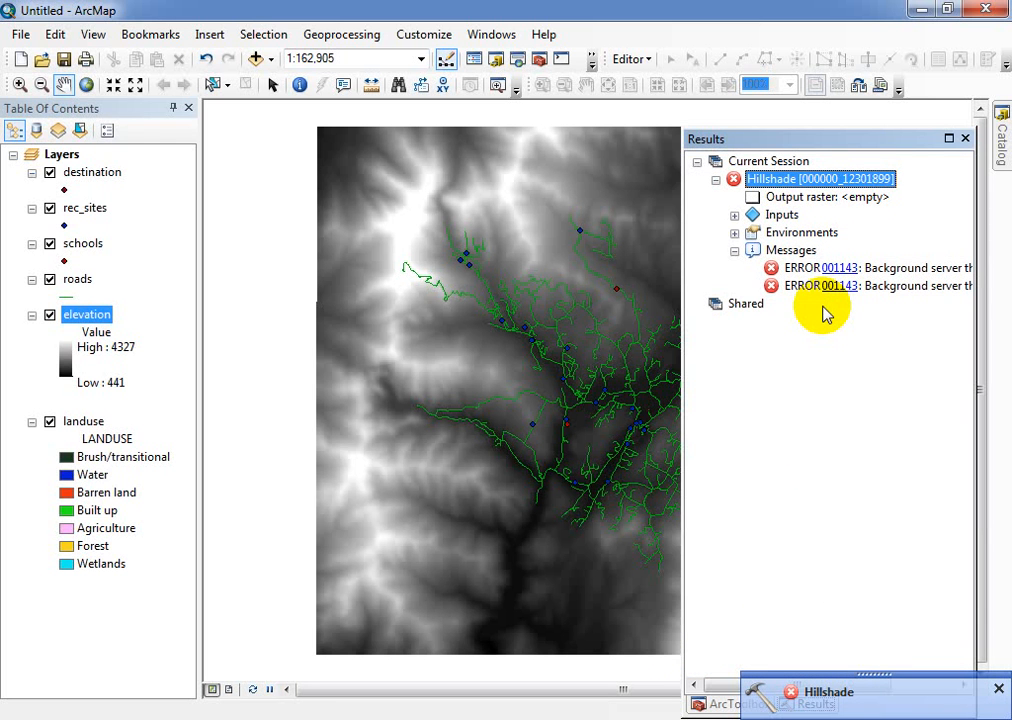
left_click(965, 138)
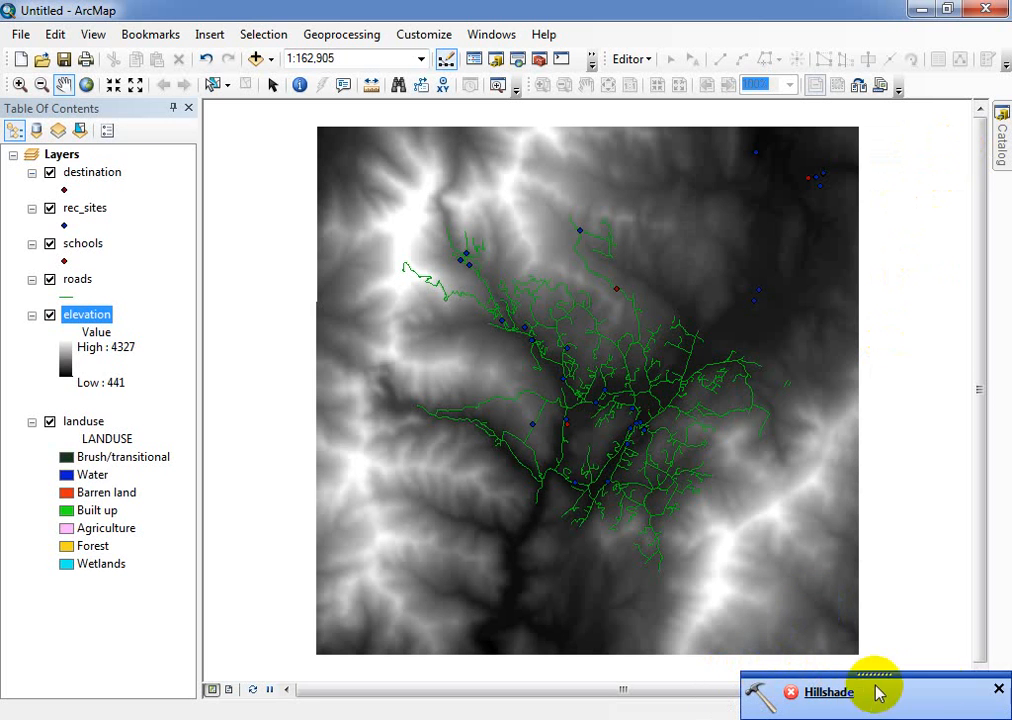
left_click(998, 690)
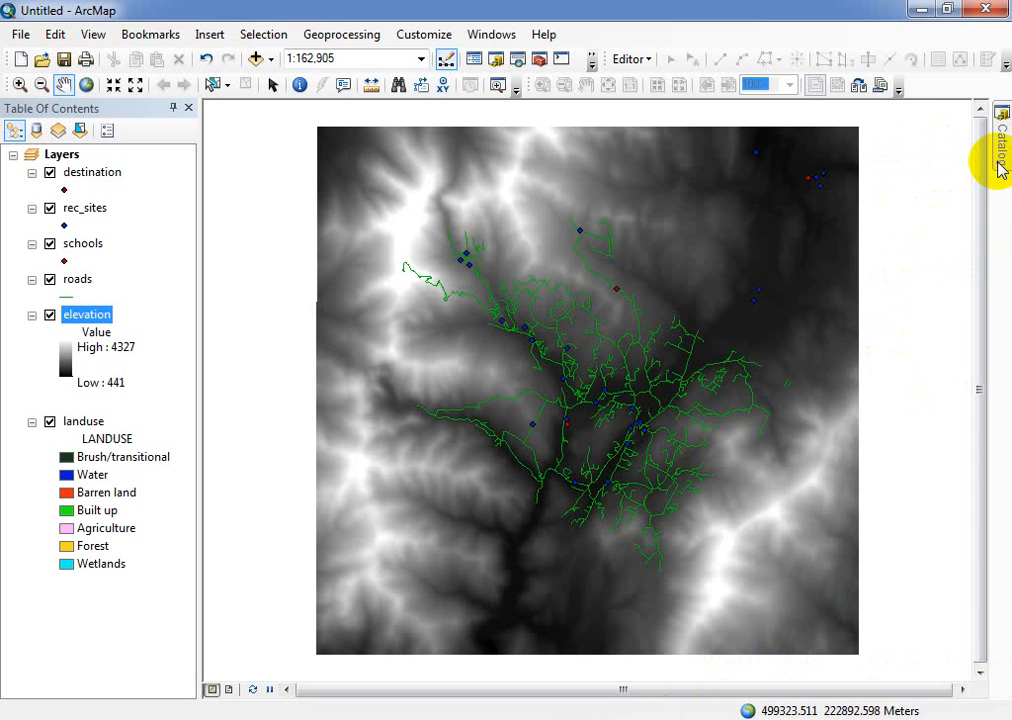
Step: Run Hillshade from ArcToolbox on the elevation raster with the default output raster and a Z factor of 0.3048, and close ArcToolbox
left_click(540, 62)
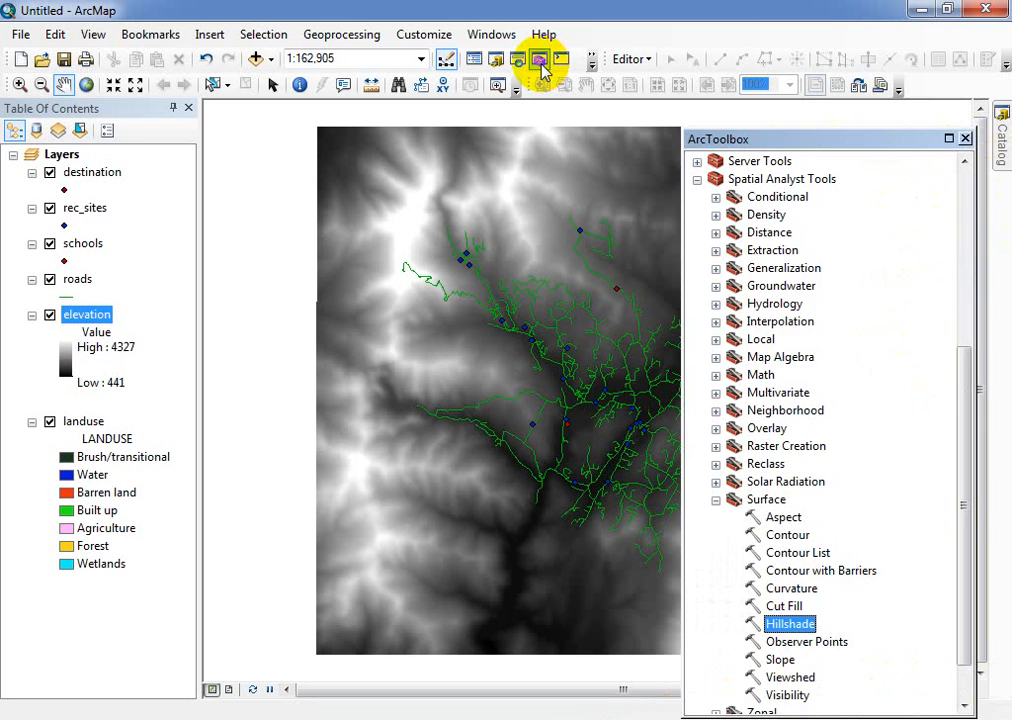
double_click(812, 624)
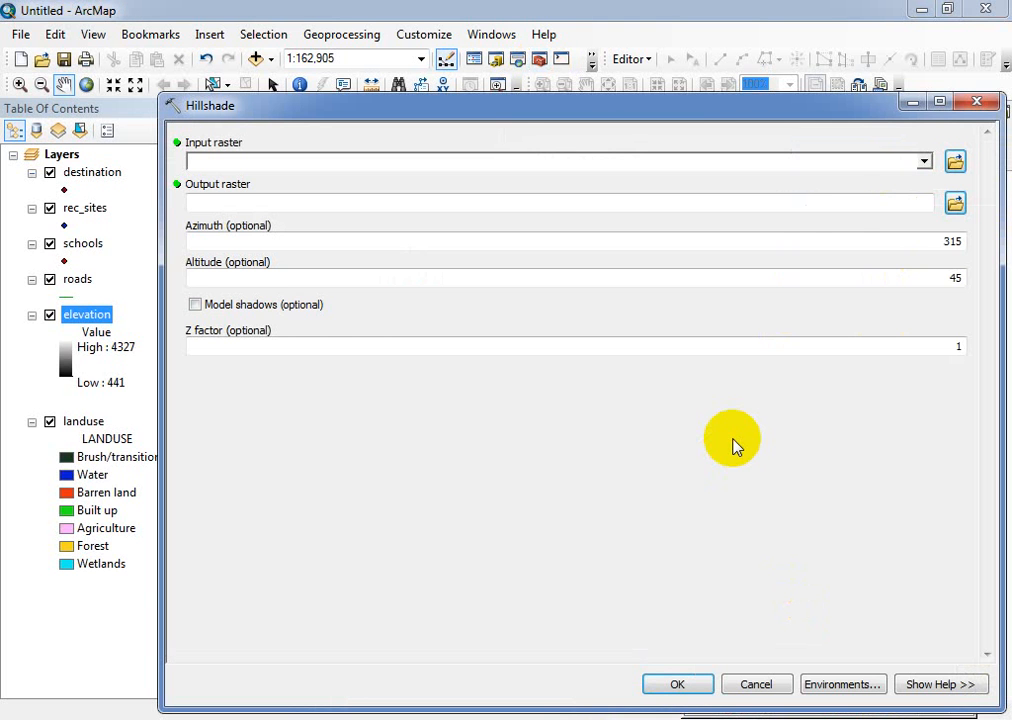
left_click(923, 162)
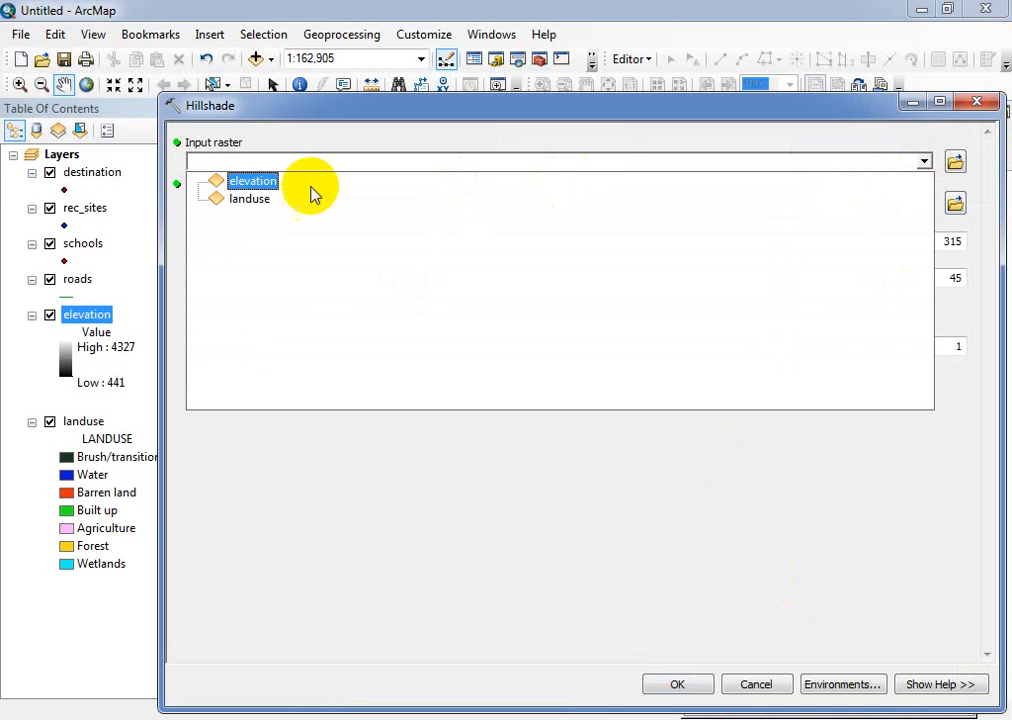
left_click(265, 182)
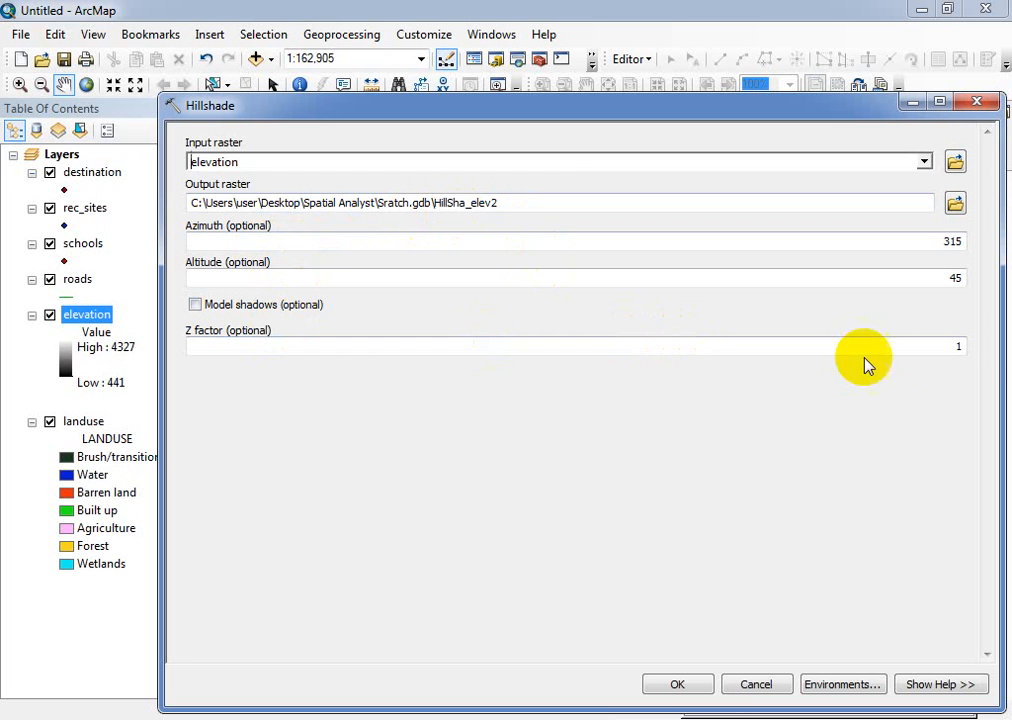
double_click(958, 346)
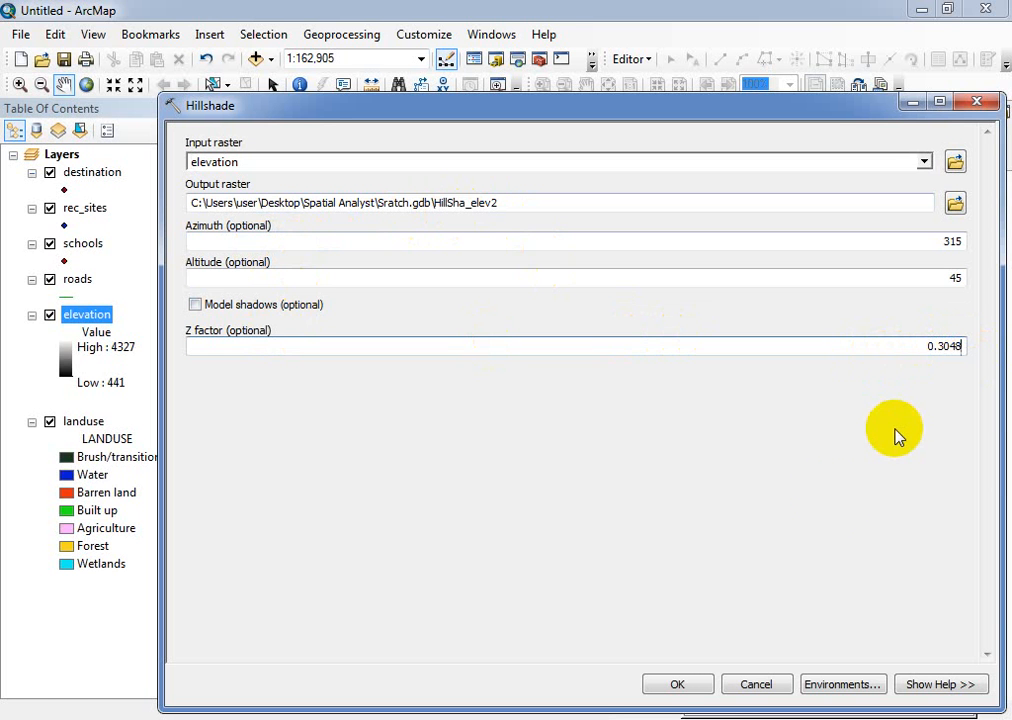
left_click(680, 684)
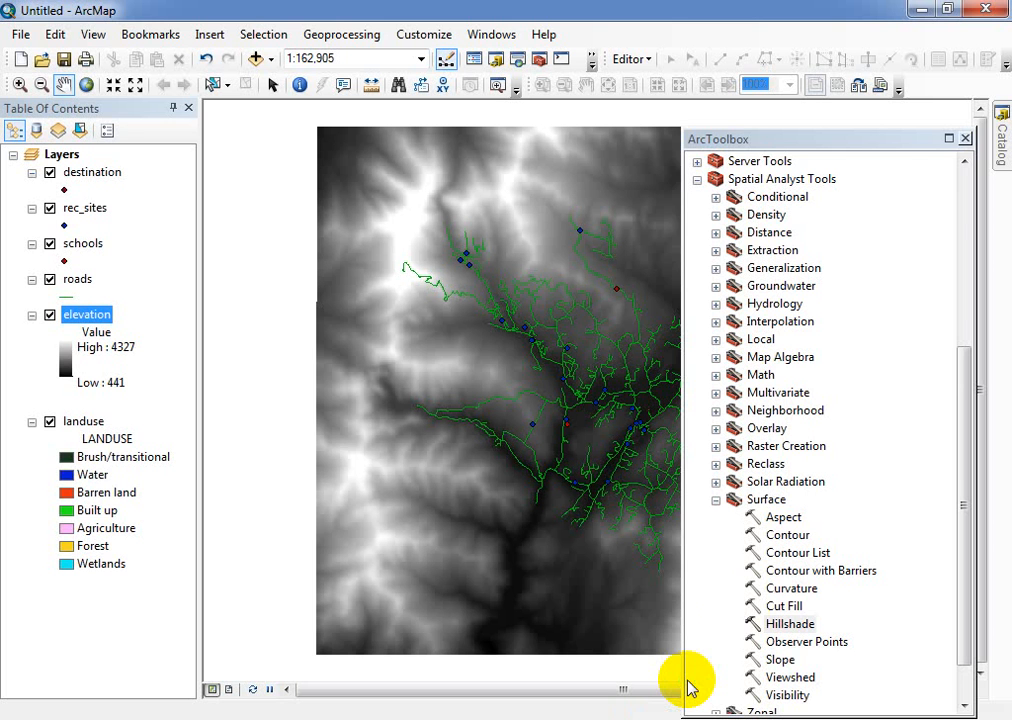
left_click(969, 139)
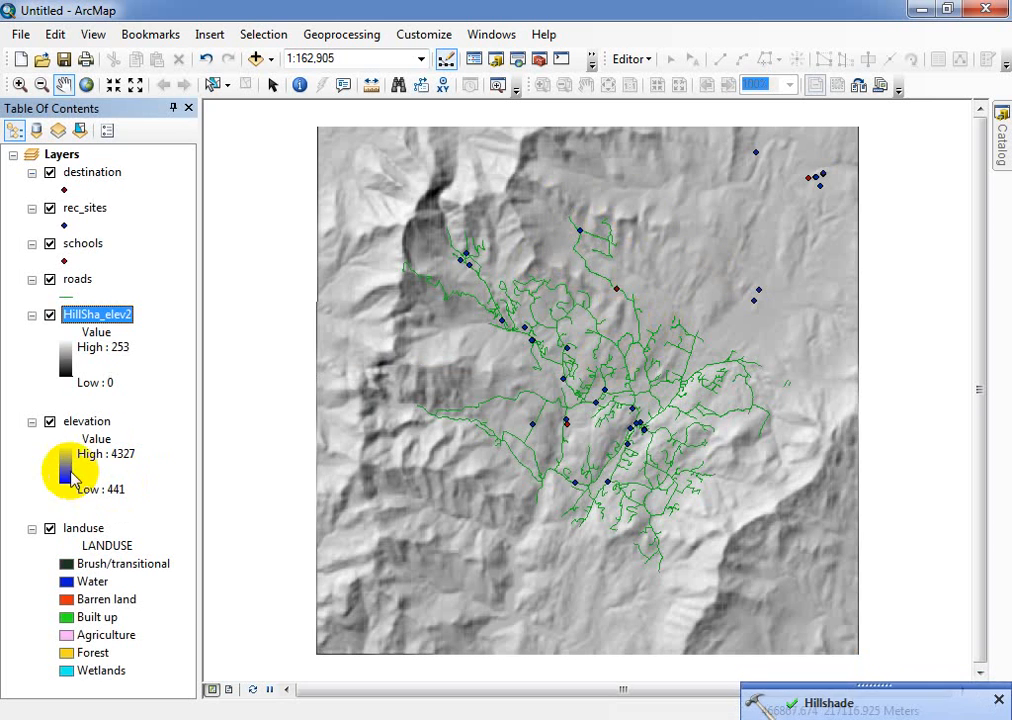
Step: Turn off the elevation layer and move the HillSha_elev2 layer below landuse in the table of contents
left_click(49, 421)
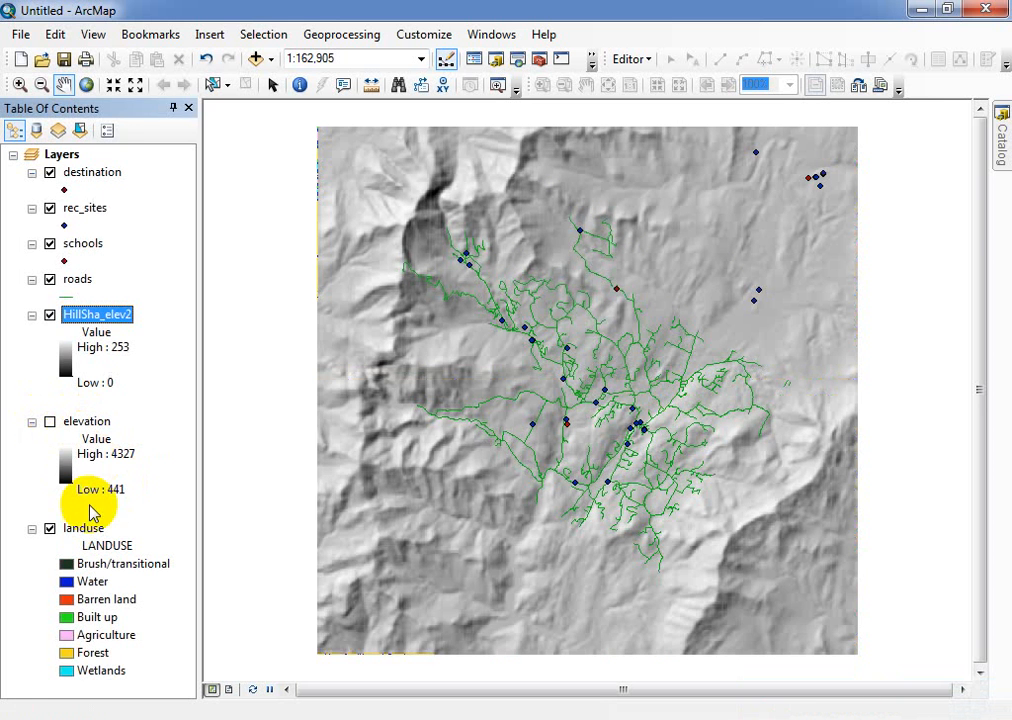
left_click(91, 531)
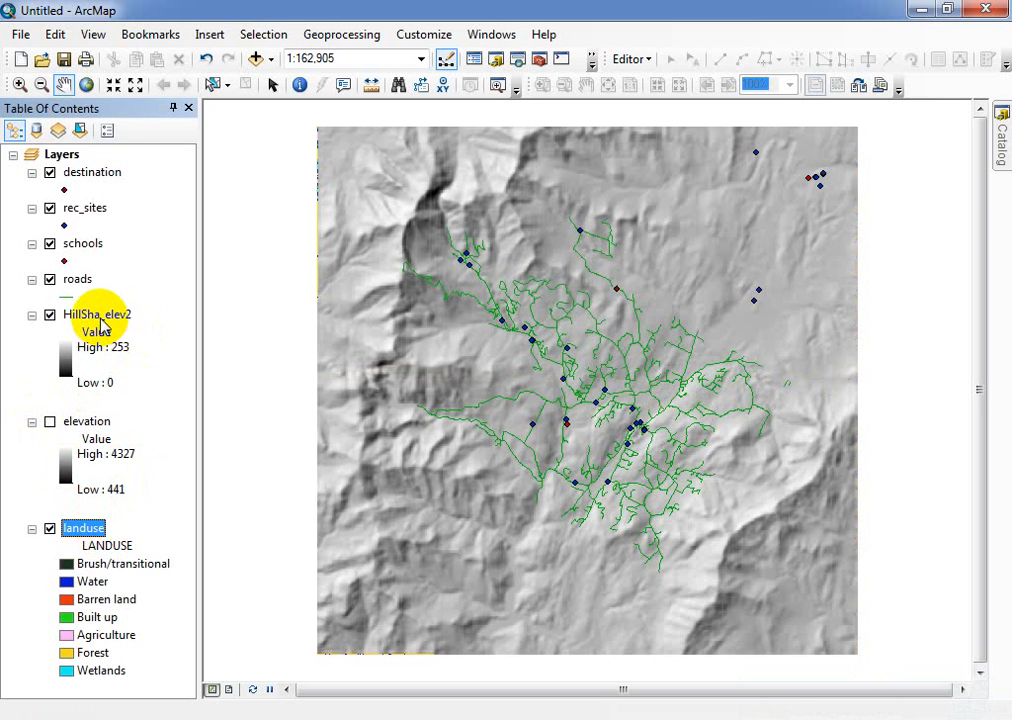
left_click(99, 318)
left_click_drag(102, 322, 136, 666)
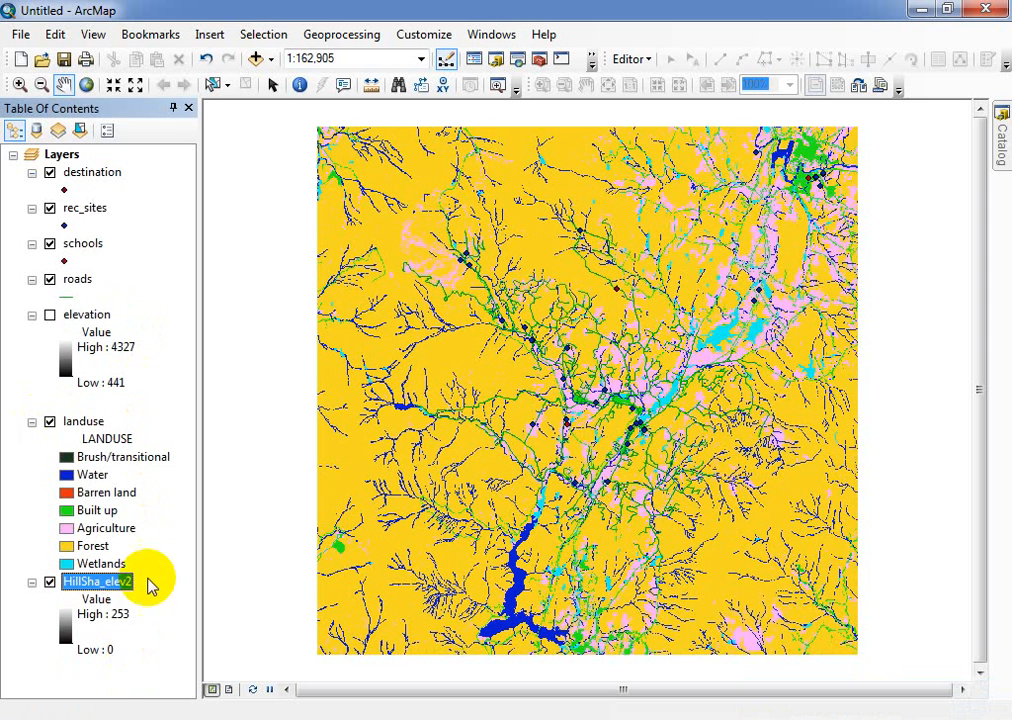
Step: Set the landuse layer's display transparency to 50%
left_click(80, 421)
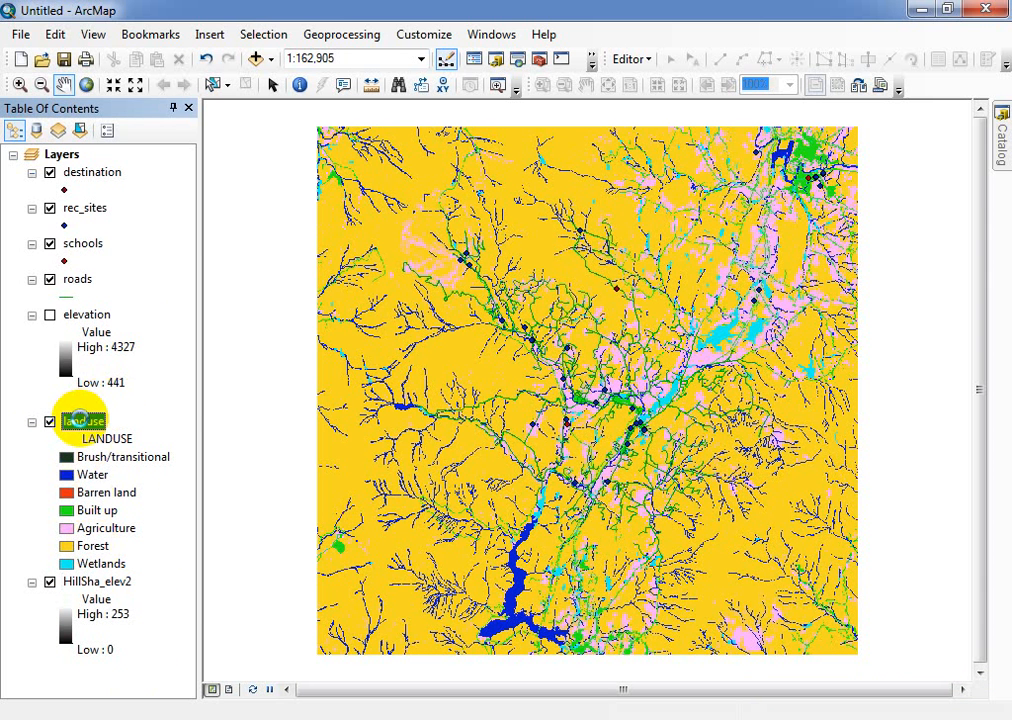
double_click(80, 421)
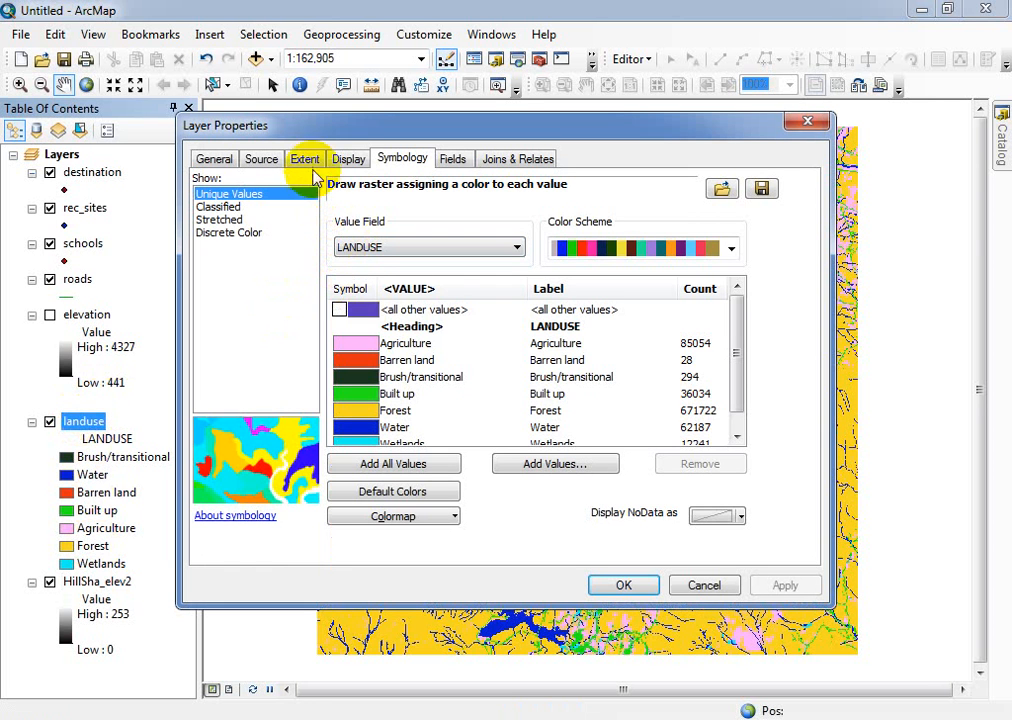
left_click(349, 162)
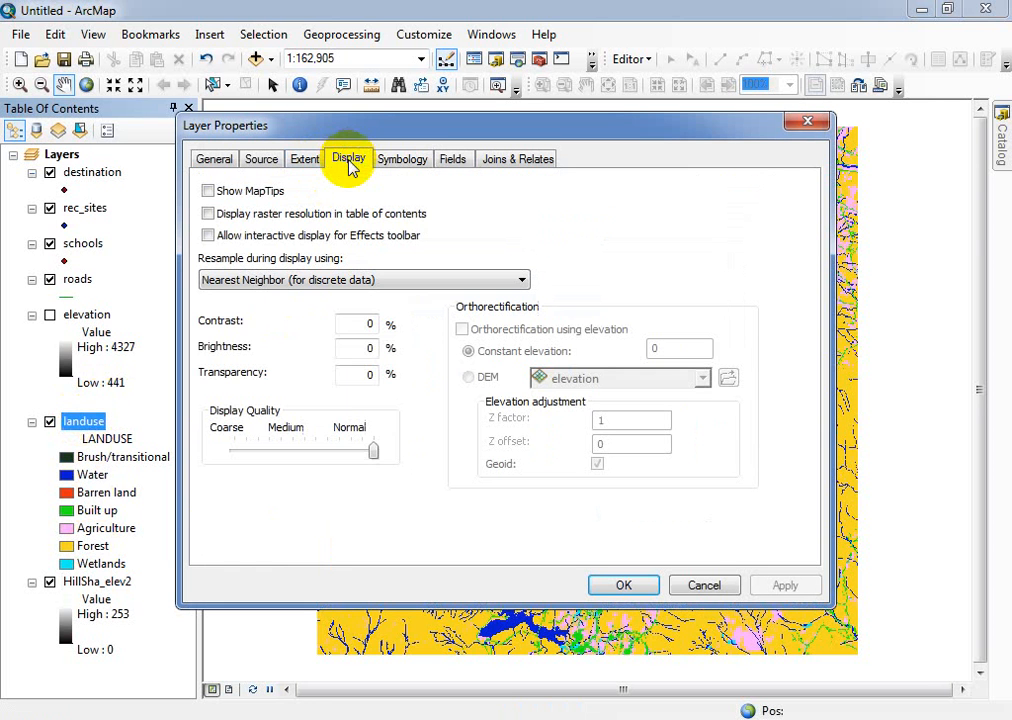
left_click(345, 376)
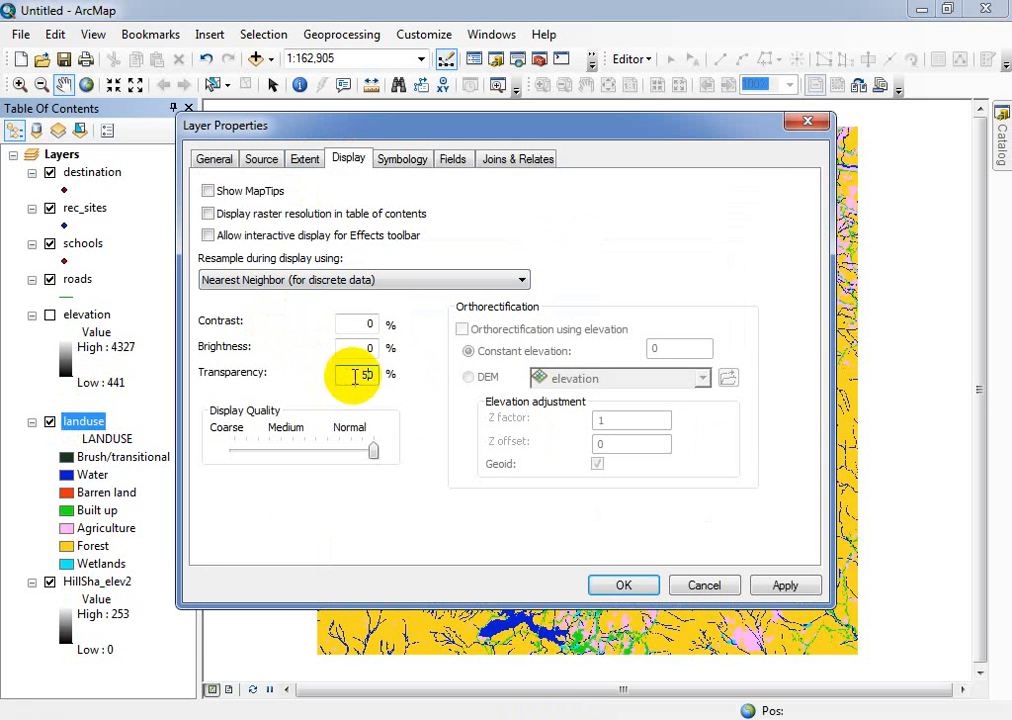
type("5")
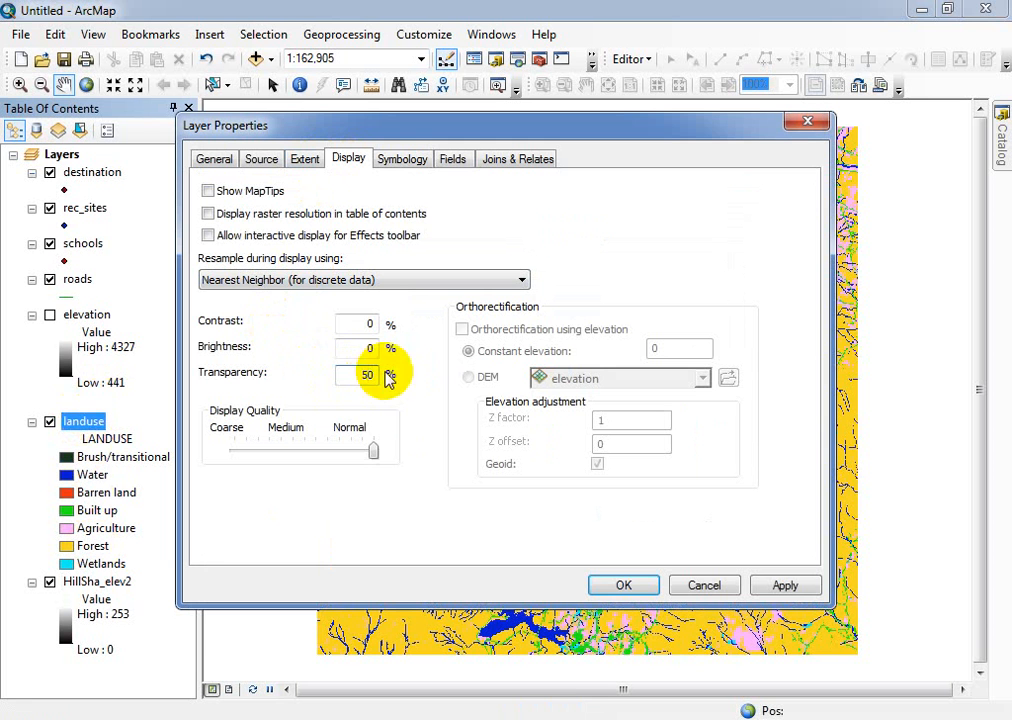
left_click(624, 586)
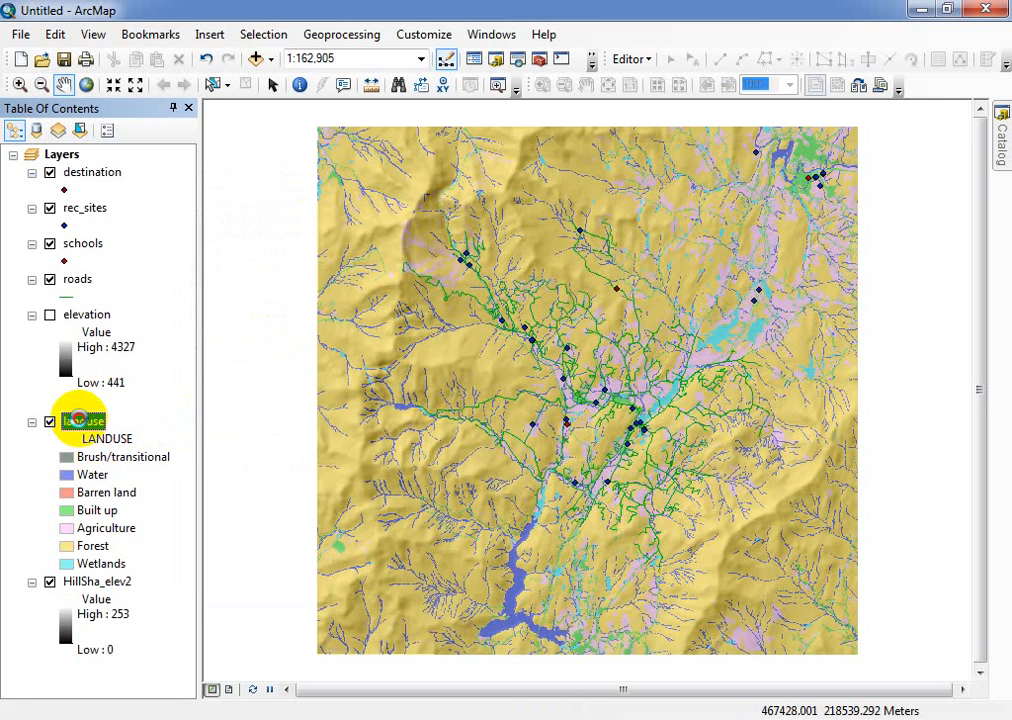
Step: Set the landuse layer's display transparency to 30%
double_click(84, 423)
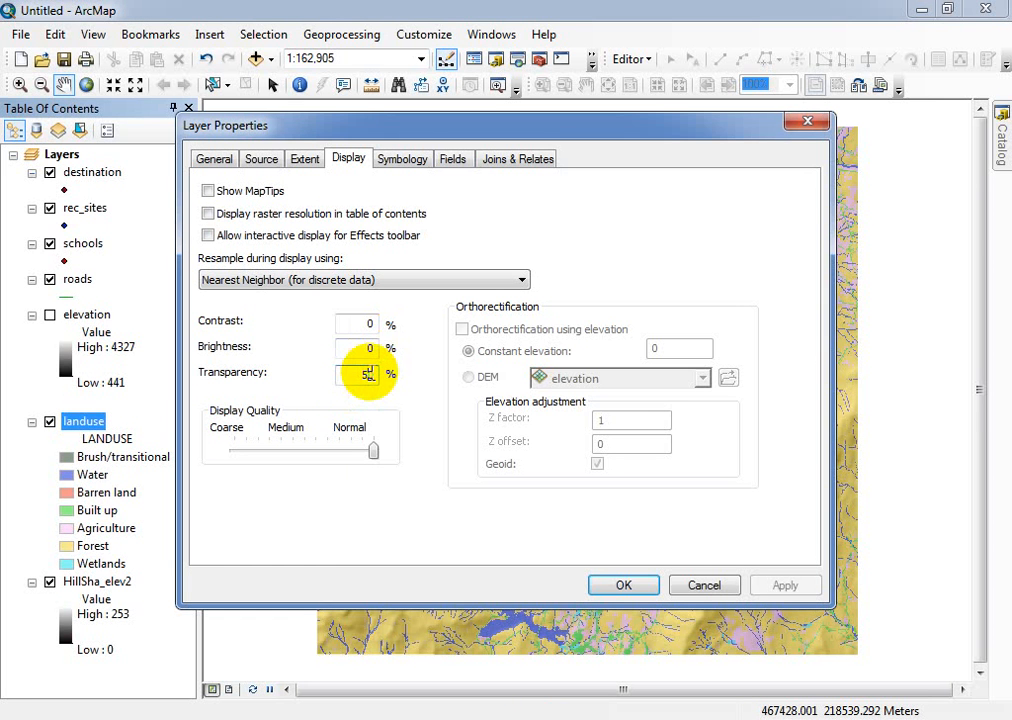
left_click(371, 374)
key("BackSpace")
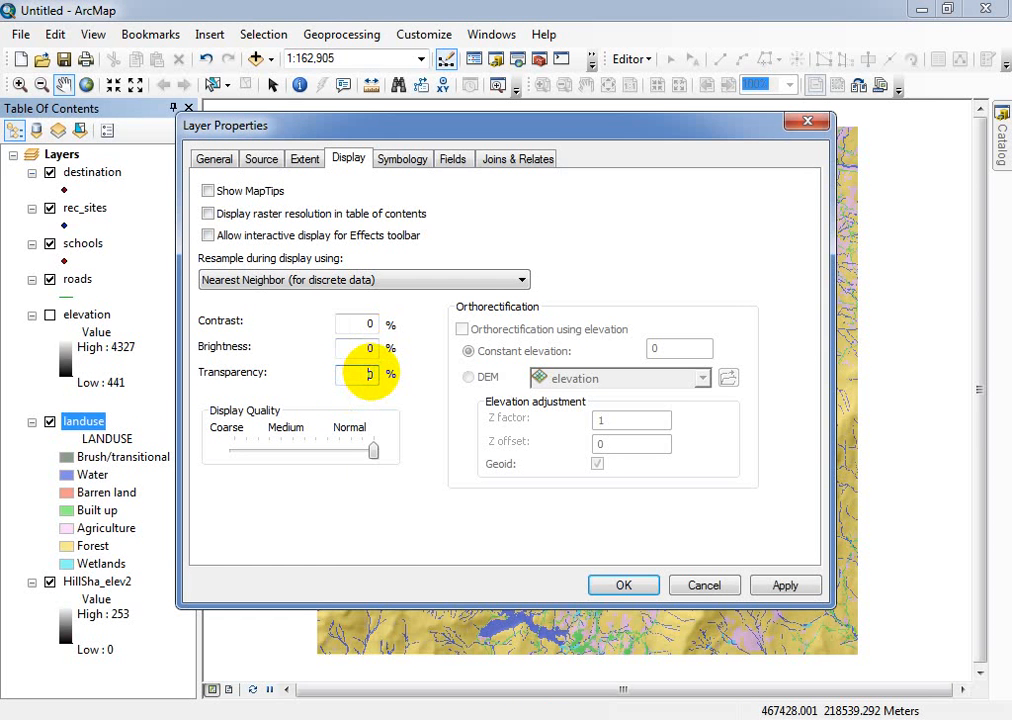
key("BackSpace")
type("30")
left_click(626, 587)
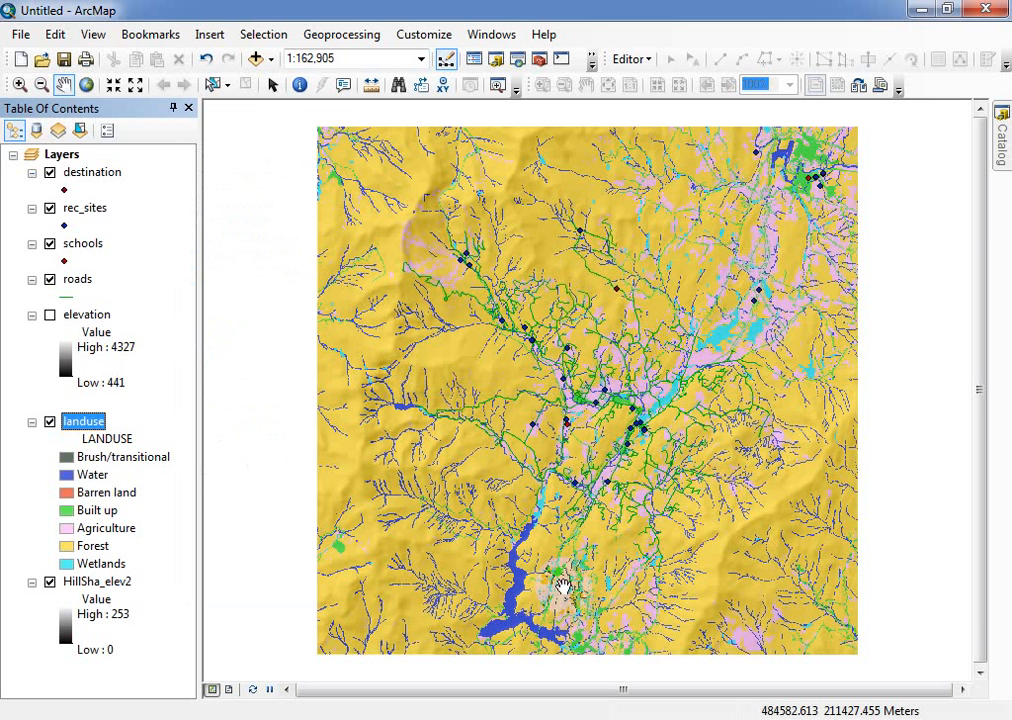
double_click(81, 430)
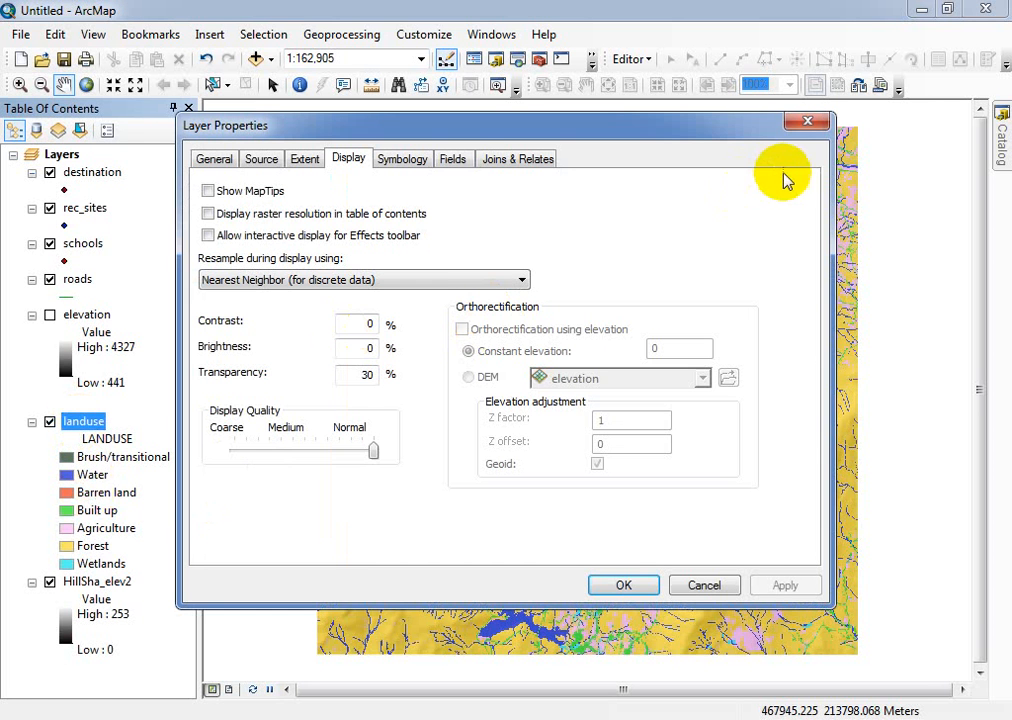
left_click(806, 122)
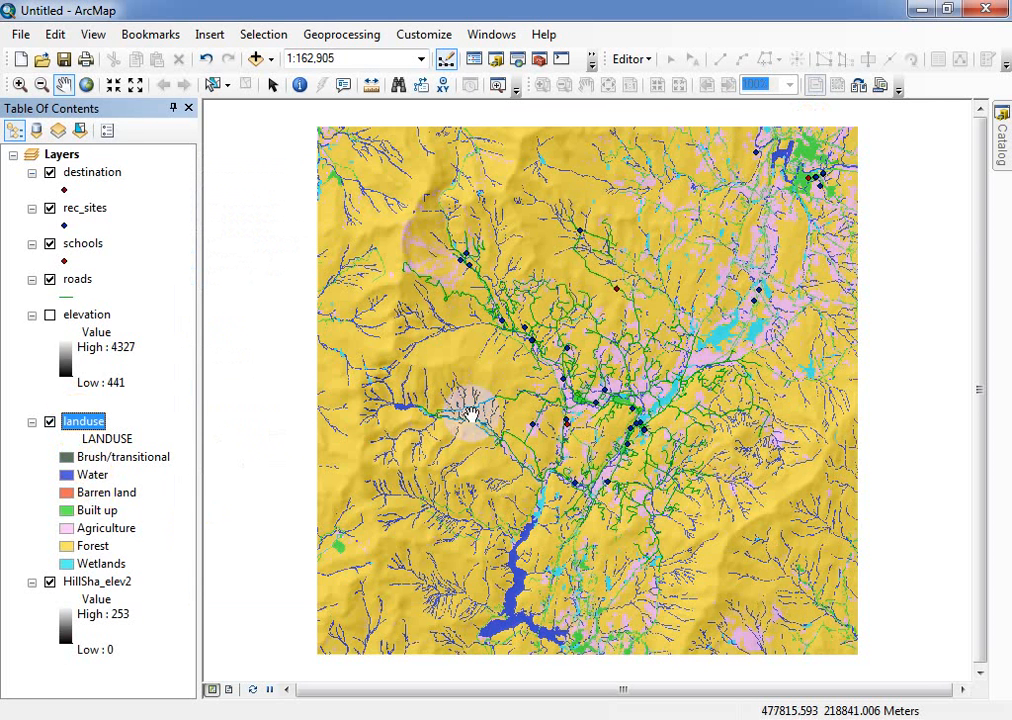
Step: Recolor the landuse layer's Forest class dark green and its Agriculture class orange
double_click(64, 546)
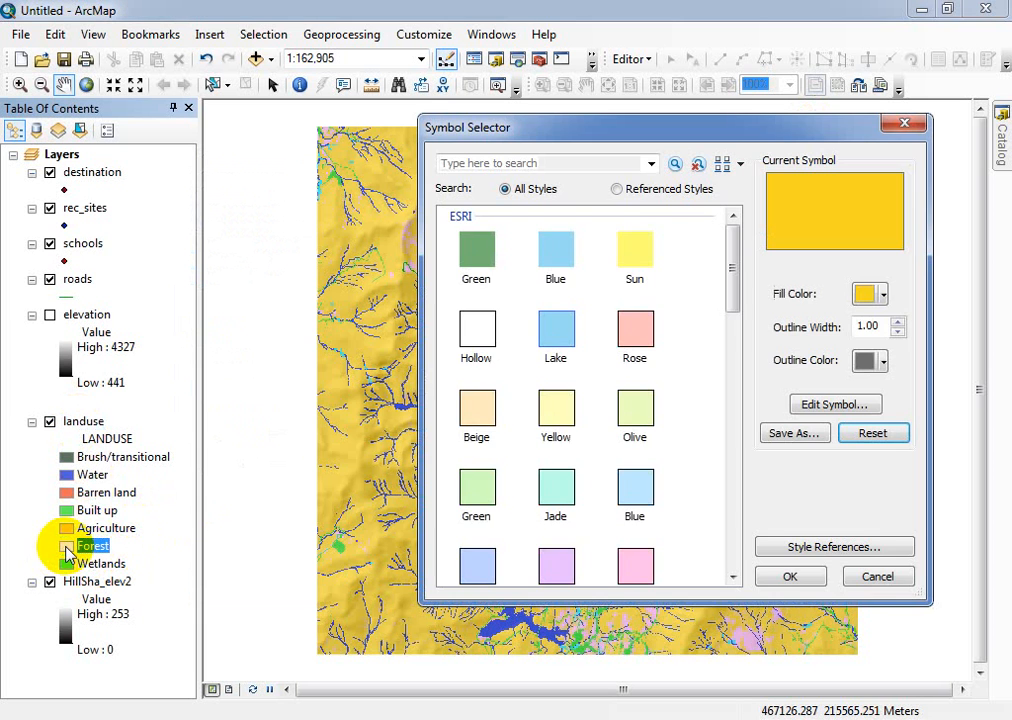
left_click(904, 123)
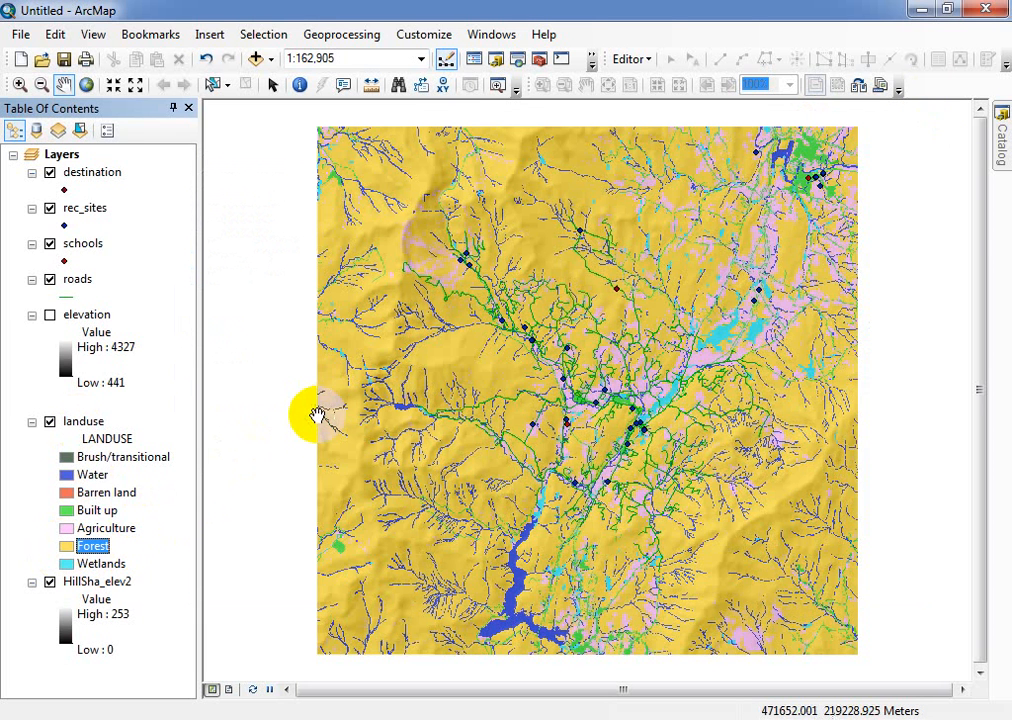
right_click(68, 548)
left_click(184, 433)
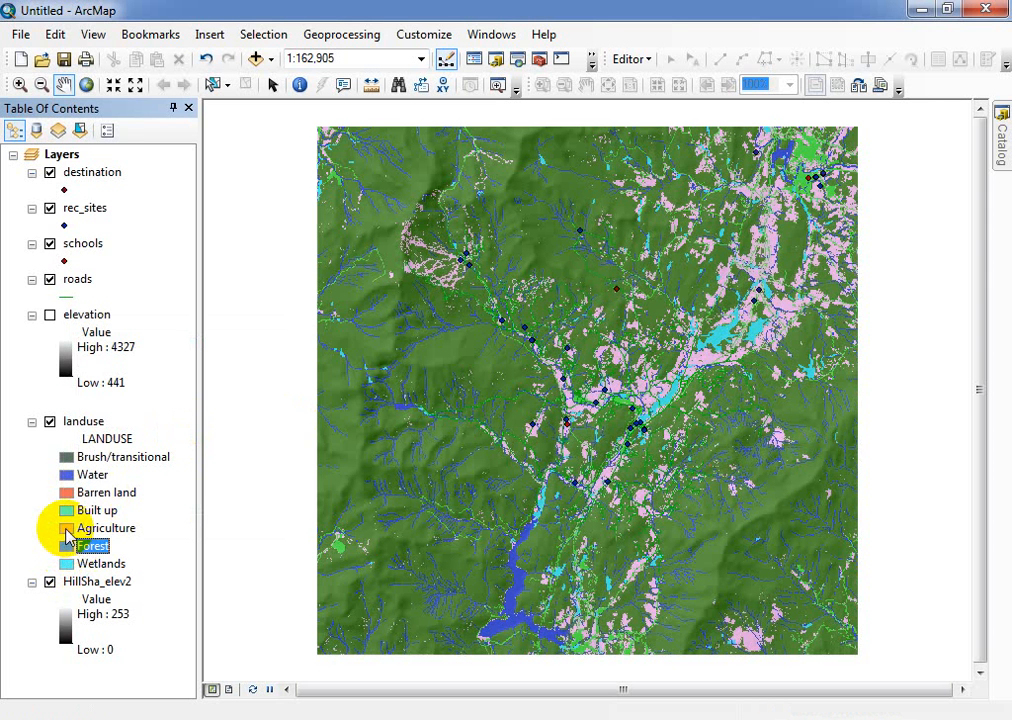
right_click(66, 530)
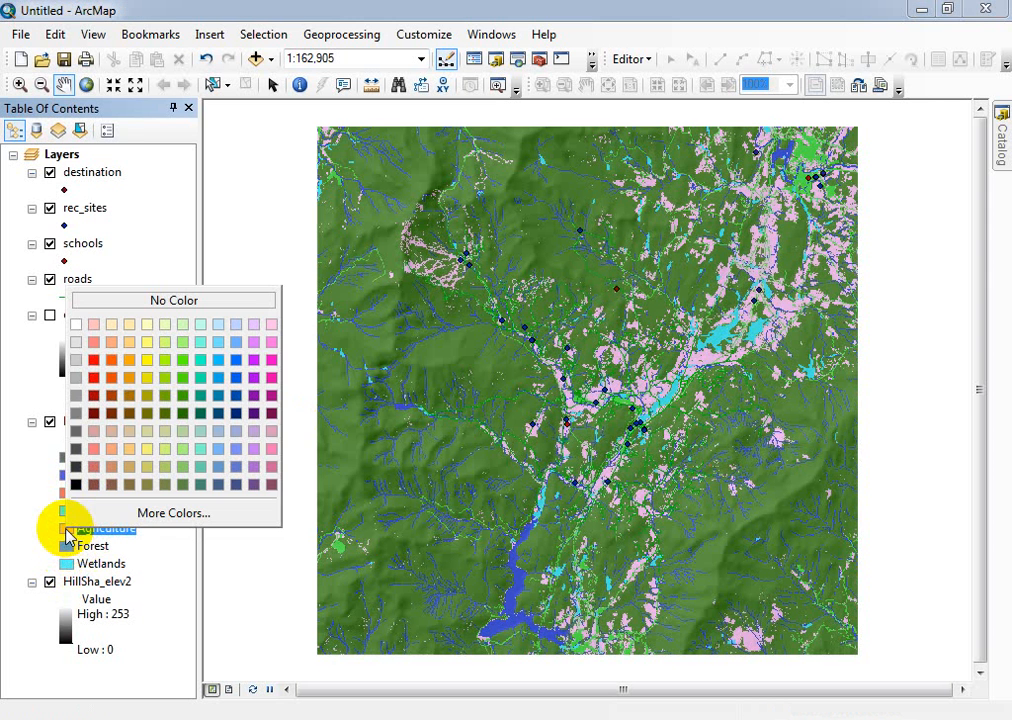
left_click(129, 359)
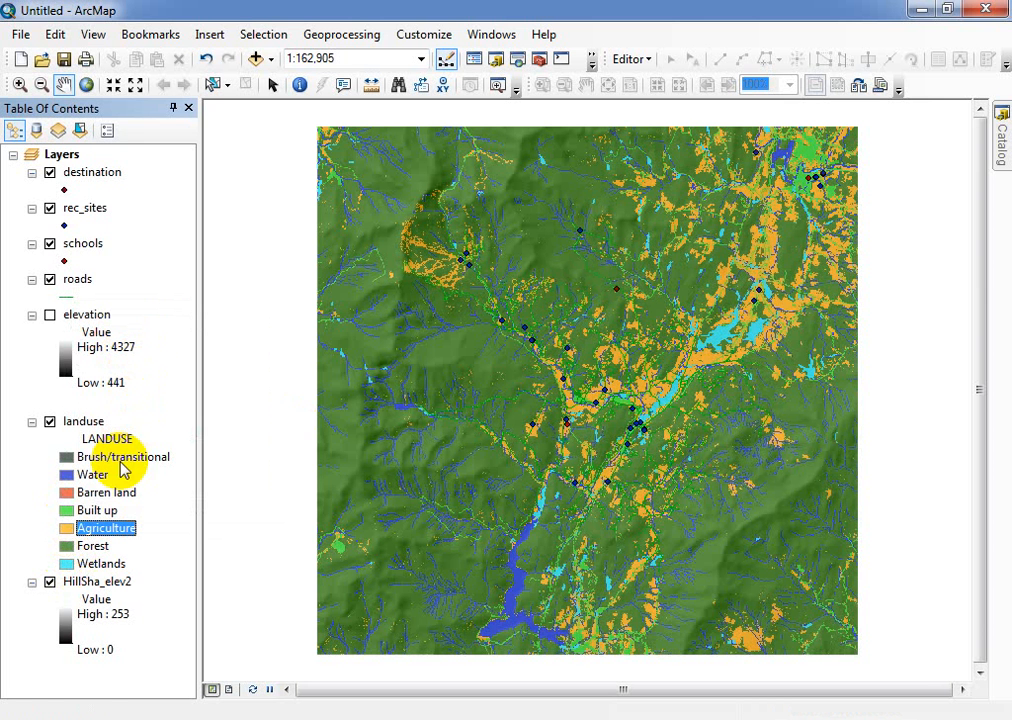
Step: Recolor the landuse layer's Built up class red and give Barren land a pale blue fill symbol
right_click(67, 512)
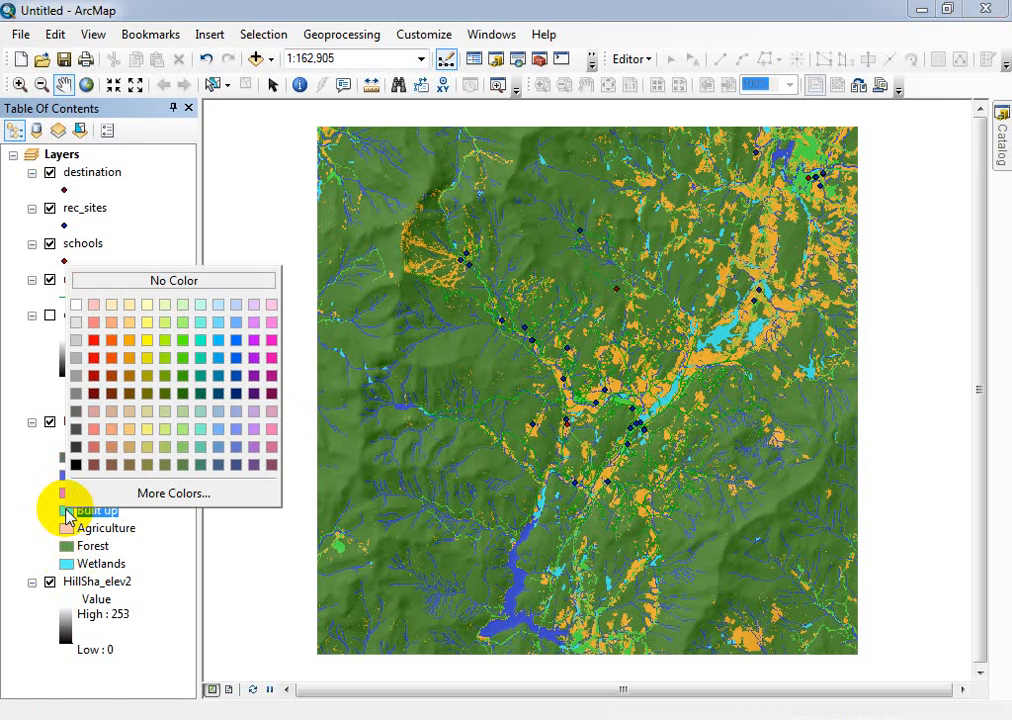
left_click(96, 349)
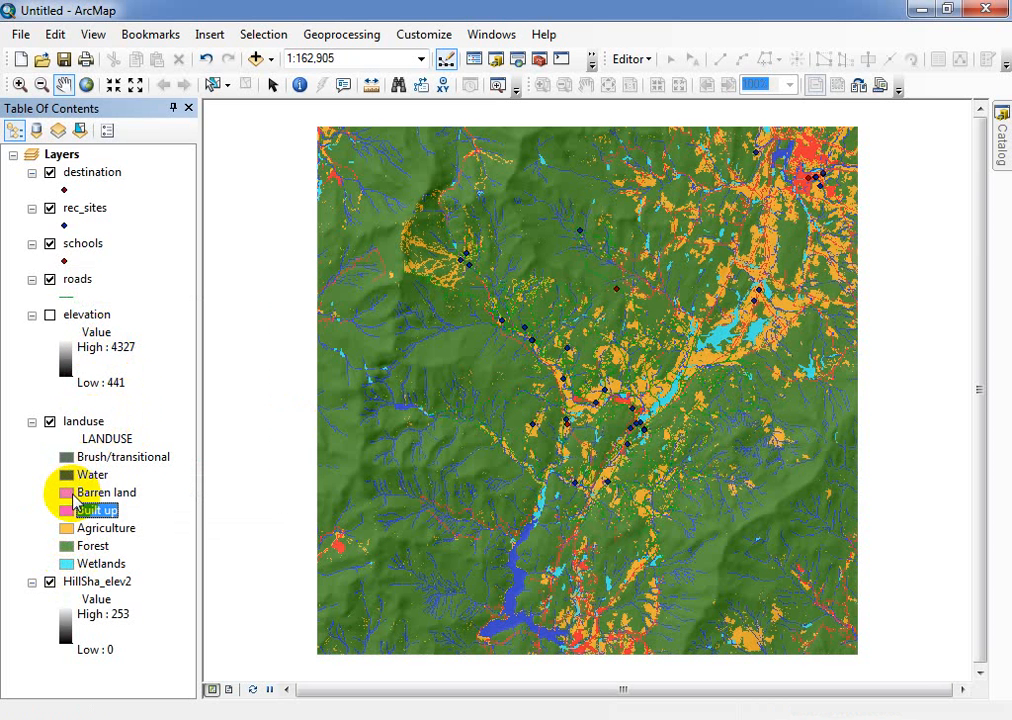
double_click(68, 494)
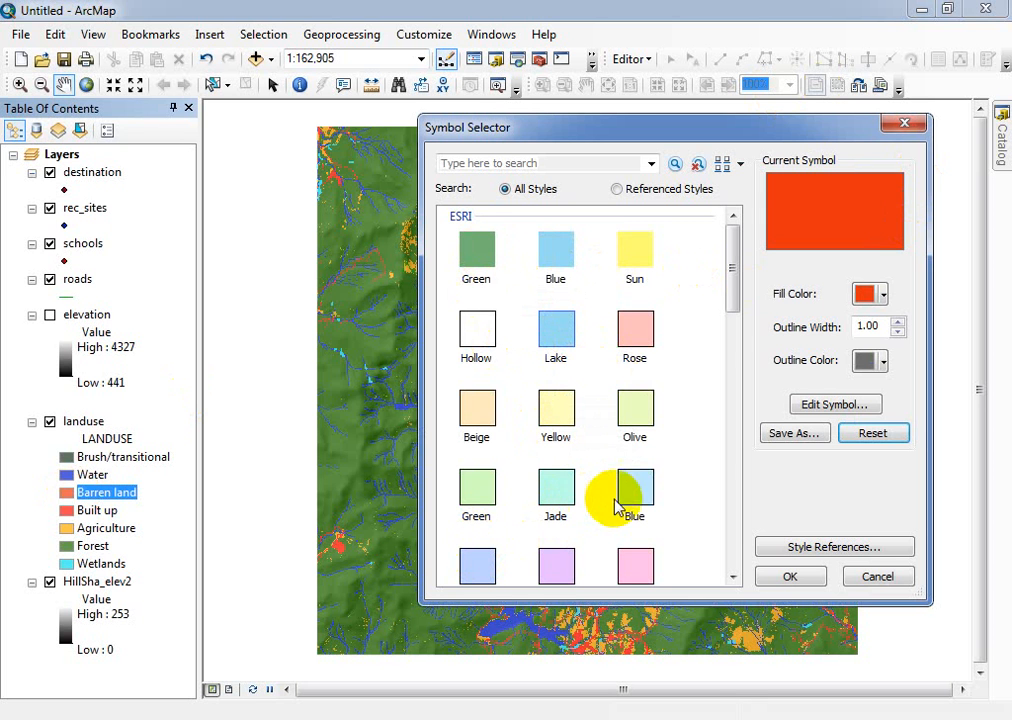
left_click(479, 563)
left_click(784, 577)
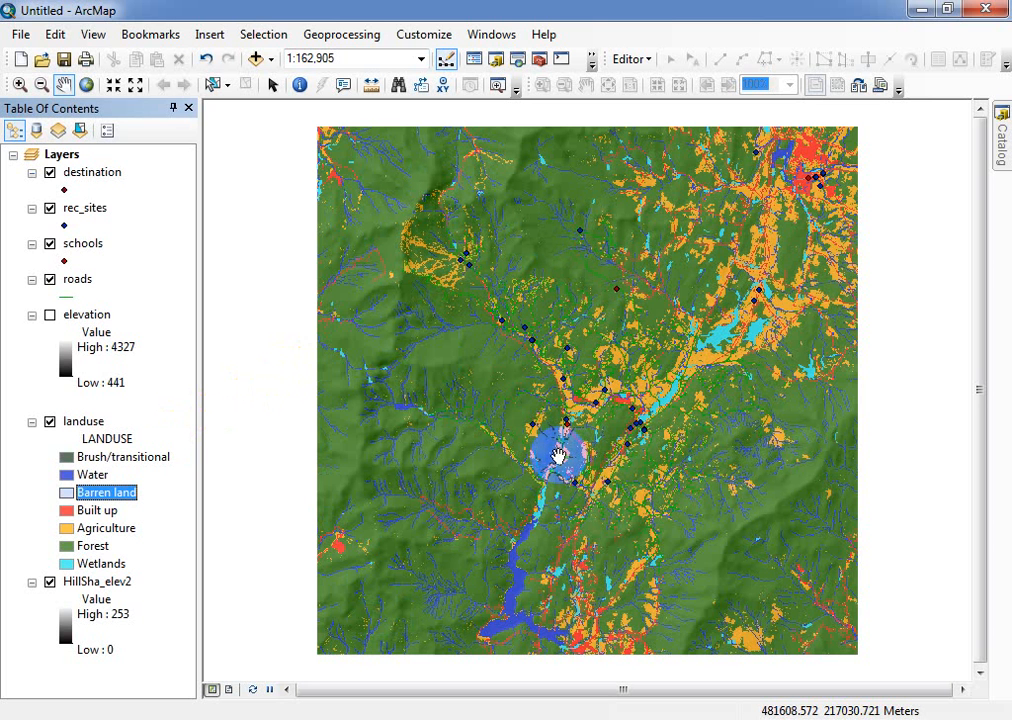
Step: Turn the elevation layer back on and show the Spatial Analyst toolbar
left_click(50, 315)
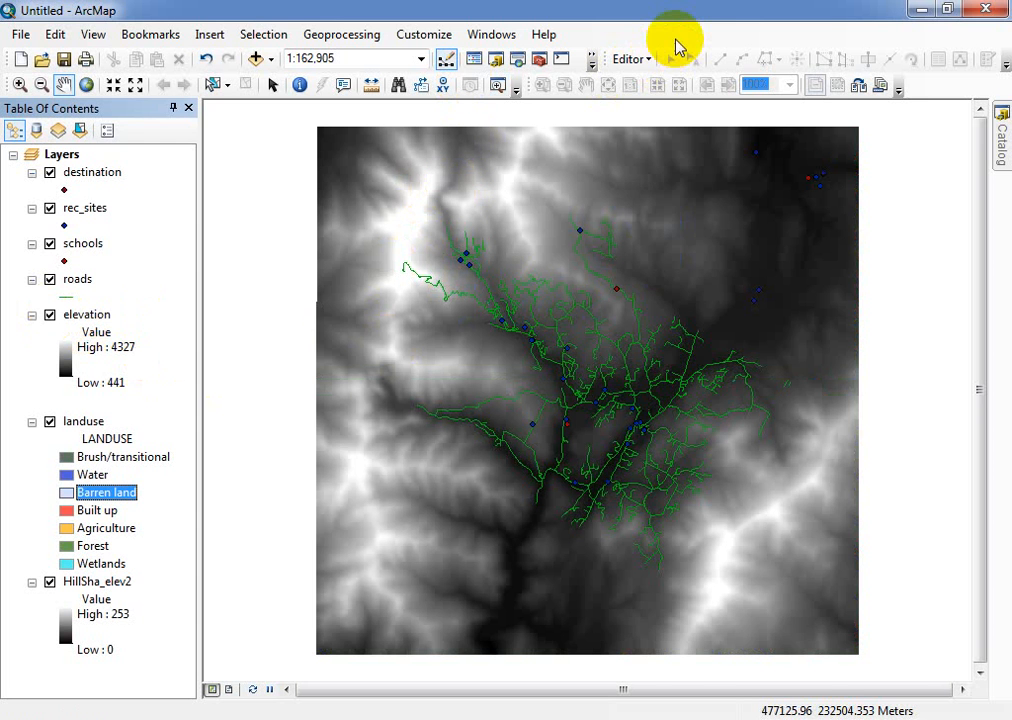
right_click(620, 40)
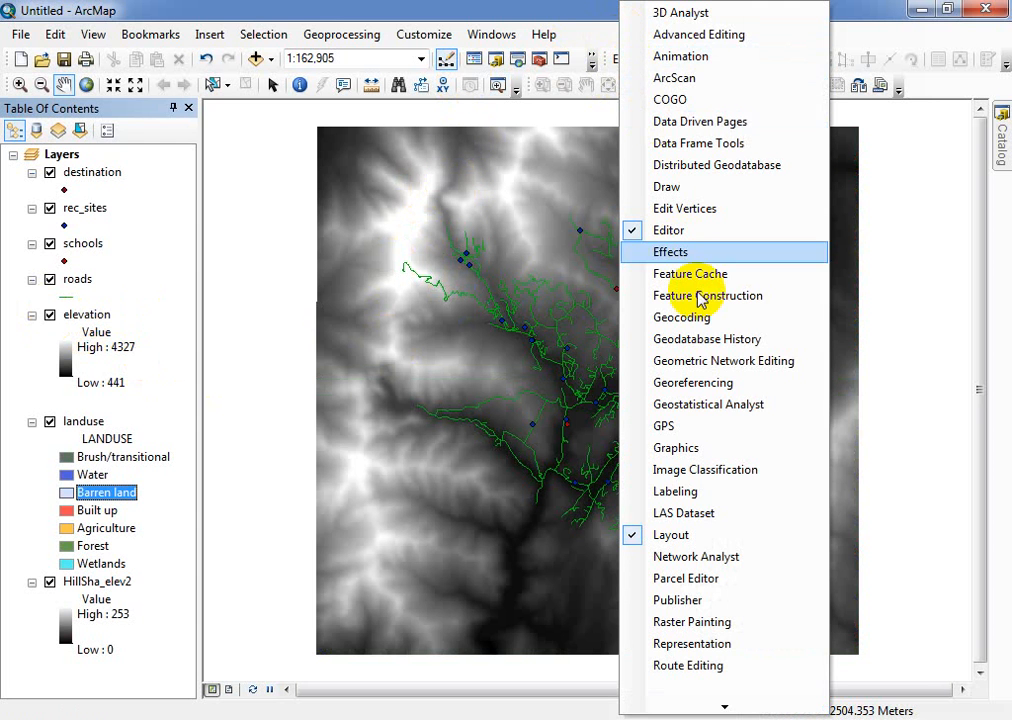
mouse_move(714, 706)
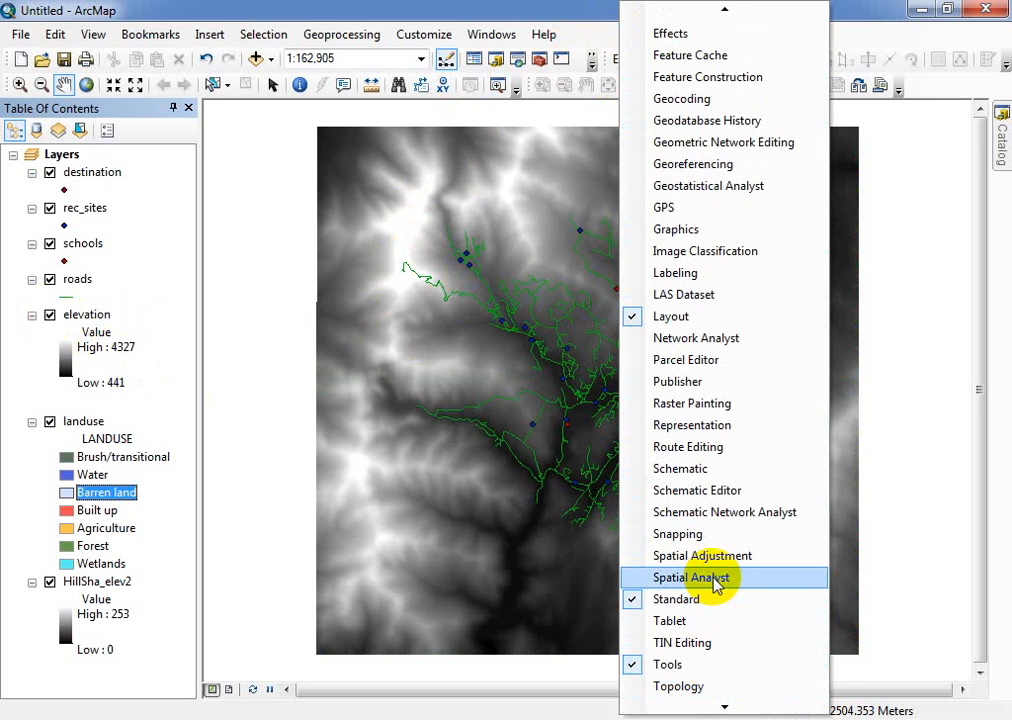
left_click(713, 577)
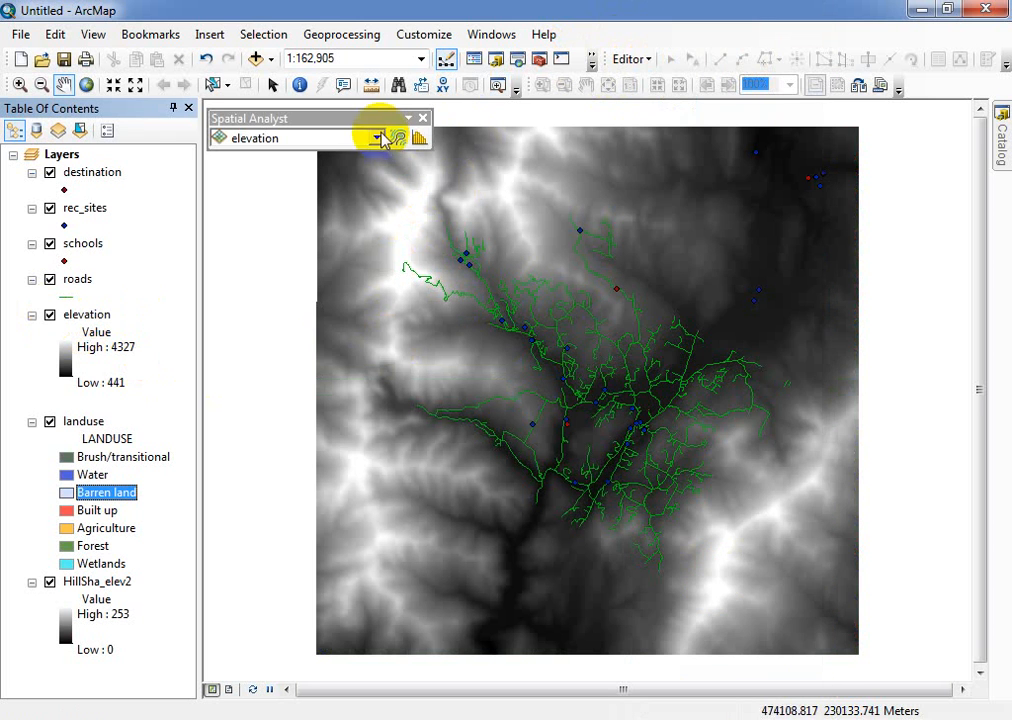
Step: Display the histogram of the elevation layer, examine its value distribution, and close it
left_click(90, 422)
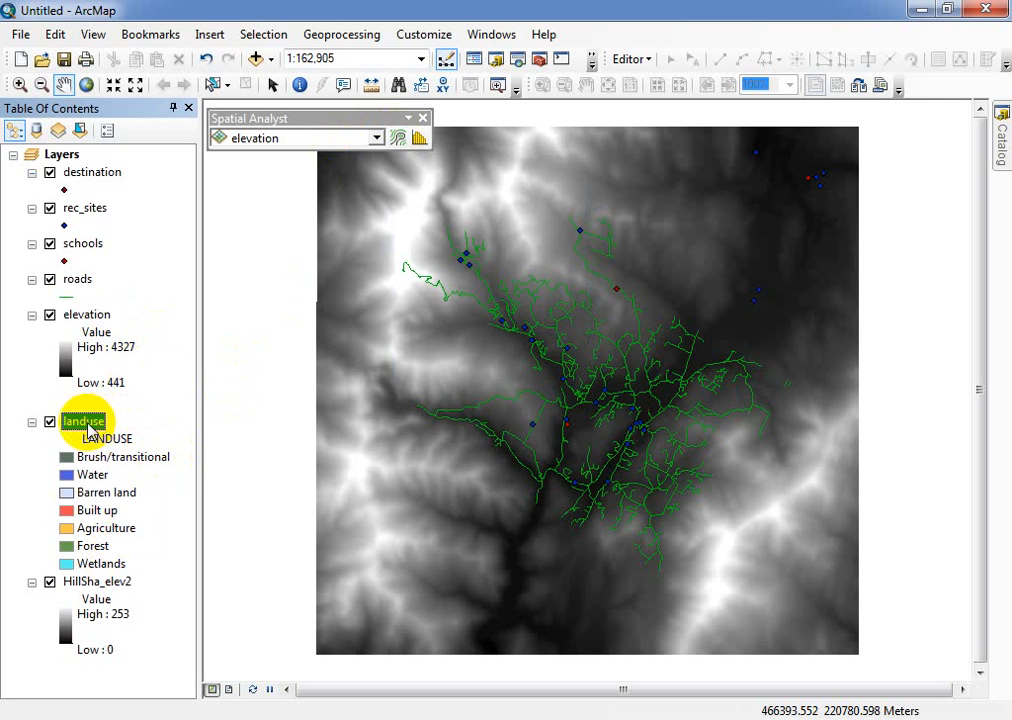
left_click(419, 141)
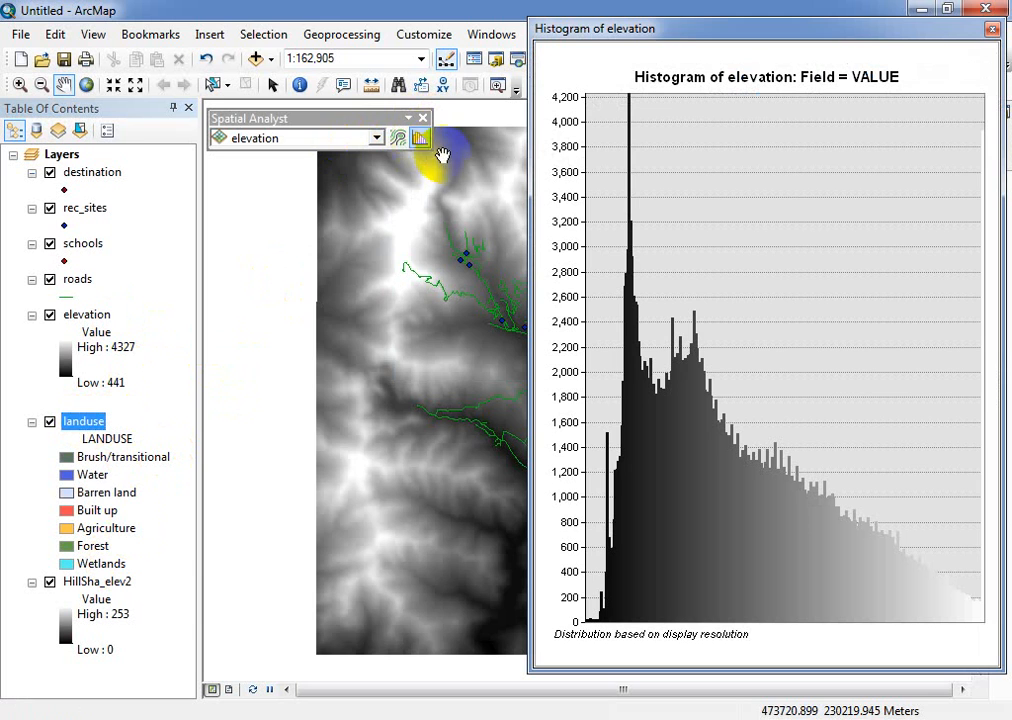
left_click_drag(662, 24, 390, 8)
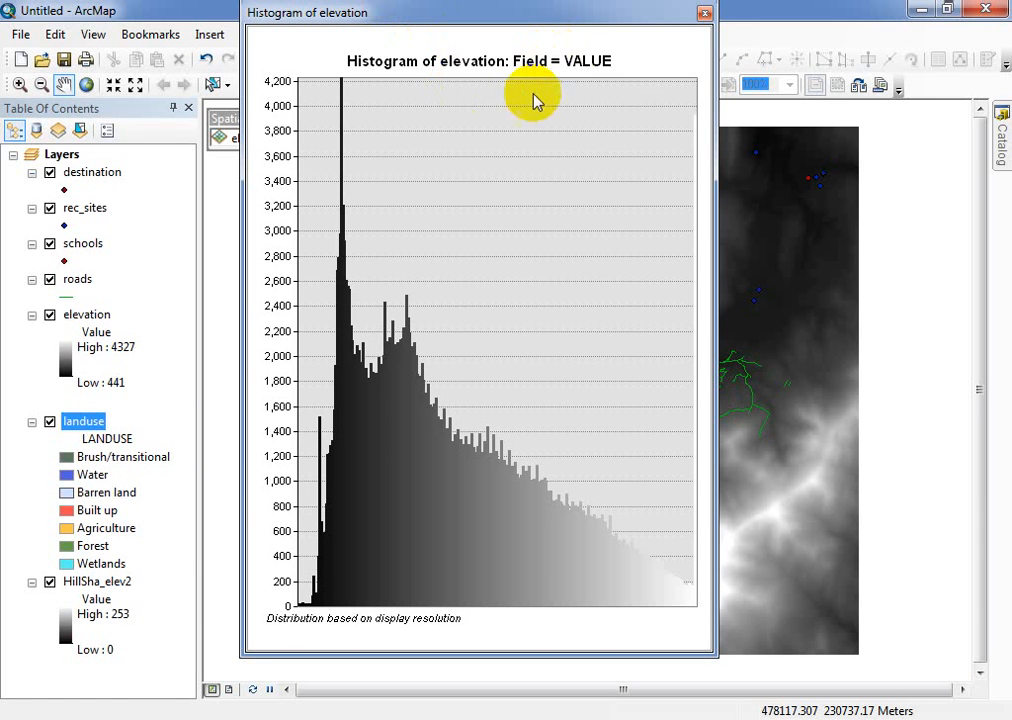
left_click(705, 14)
Step: Select landuse as the Spatial Analyst layer, examine its histogram by land use class, and close it
left_click(382, 141)
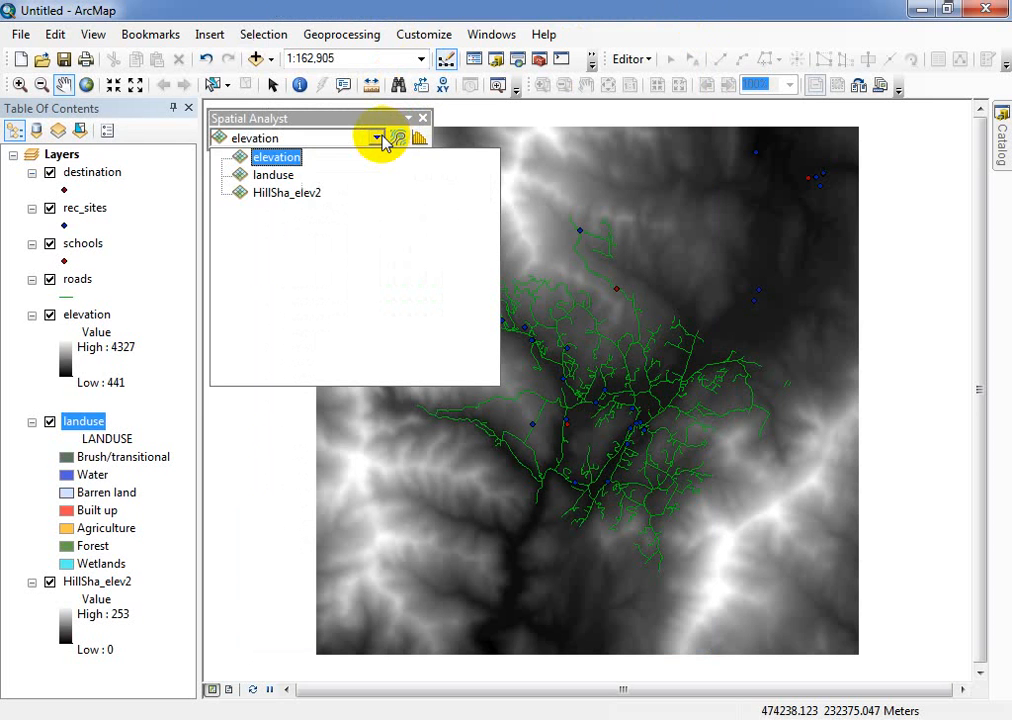
left_click(272, 176)
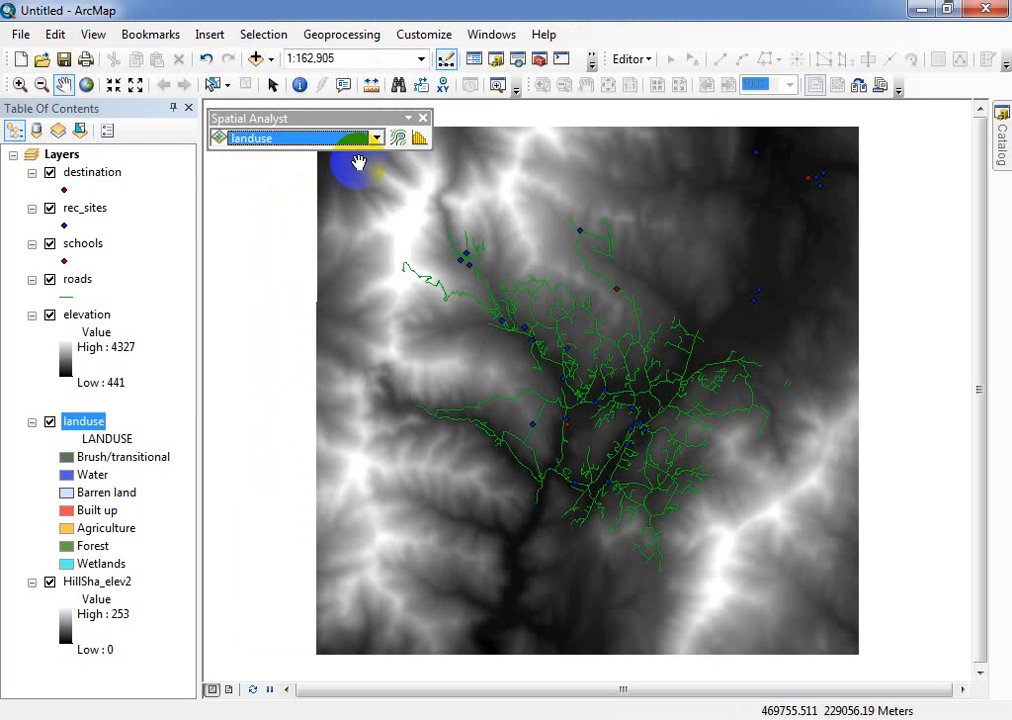
left_click(418, 138)
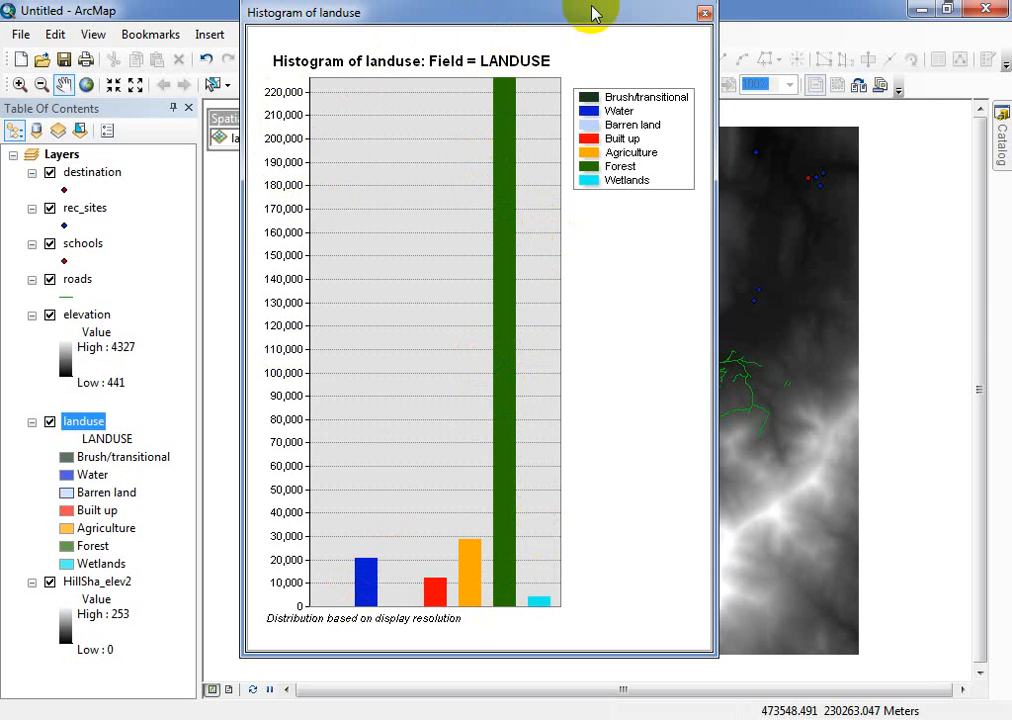
left_click(704, 16)
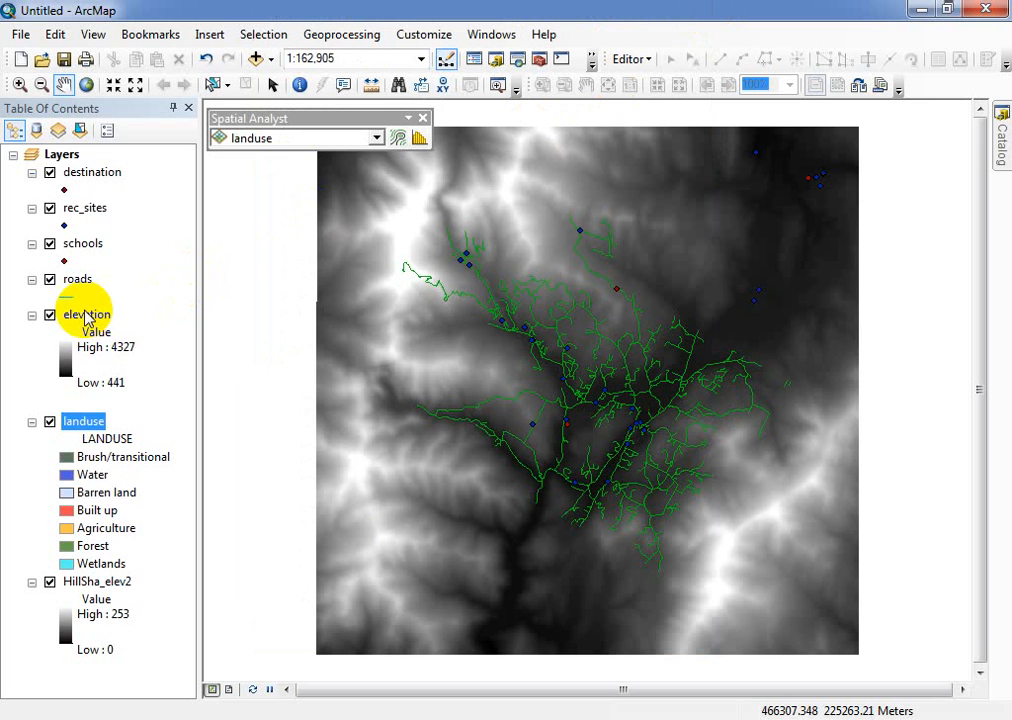
Step: Select elevation as the Spatial Analyst layer and create an interactive contour near the map's northwest corner
left_click(377, 140)
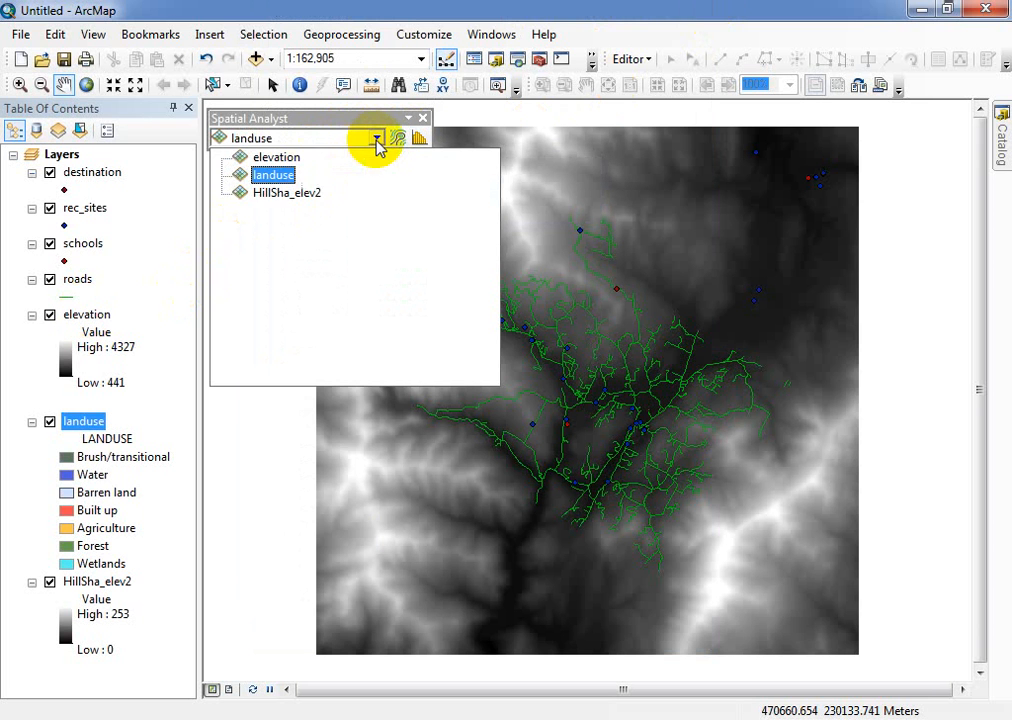
left_click(280, 160)
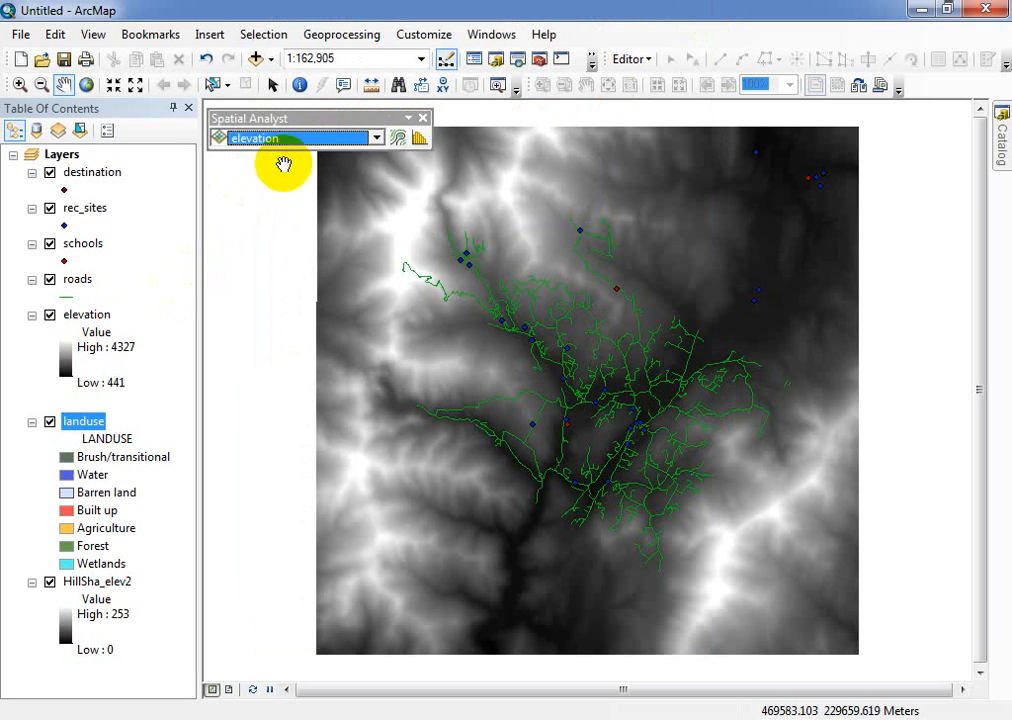
left_click(397, 142)
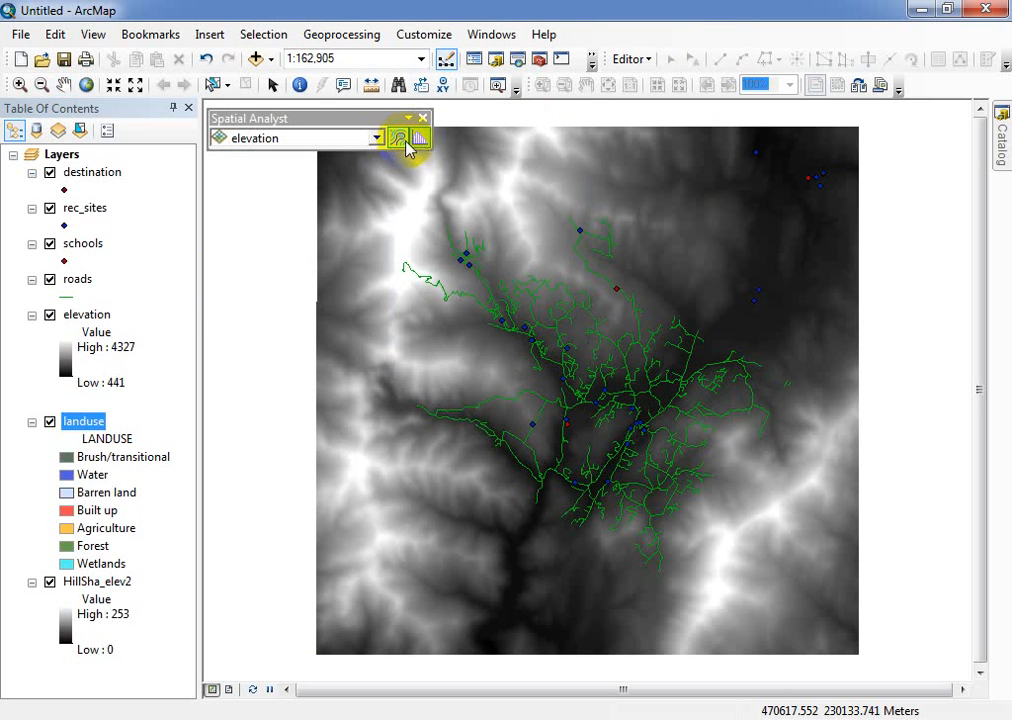
left_click(400, 142)
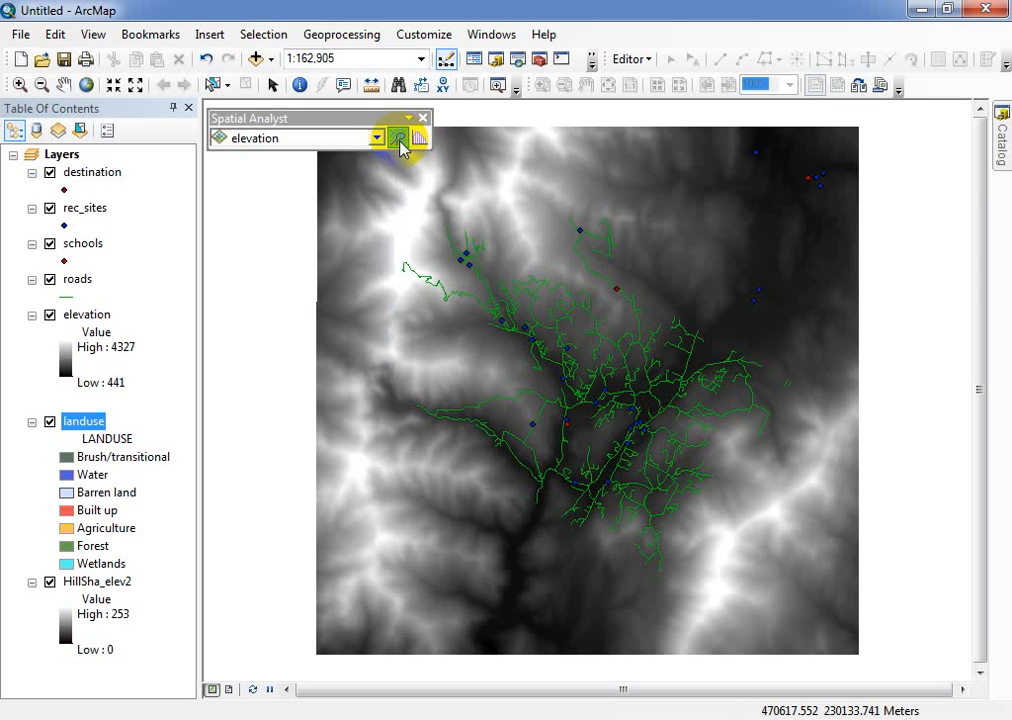
left_click(400, 142)
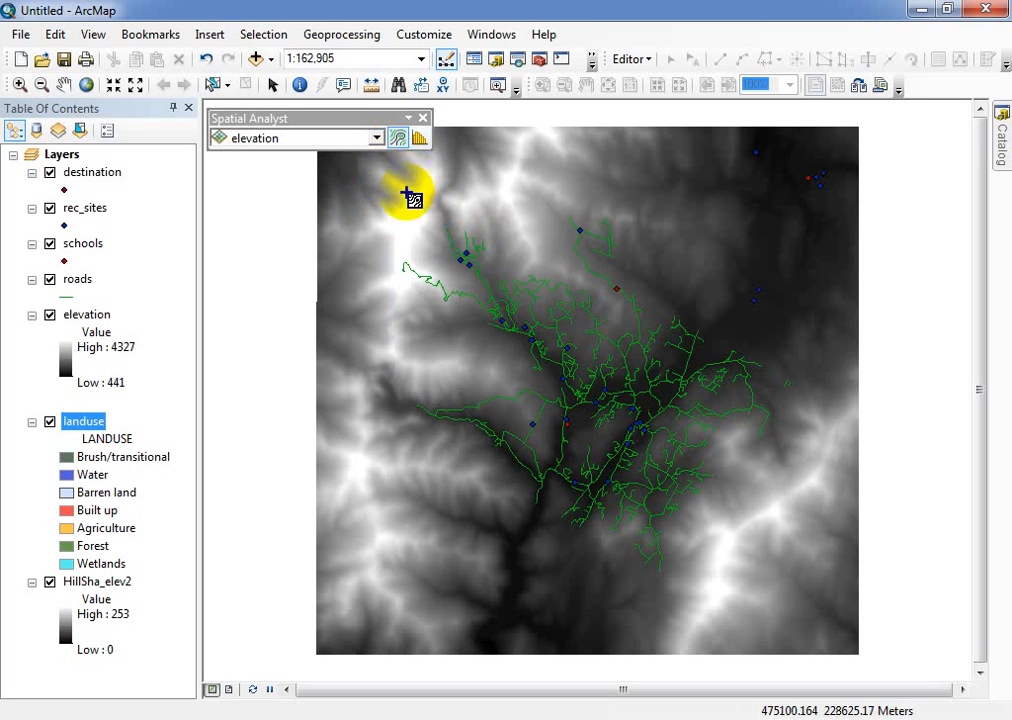
left_click(345, 170)
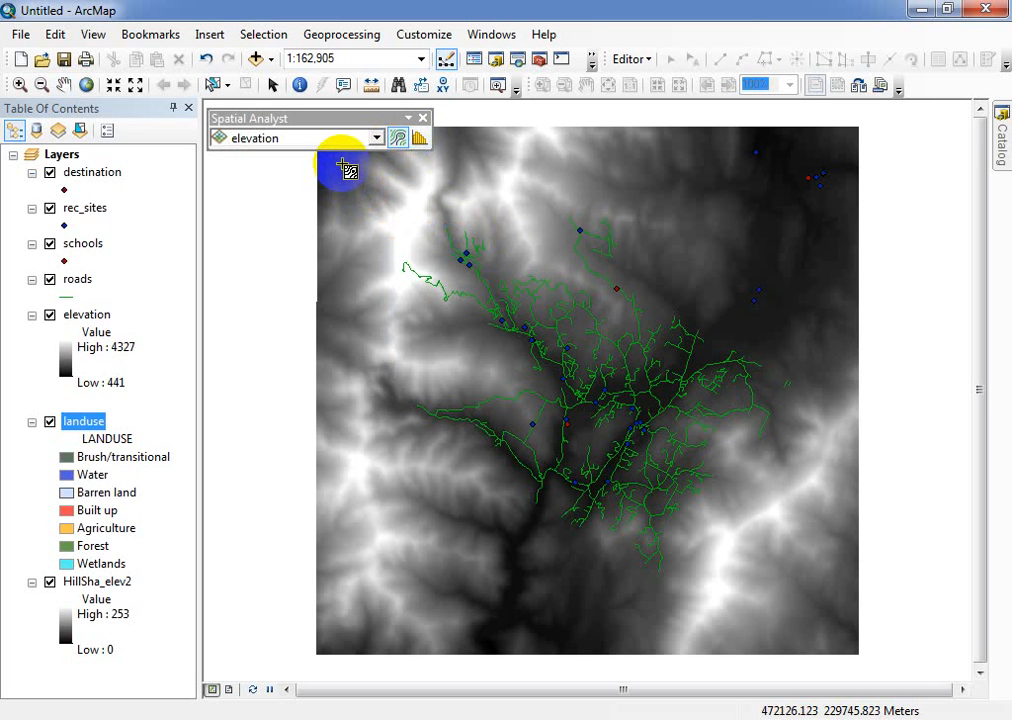
left_click(339, 169)
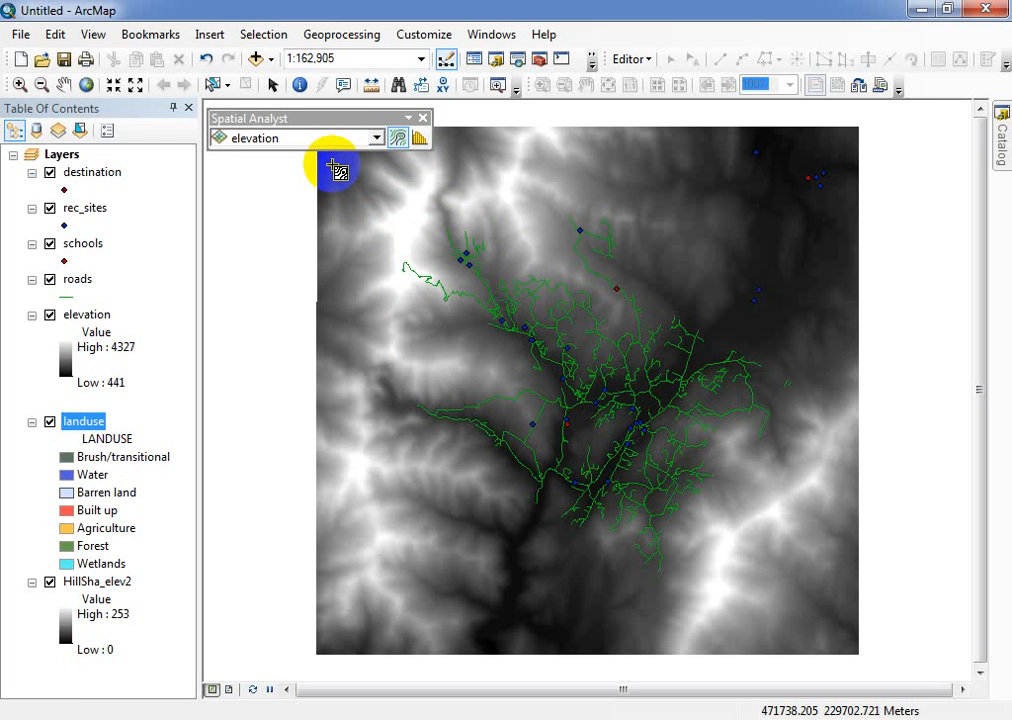
Step: Create more interactive contours on the elevation raster around the bright ridges and peaks in the northwest
left_click(597, 425)
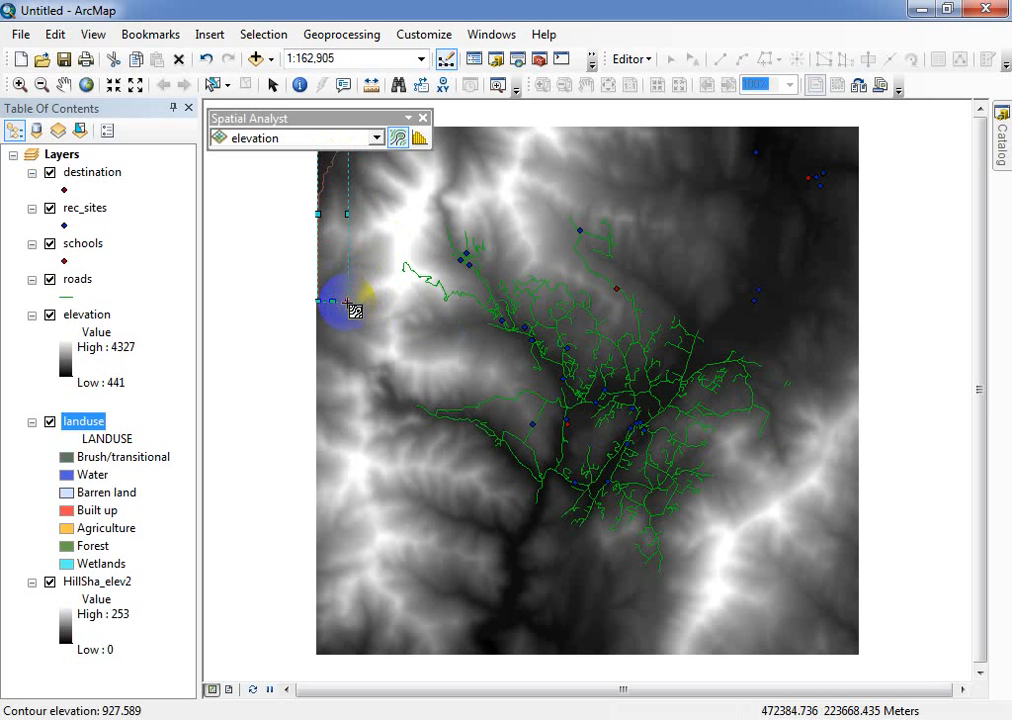
left_click(468, 258)
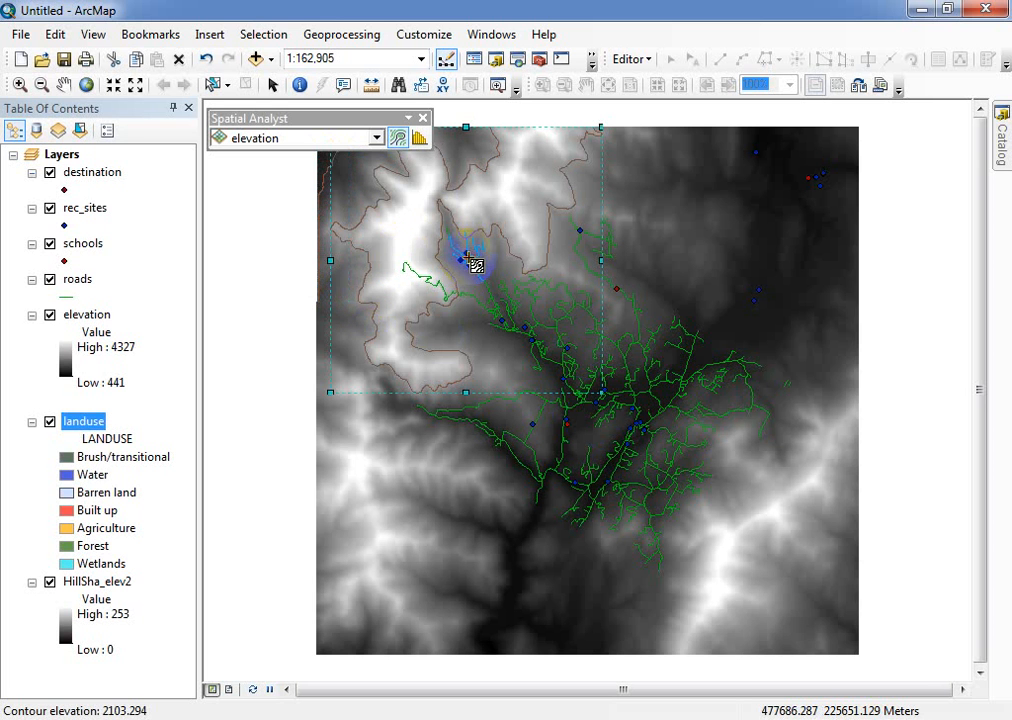
left_click(412, 243)
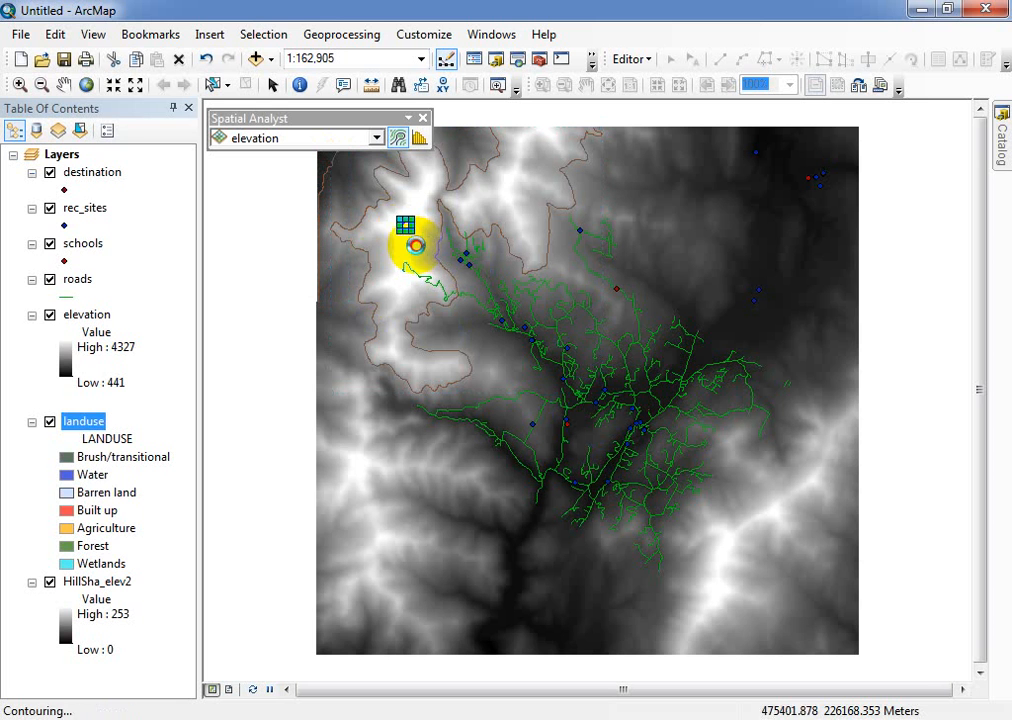
left_click(473, 199)
left_click(501, 185)
left_click(541, 149)
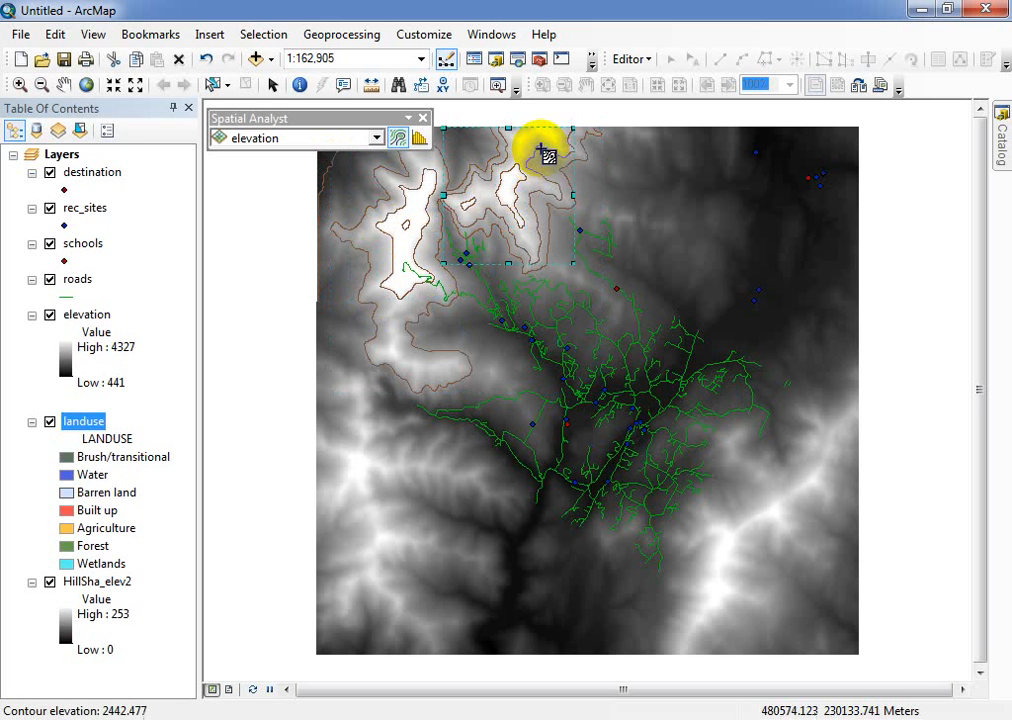
left_click(523, 140)
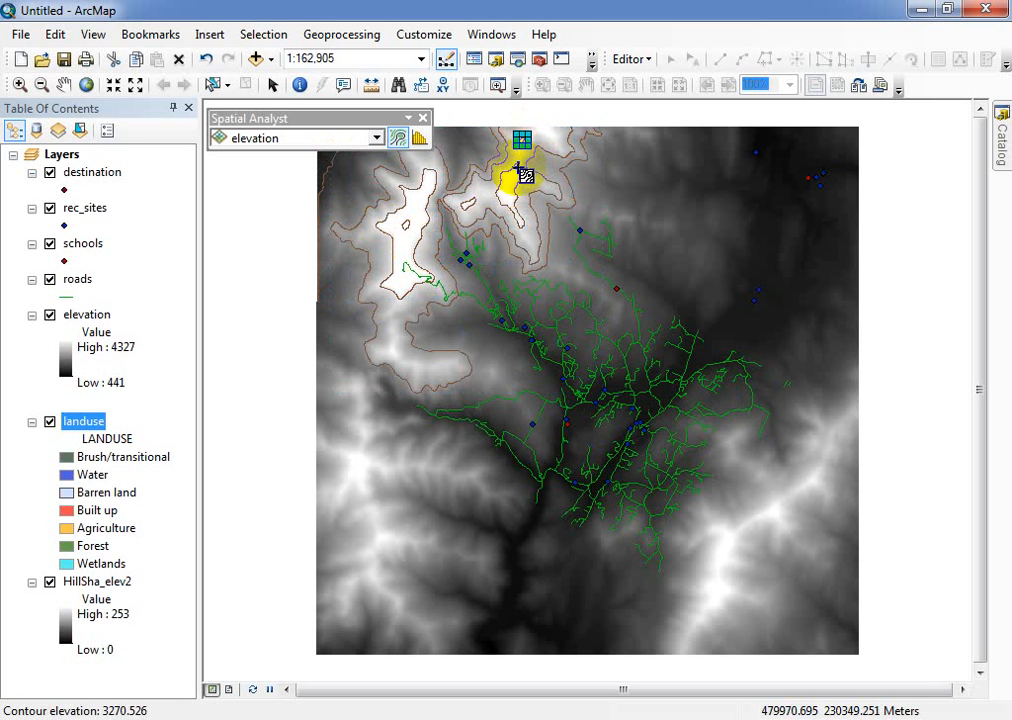
left_click(486, 200)
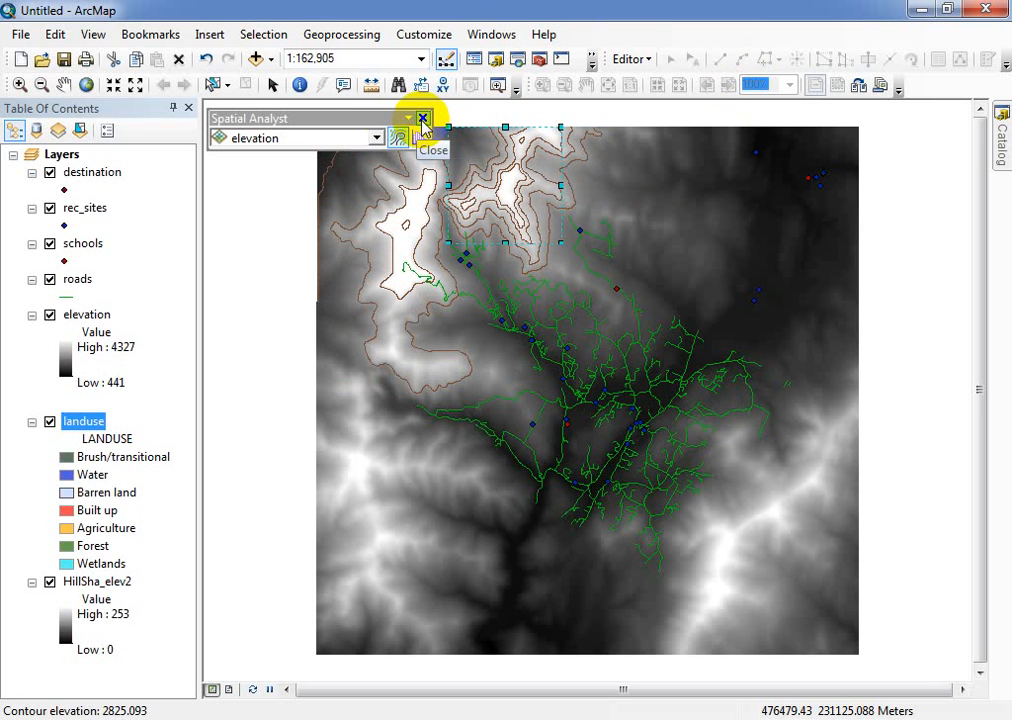
Step: Delete the interactive contour graphics around the northwestern ridges and peaks
left_click(208, 60)
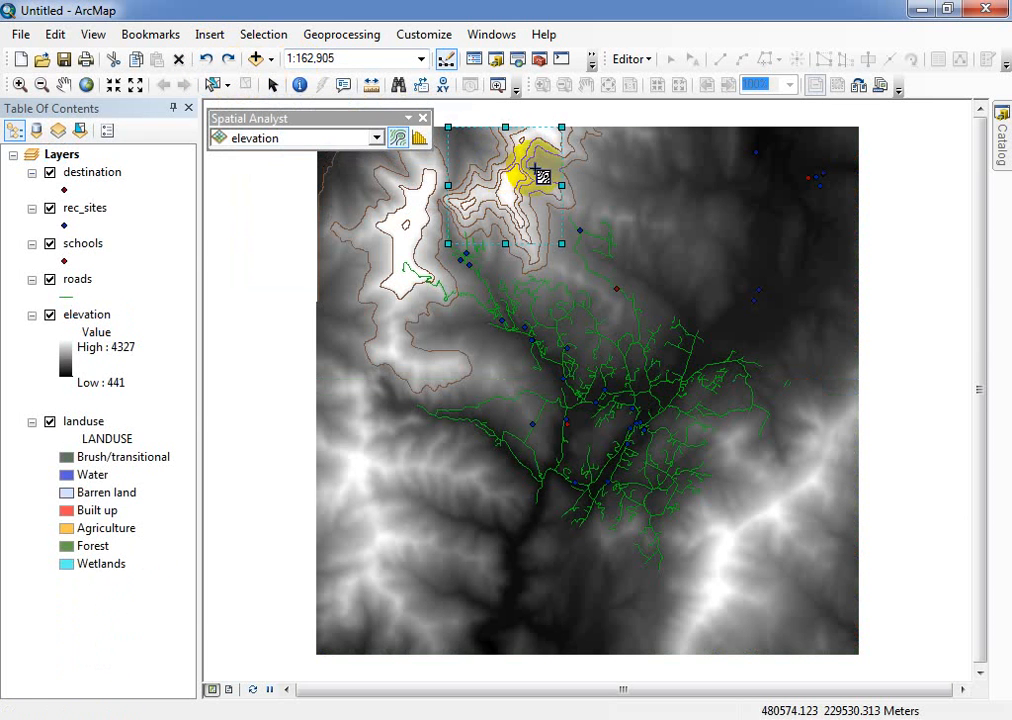
left_click(228, 60)
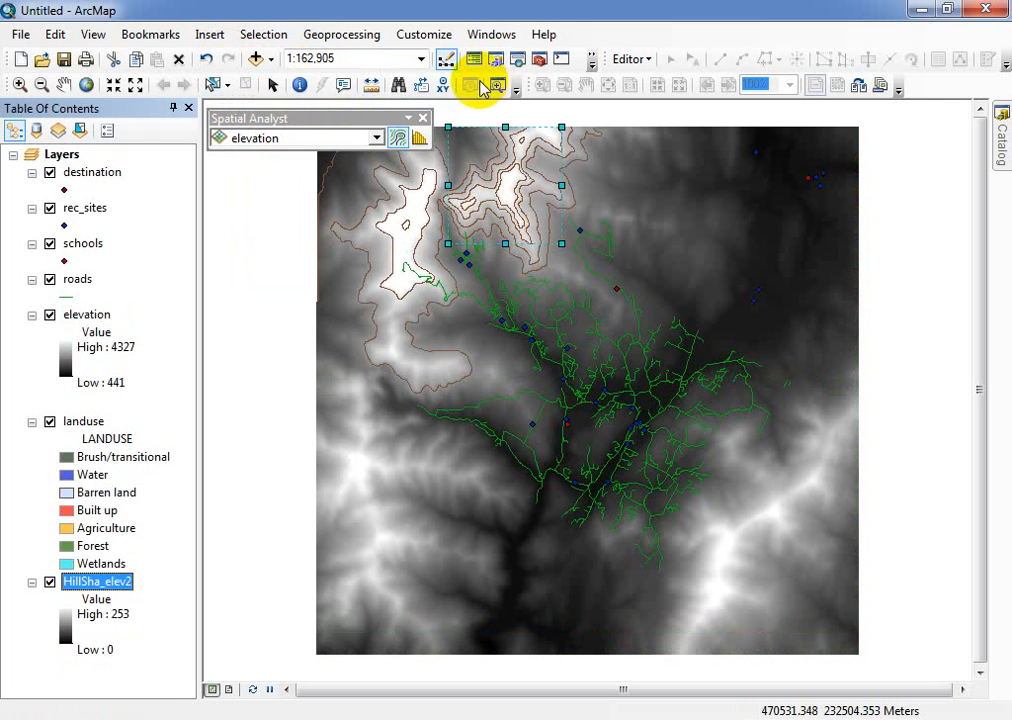
left_click(272, 87)
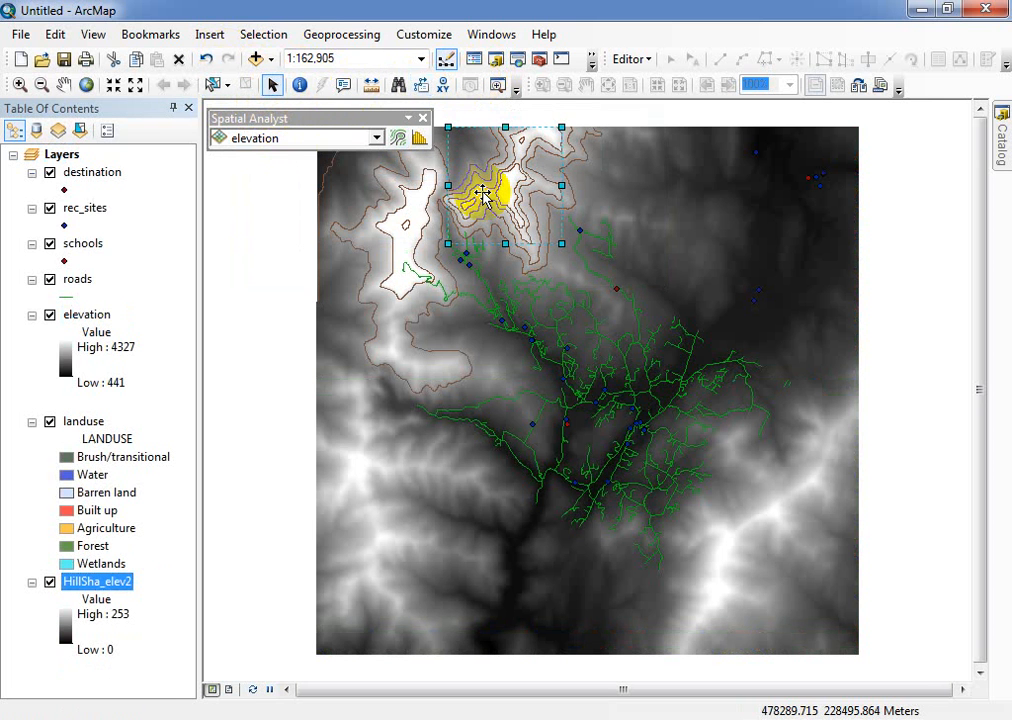
left_click(487, 205)
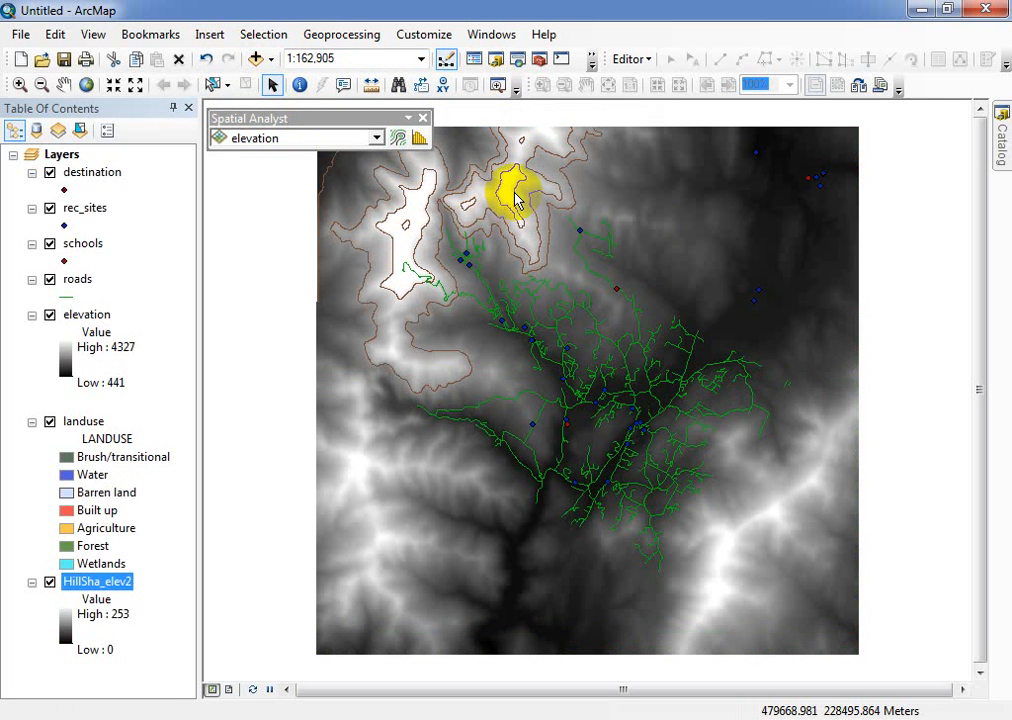
left_click(514, 195)
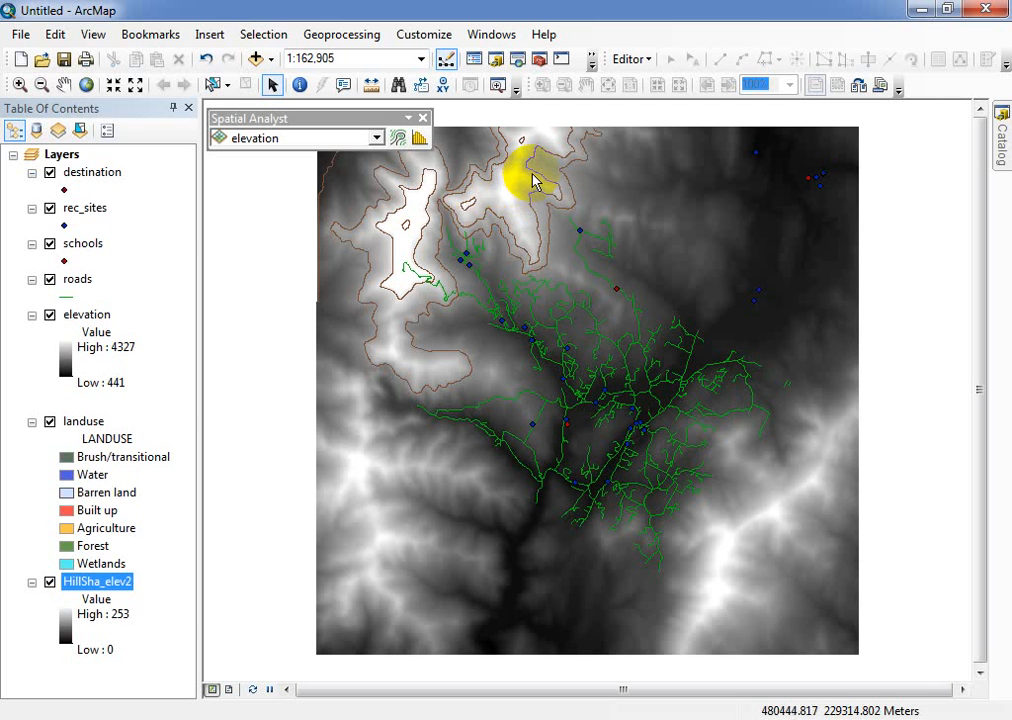
key("Delete")
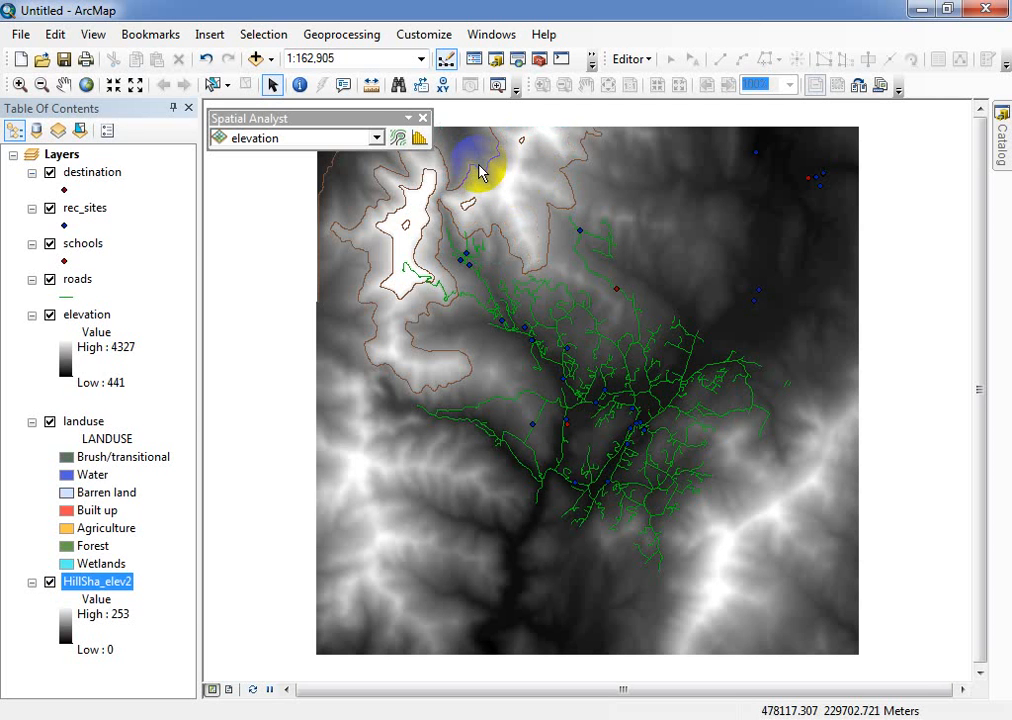
key("Delete")
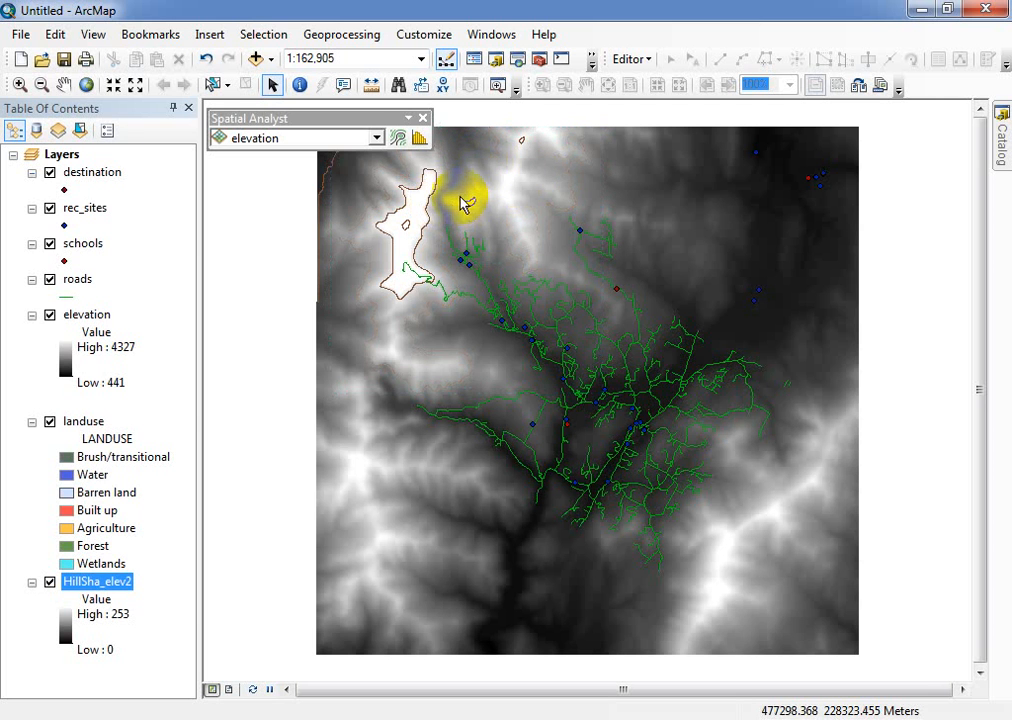
left_click(467, 204)
key("Delete")
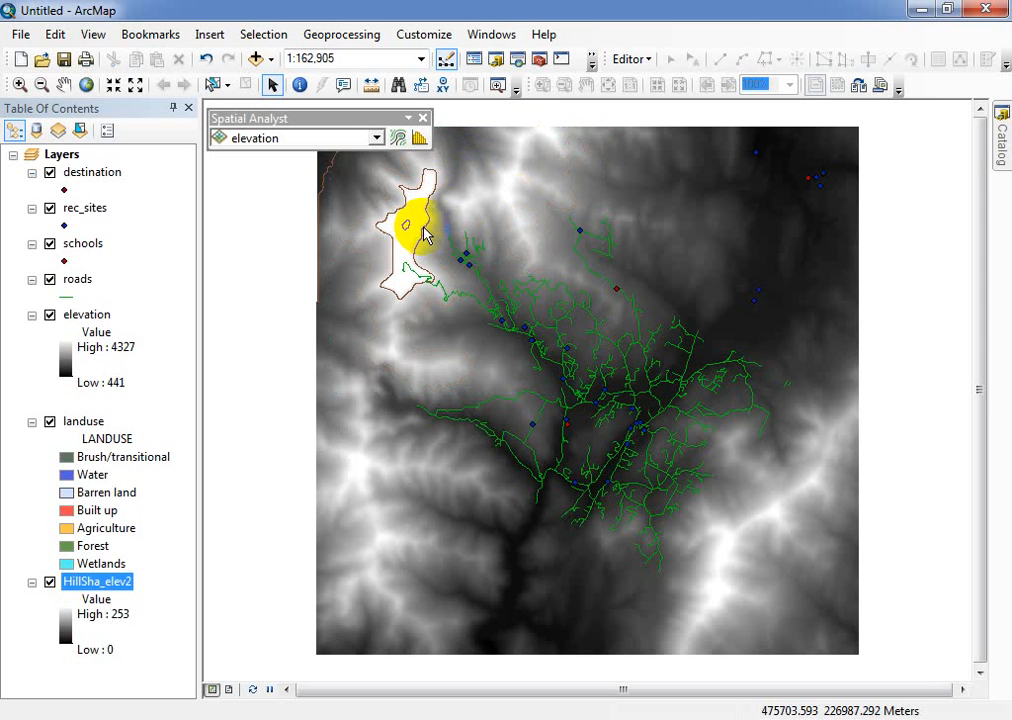
key("Delete")
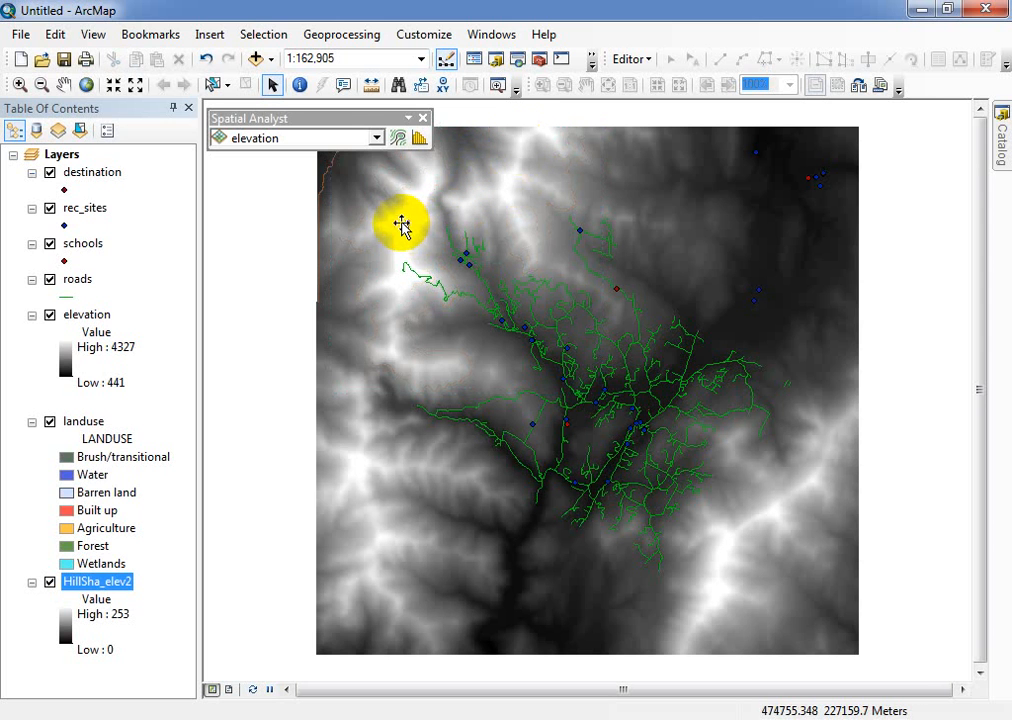
Step: Close the Spatial Analyst toolbar and open the Contour tool from the Surface toolset of Spatial Analyst Tools
left_click(423, 118)
left_click(538, 61)
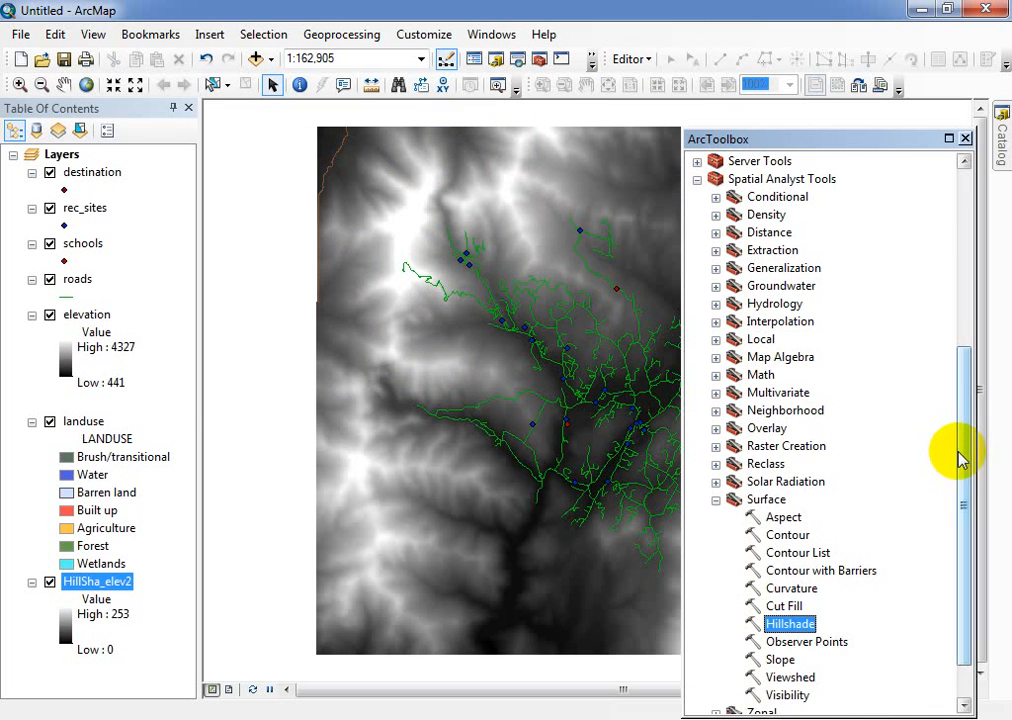
left_click_drag(958, 459, 960, 482)
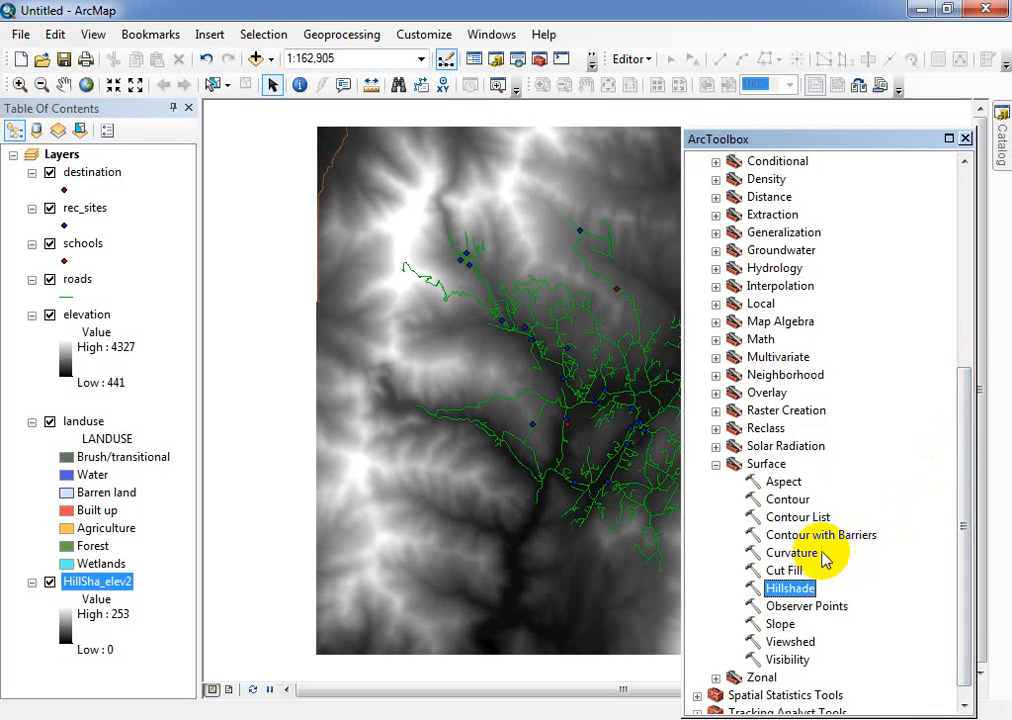
left_click(810, 518)
left_click(790, 500)
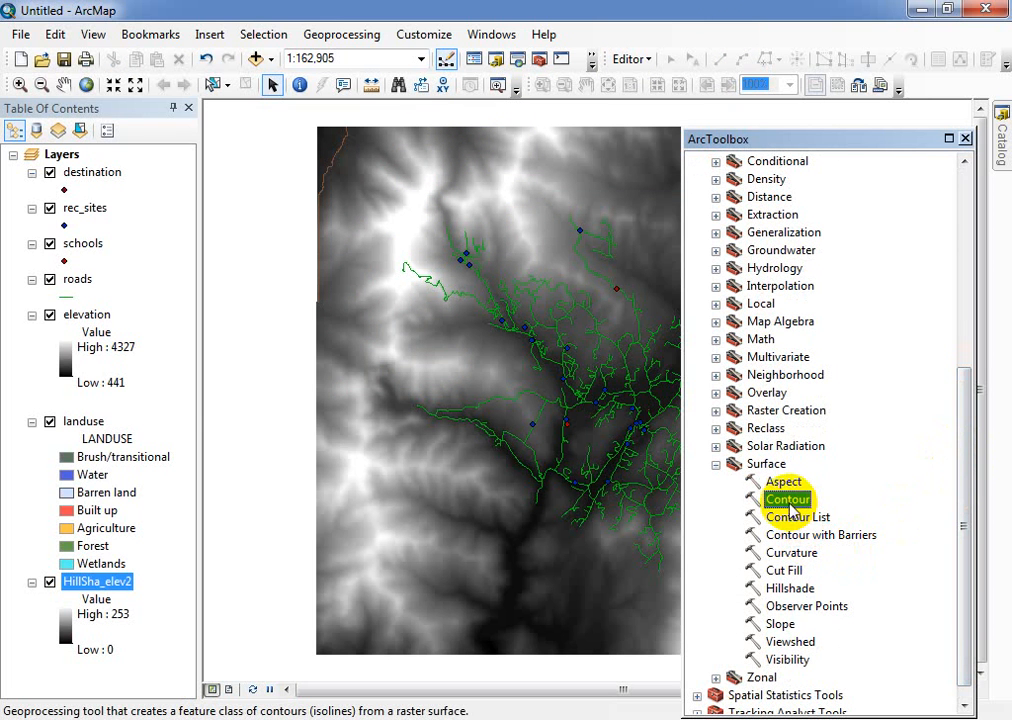
double_click(790, 501)
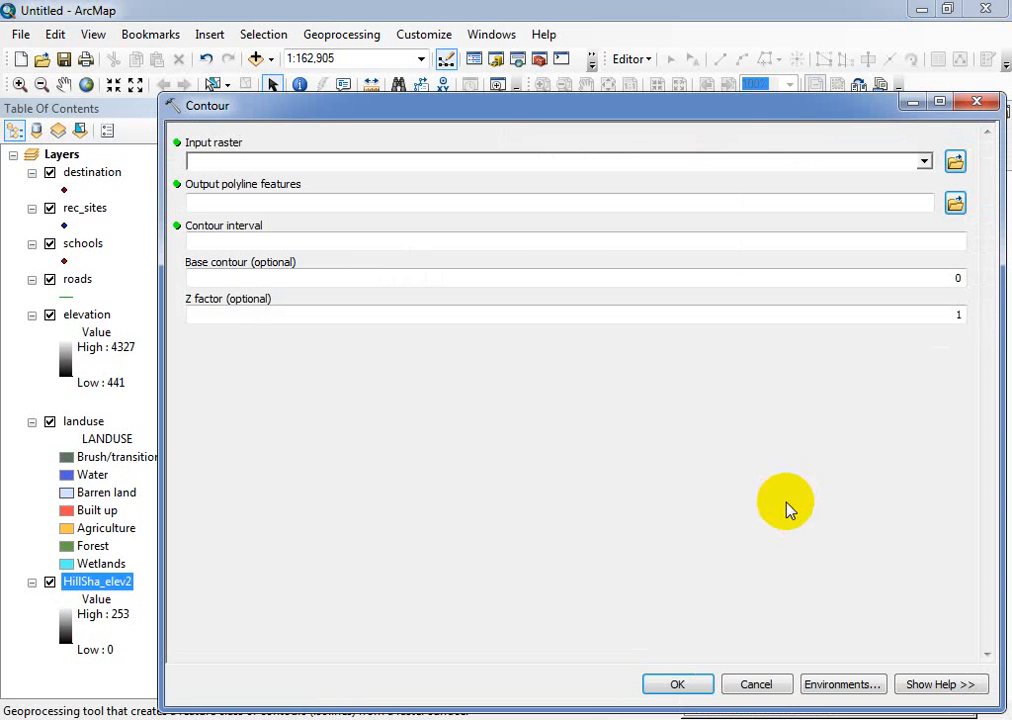
Step: Generate contours from the elevation raster with a contour interval of 10 and a Z factor of 0.3048
left_click(922, 162)
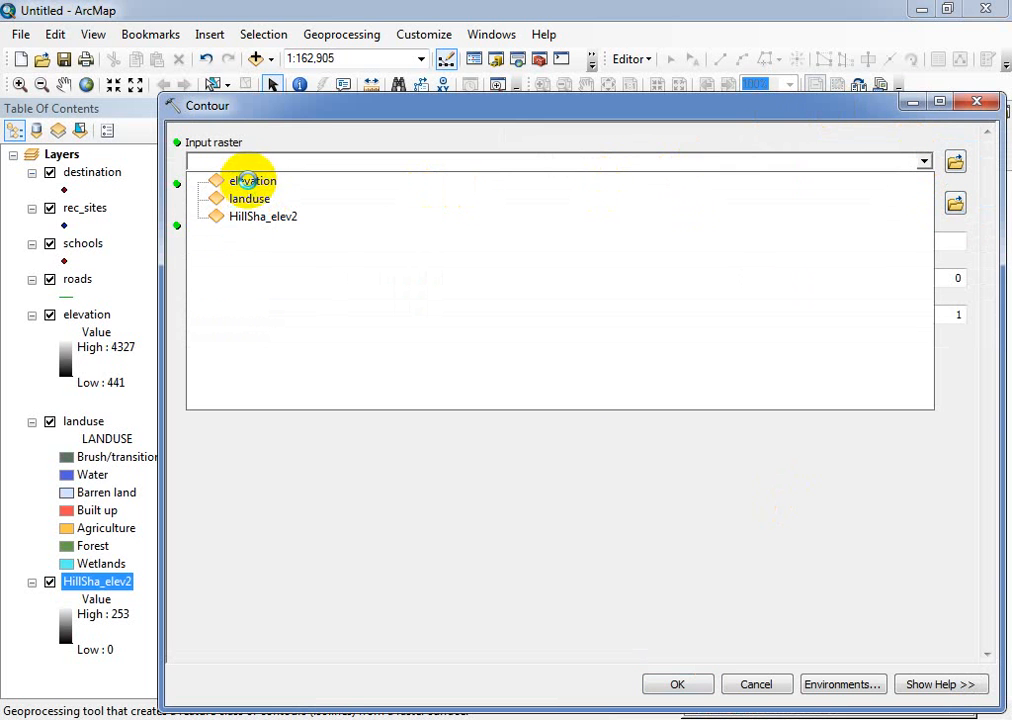
left_click(245, 181)
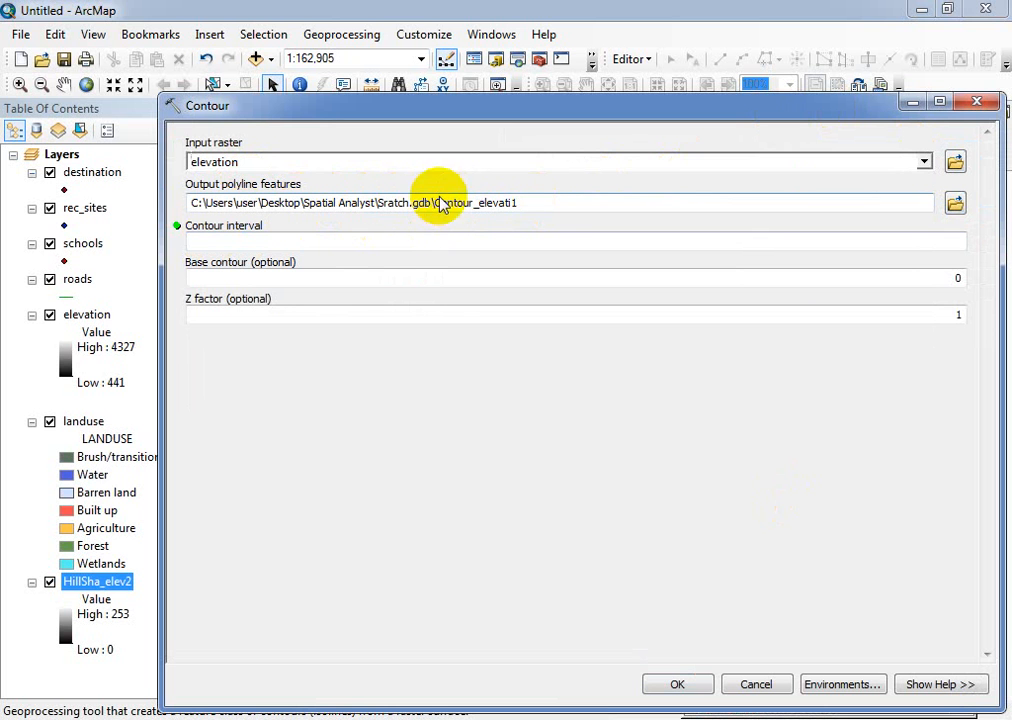
left_click(230, 249)
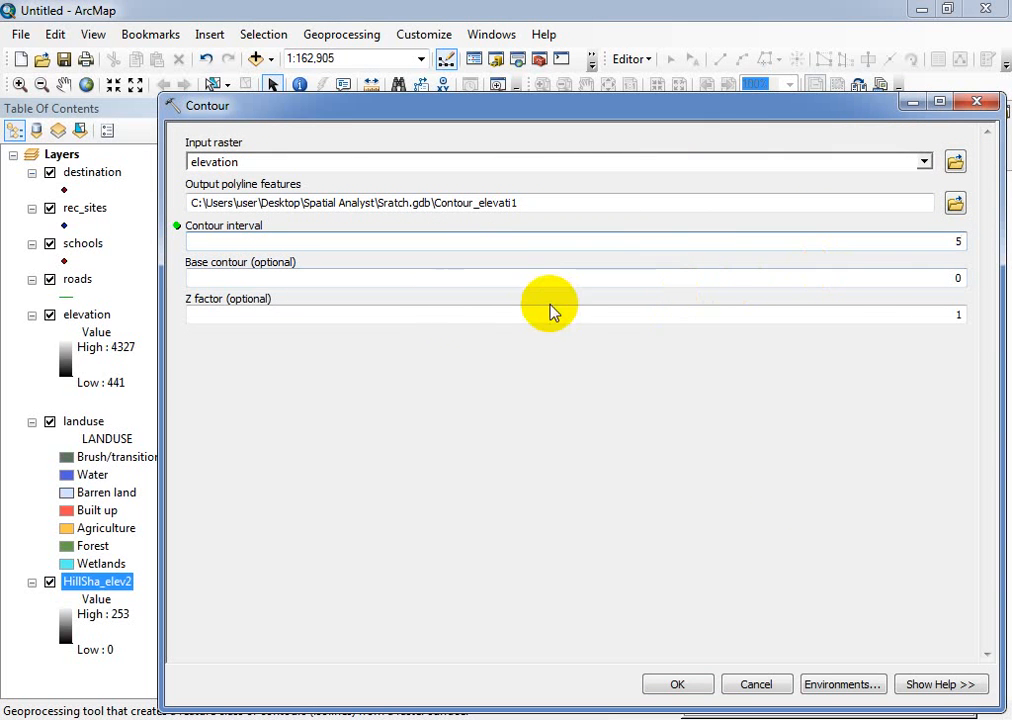
left_click(945, 314)
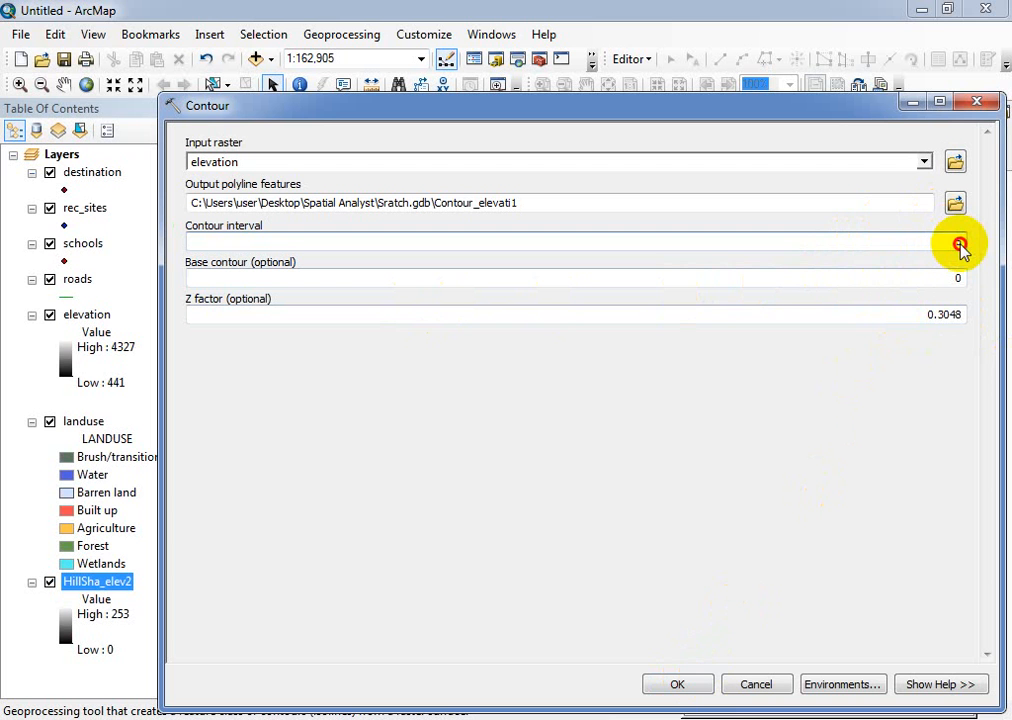
left_click_drag(960, 245, 943, 248)
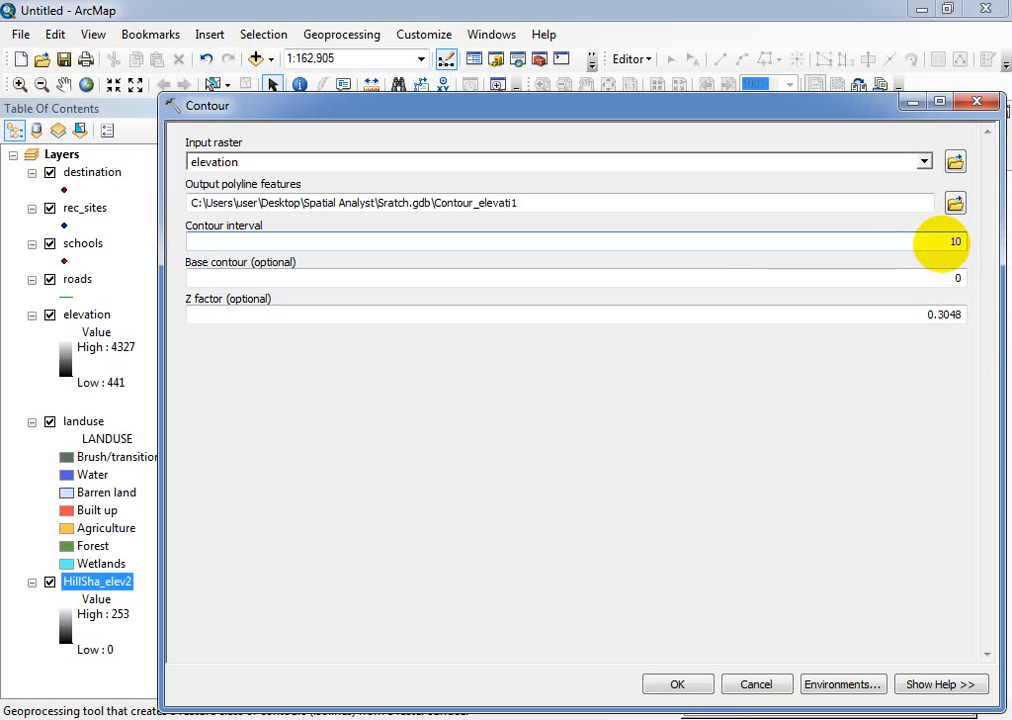
left_click(677, 685)
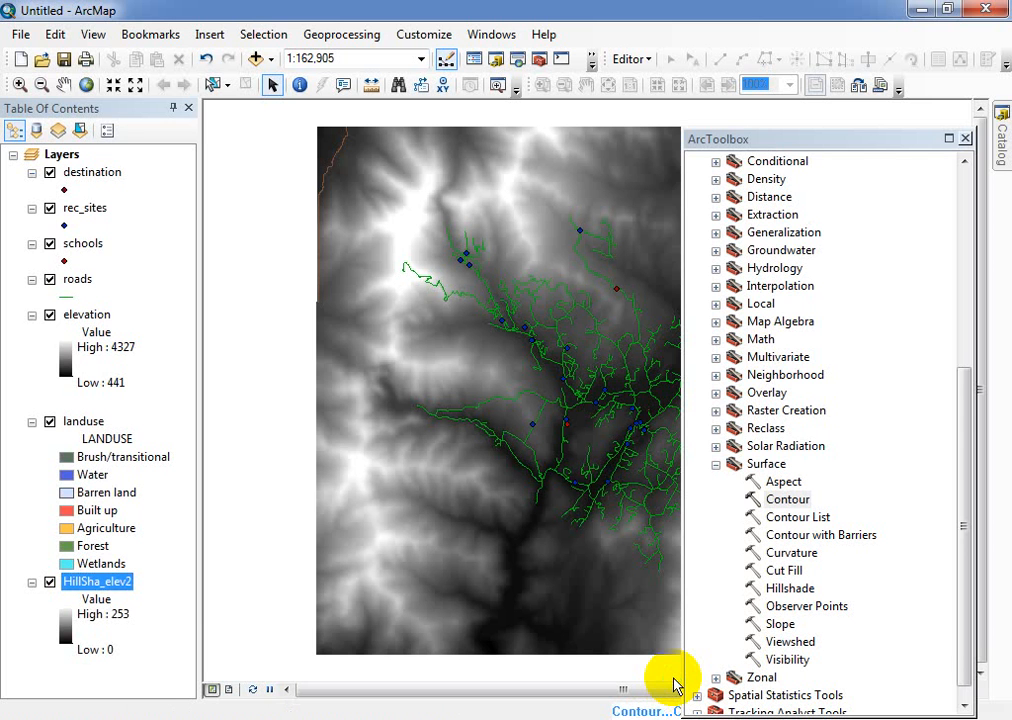
Step: Close ArcToolbox and the Contour completion notice, and zoom in on the new contour lines in the northwest
left_click(968, 141)
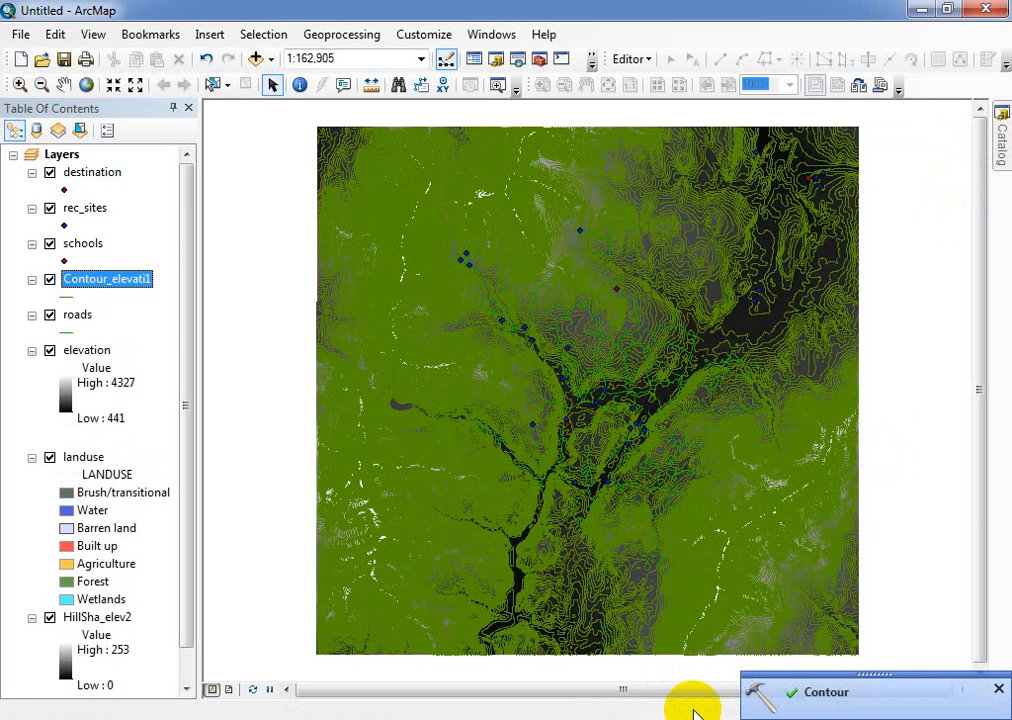
left_click(998, 689)
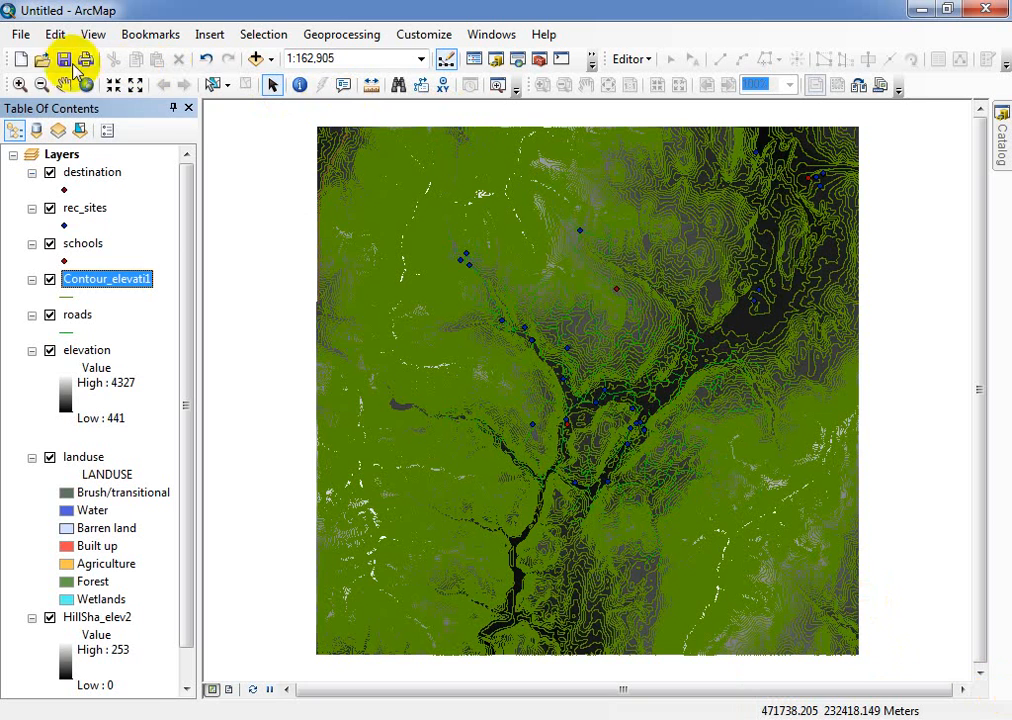
left_click(25, 83)
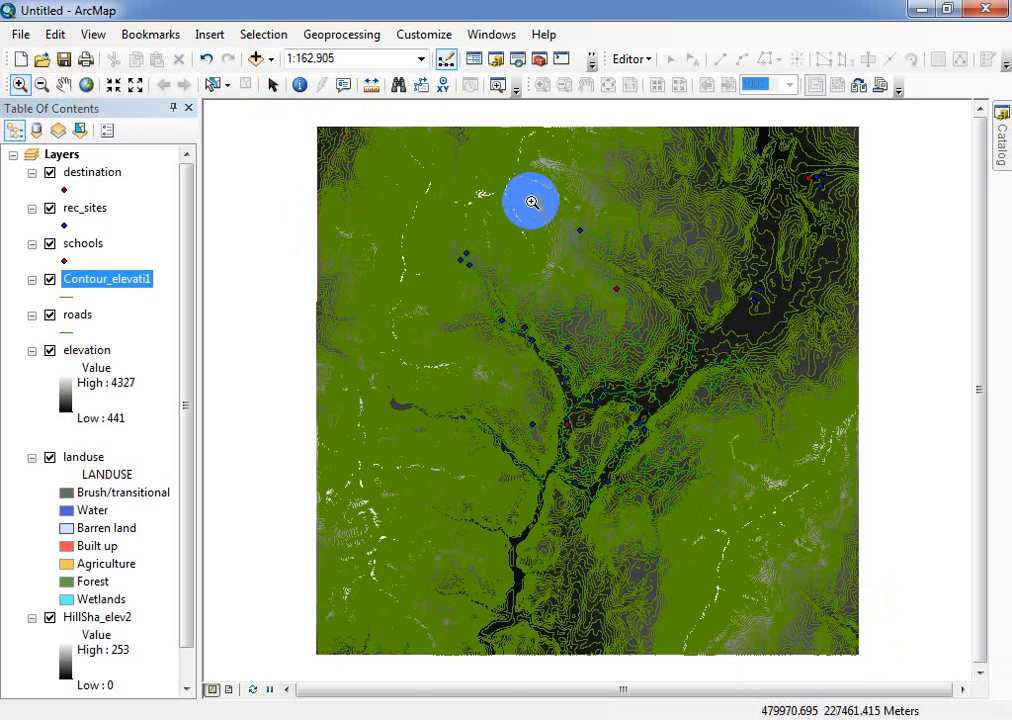
left_click_drag(531, 201, 416, 318)
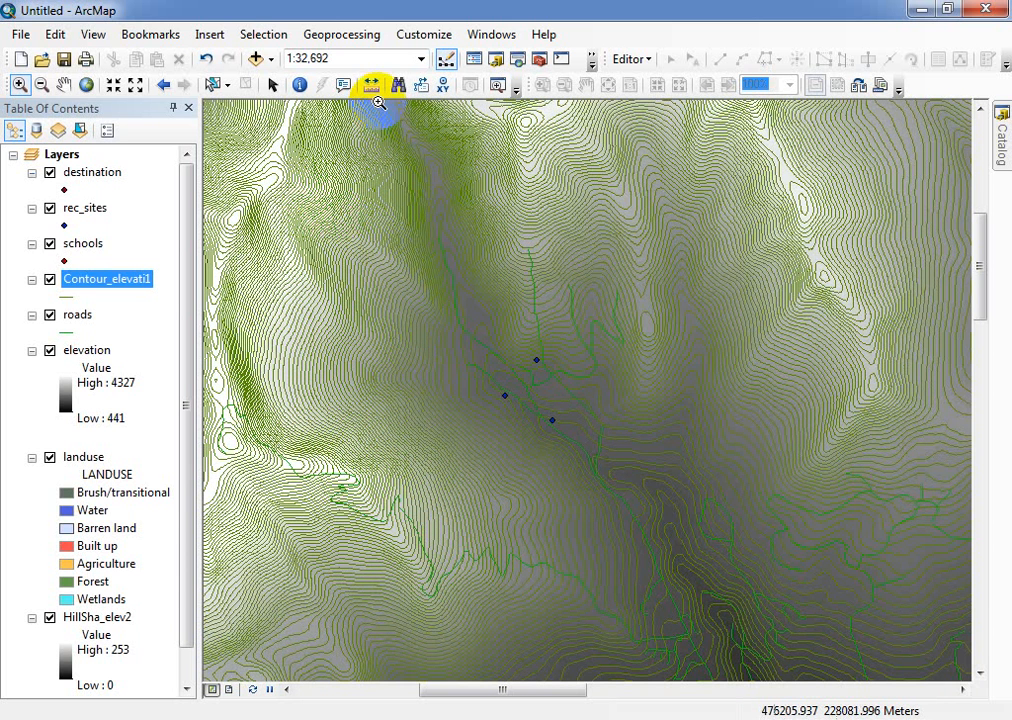
Step: Identify a contour line near the northwestern ridge to read its contour value, and close the results
left_click(300, 86)
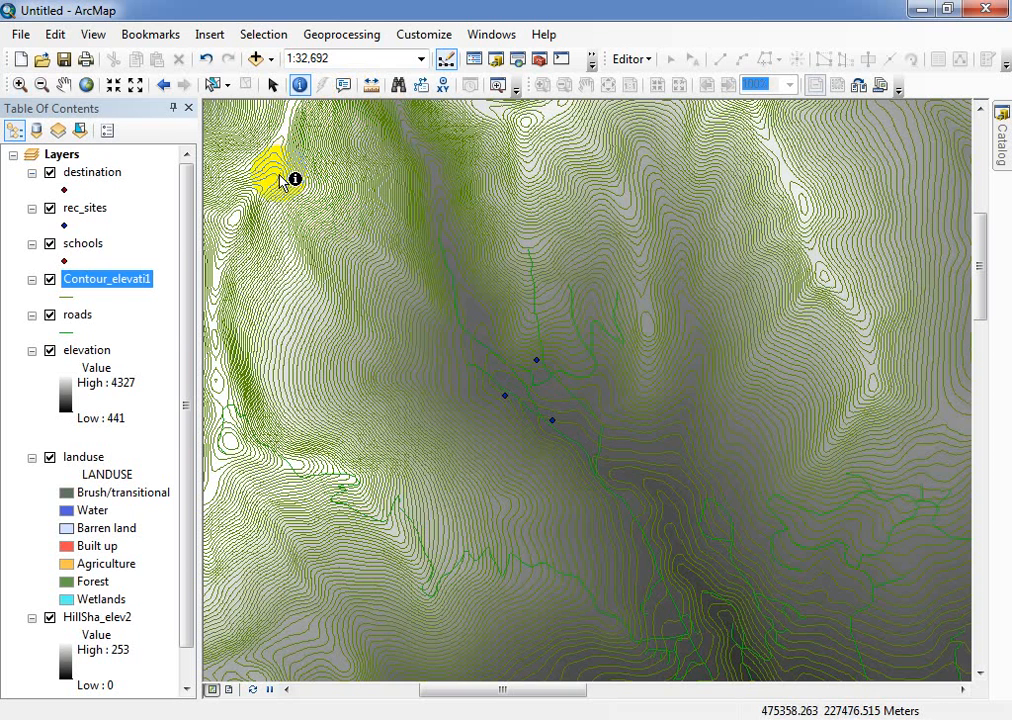
left_click(276, 175)
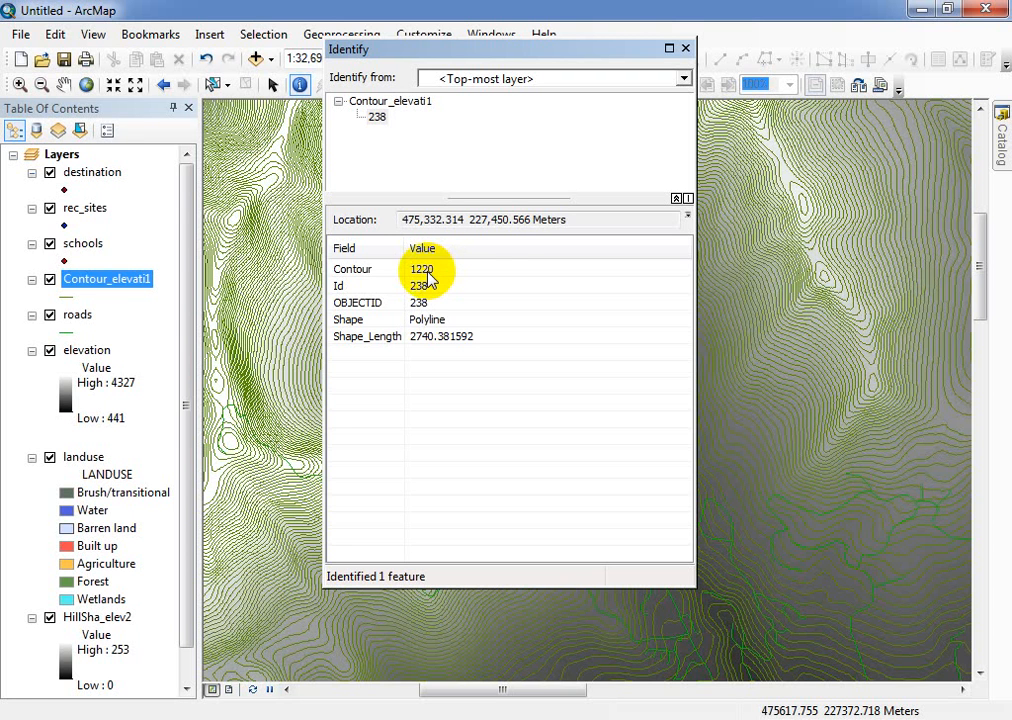
left_click(685, 48)
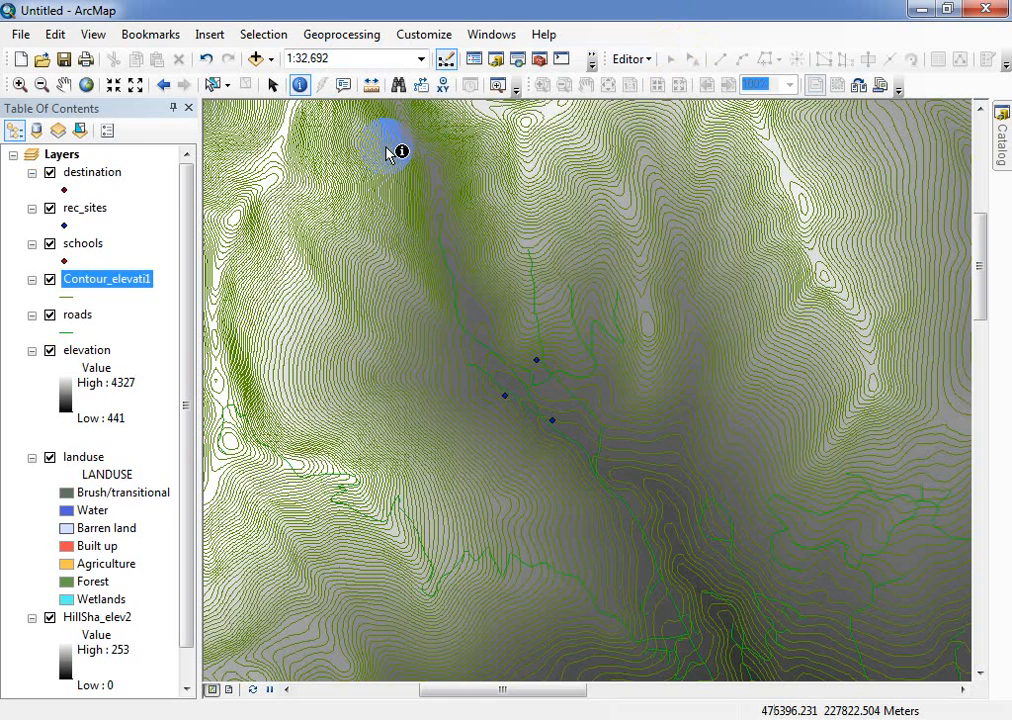
Step: Reopen ArcToolbox and examine the Math, Trigonometric and Map Algebra toolsets of Spatial Analyst Tools
left_click(539, 58)
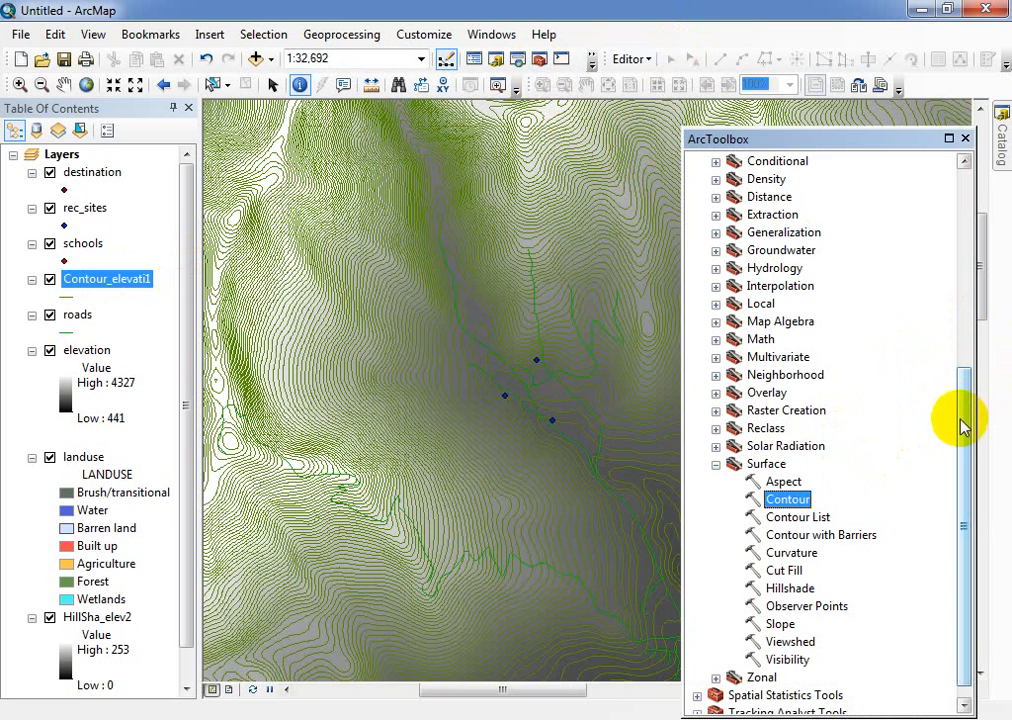
left_click_drag(960, 422, 945, 455)
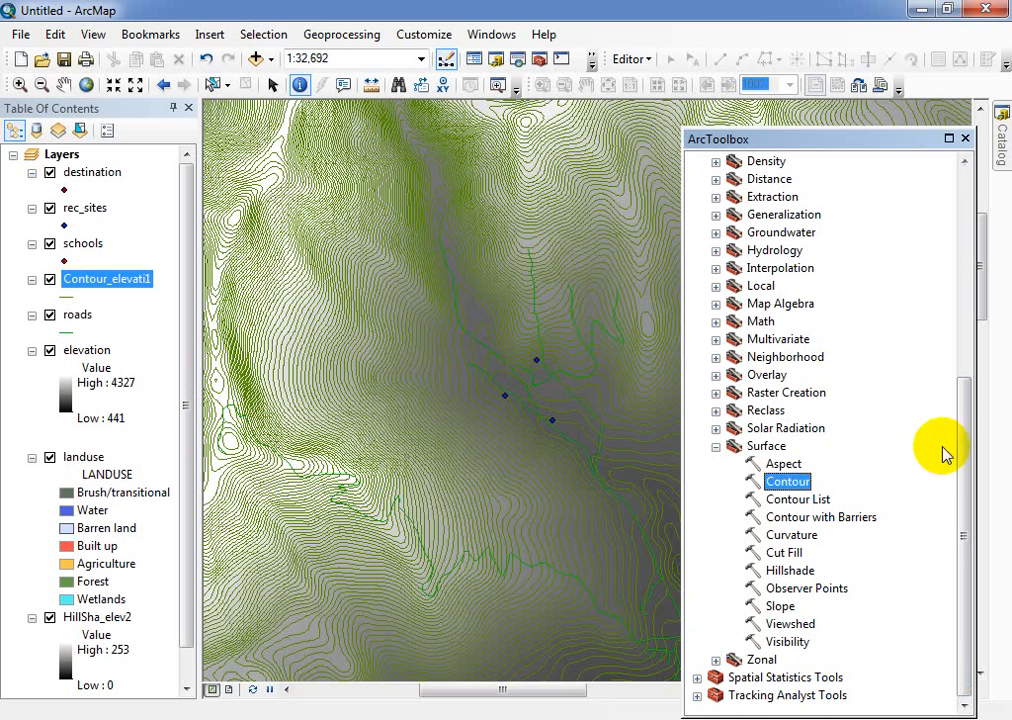
left_click(715, 321)
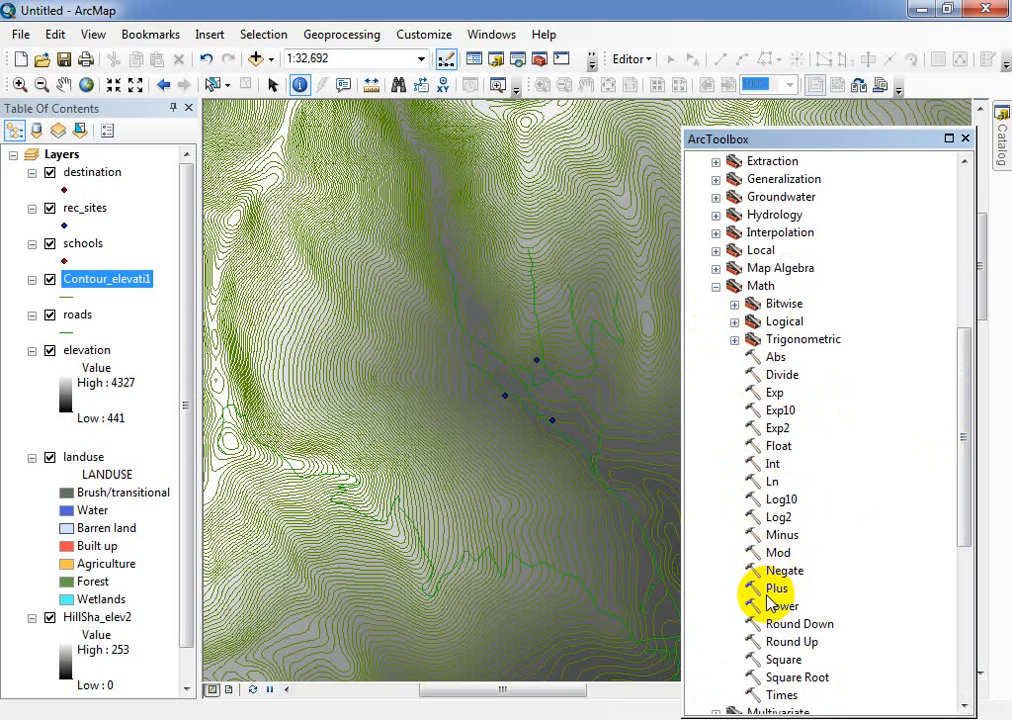
left_click(735, 340)
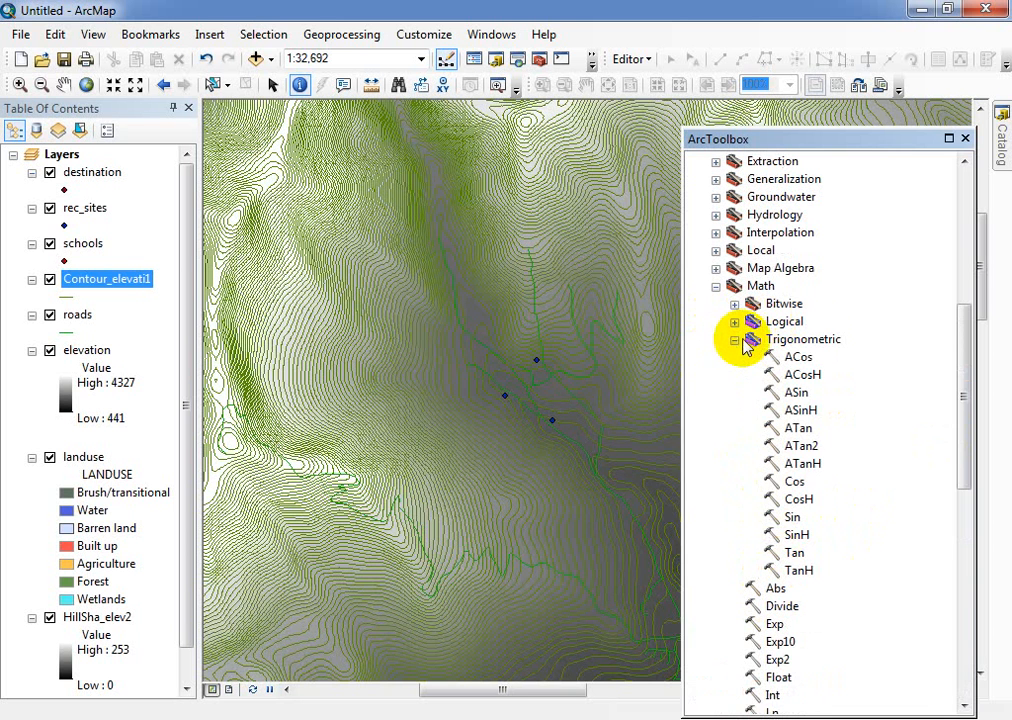
left_click(735, 340)
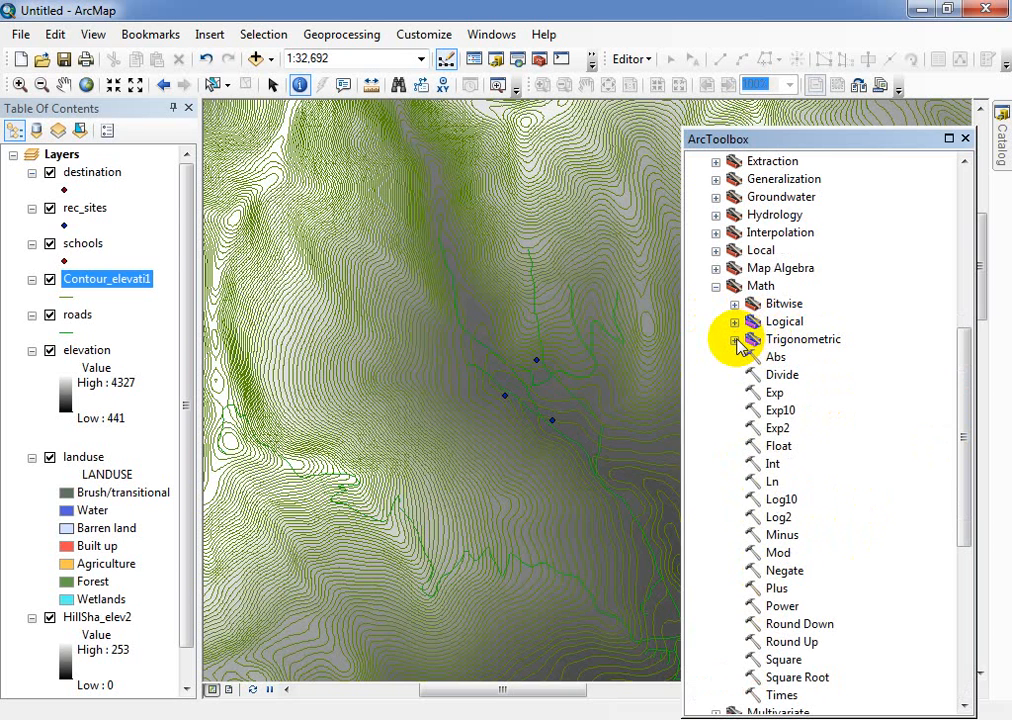
left_click(735, 340)
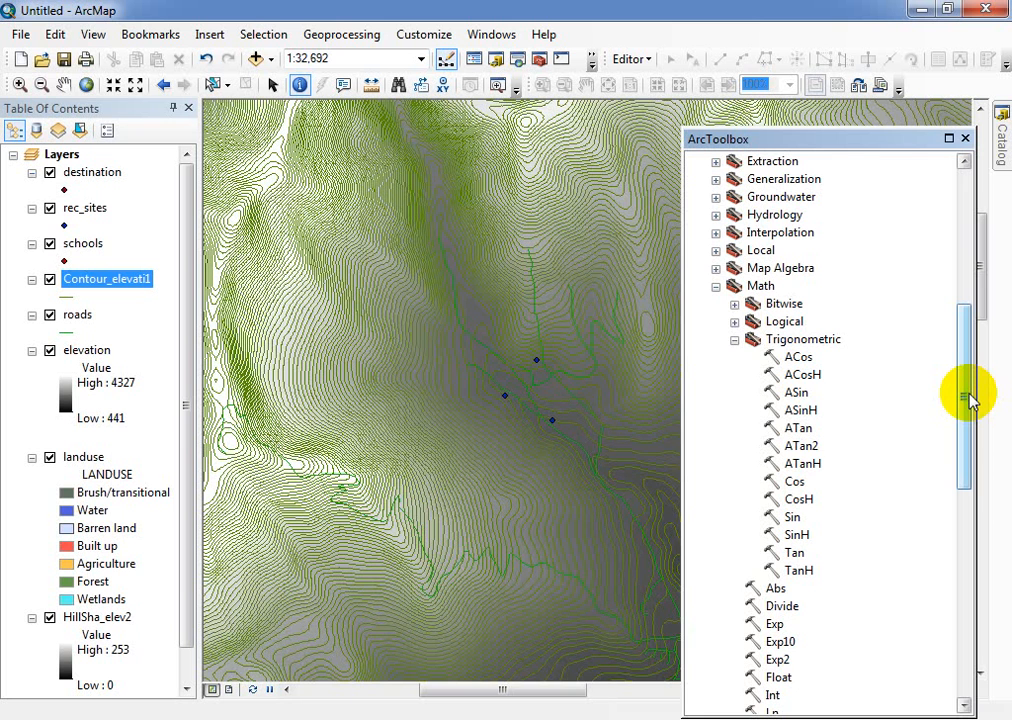
left_click_drag(966, 396, 962, 356)
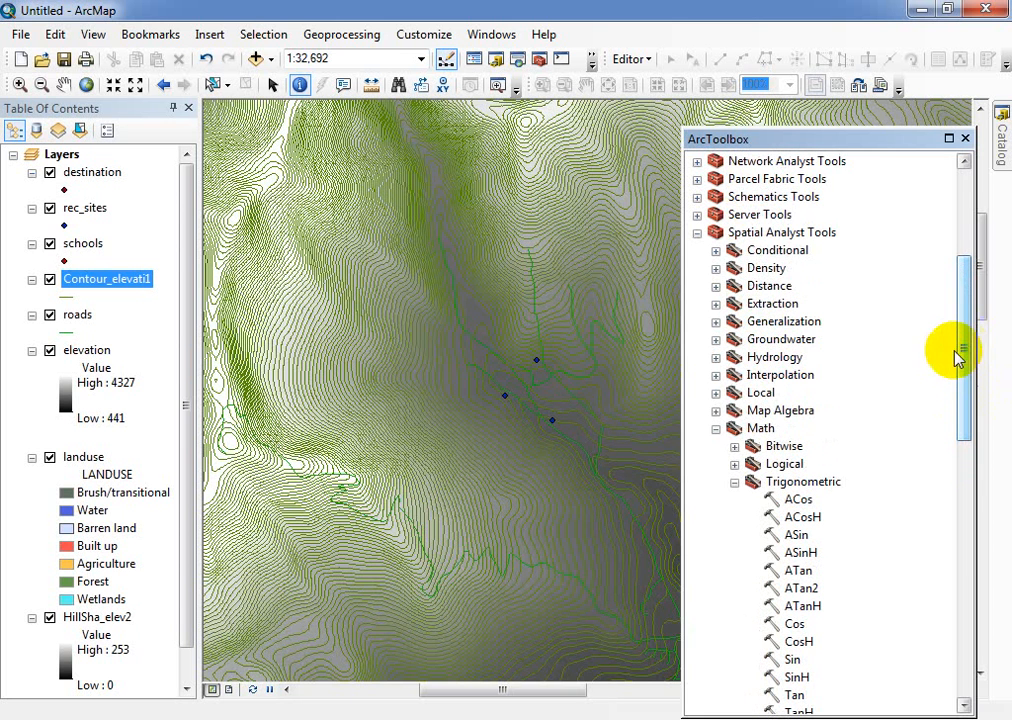
left_click(716, 412)
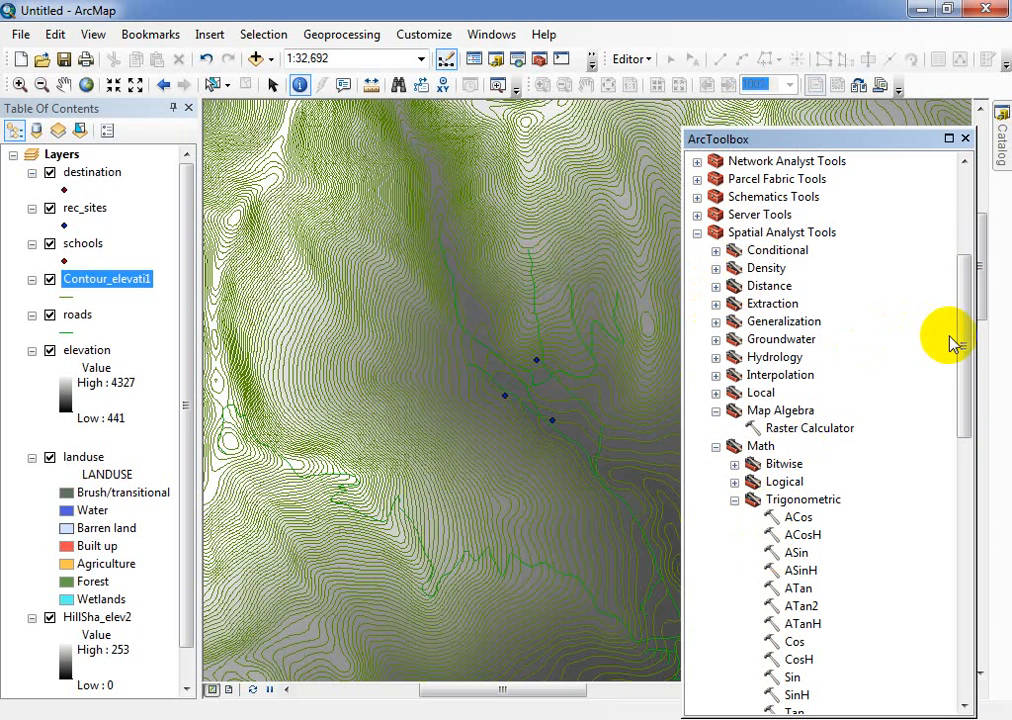
left_click_drag(965, 341, 964, 512)
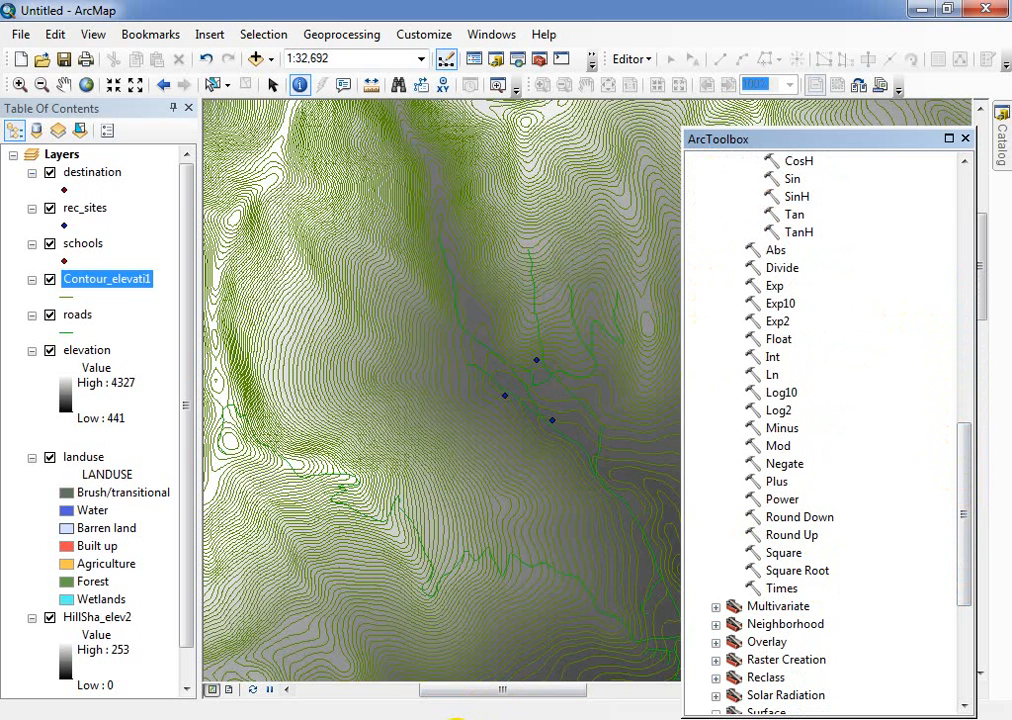
Step: Switch to spatial-analyst-tutorial.pdf in Adobe Reader, find Exercise 3 and highlight its title "Finding a site for a new school"
mouse_move(455, 717)
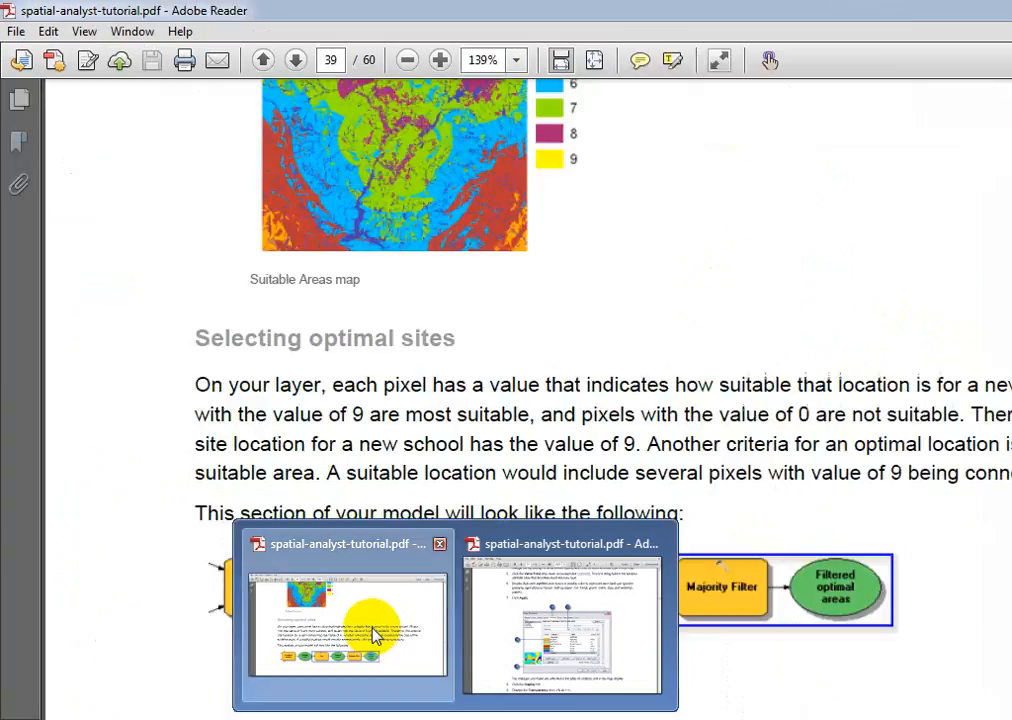
left_click(373, 635)
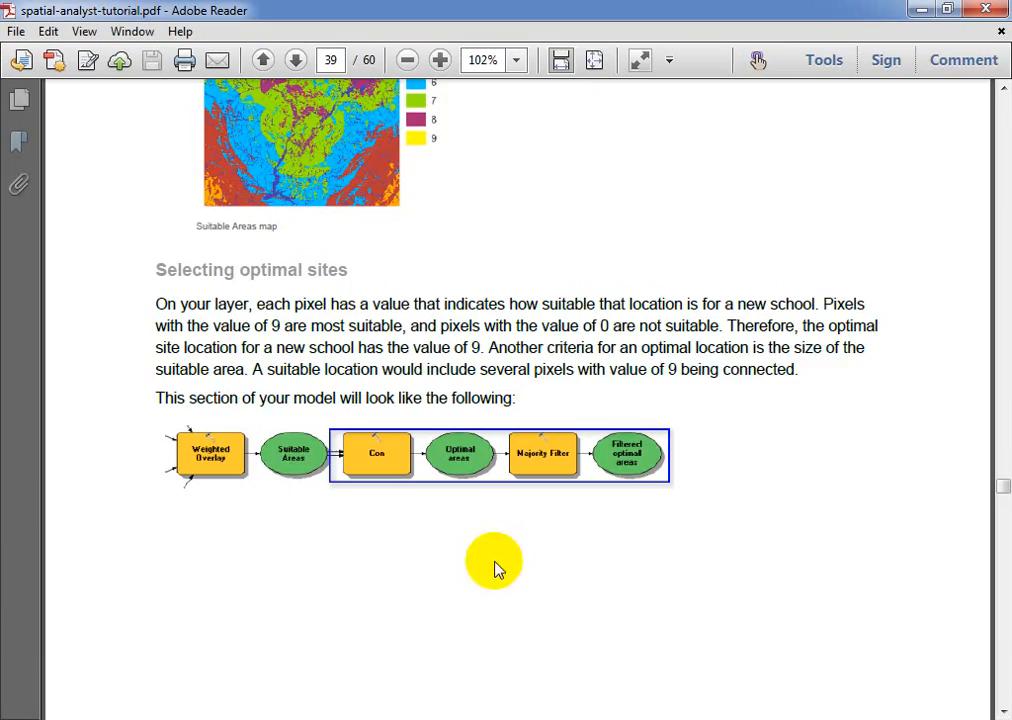
left_click(1005, 190)
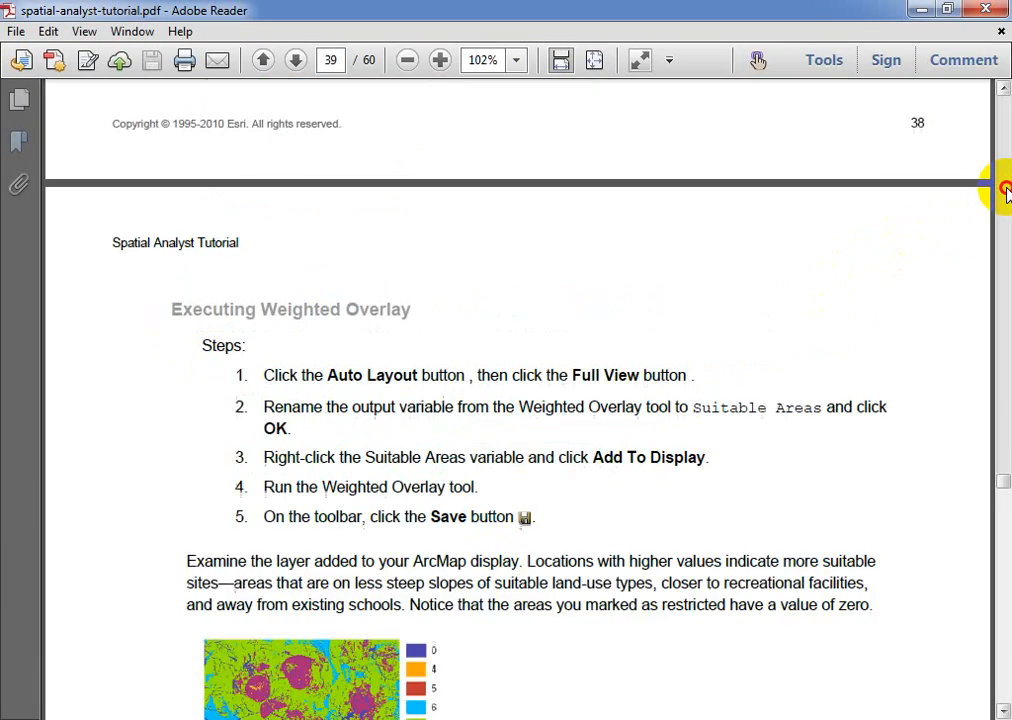
left_click_drag(1005, 190, 1005, 195)
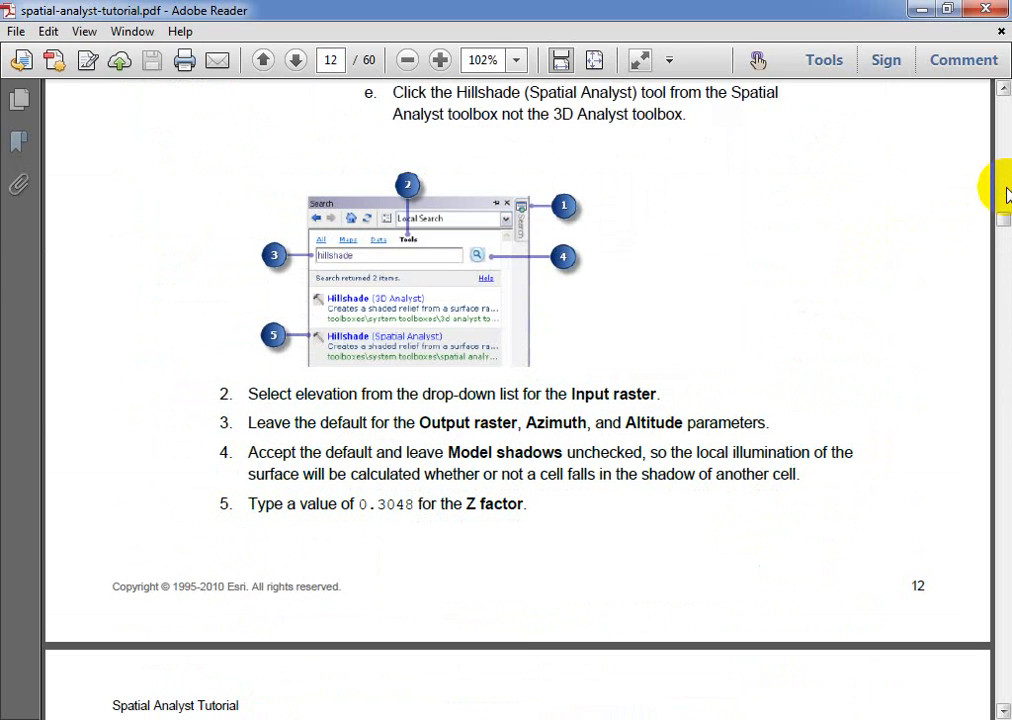
left_click_drag(1001, 476, 1005, 494)
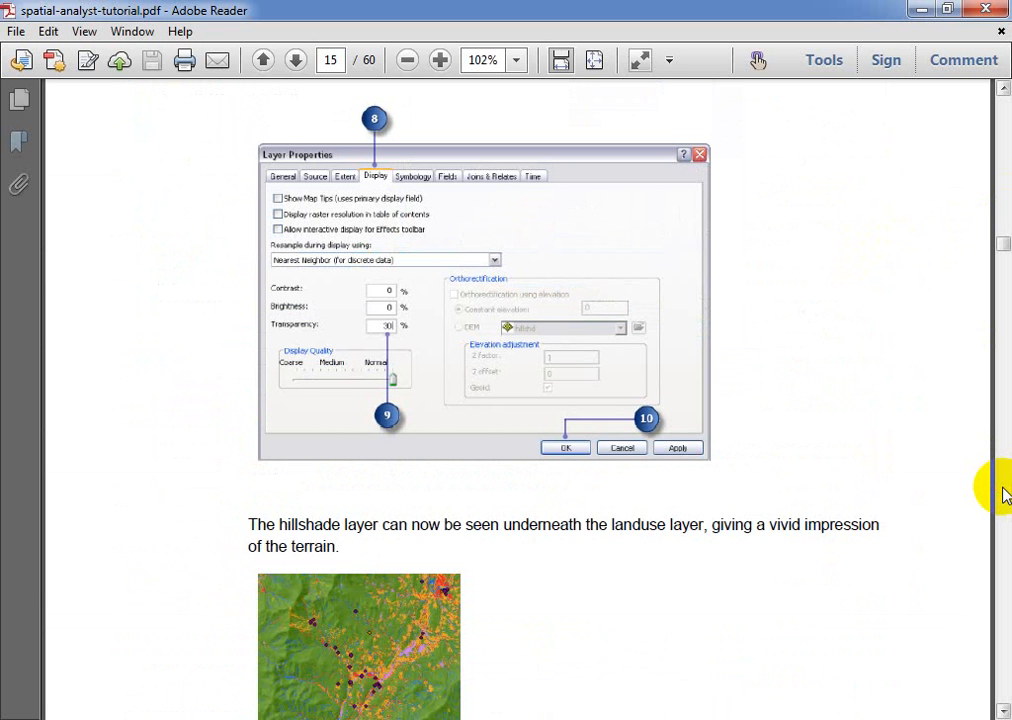
left_click_drag(1005, 494, 1005, 494)
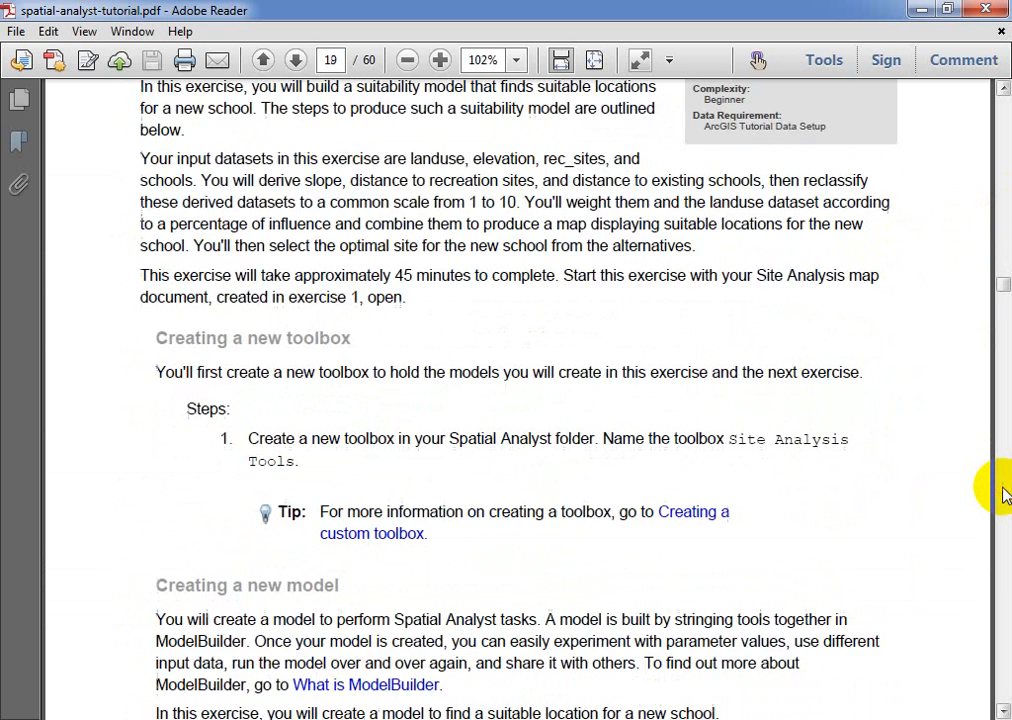
left_click(1003, 93)
left_click(1003, 93)
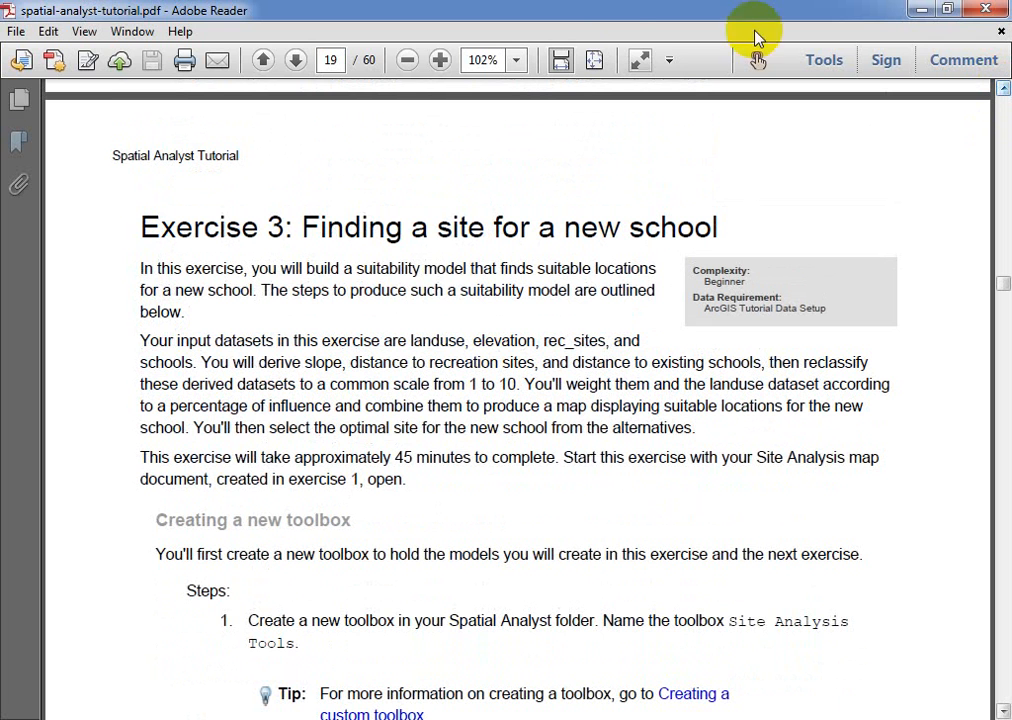
left_click_drag(300, 228, 307, 231)
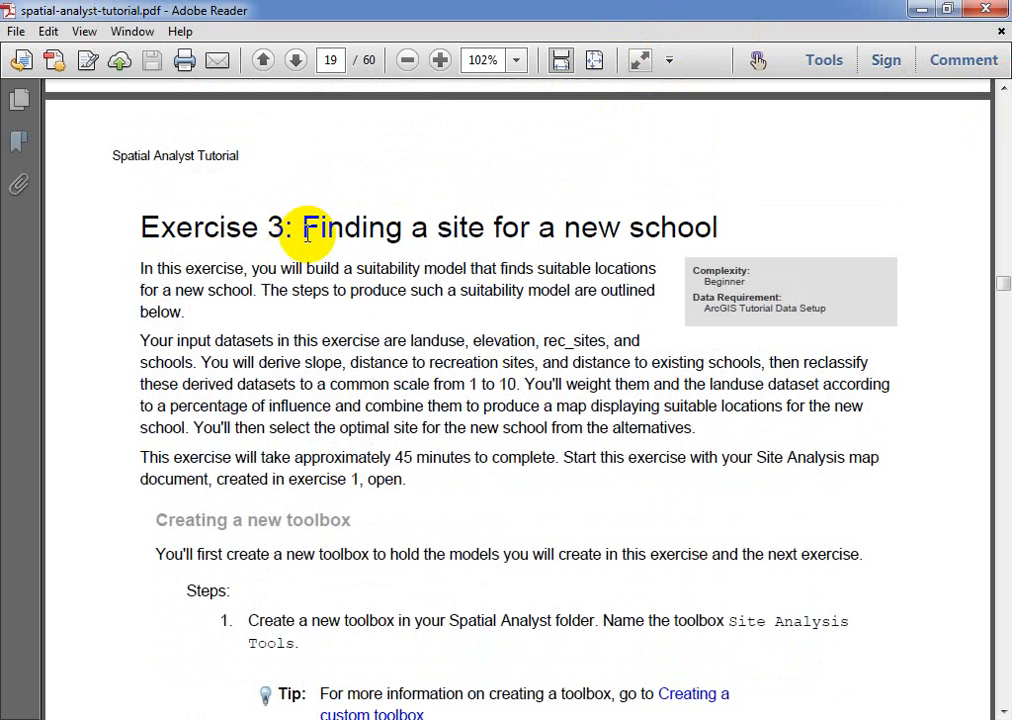
left_click_drag(301, 228, 679, 236)
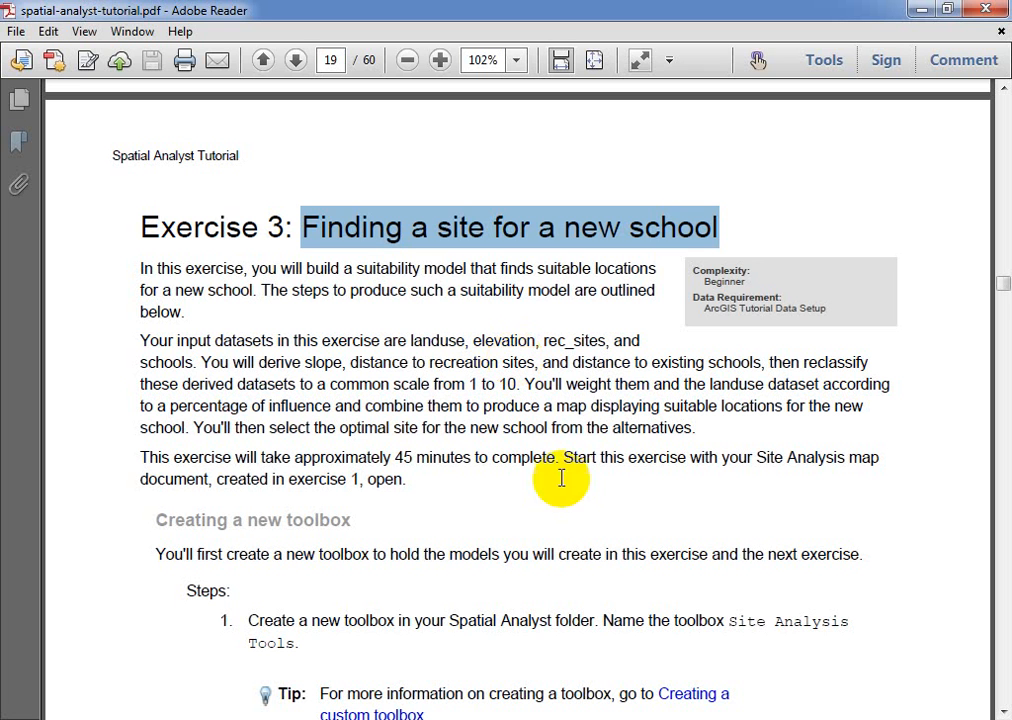
Step: Switch back to ArcMap and review the rec_sites layer and the landuse layer with its Agriculture, Forest, Water and Wetlands classes
left_click(579, 719)
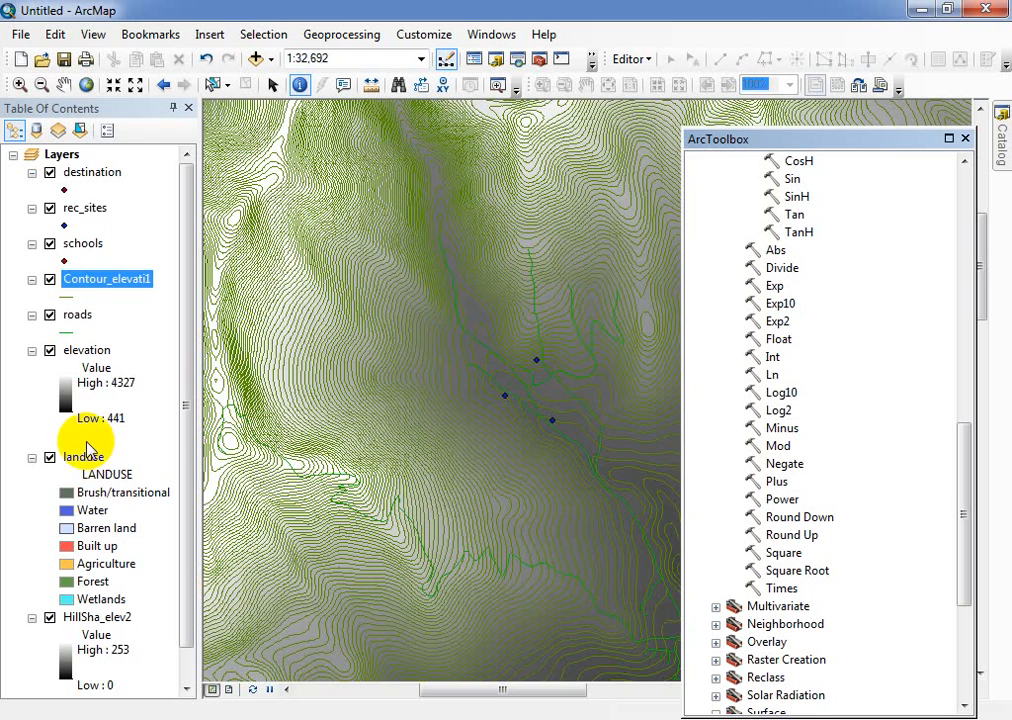
left_click(89, 214)
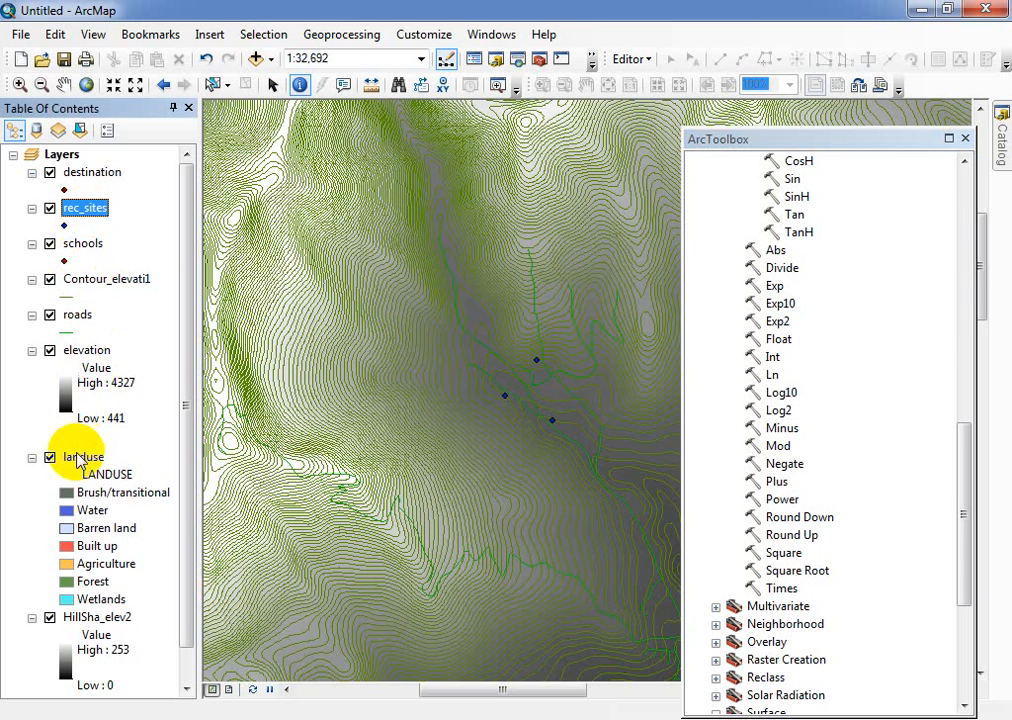
left_click(78, 459)
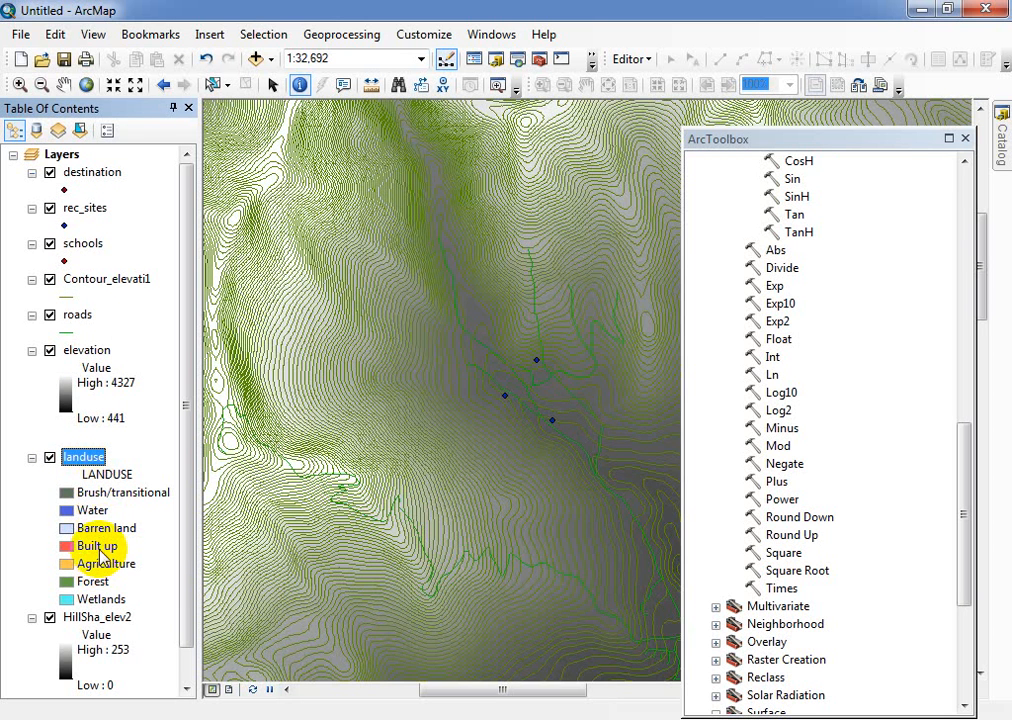
left_click(98, 546)
left_click(100, 565)
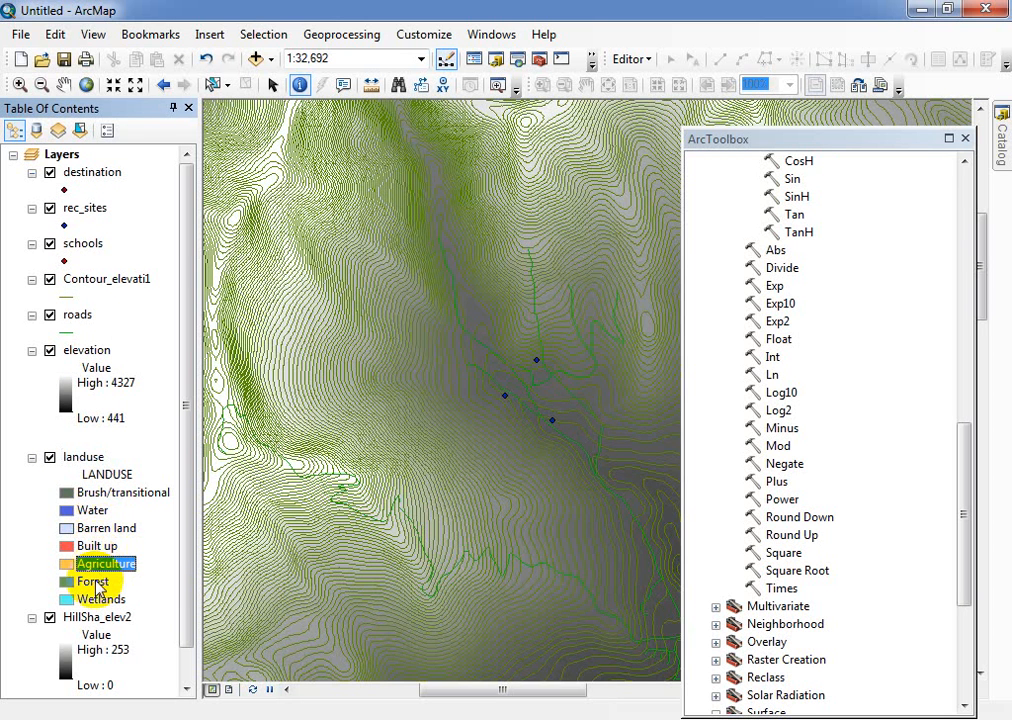
left_click(94, 582)
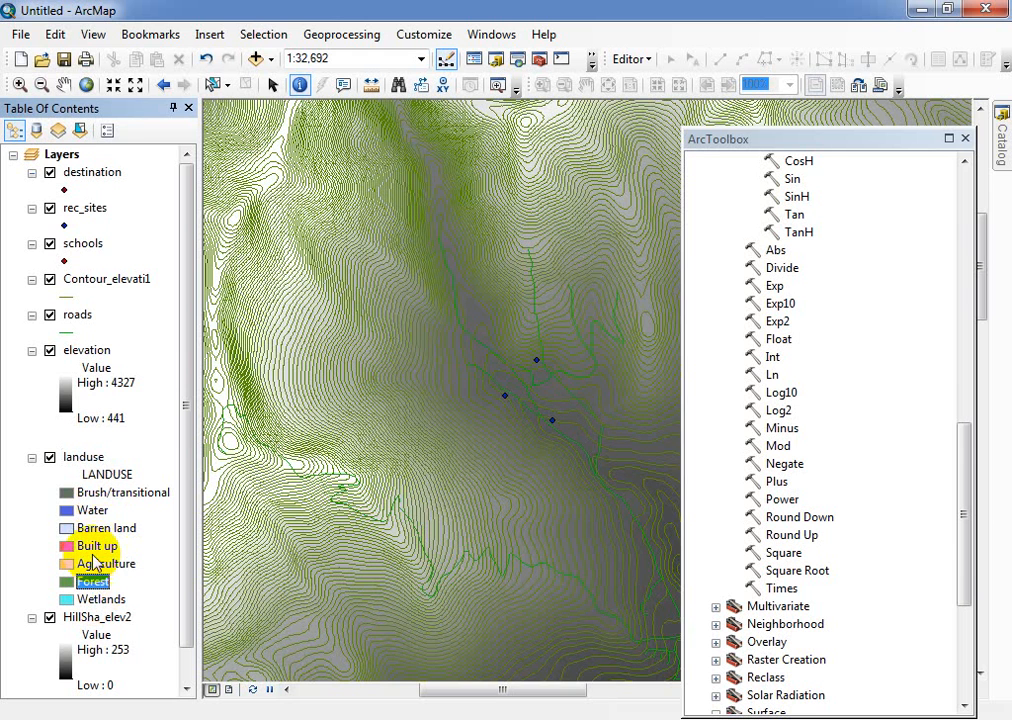
left_click(97, 512)
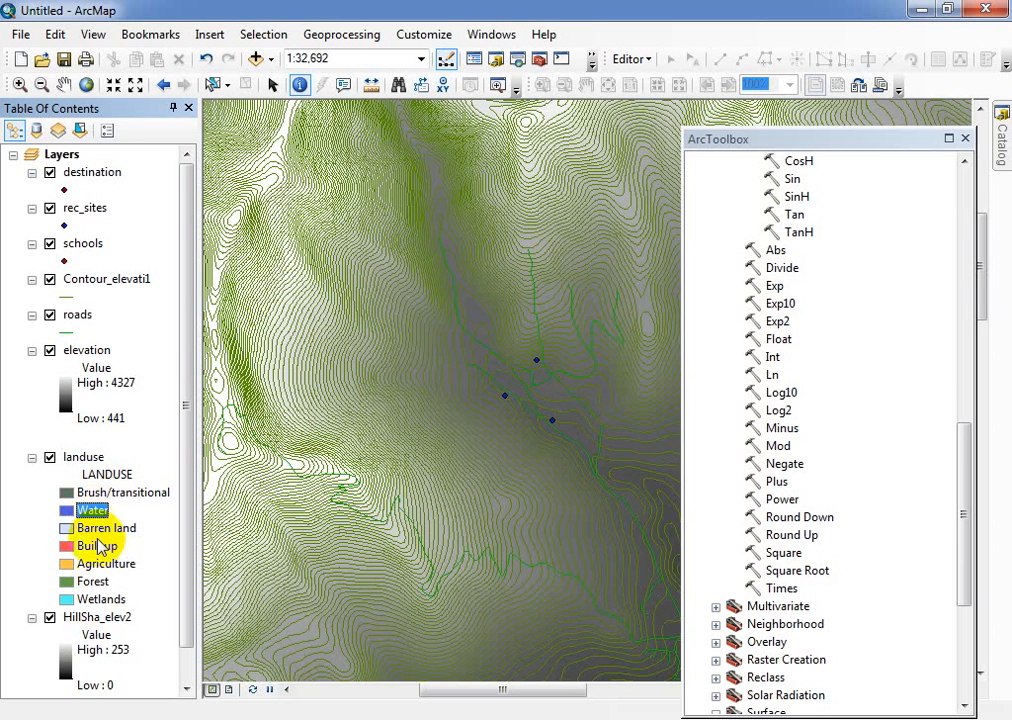
left_click(106, 601)
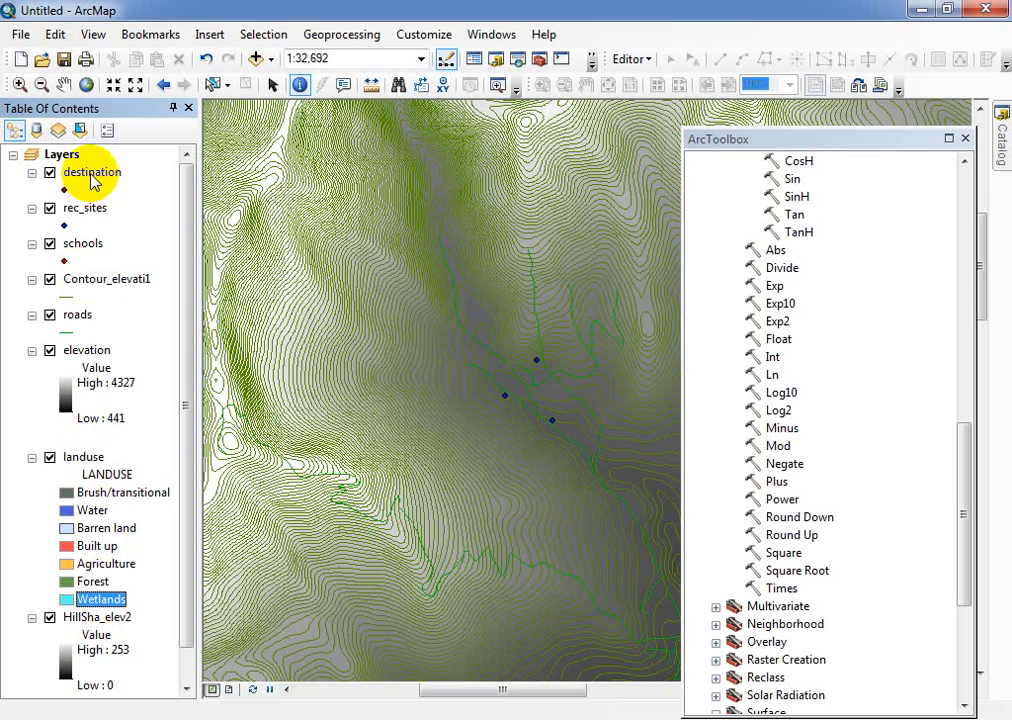
left_click(86, 410)
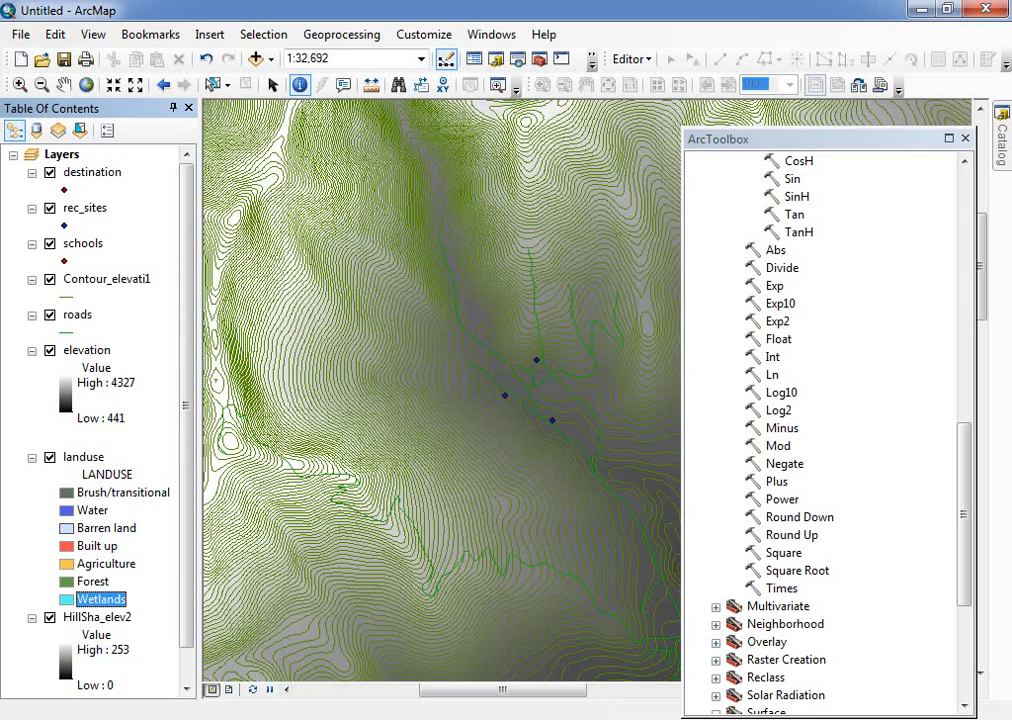
Step: Return to the root of ArcToolbox in ArcMap and start adding a toolbox to it
left_click(577, 719)
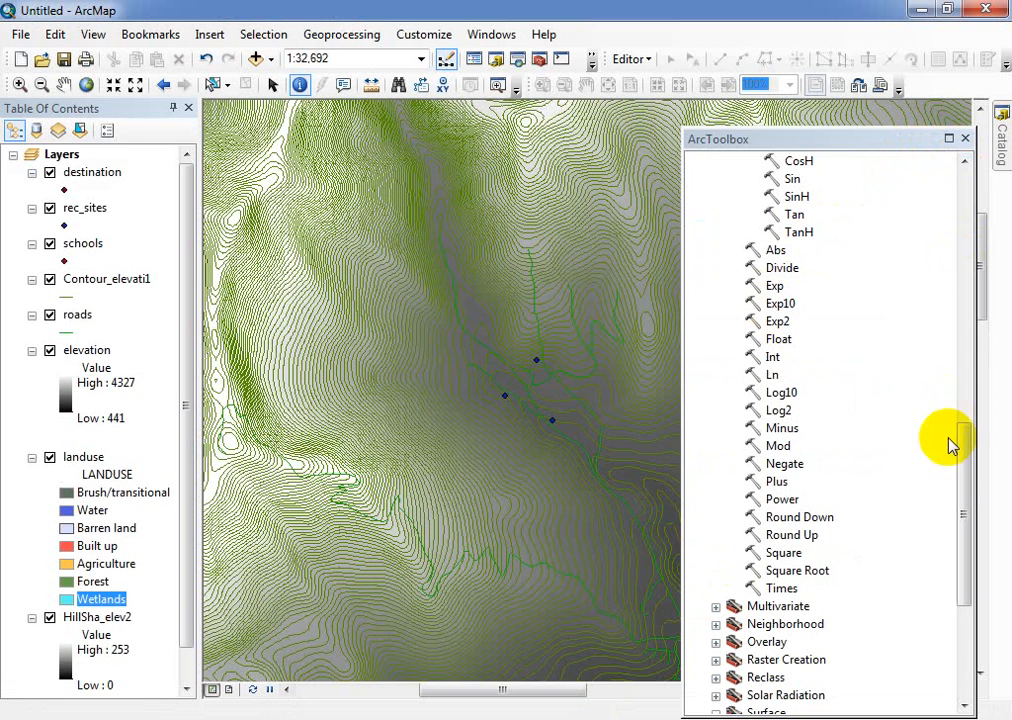
left_click_drag(968, 475, 971, 176)
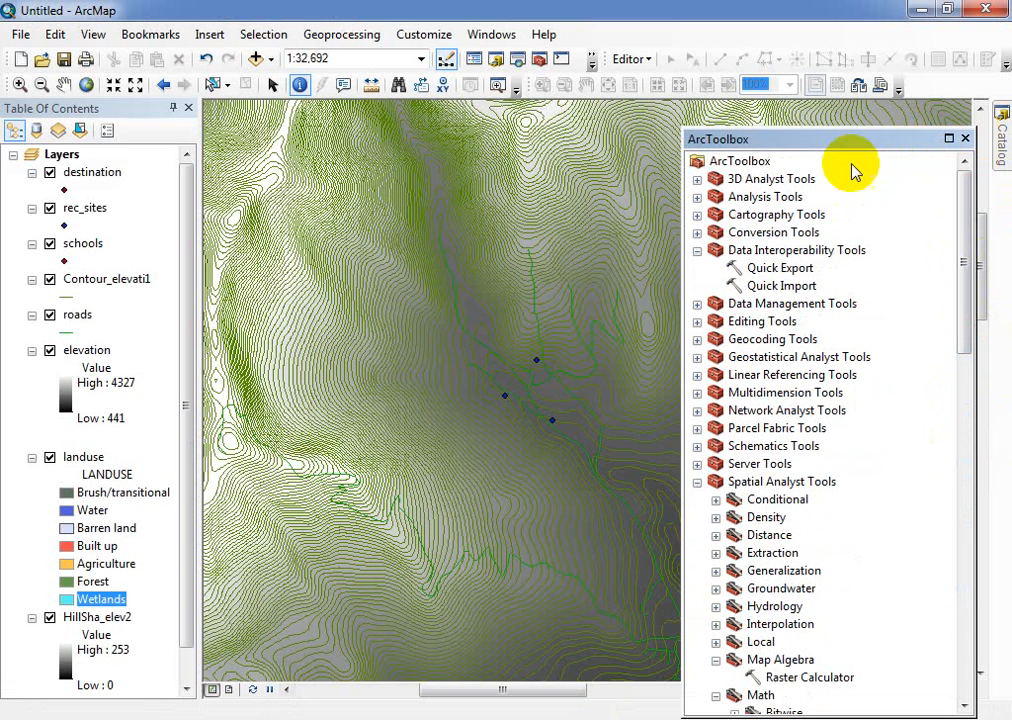
left_click(757, 167)
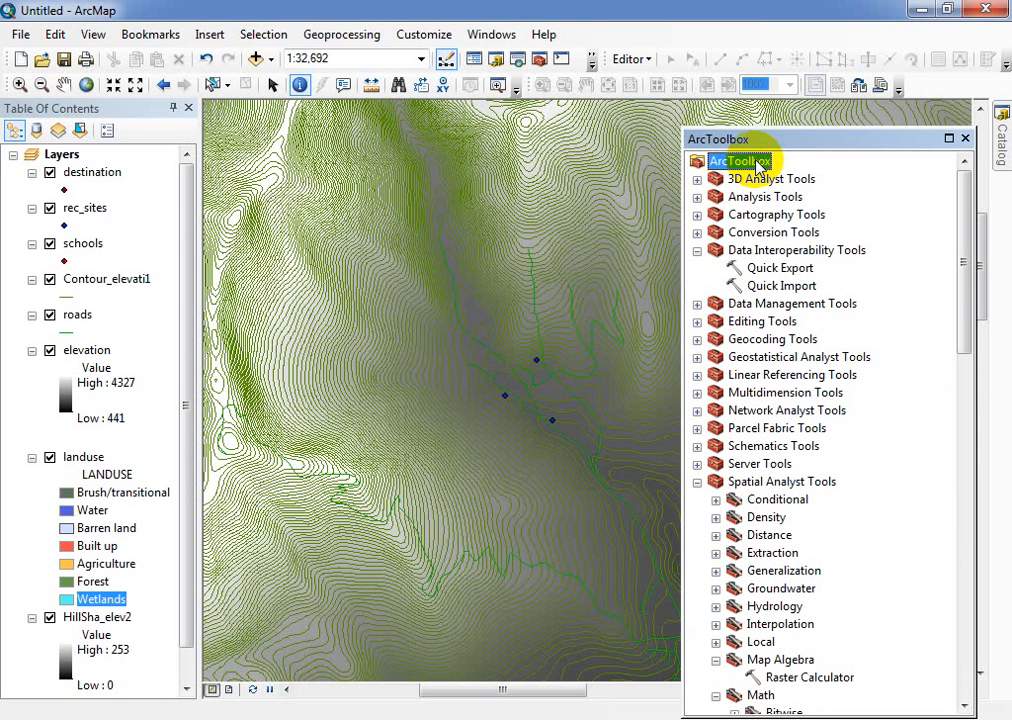
right_click(762, 168)
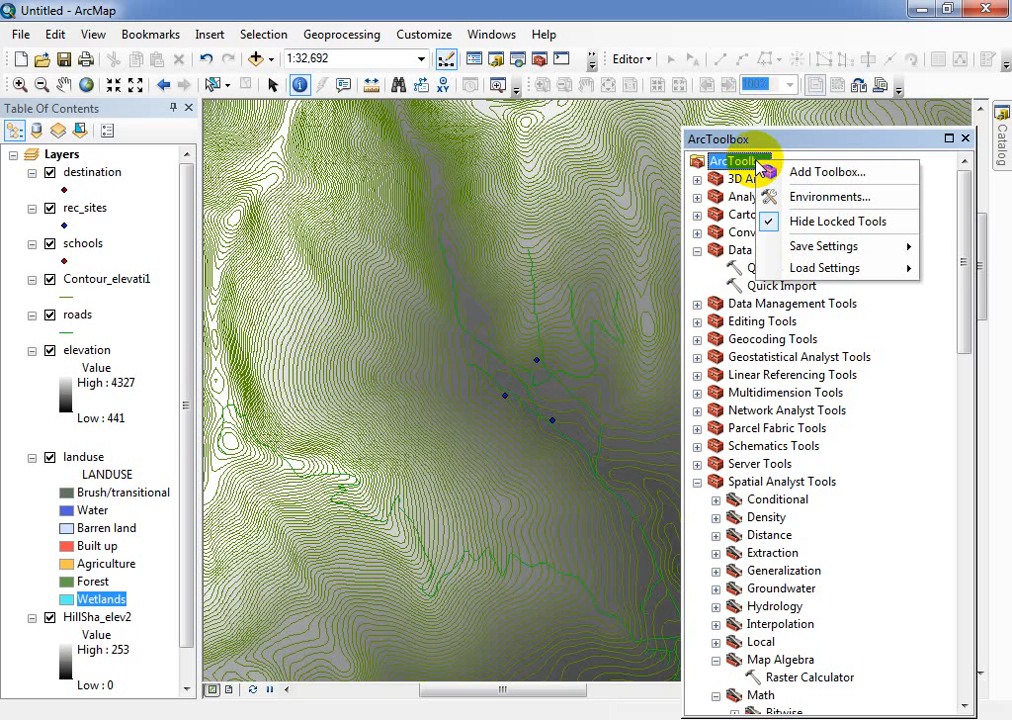
left_click(826, 173)
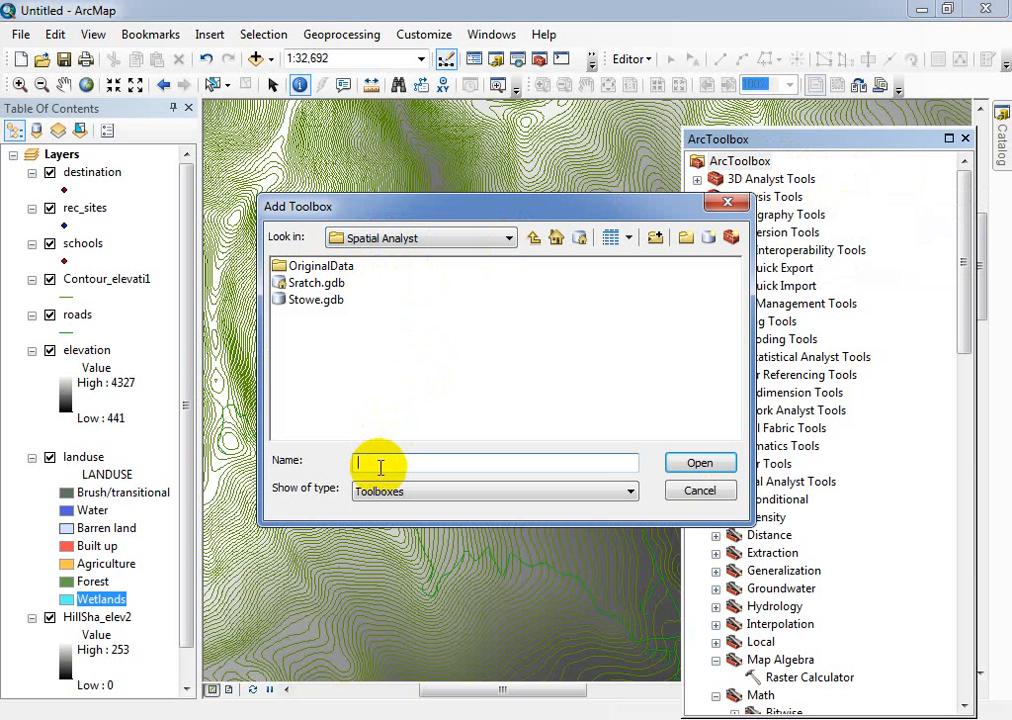
Step: Try to open a toolbox named Site_Analysis from the Spatial Analyst folder
type("Site")
type(" An")
key("BackSpace")
key("BackSpace")
type("_Analysis")
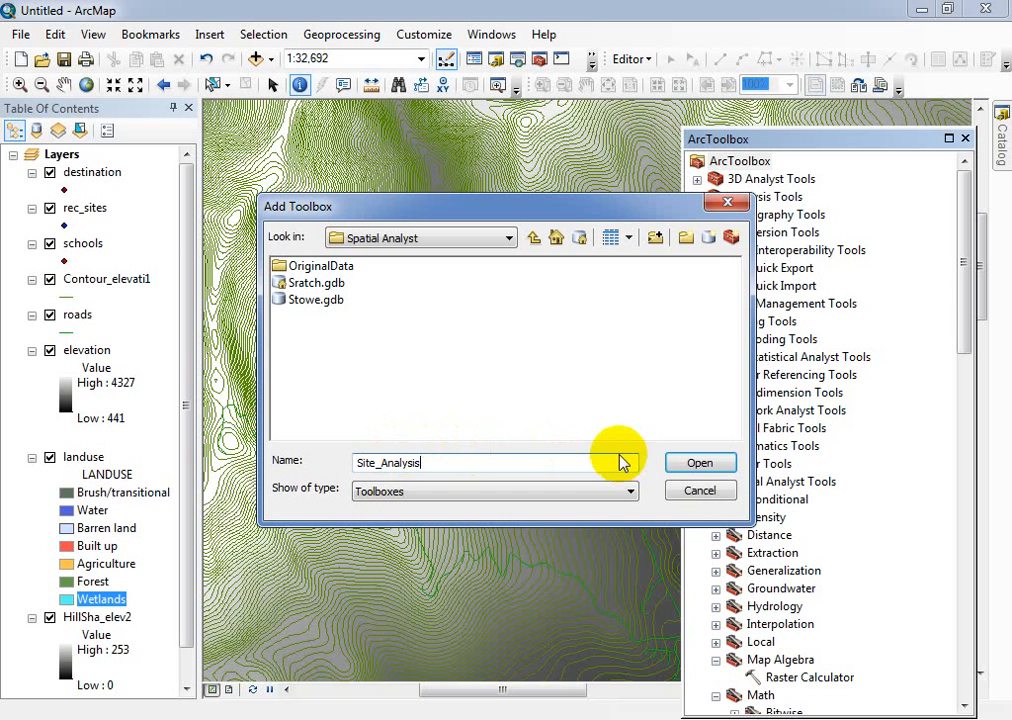
left_click(690, 465)
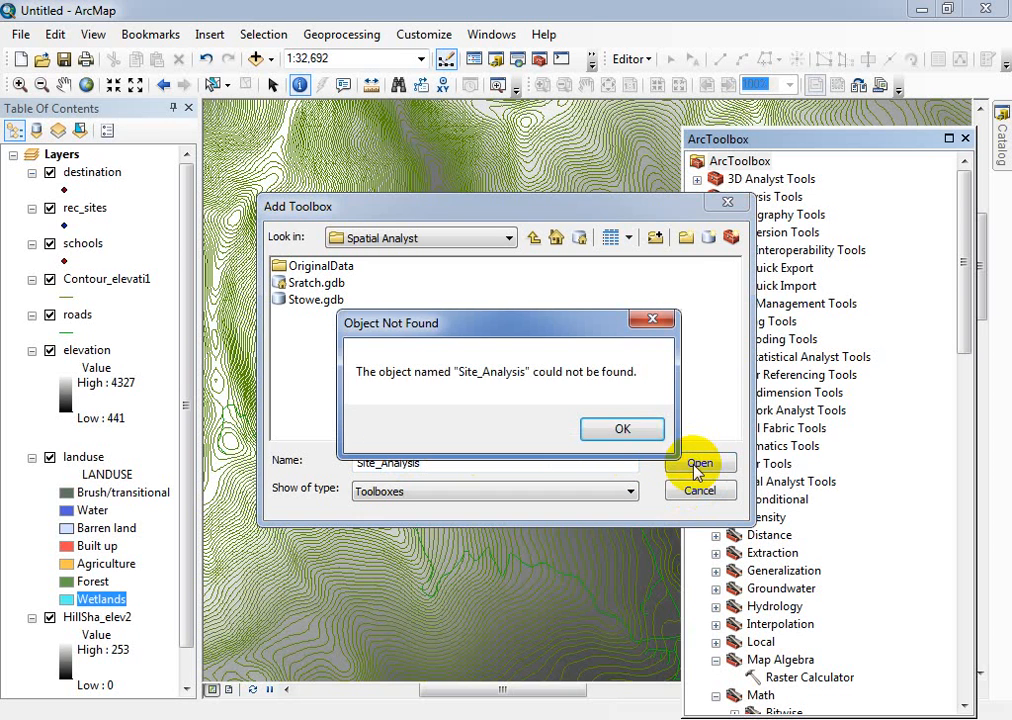
left_click(614, 425)
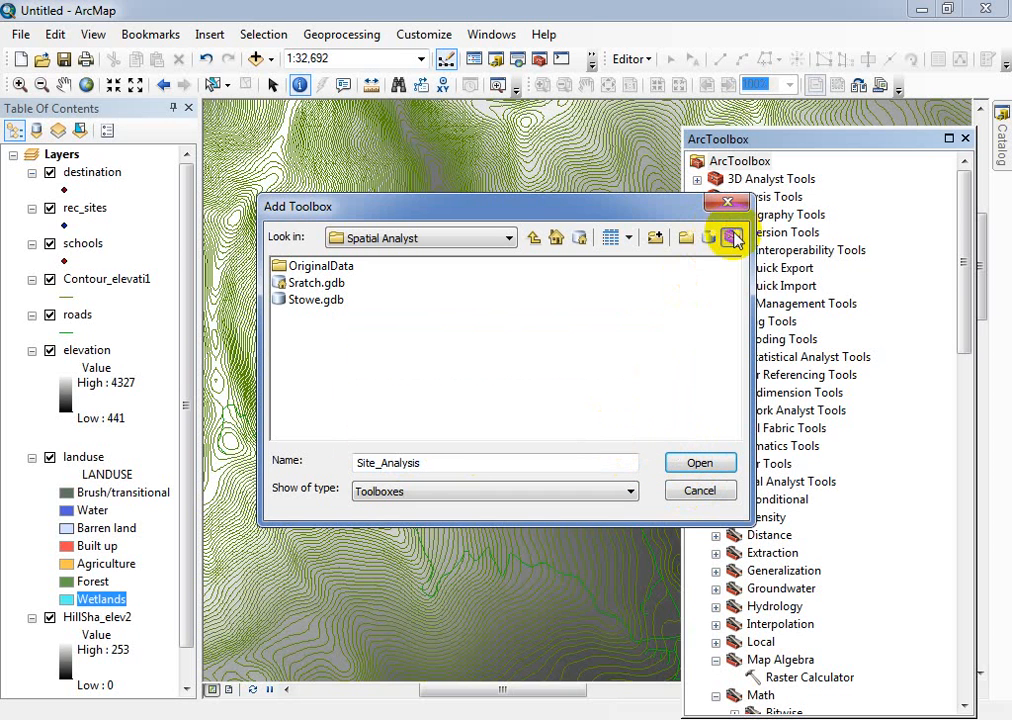
Step: Create a new toolbox named Site_Analysis.tbx in the Spatial Analyst folder and add it to ArcToolbox
left_click(707, 238)
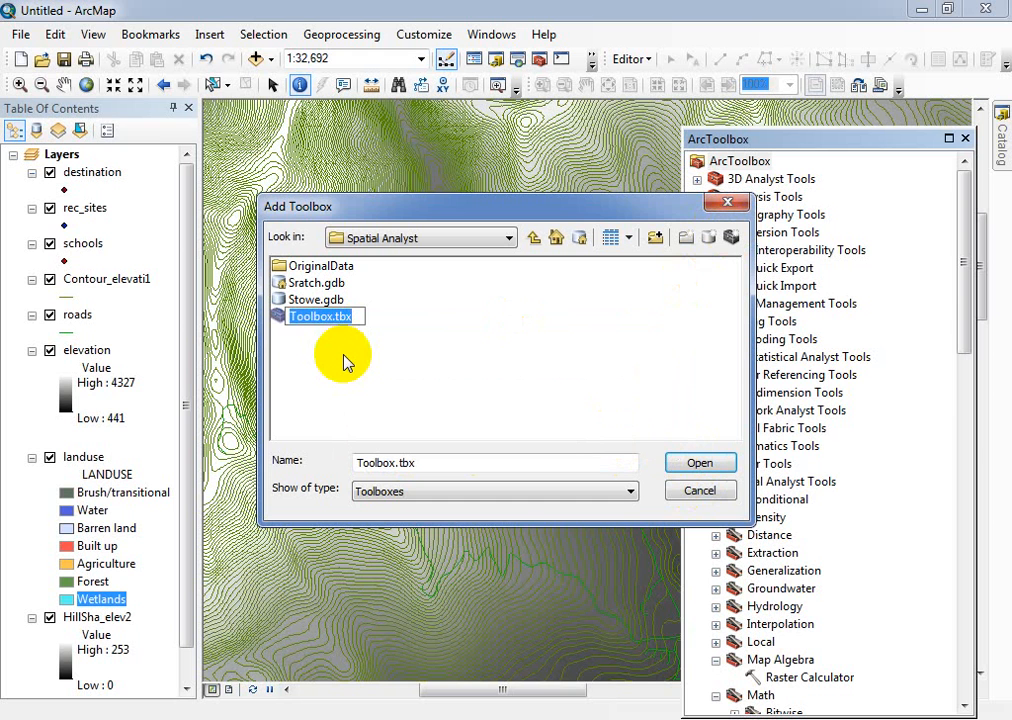
left_click(328, 316)
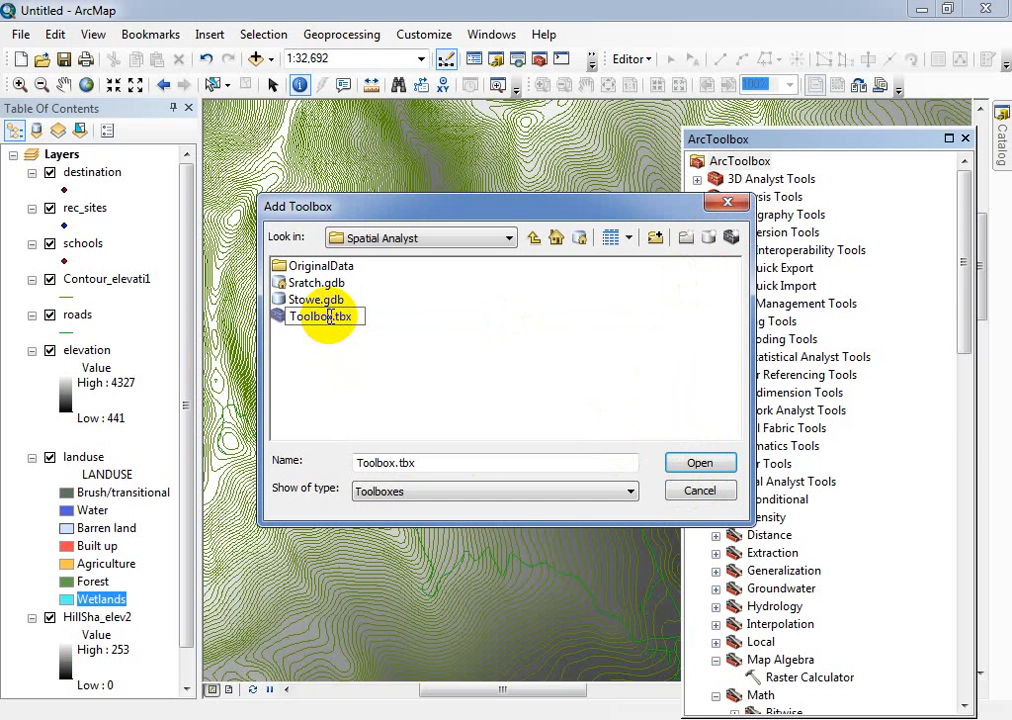
left_click_drag(331, 316, 276, 325)
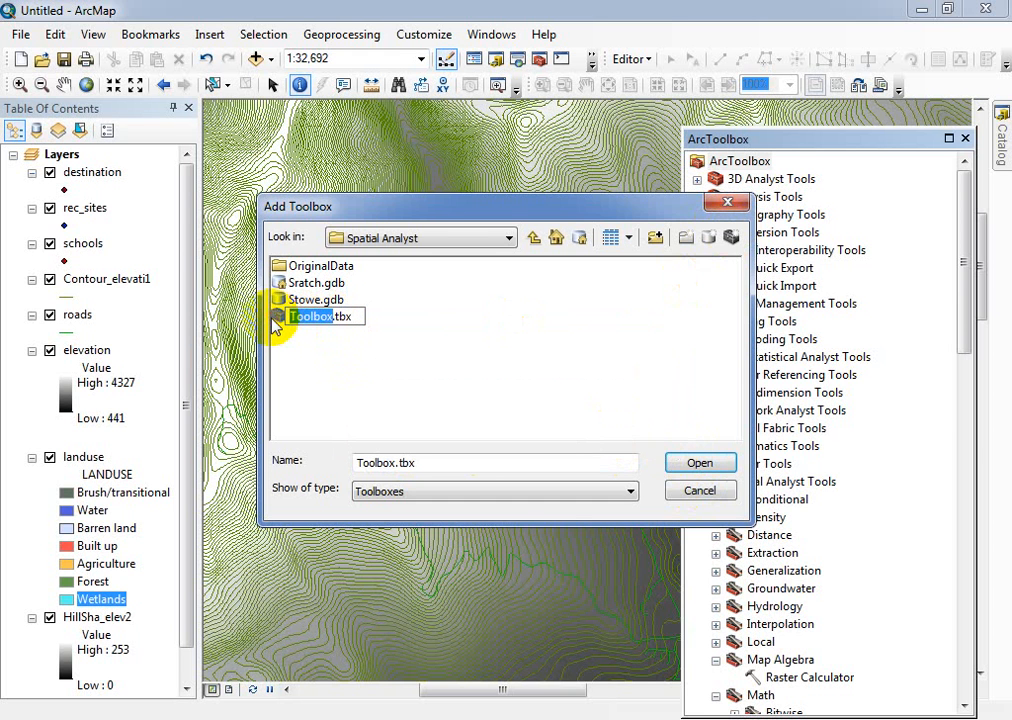
type("Site_")
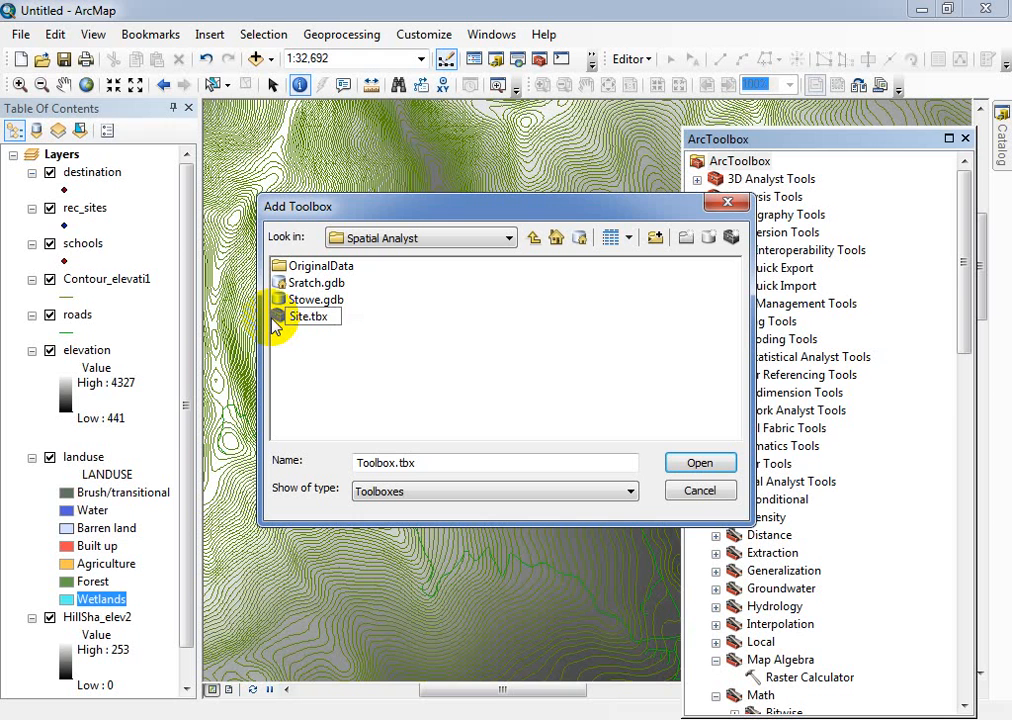
type("Analysis")
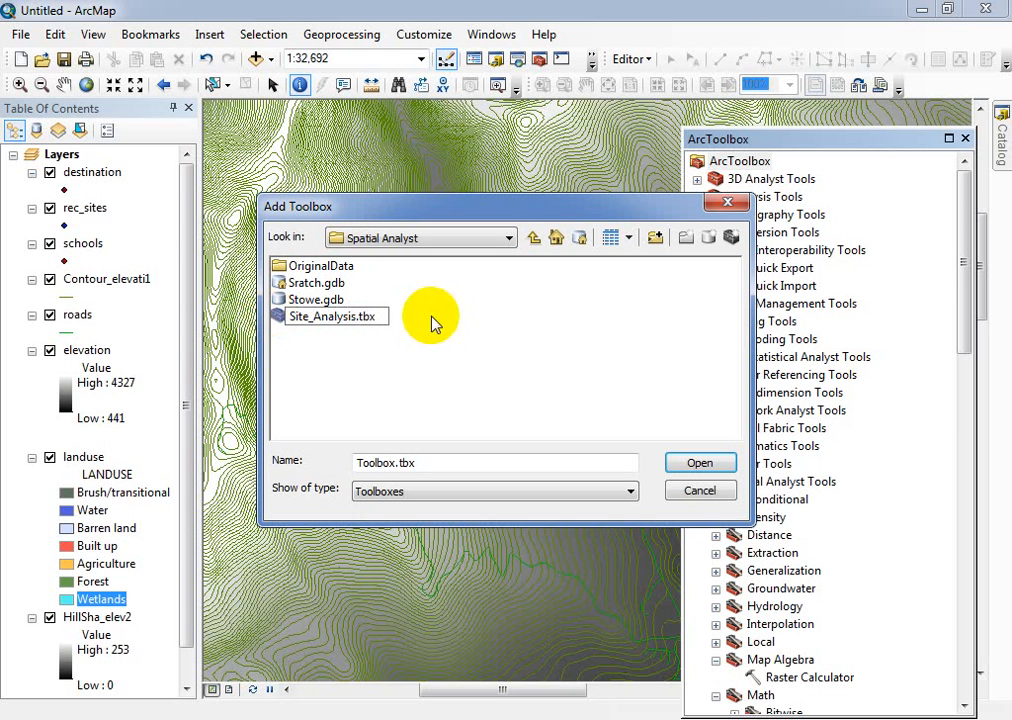
left_click(418, 402)
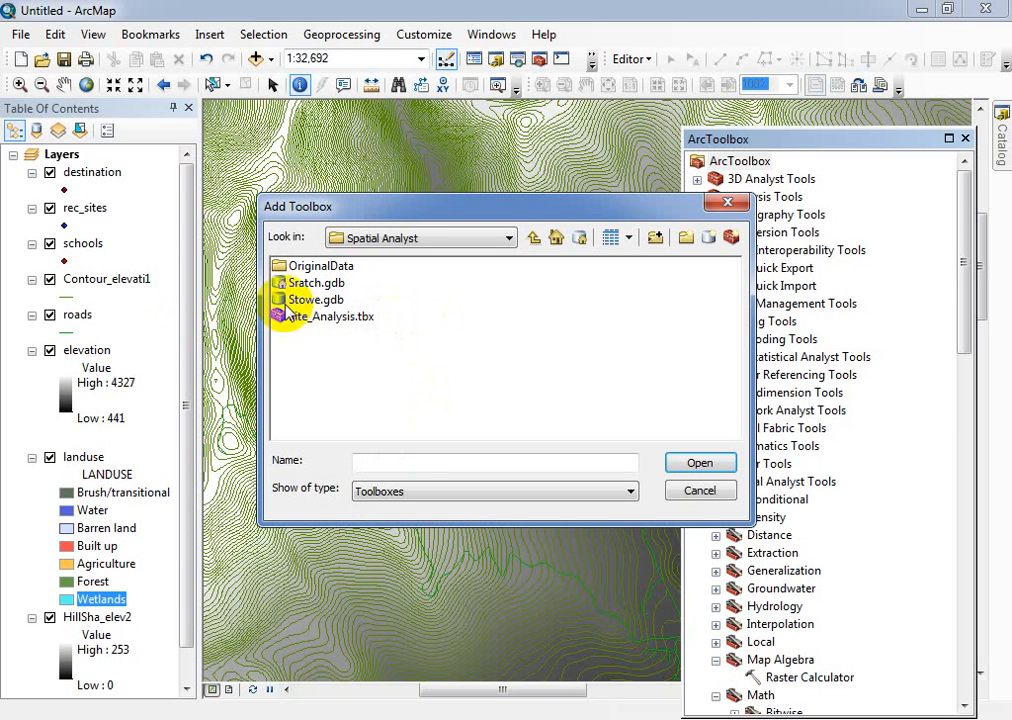
left_click(332, 323)
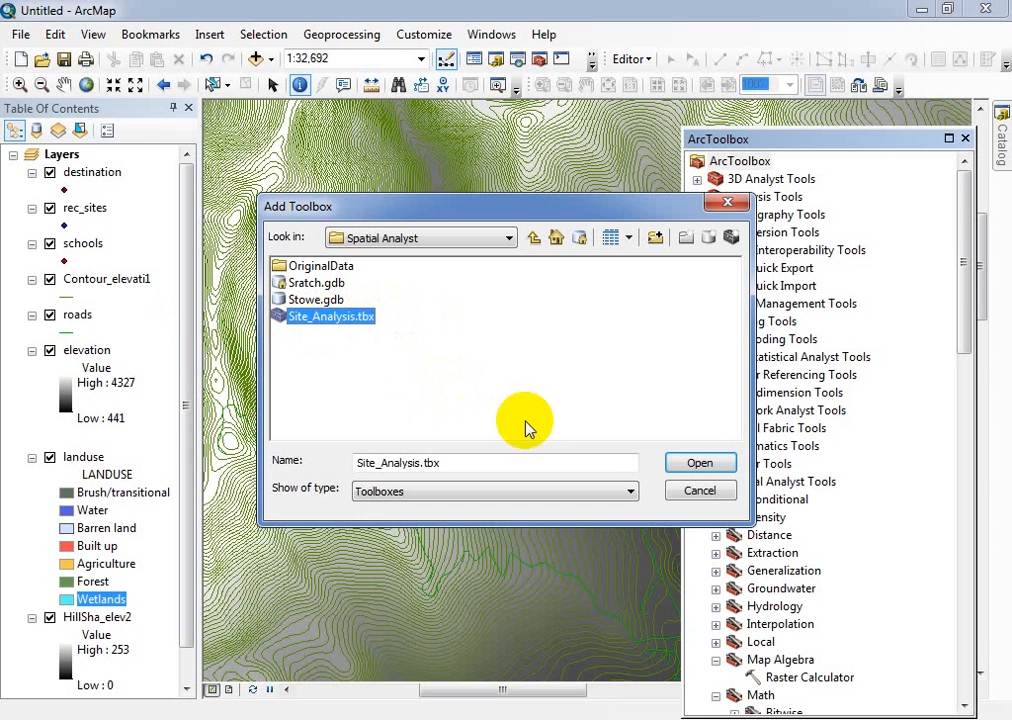
left_click(692, 464)
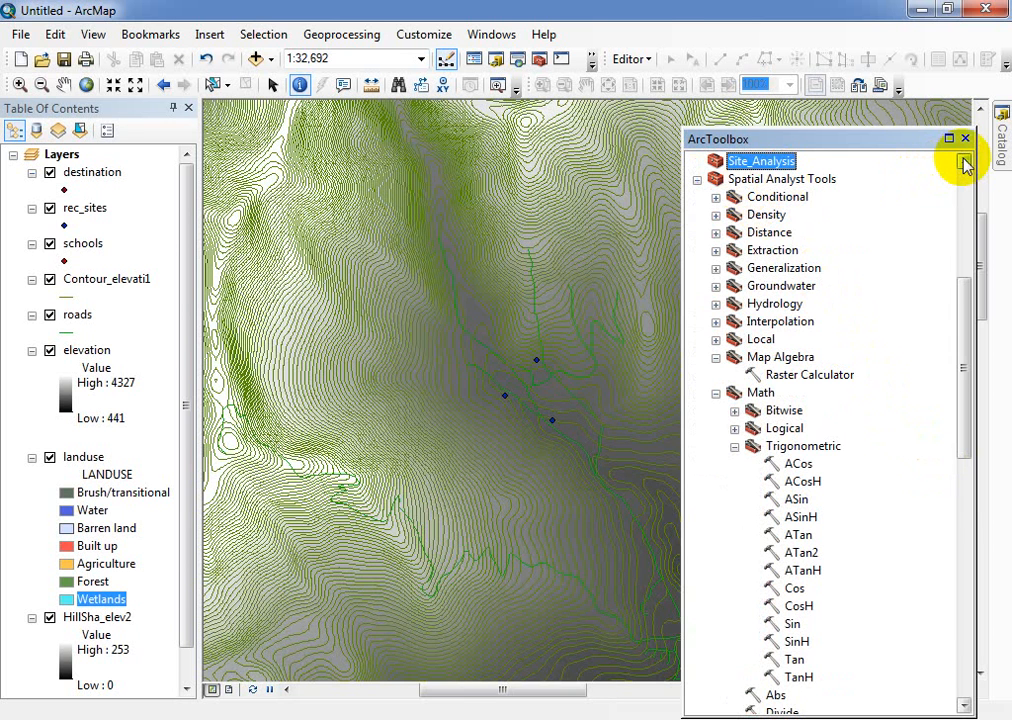
Step: Collapse Spatial Analyst Tools and create a new model in the Site_Analysis toolbox
scroll(968, 108, "up", 1)
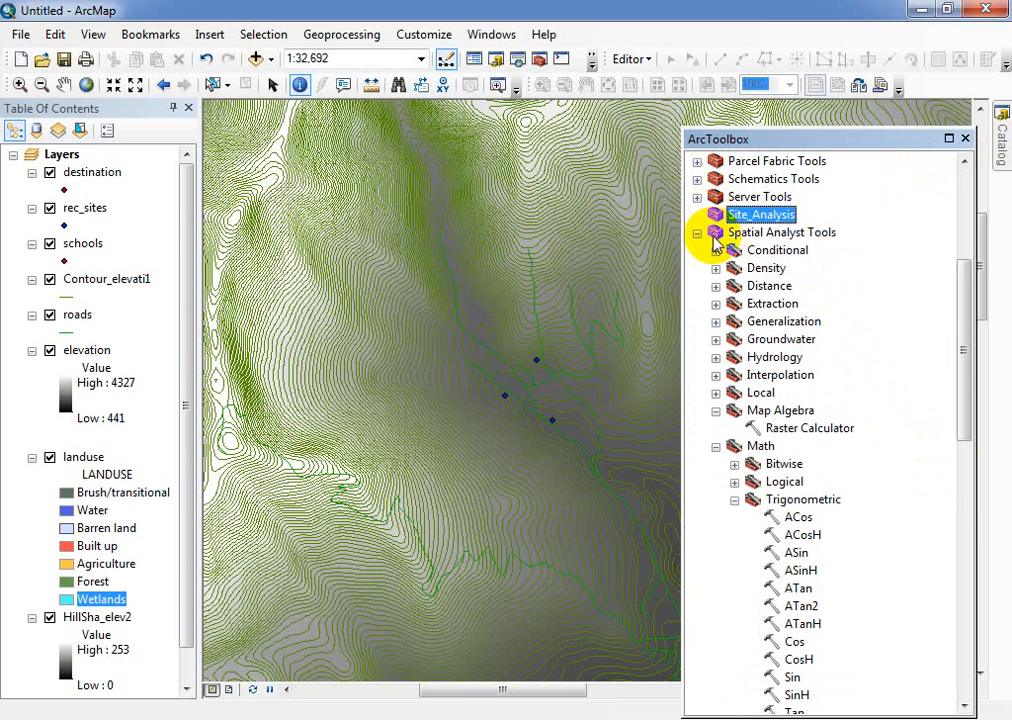
left_click(697, 232)
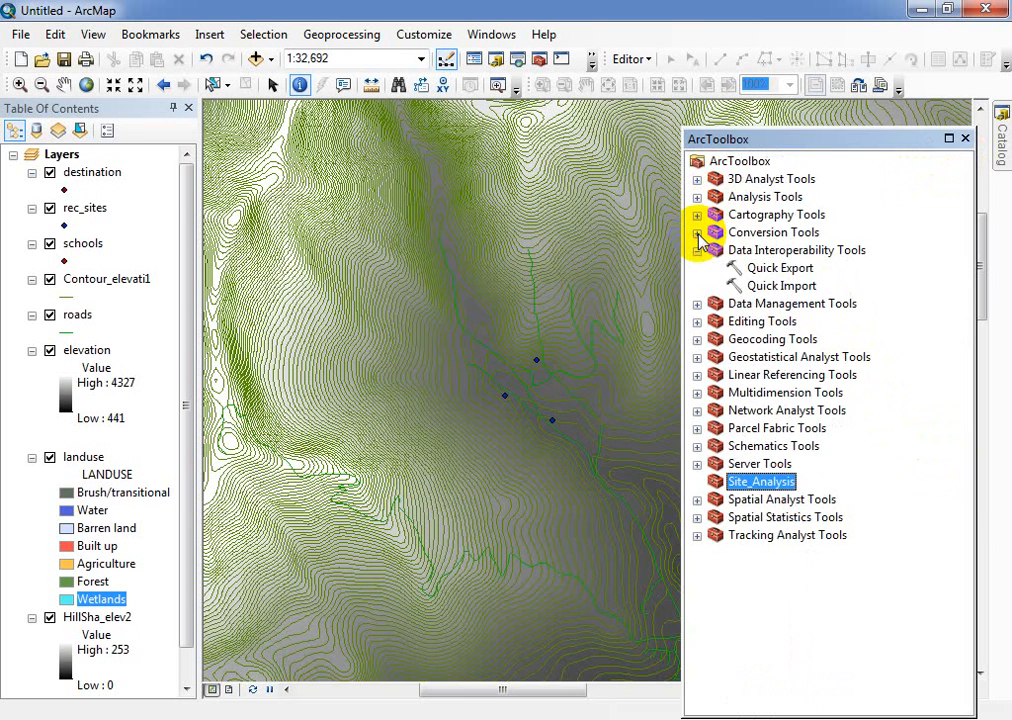
right_click(757, 485)
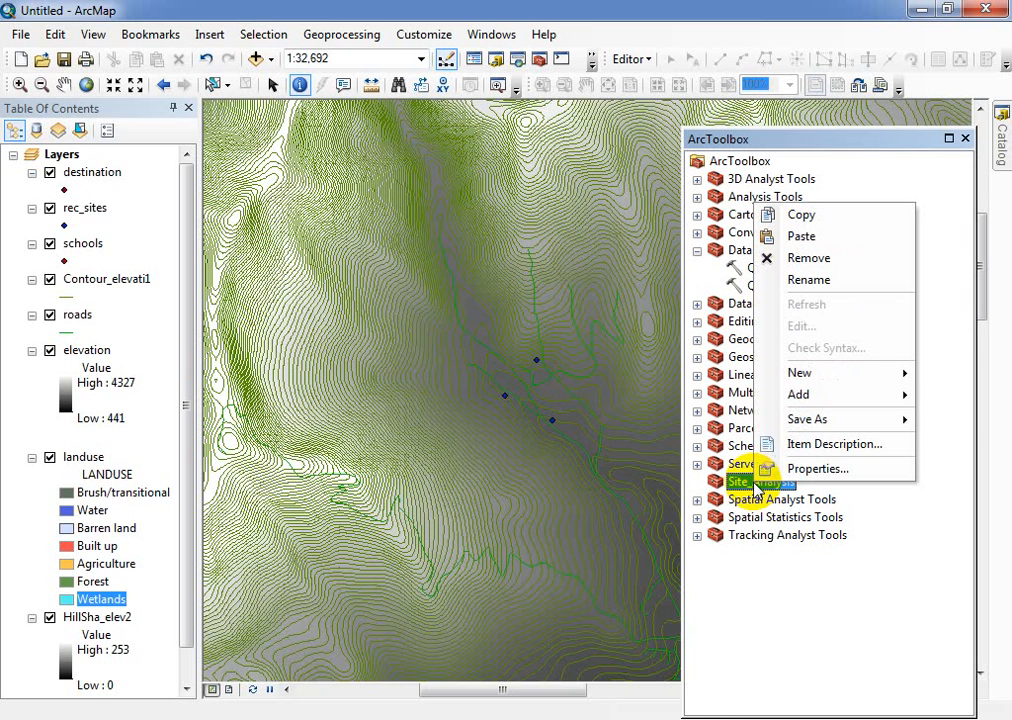
mouse_move(796, 384)
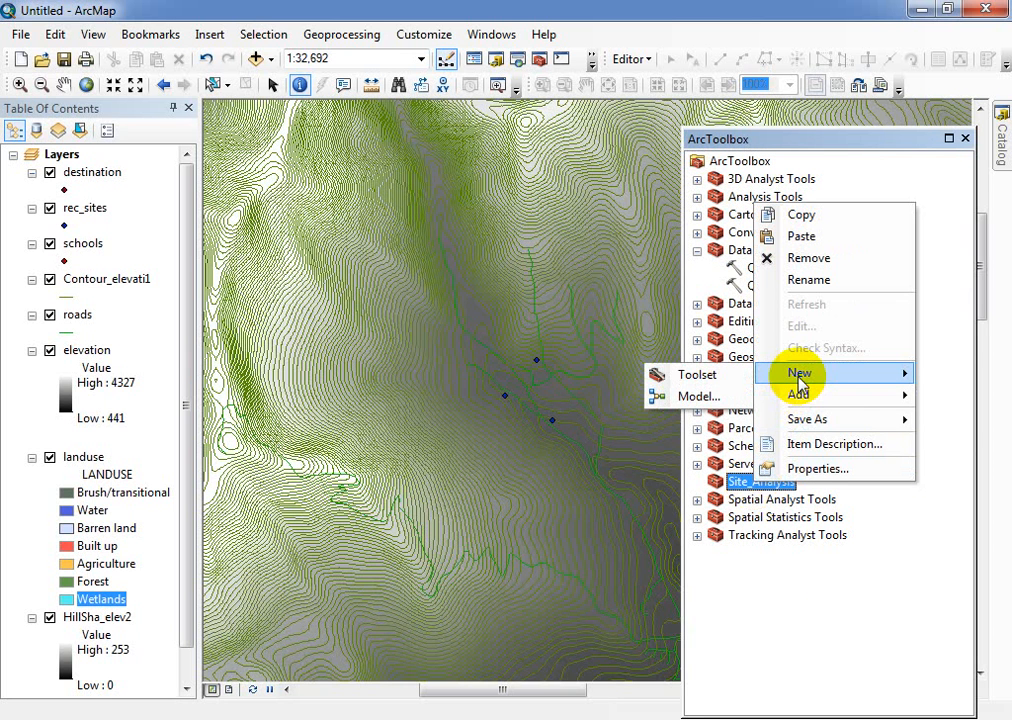
left_click(707, 398)
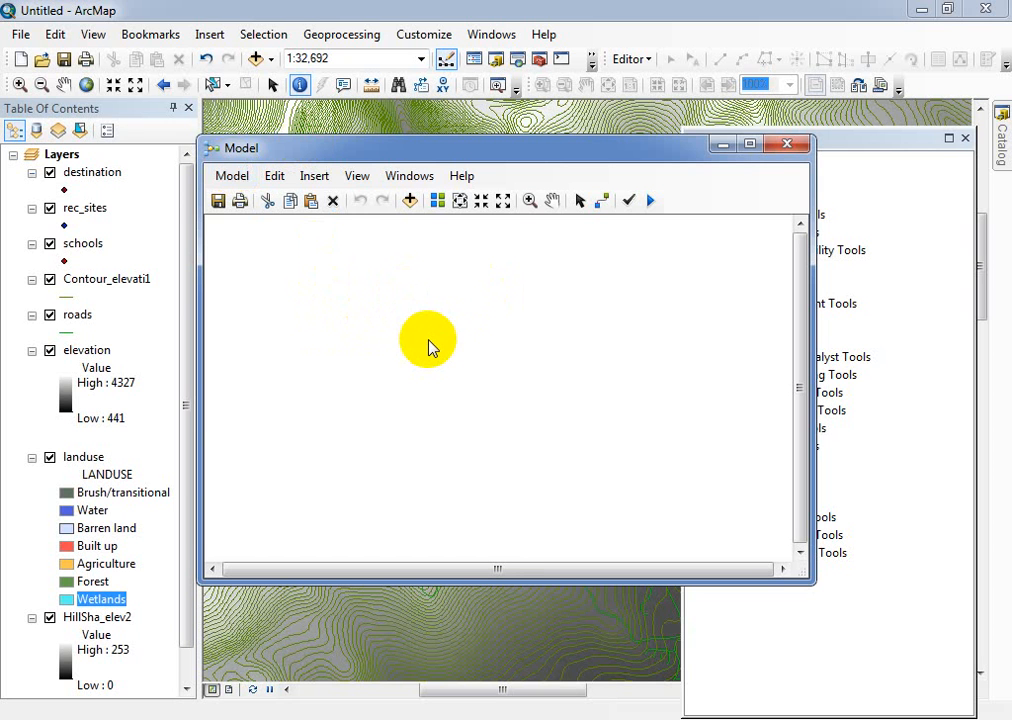
Step: Switch to spatial-analyst-tutorial.pdf in Adobe Reader and read Exercise 3 from creating the model through the model diagram under Deriving datasets
mouse_move(452, 716)
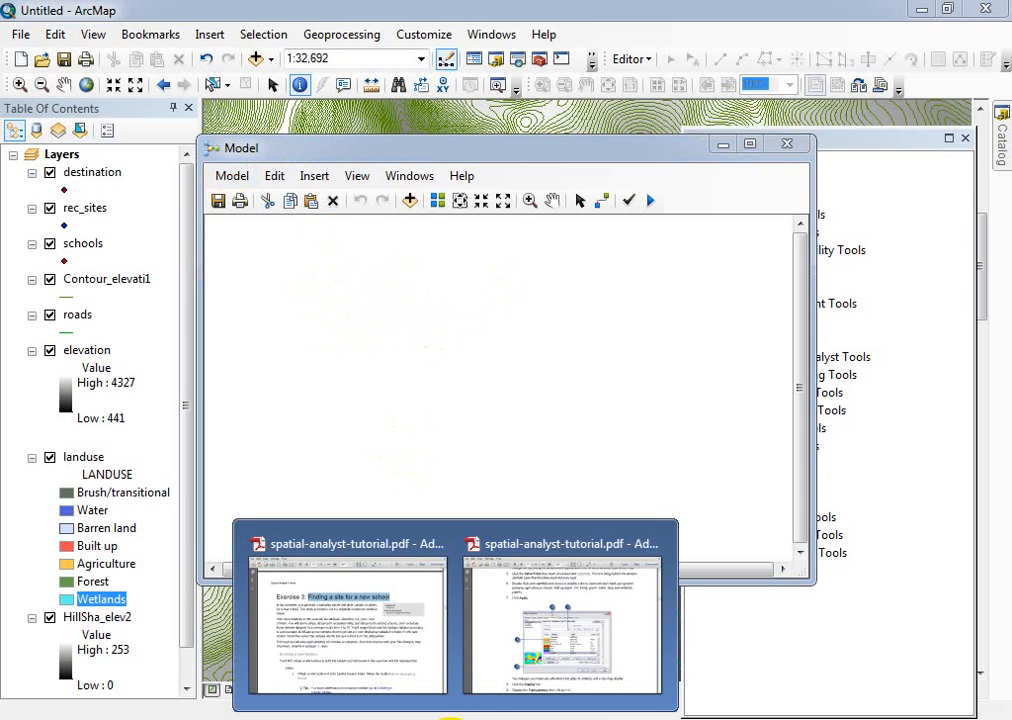
left_click(384, 633)
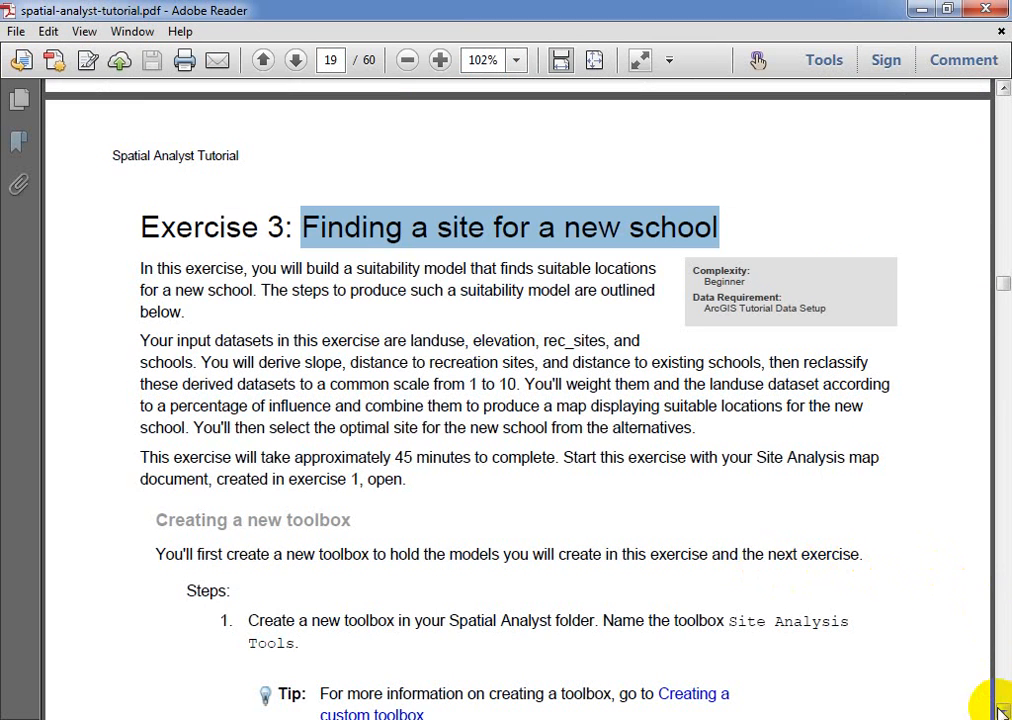
scroll(1001, 709, "down", 10)
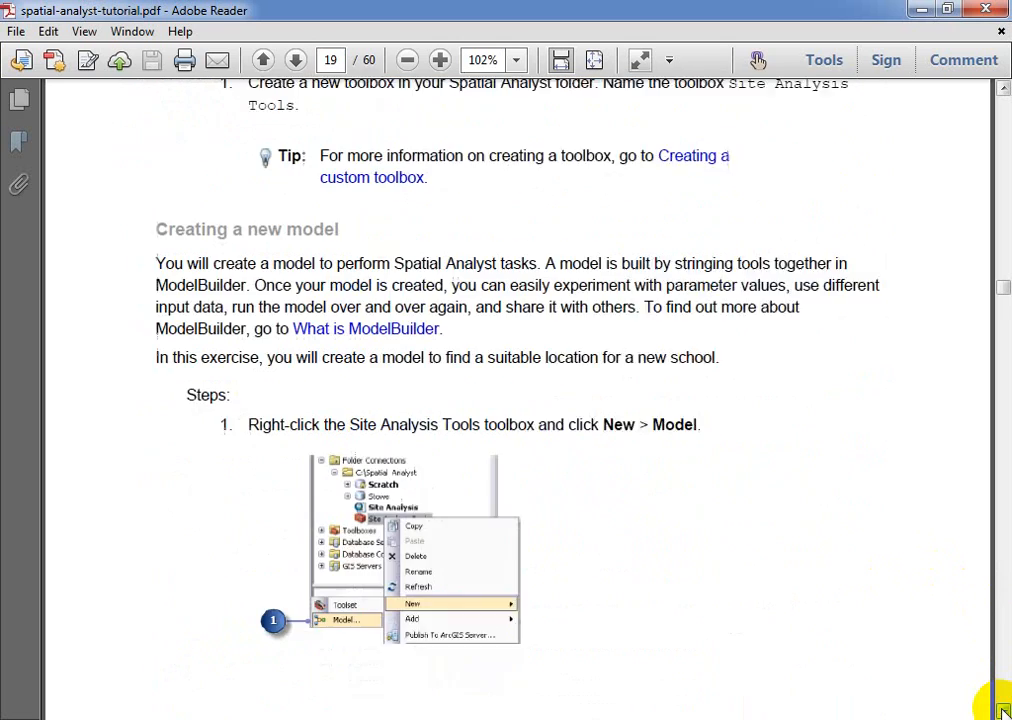
scroll(1001, 709, "down", 13)
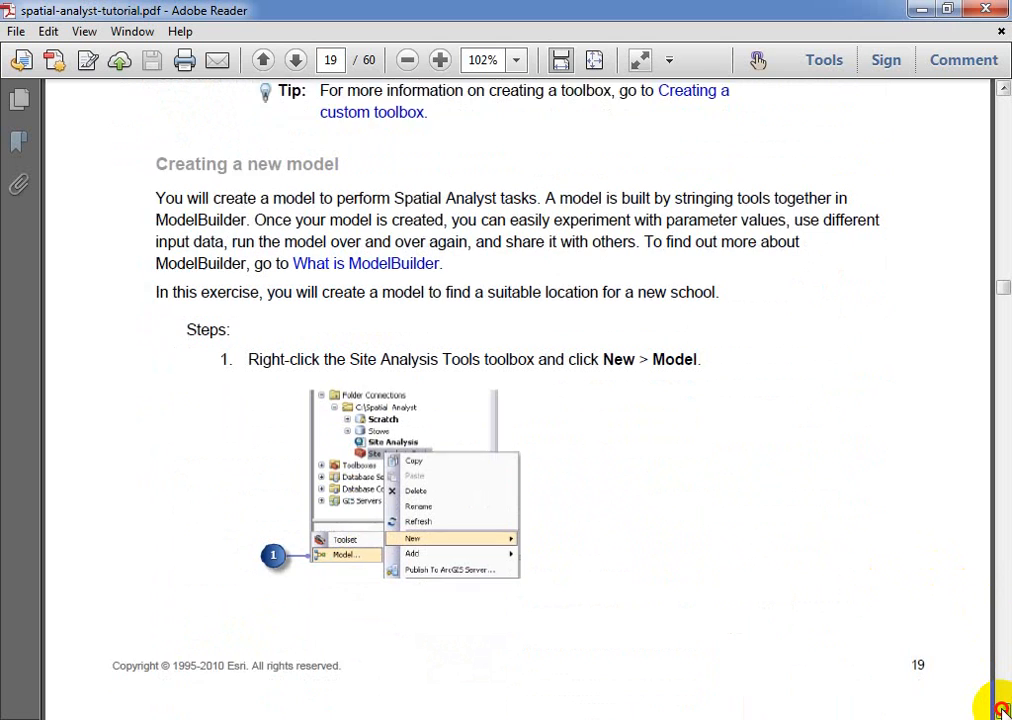
scroll(1001, 709, "down", 1)
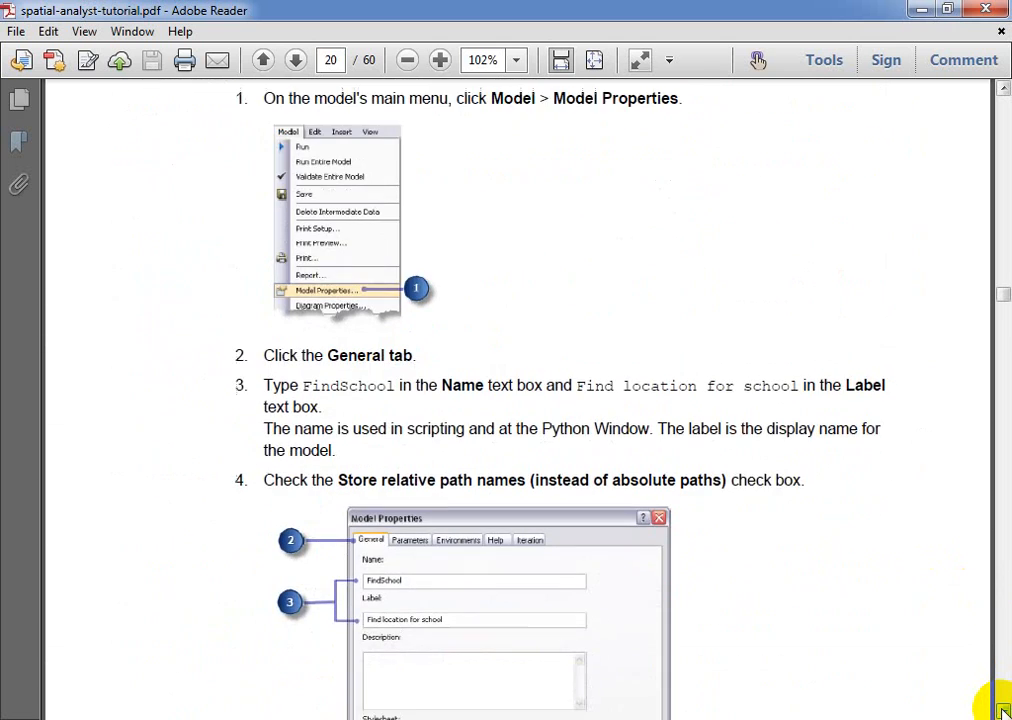
scroll(1001, 709, "down", 13)
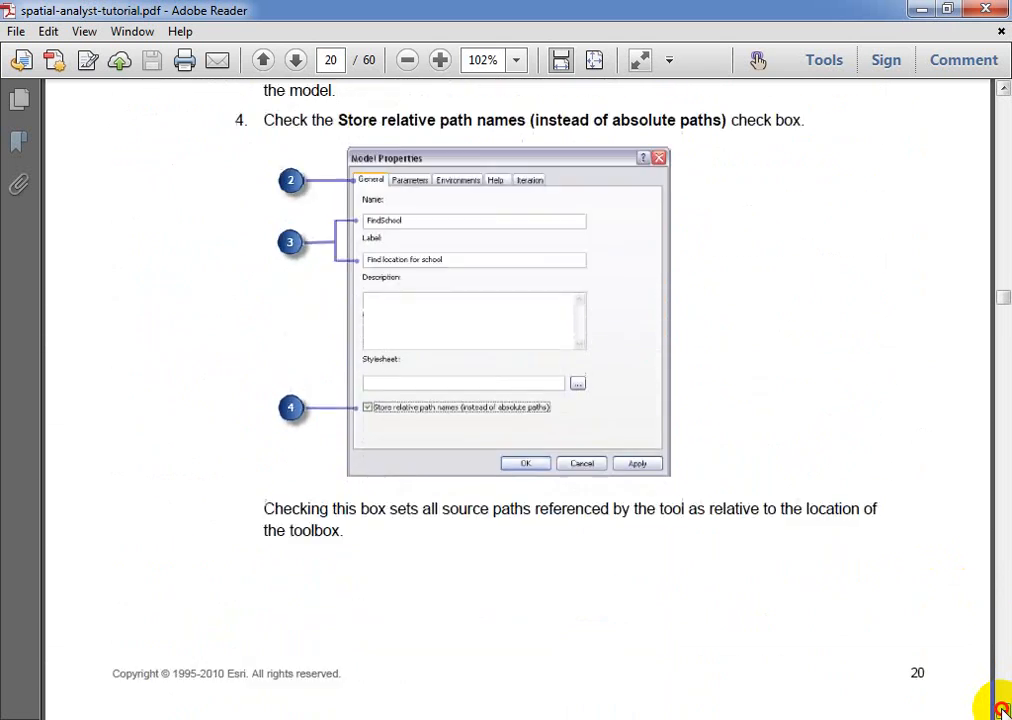
scroll(1001, 709, "down", 16)
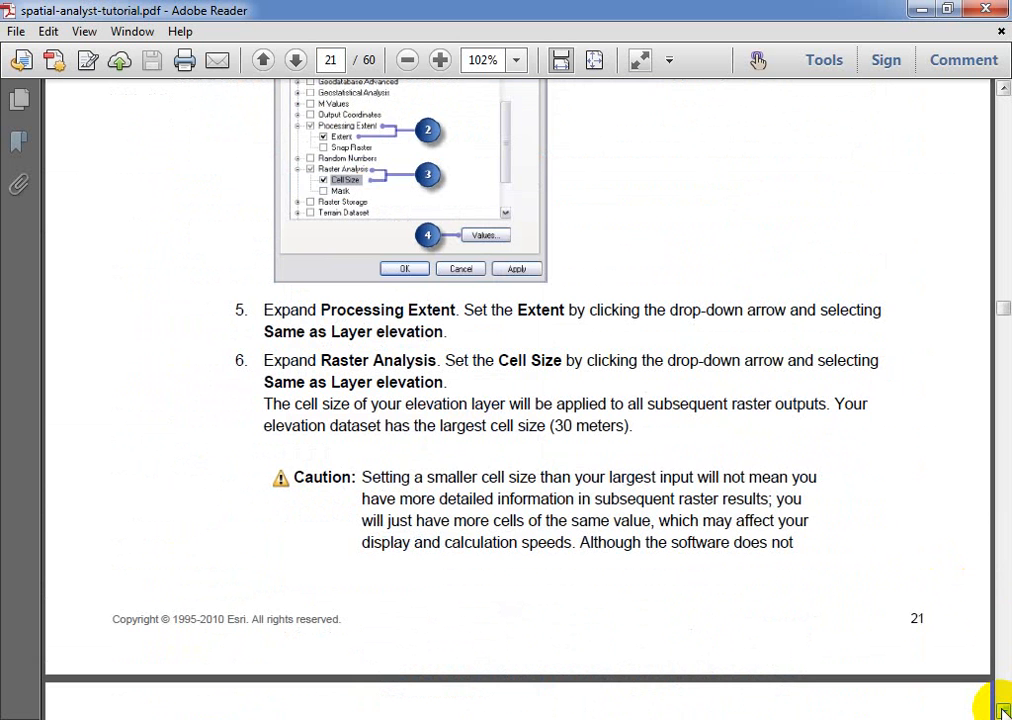
scroll(1001, 709, "down", 1)
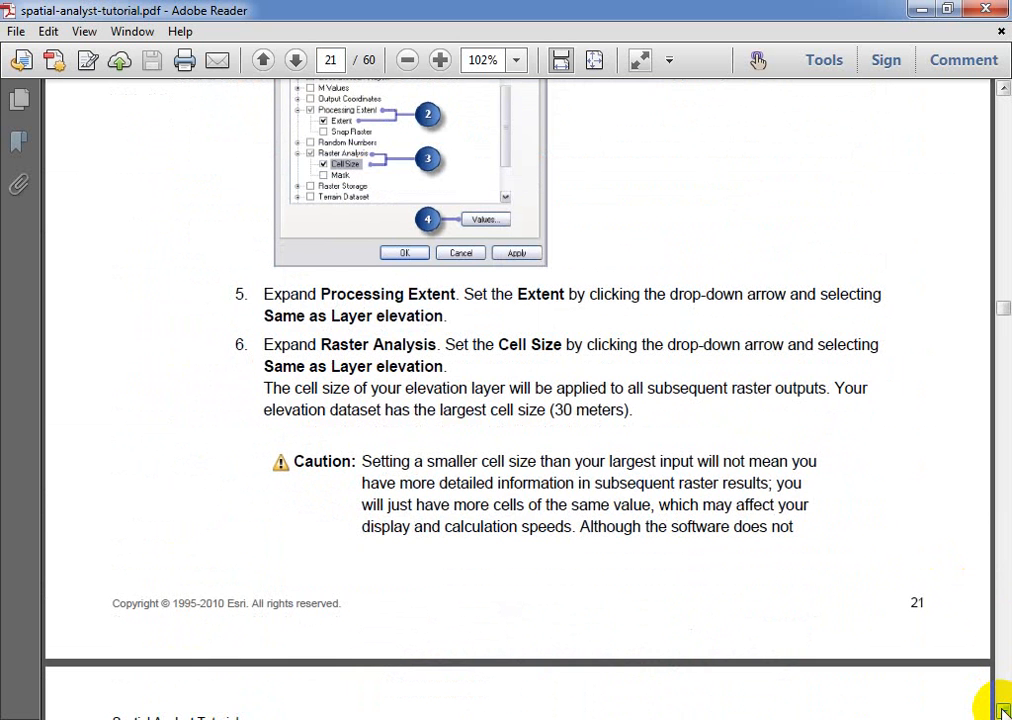
scroll(1001, 709, "down", 7)
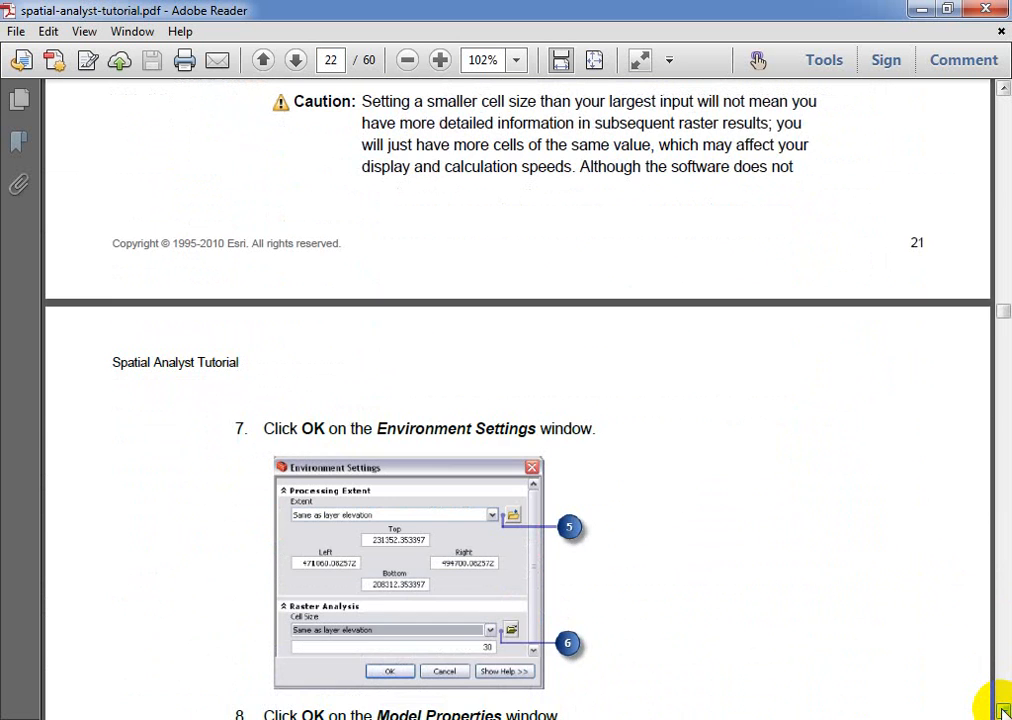
scroll(1001, 709, "down", 14)
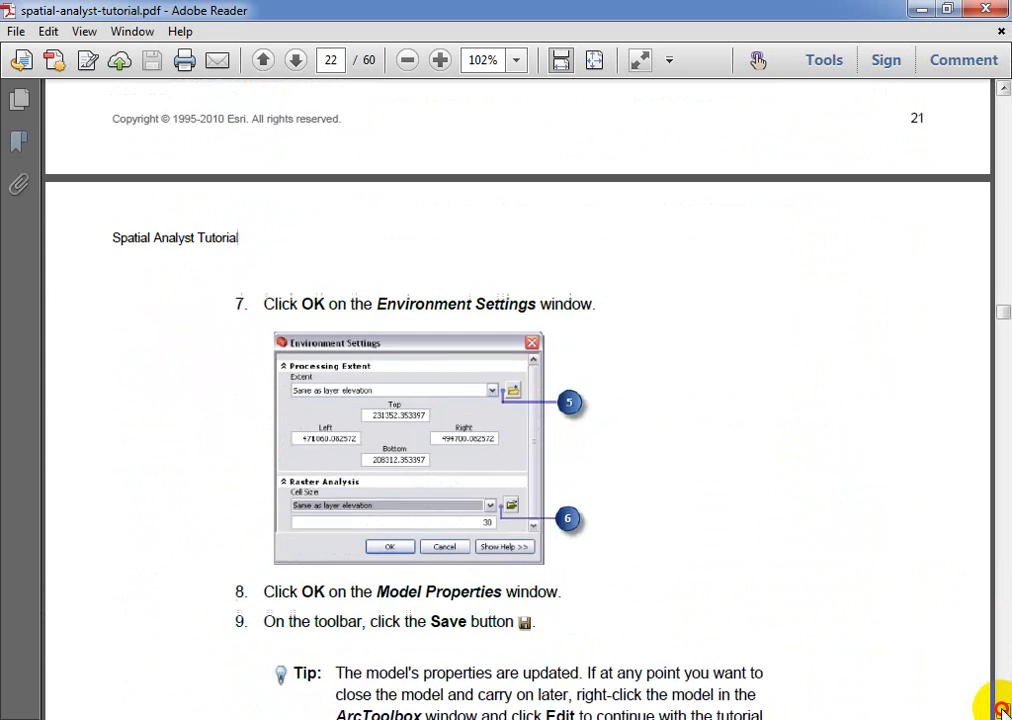
scroll(1001, 709, "down", 8)
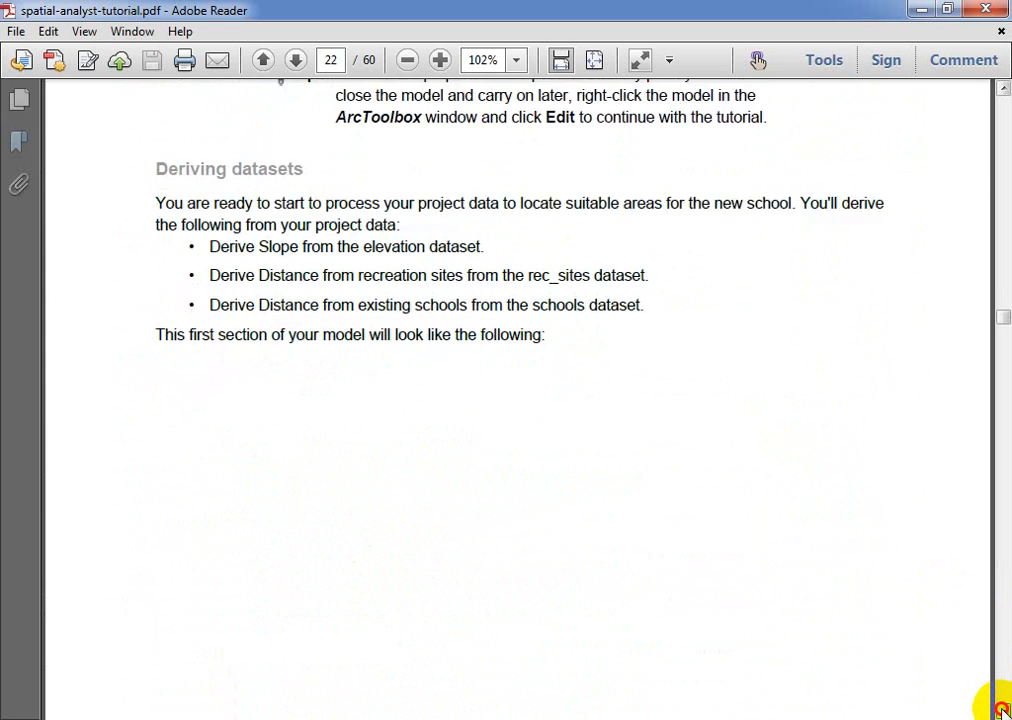
scroll(1001, 709, "down", 8)
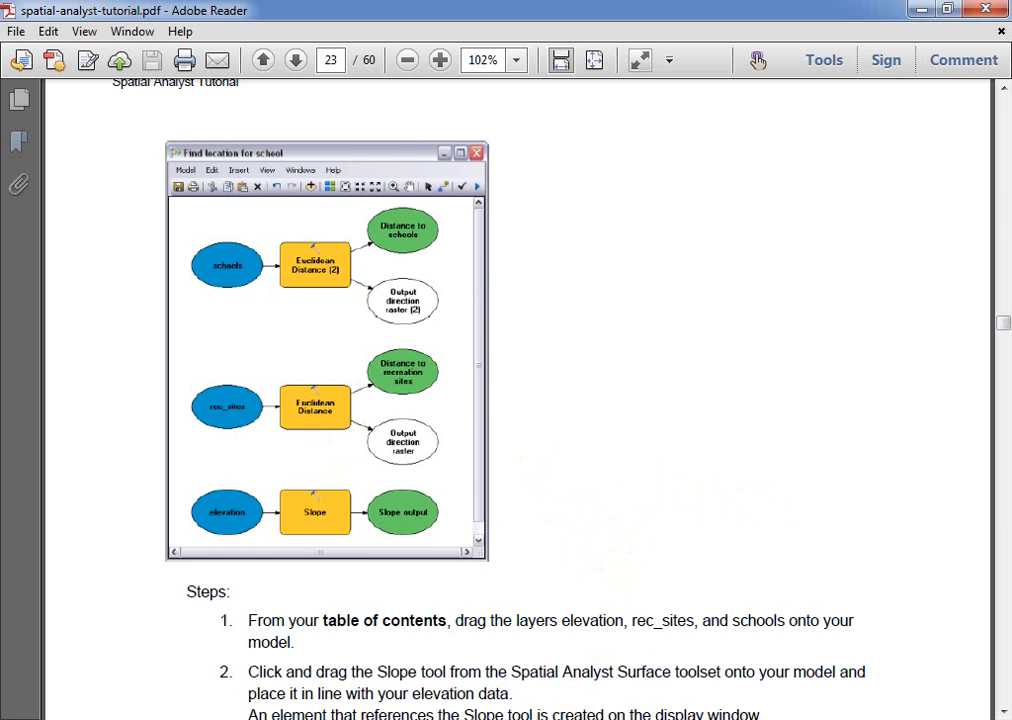
Step: Switch to ArcMap and set the new model's name to FindNewSchool in its model properties
left_click(590, 716)
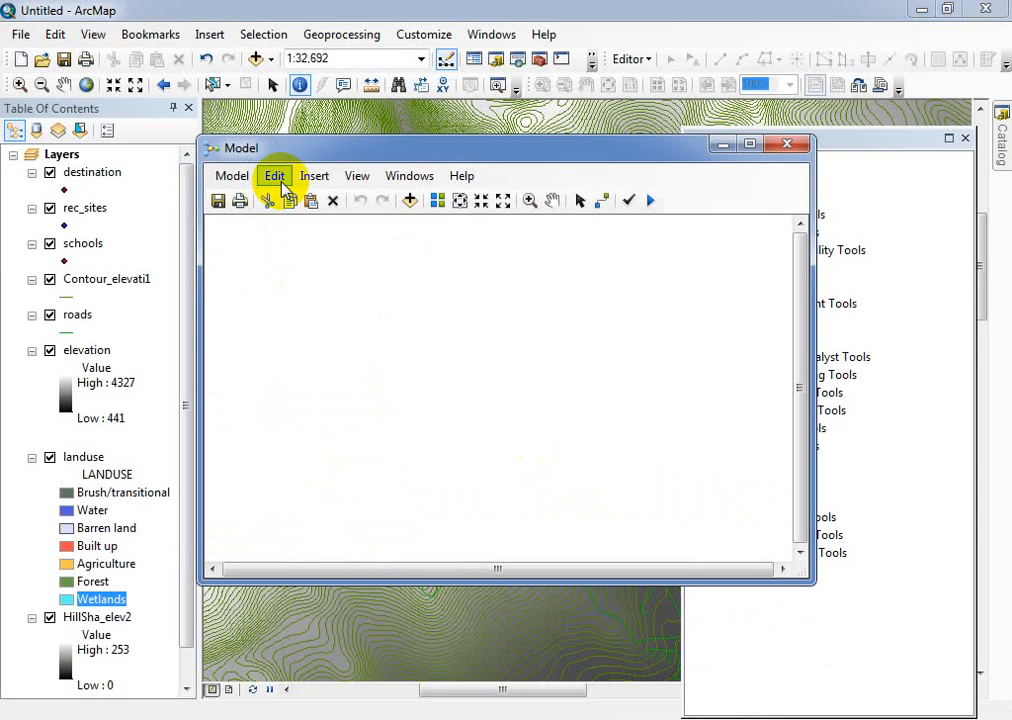
left_click(228, 177)
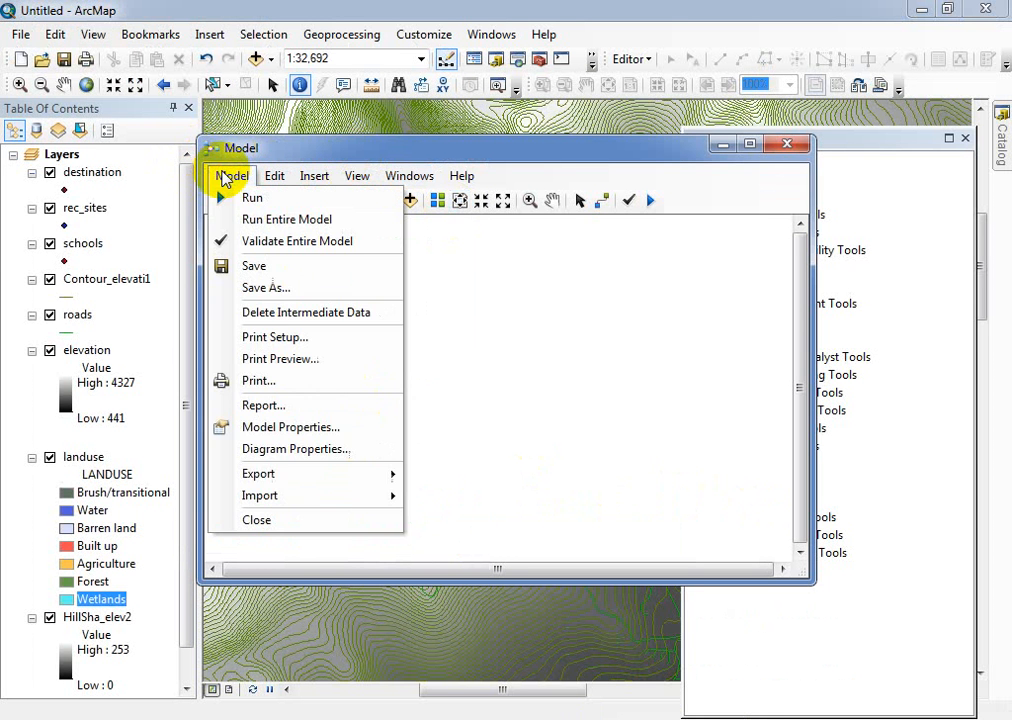
left_click(309, 430)
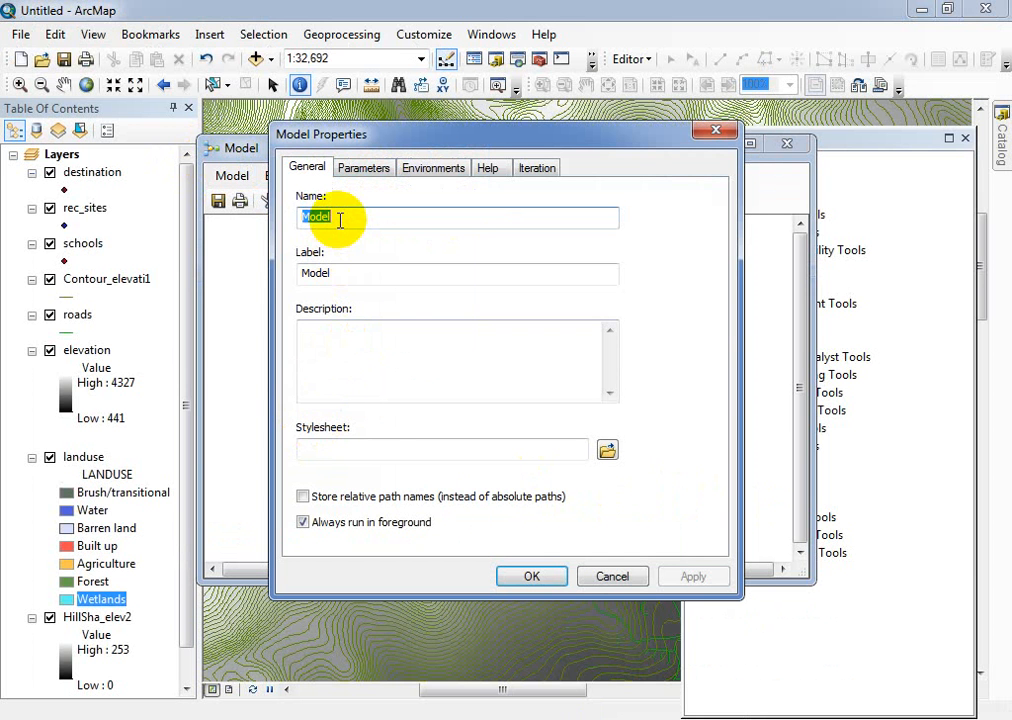
type("S")
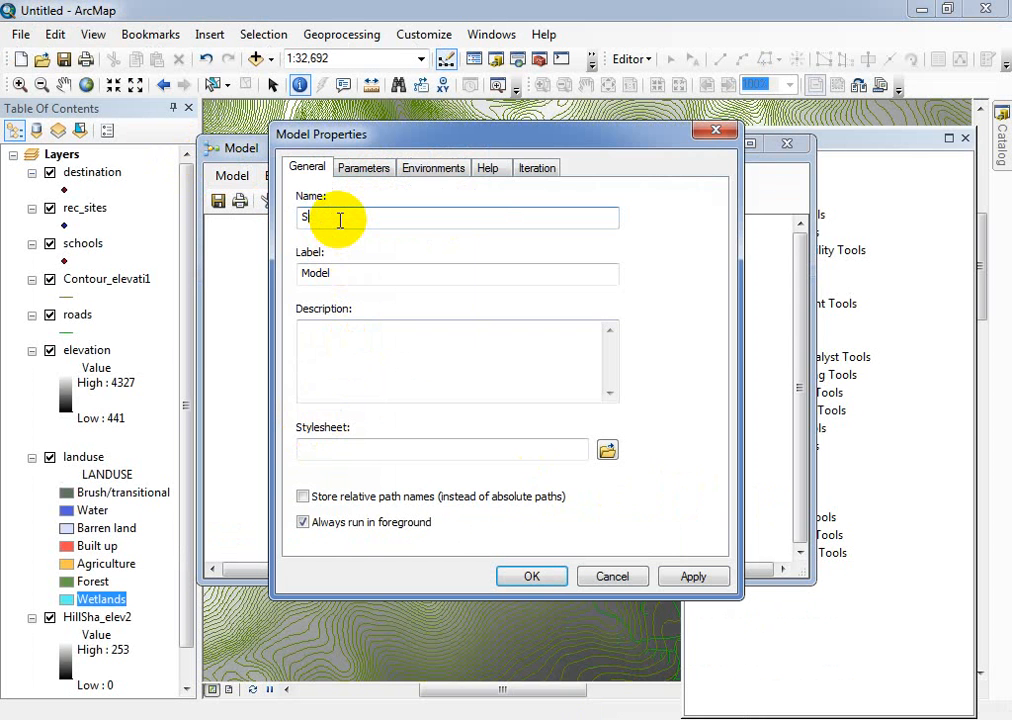
type("FindSchool")
left_click(326, 221)
type("B")
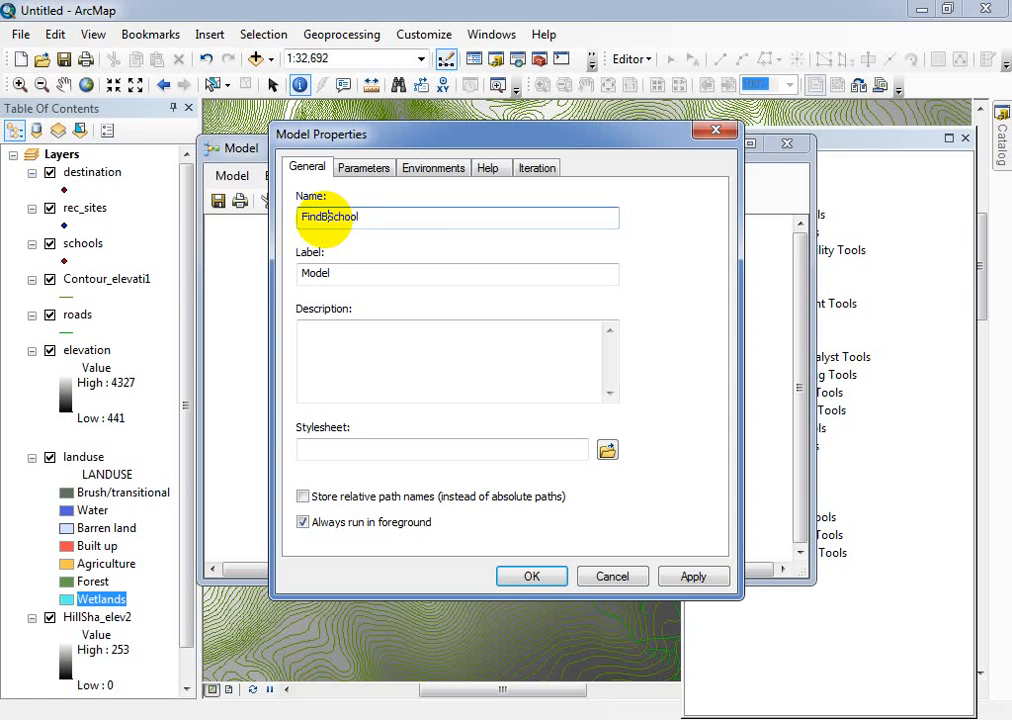
key("BackSpace")
type("New")
Step: Set the model's label to "Find location for school"
left_click(345, 274)
left_click_drag(343, 274, 272, 278)
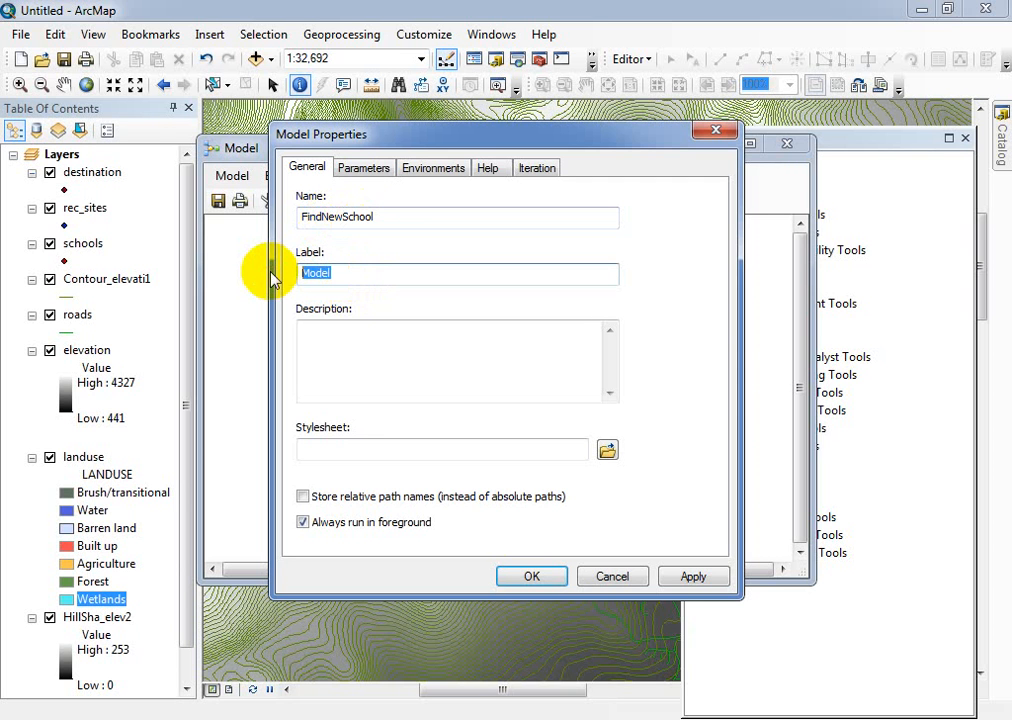
type("Find new loacatio")
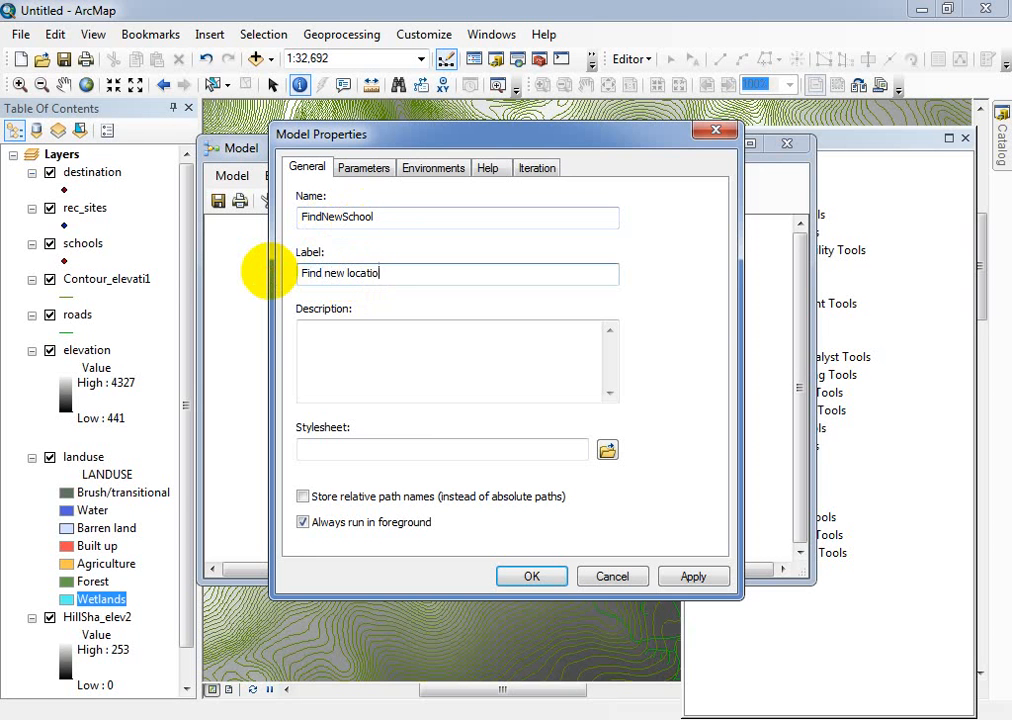
type("n for school")
double_click(337, 275)
key("Delete")
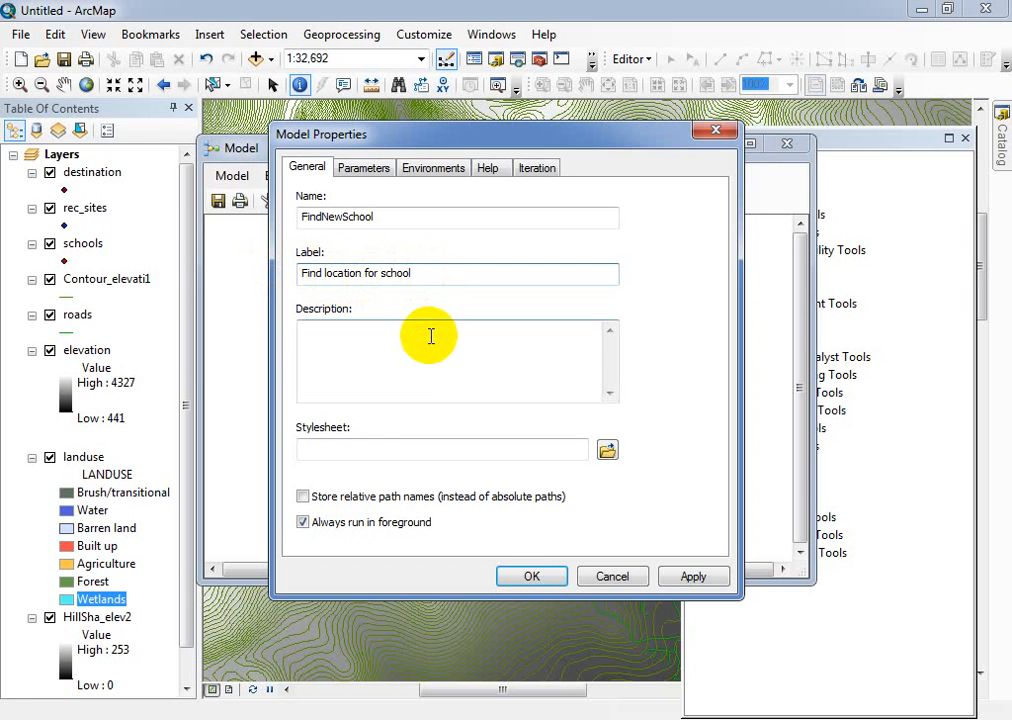
Step: Enable storing relative path names, turn off Always run in foreground, and accept the model properties
left_click(304, 501)
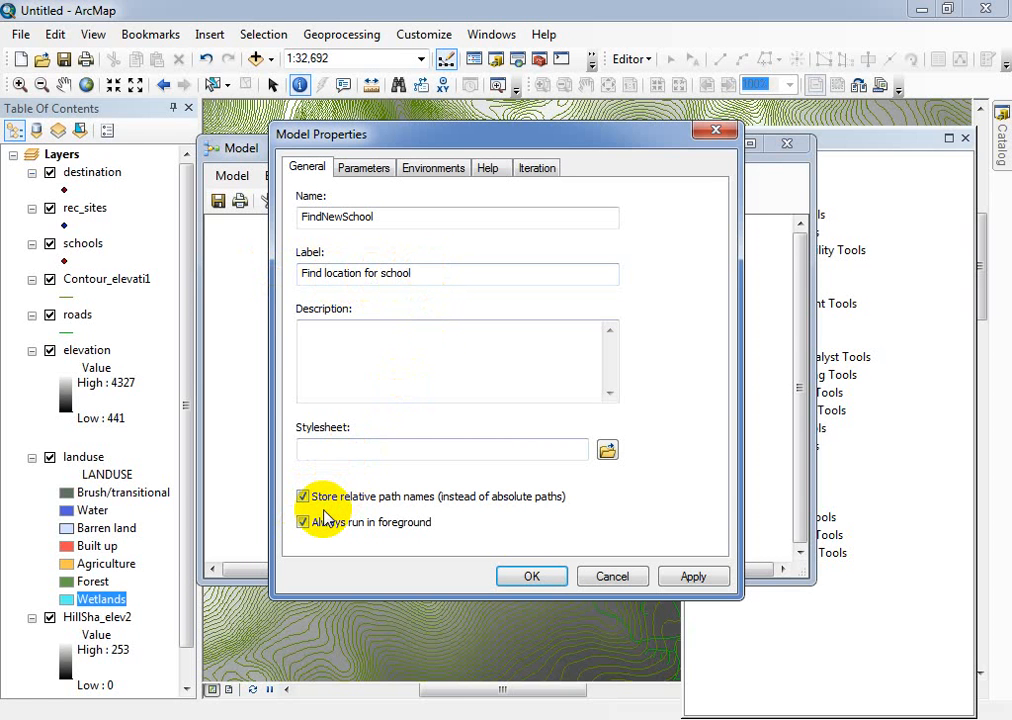
left_click(305, 522)
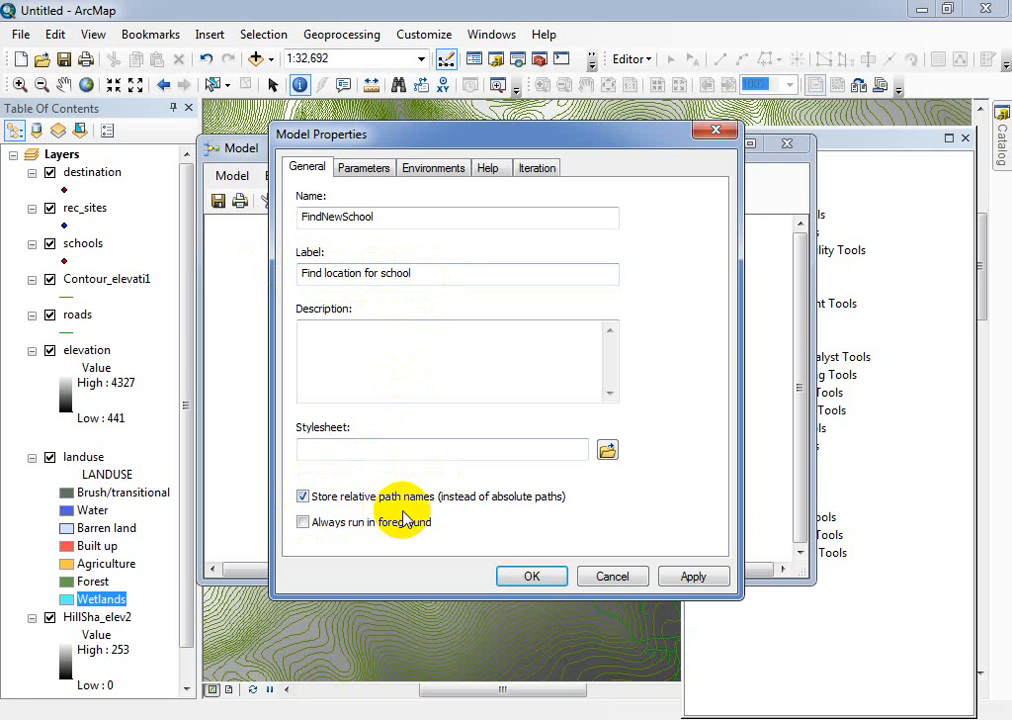
left_click(536, 577)
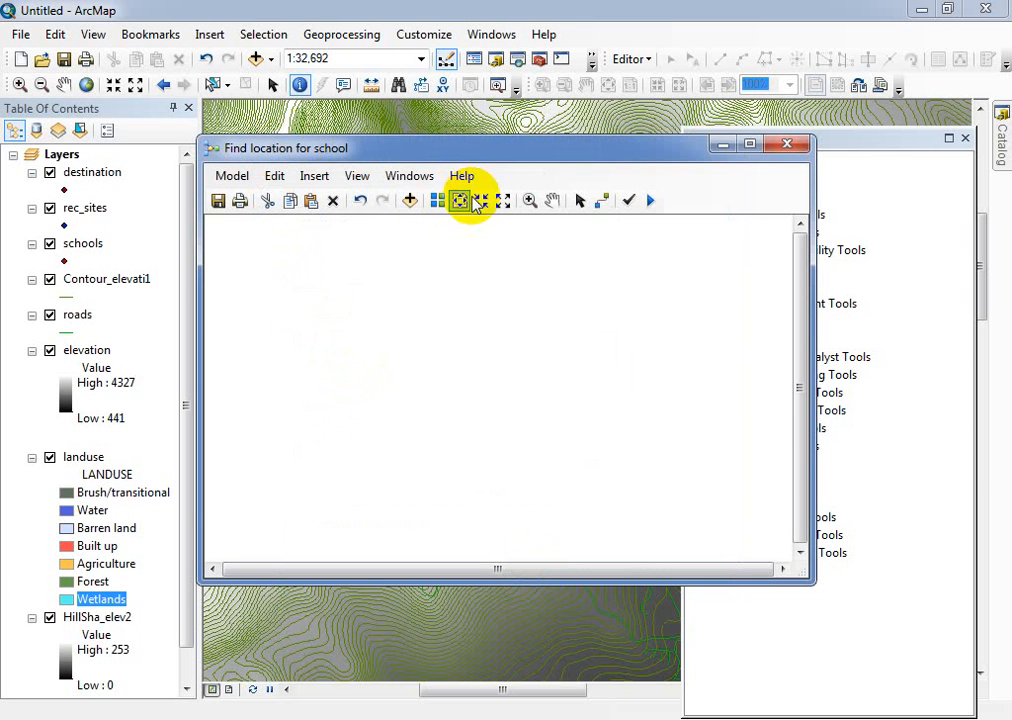
Step: Move the model window clear of ArcToolbox and save the model
left_click_drag(501, 149, 255, 145)
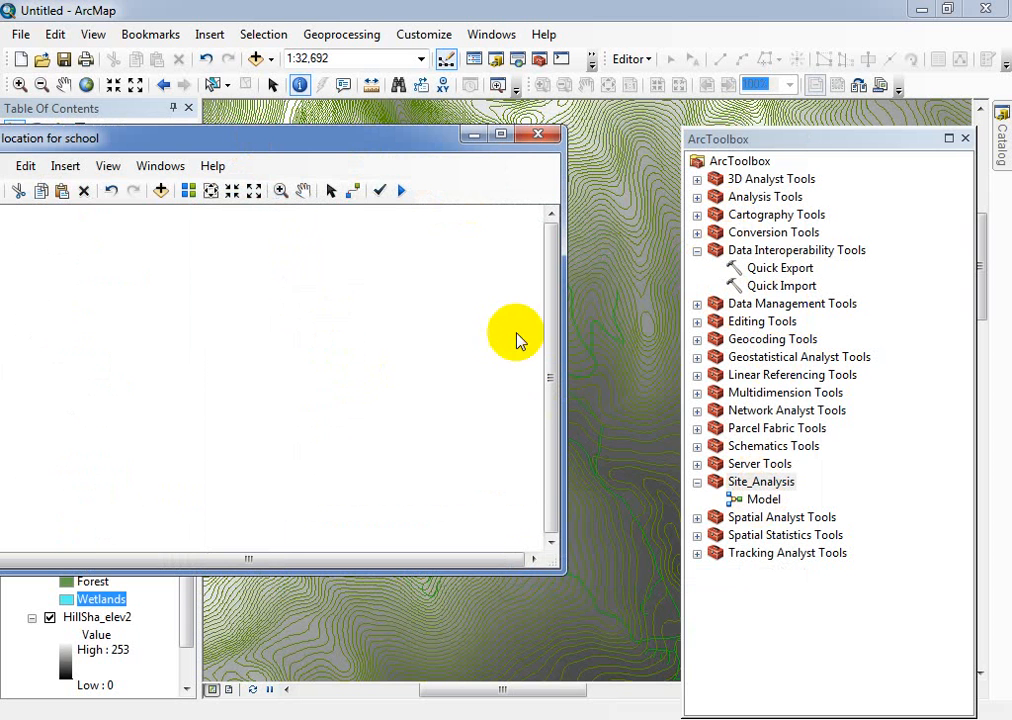
left_click_drag(330, 145, 433, 121)
left_click(74, 166)
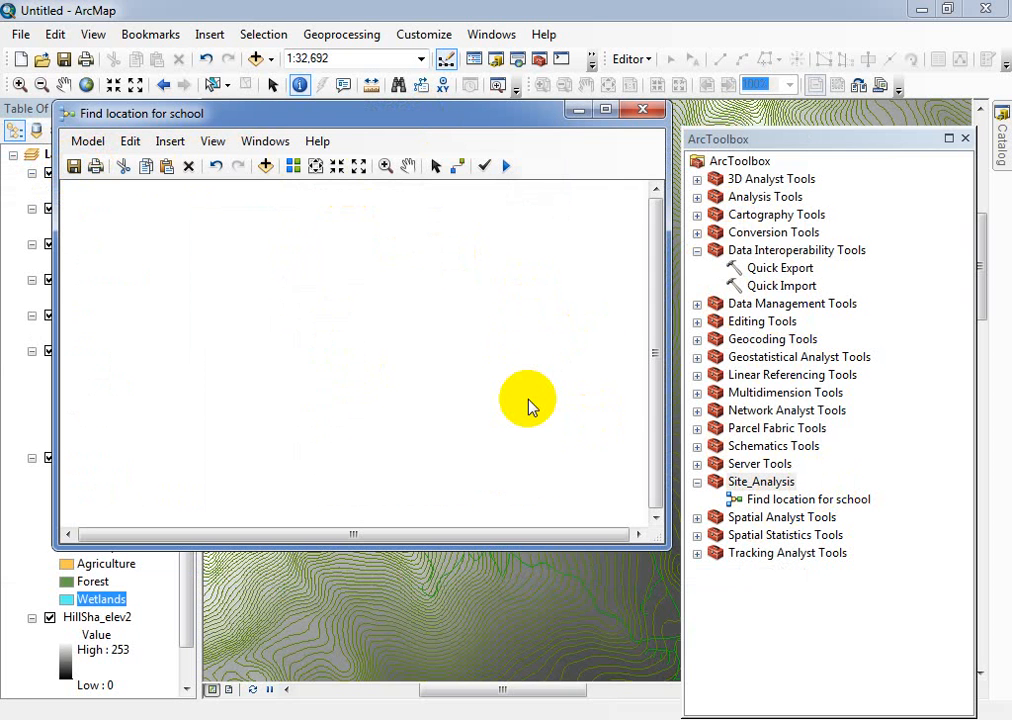
Step: Reopen the model's properties and select Extent under Processing Extent as an environment setting to override
left_click(86, 141)
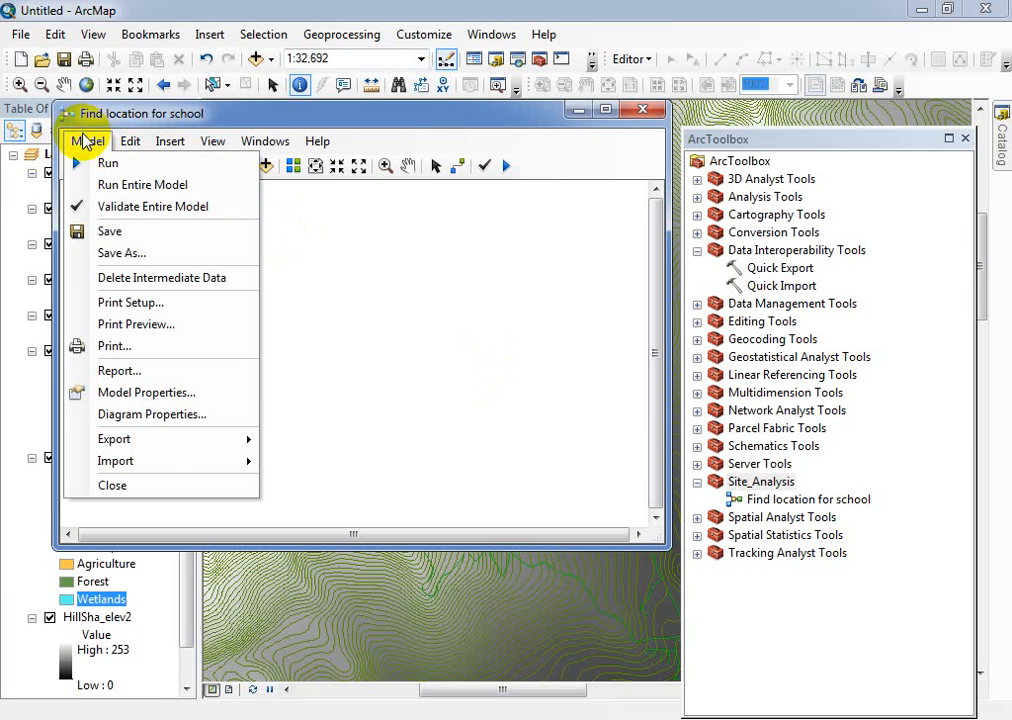
left_click(174, 392)
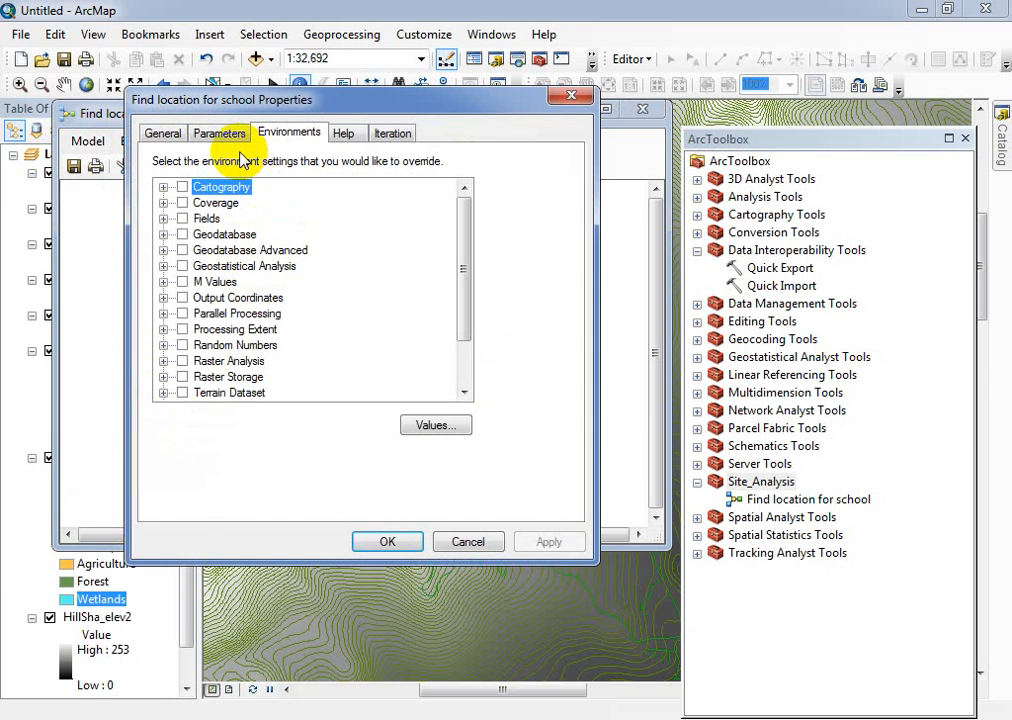
left_click(164, 136)
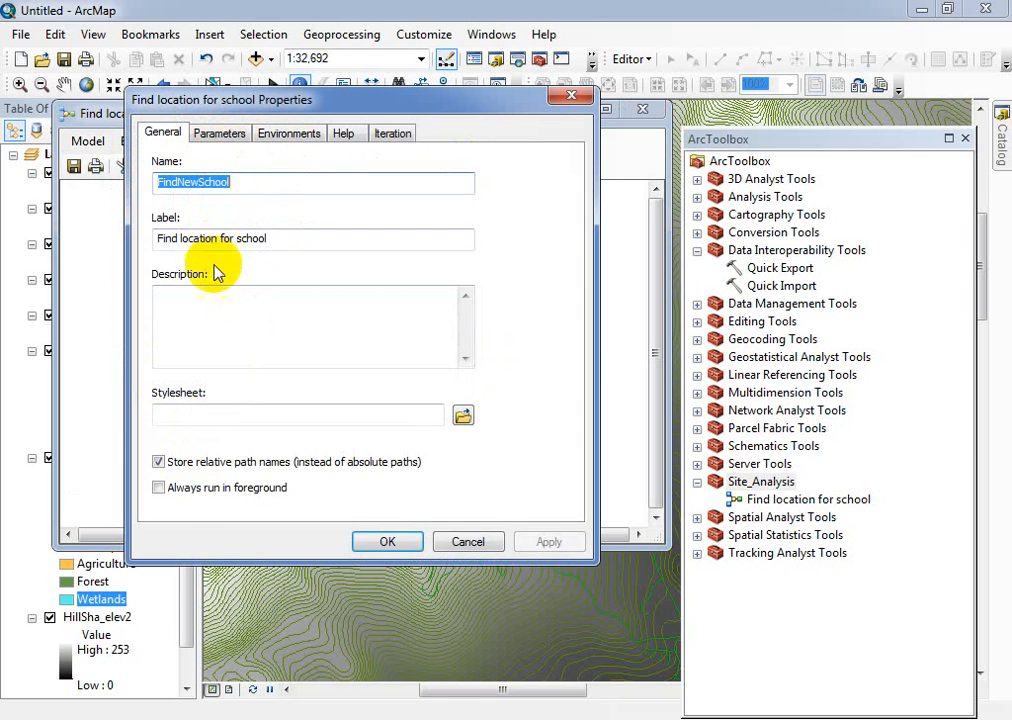
left_click(270, 140)
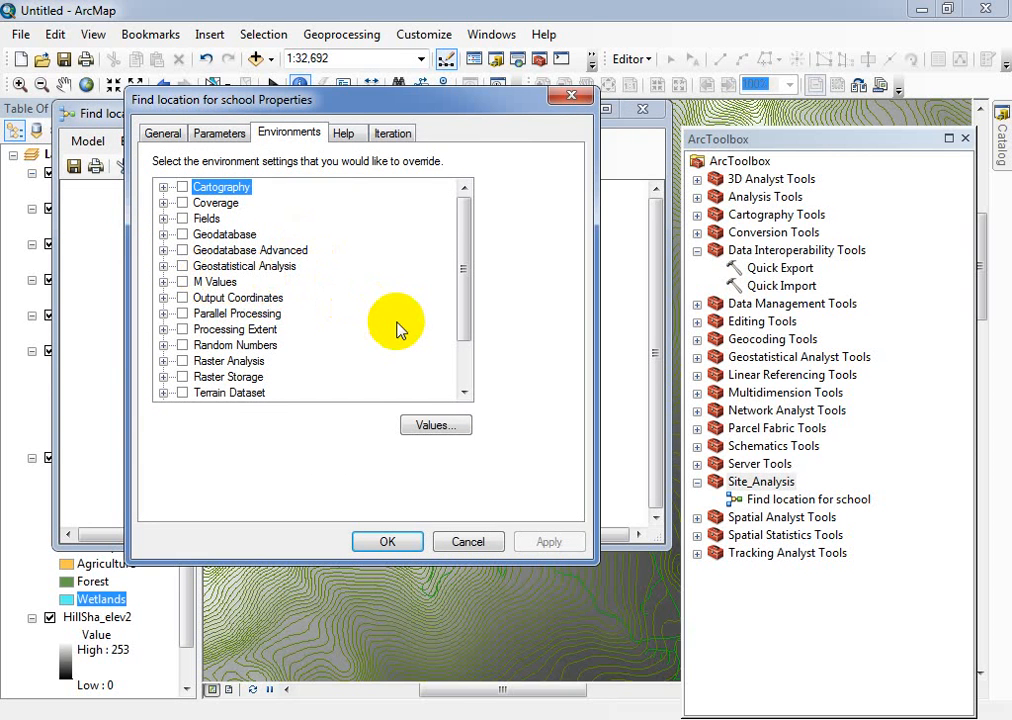
left_click(461, 263)
left_click_drag(461, 263, 463, 305)
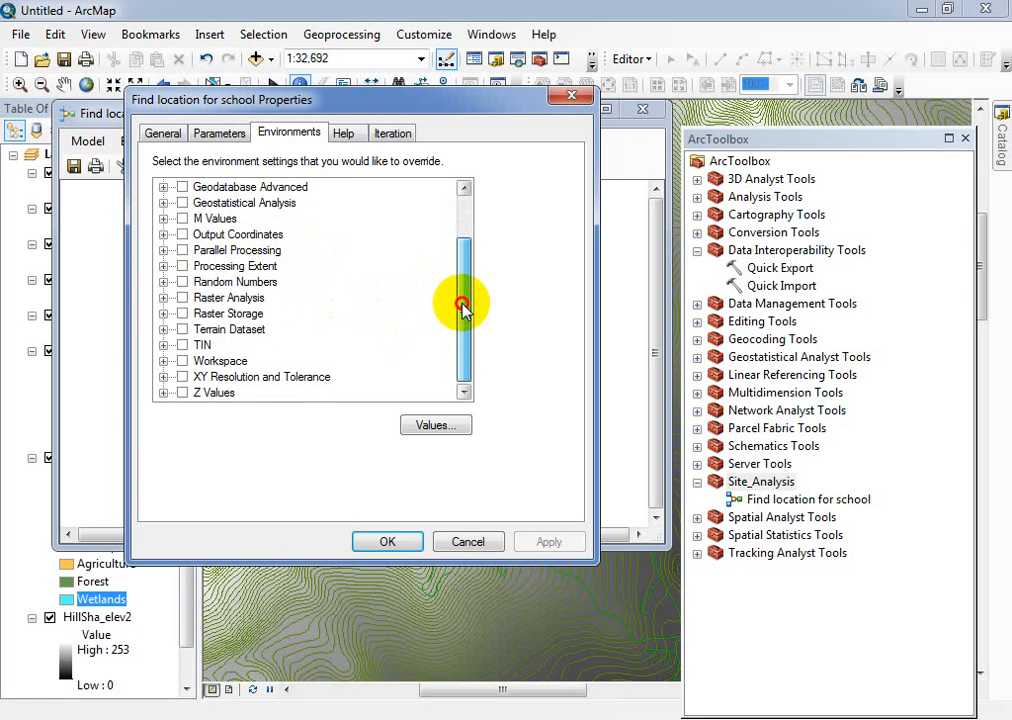
left_click_drag(461, 305, 451, 264)
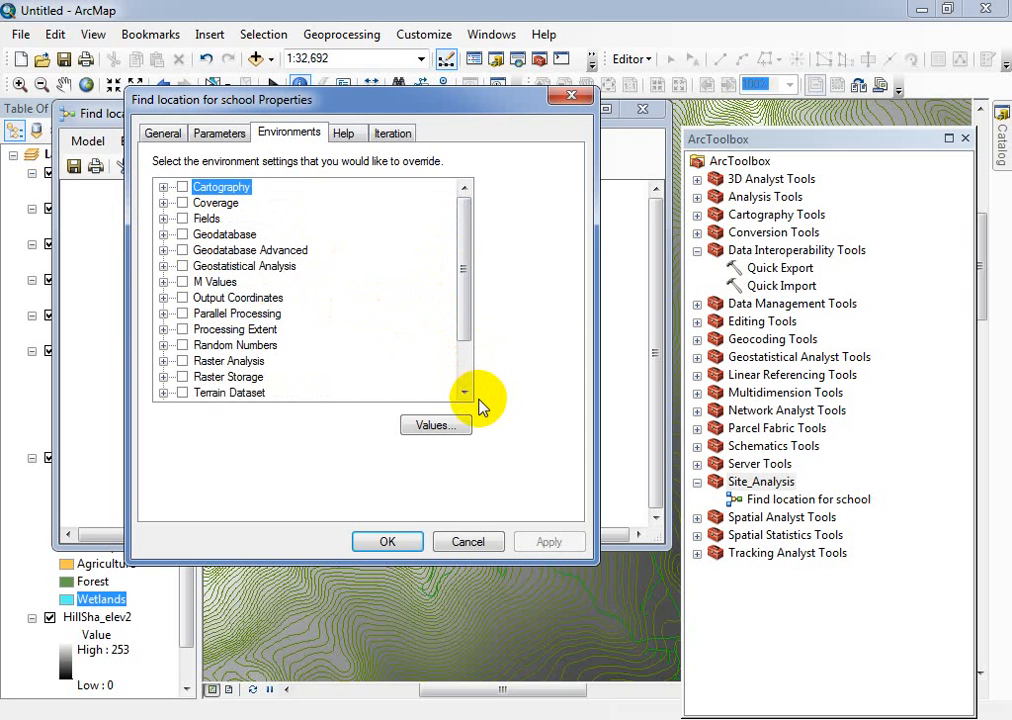
left_click(164, 330)
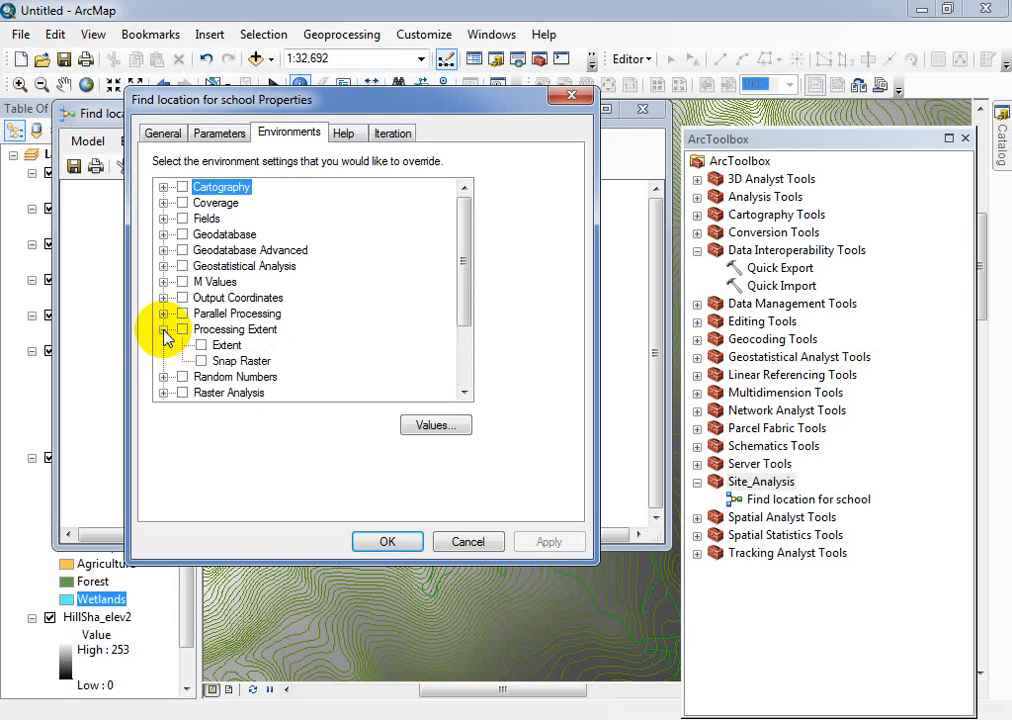
left_click(201, 345)
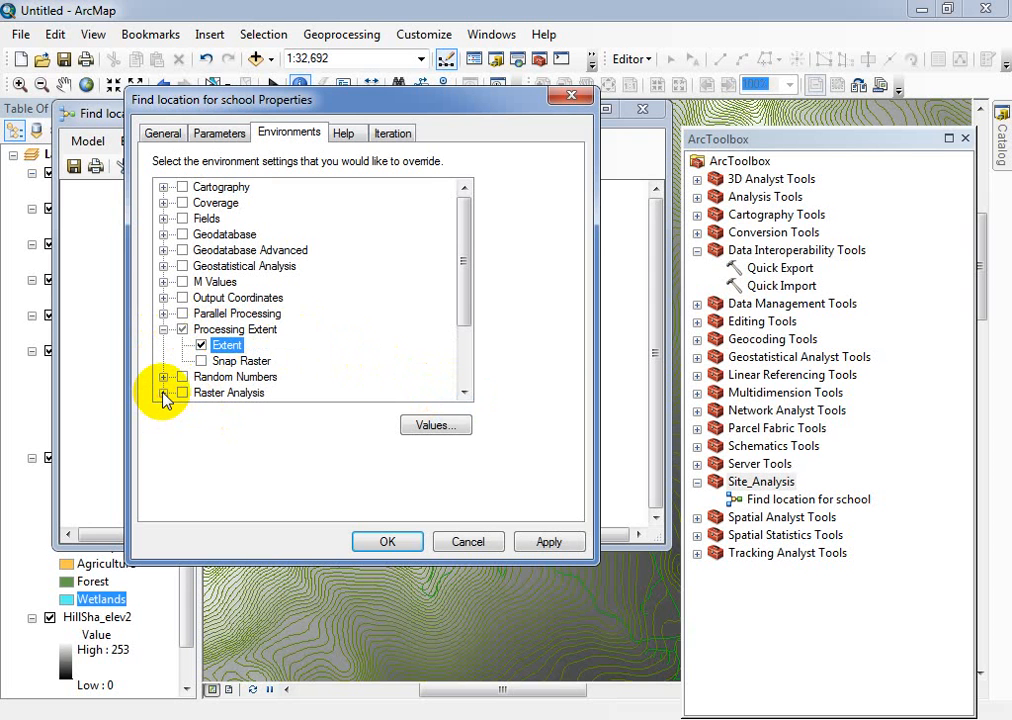
Step: Select Cell Size under Raster Analysis as another environment override, and apply and accept the model properties
left_click(464, 392)
left_click(464, 392)
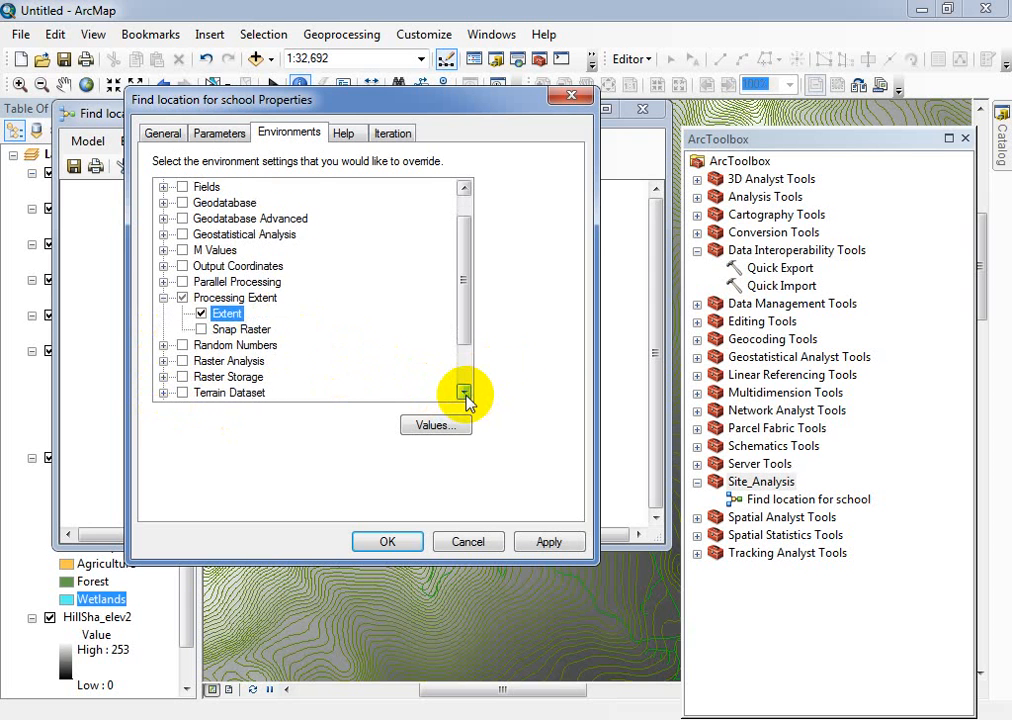
left_click(464, 392)
left_click(464, 392)
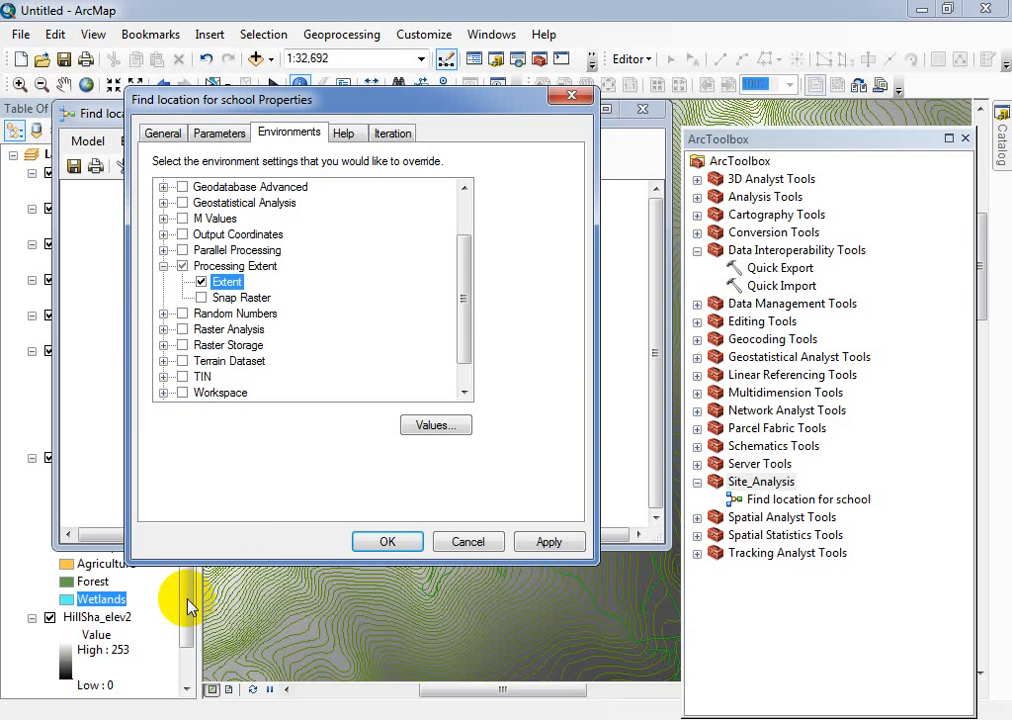
left_click(164, 330)
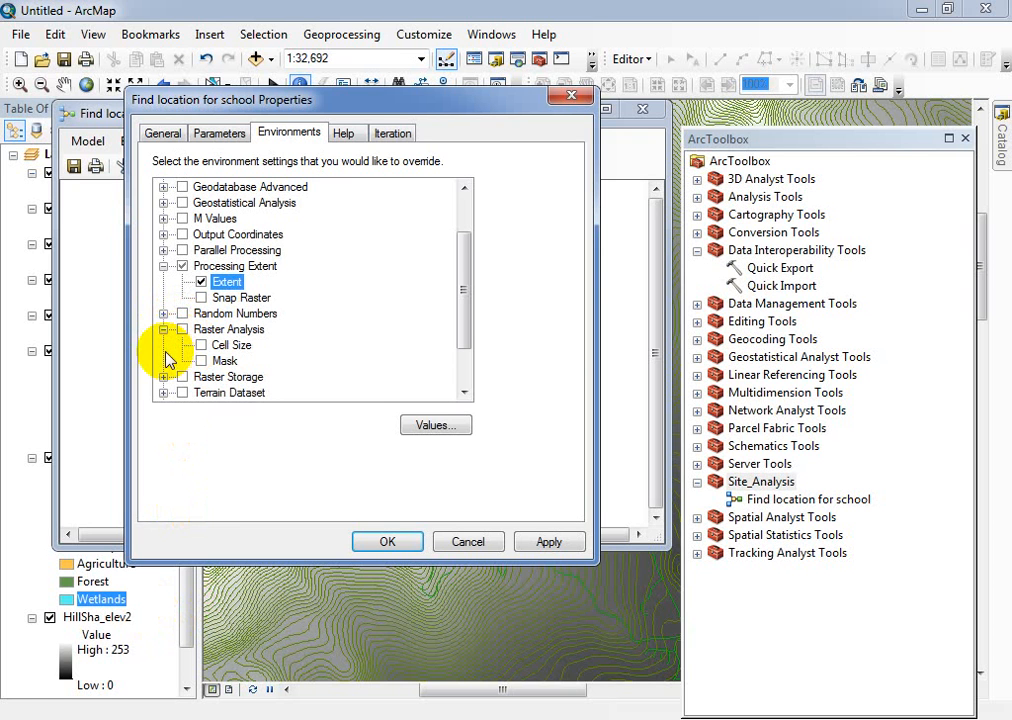
left_click(201, 345)
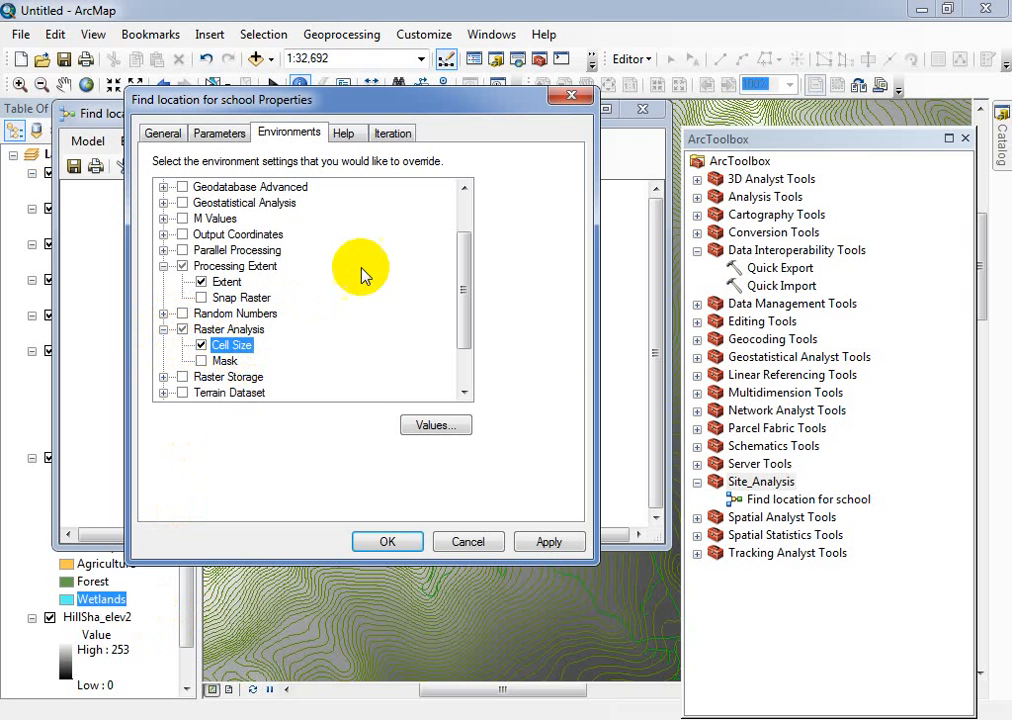
left_click(549, 541)
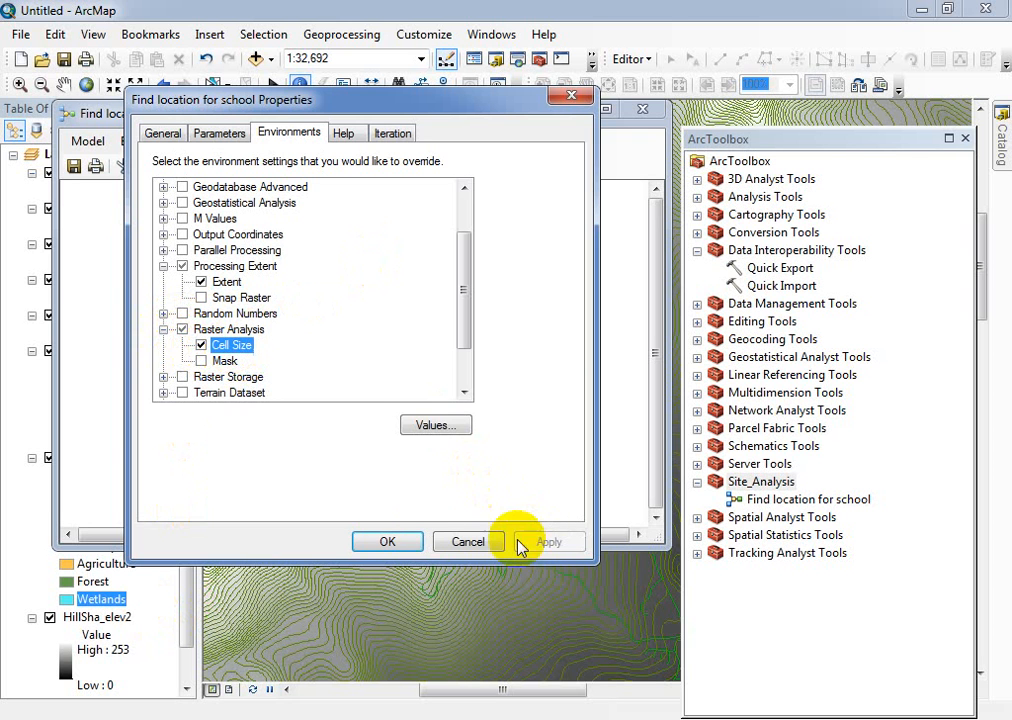
left_click(390, 541)
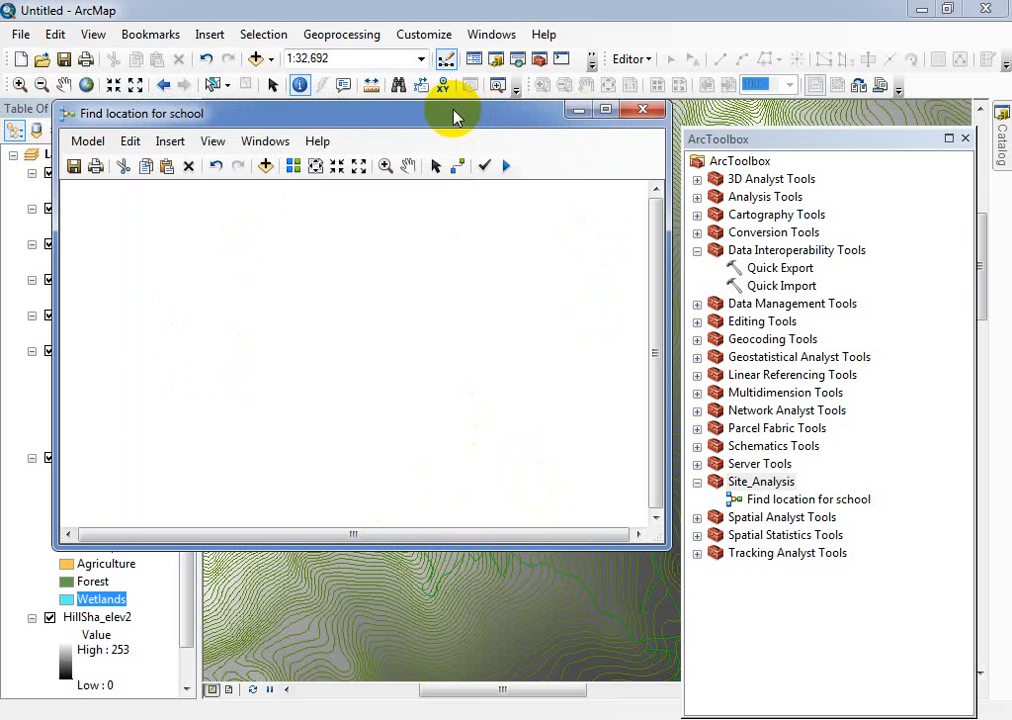
Step: Move the model window off the Table Of Contents and check the model diagram in spatial-analyst-tutorial.pdf in Adobe Reader
left_click_drag(458, 116, 648, 52)
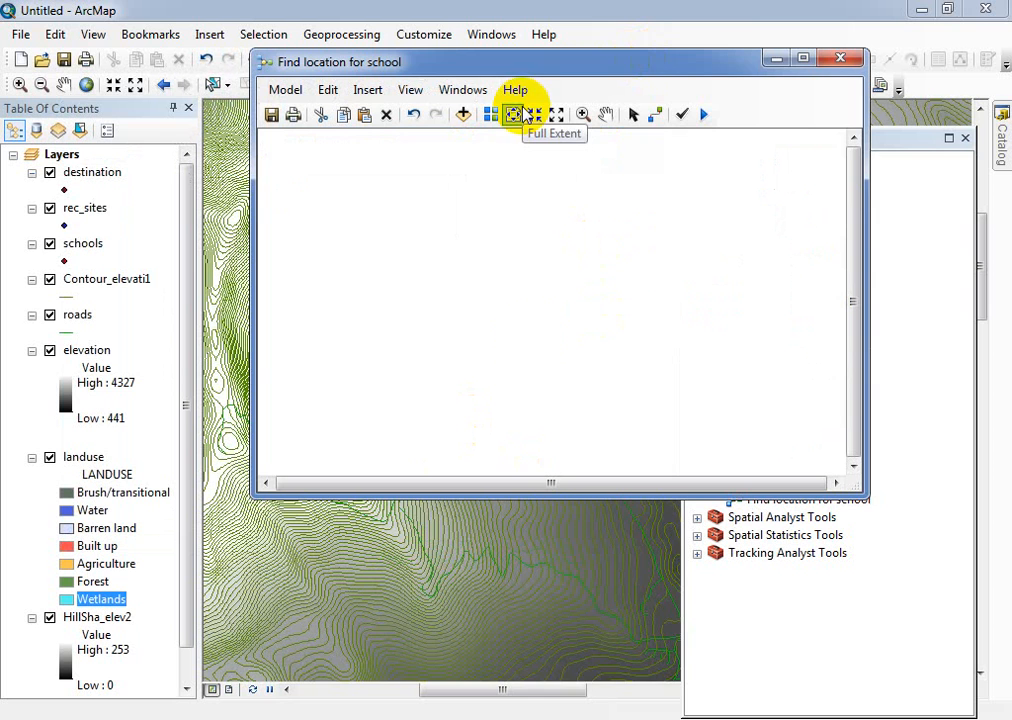
mouse_move(441, 717)
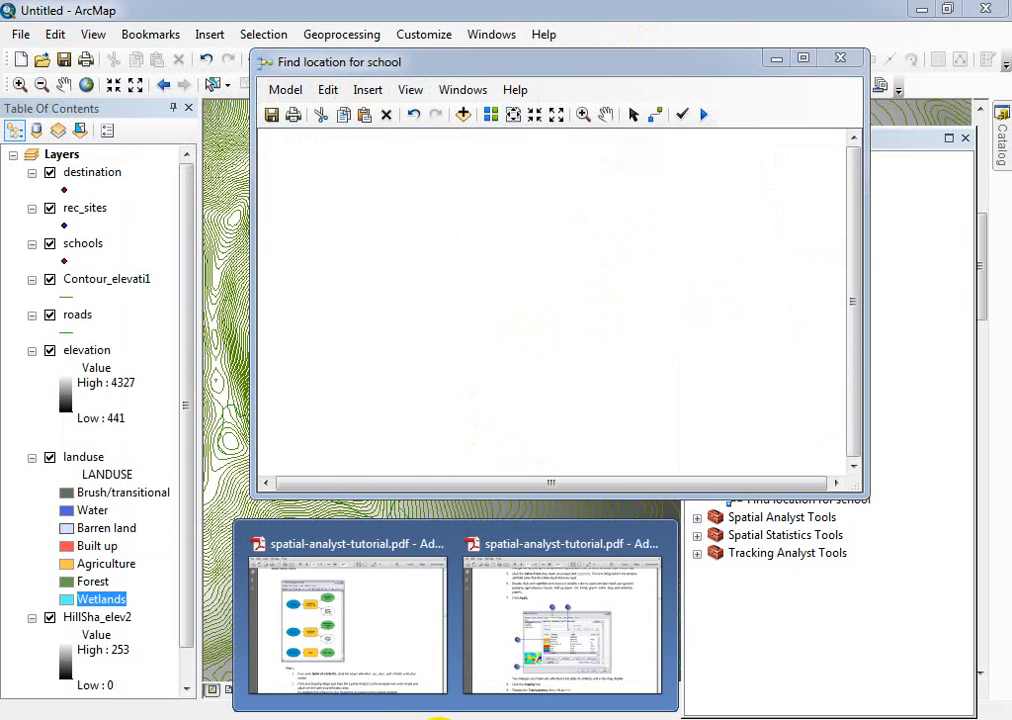
left_click(345, 650)
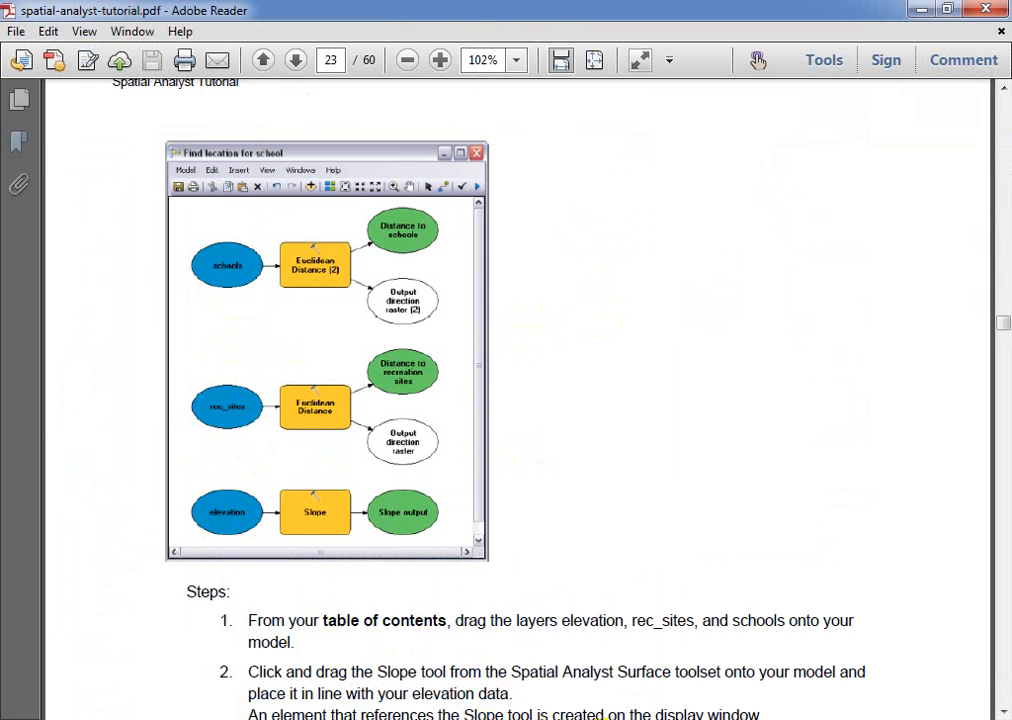
Step: Switch back to ArcMap and add the schools layer to the model, with the rec_sites layer below it
left_click(576, 718)
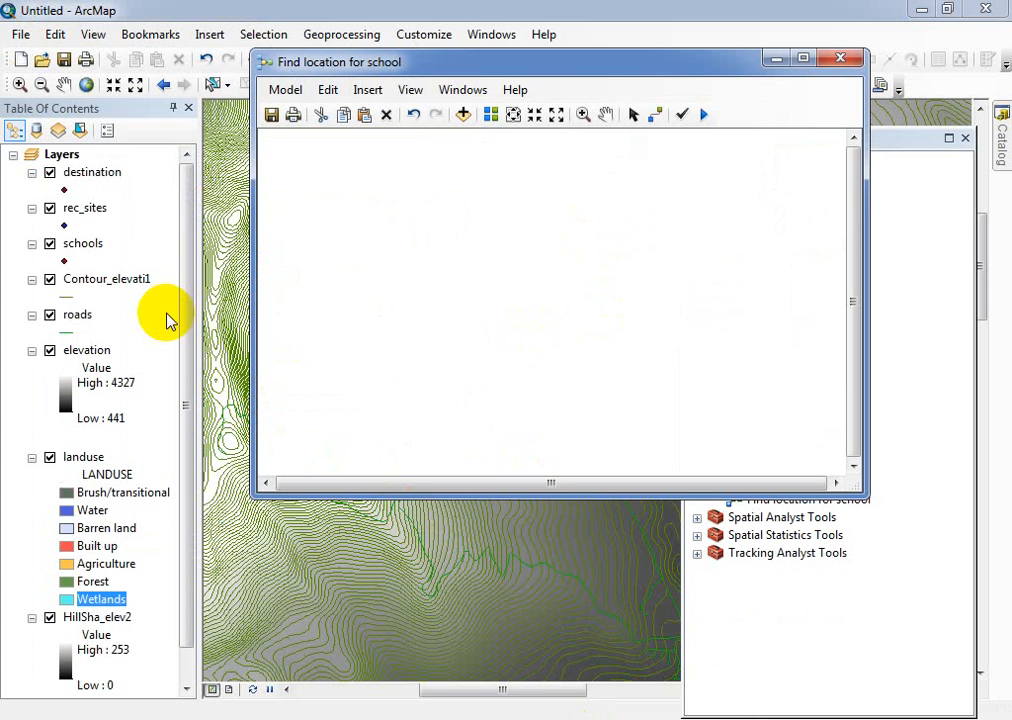
left_click_drag(80, 245, 350, 205)
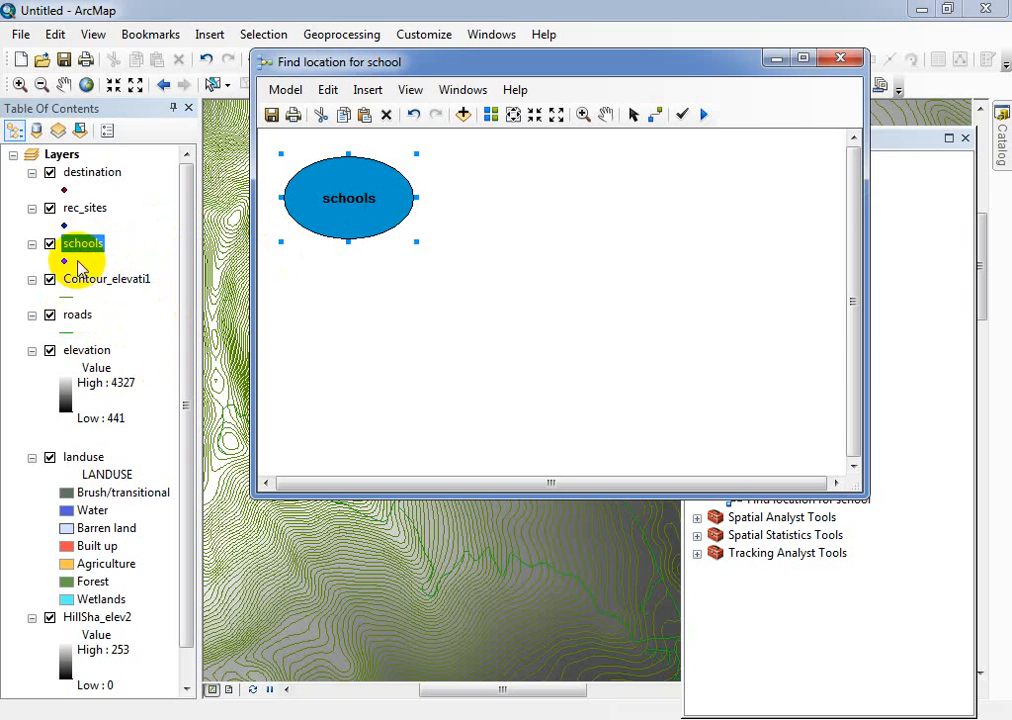
left_click(80, 209)
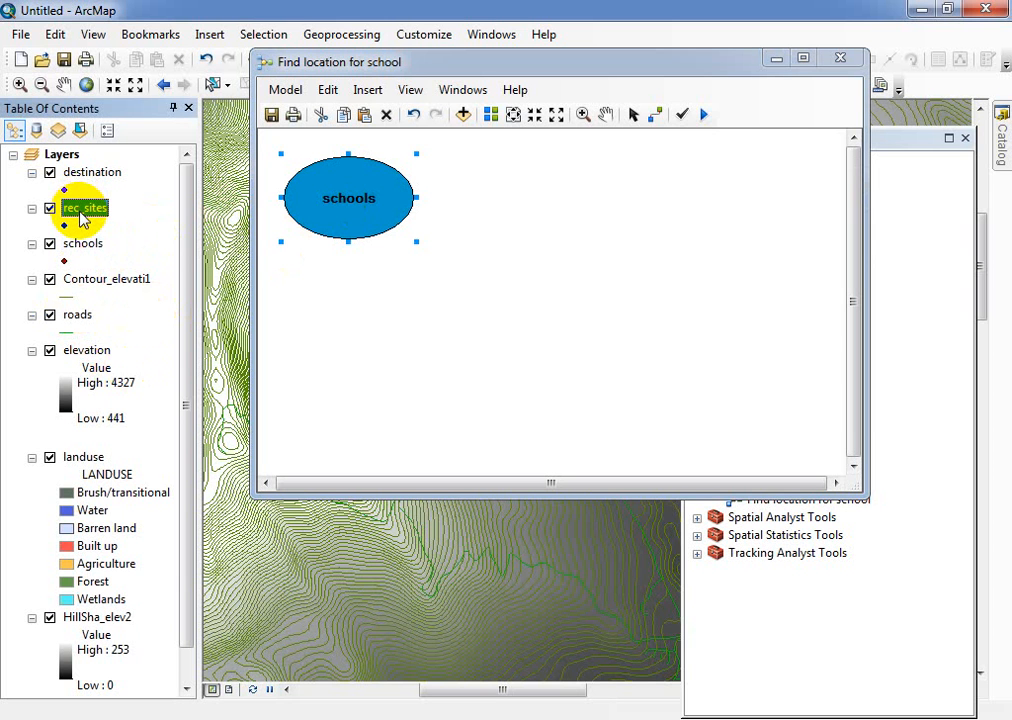
left_click_drag(82, 218, 347, 376)
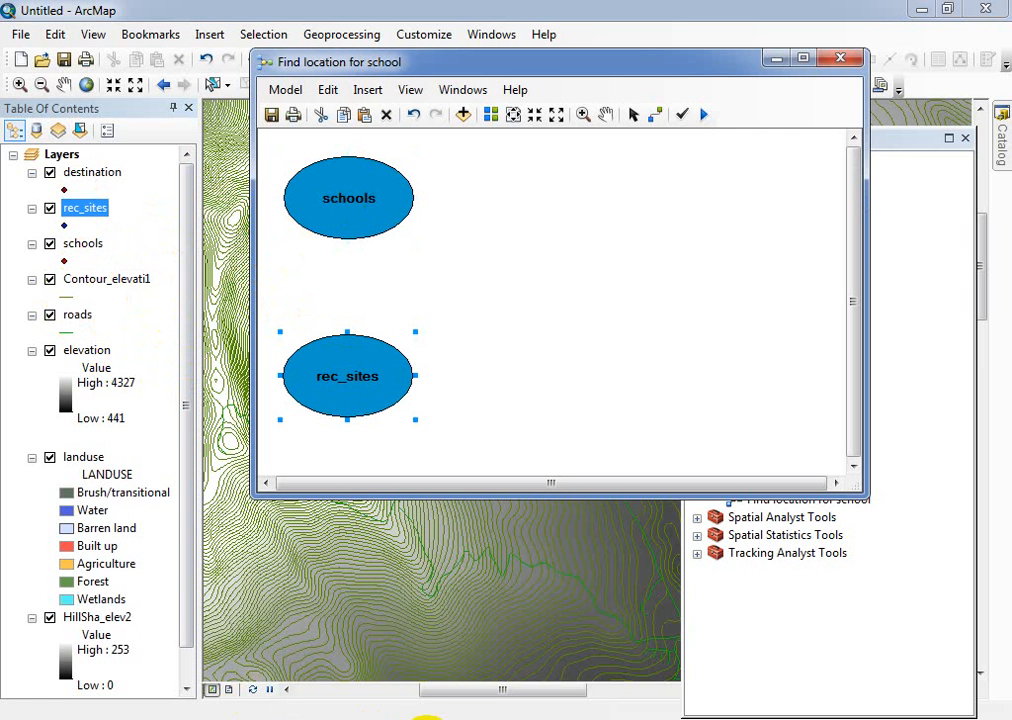
Step: Check the model diagram in spatial-analyst-tutorial.pdf, and add the Euclidean Distance tool beside schools in the ArcMap model
mouse_move(288, 716)
left_click(355, 630)
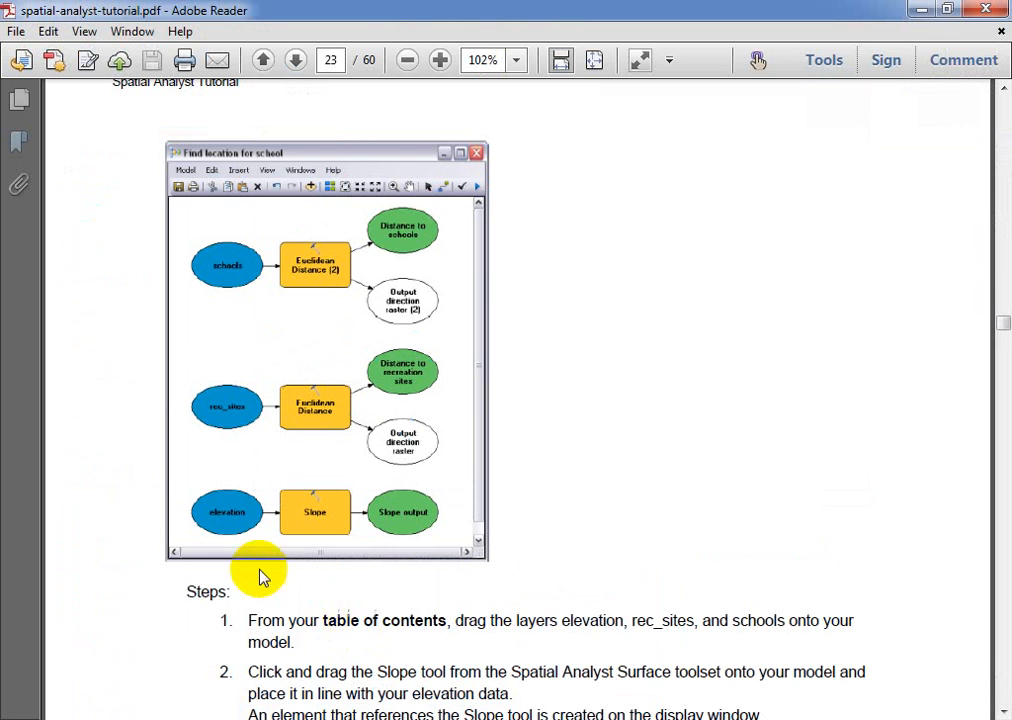
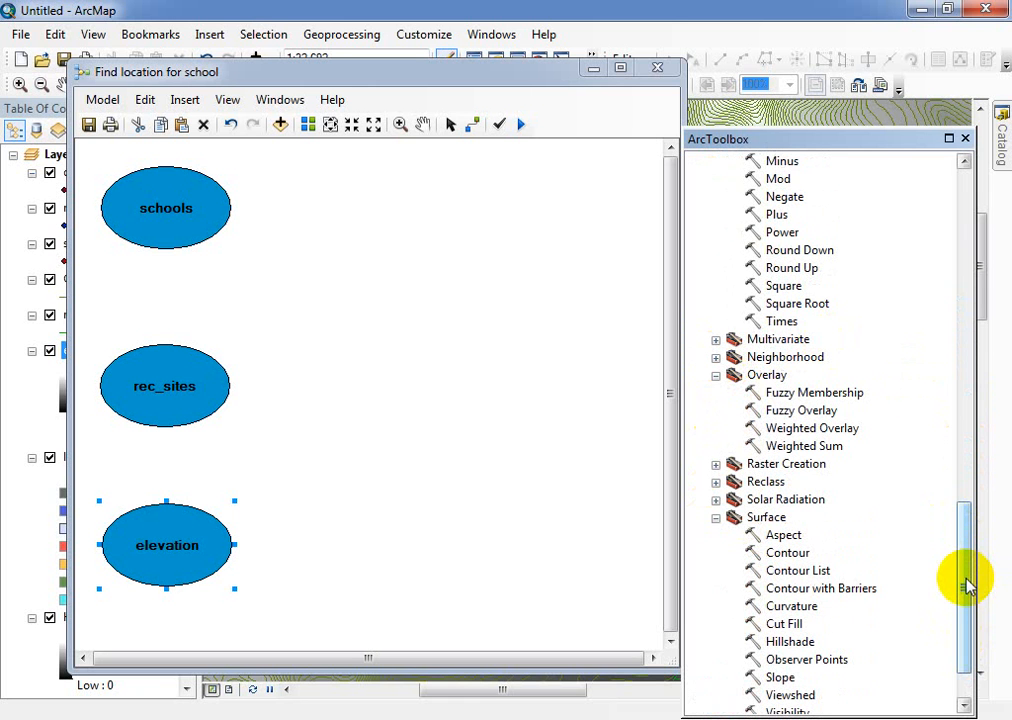
left_click_drag(968, 582, 958, 362)
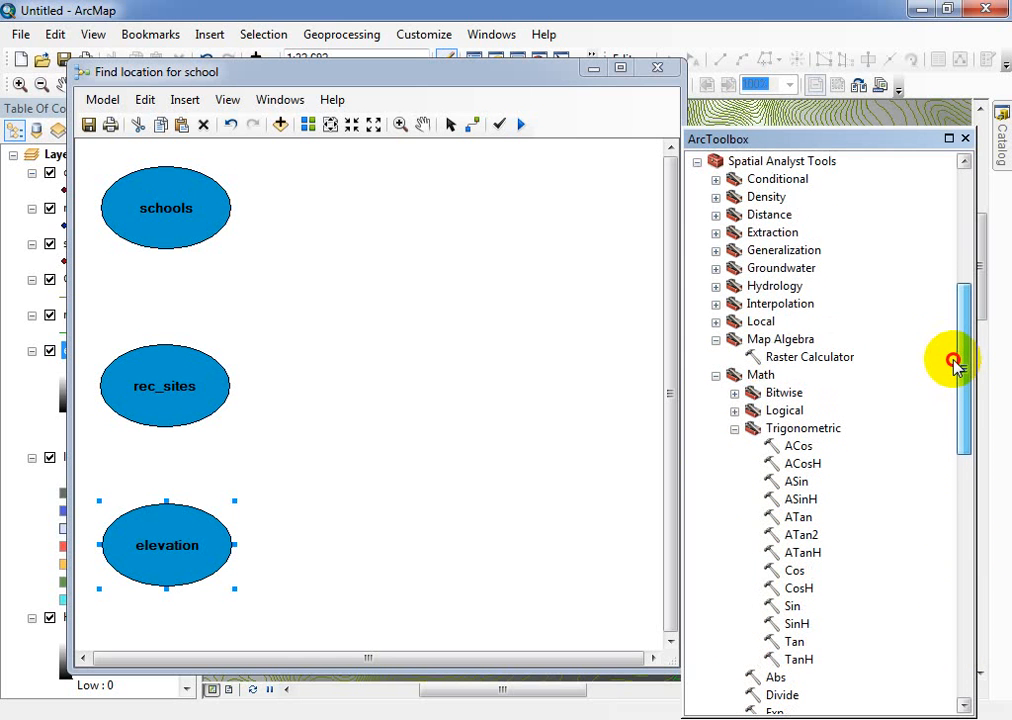
left_click(716, 215)
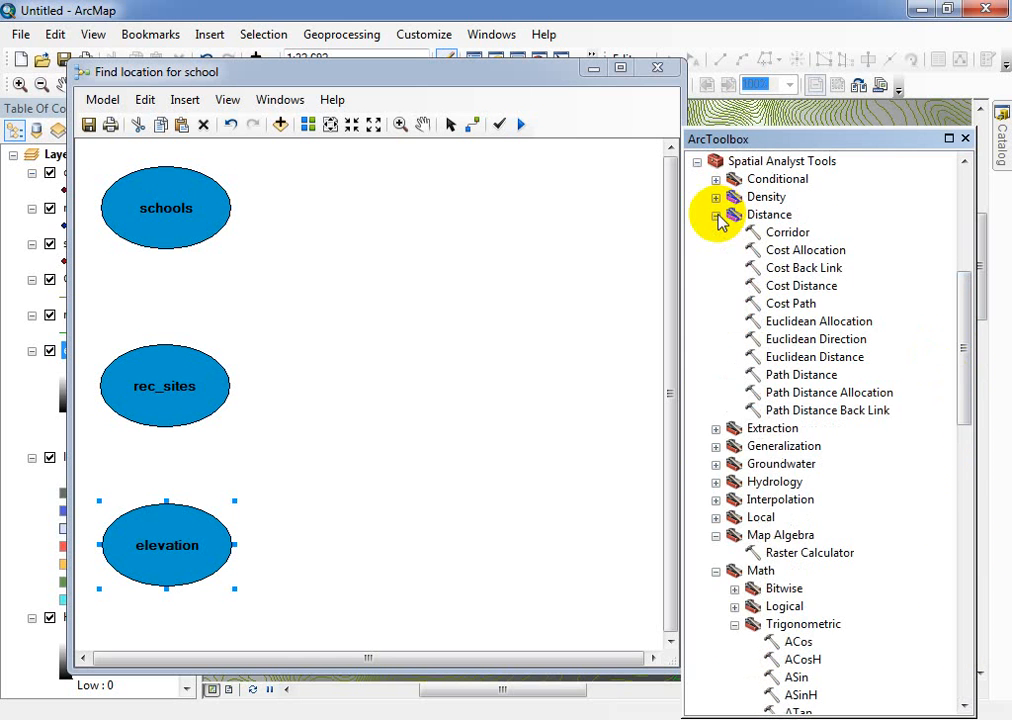
left_click(797, 360)
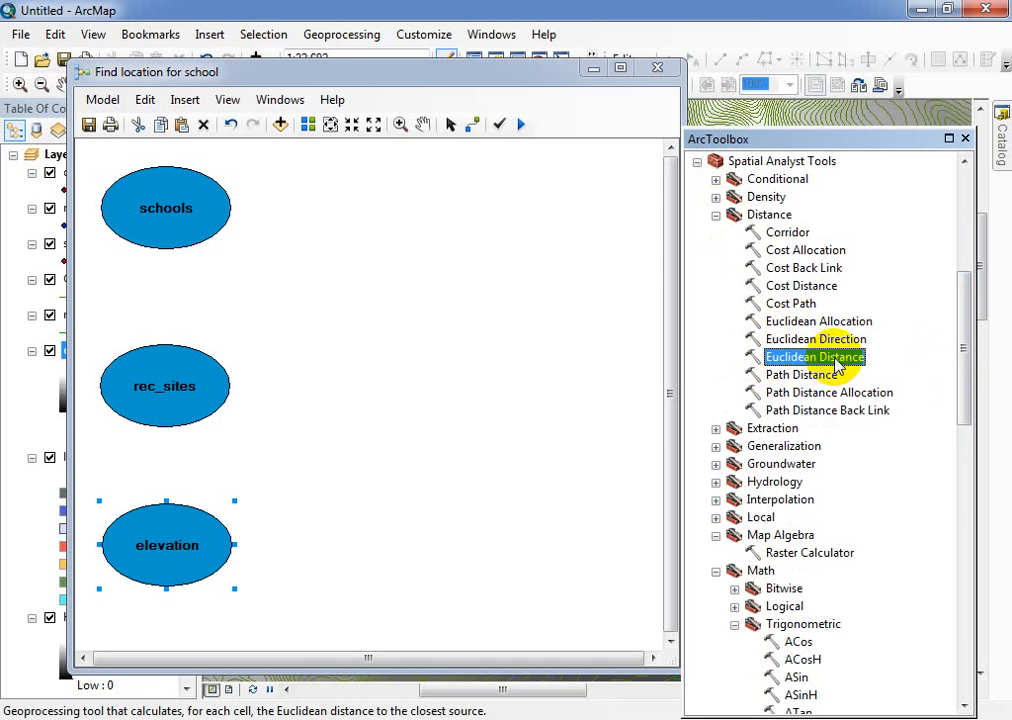
left_click_drag(835, 365, 316, 206)
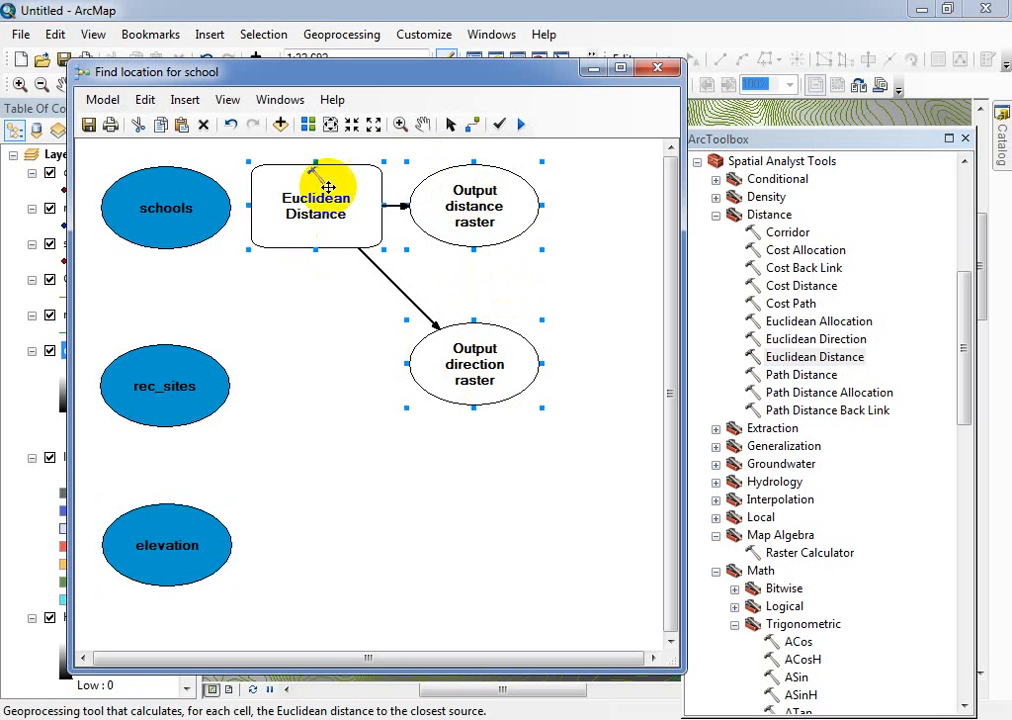
Step: Connect schools to the Euclidean Distance tool as its Input raster or feature source data
left_click(474, 128)
left_click(220, 201)
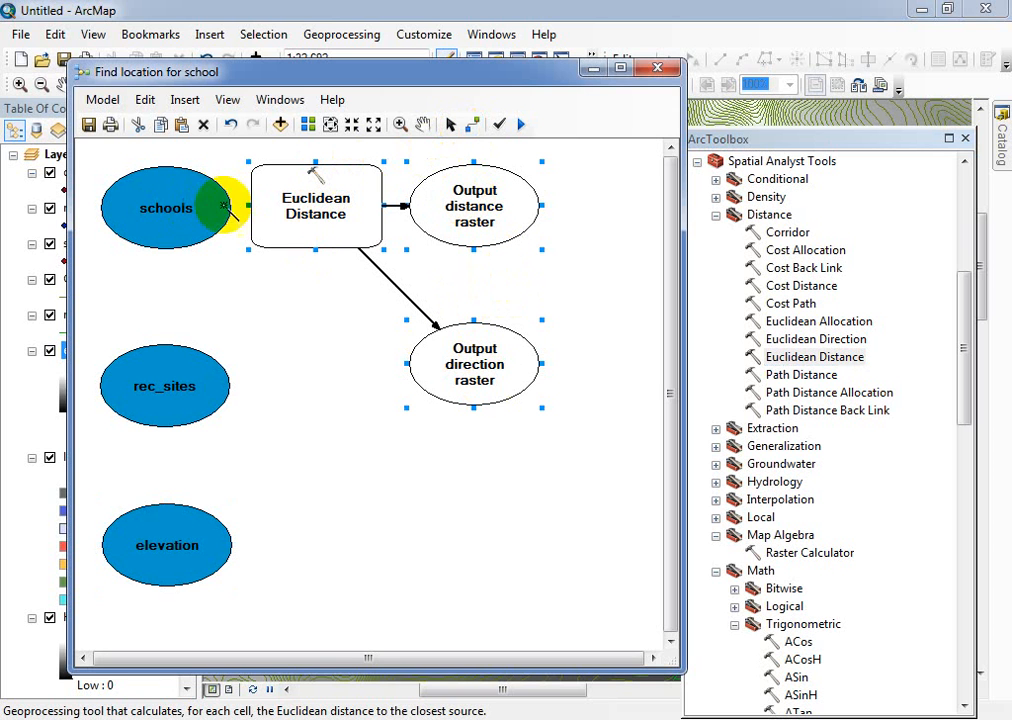
left_click(309, 213)
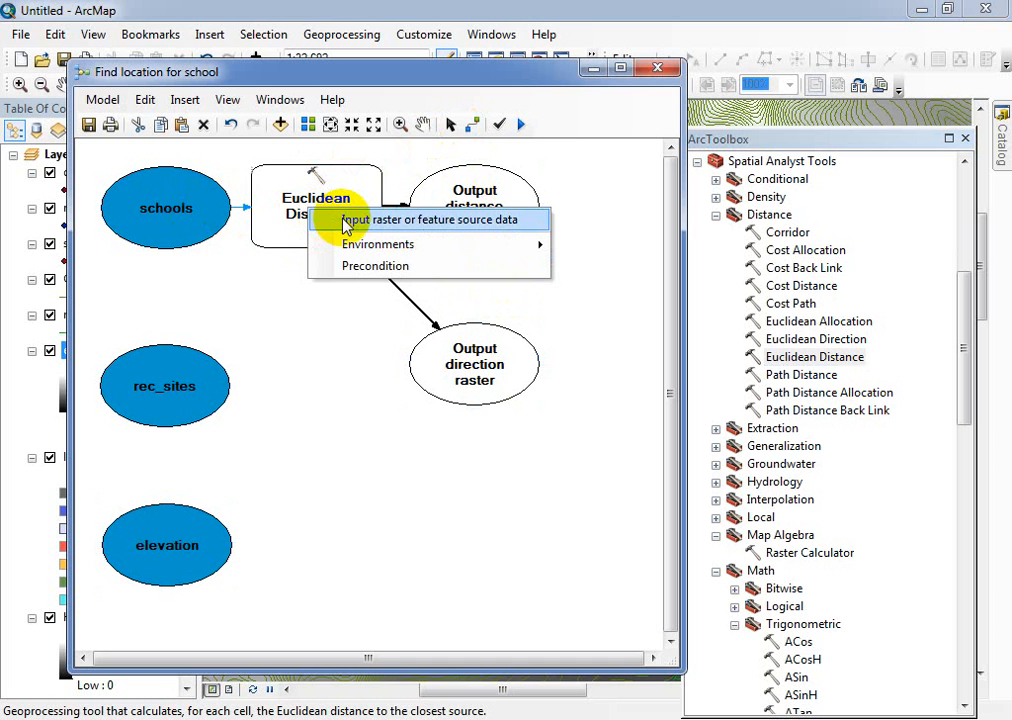
left_click(347, 221)
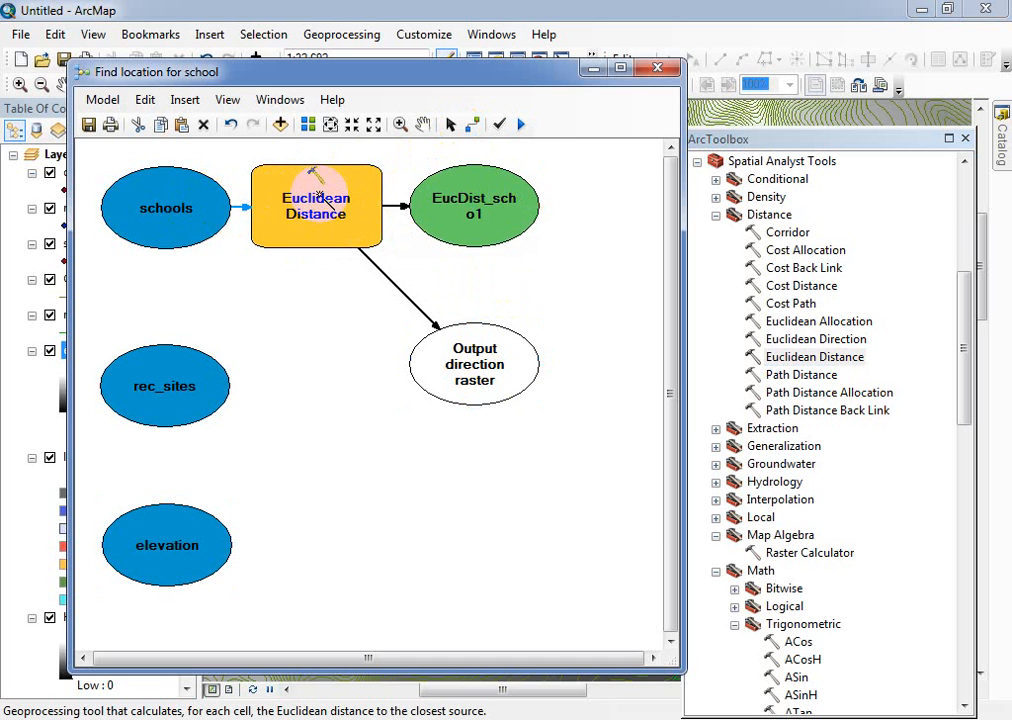
Step: Set the output cell size of the schools Euclidean Distance tool to elevation and accept the parameters
right_click(320, 197)
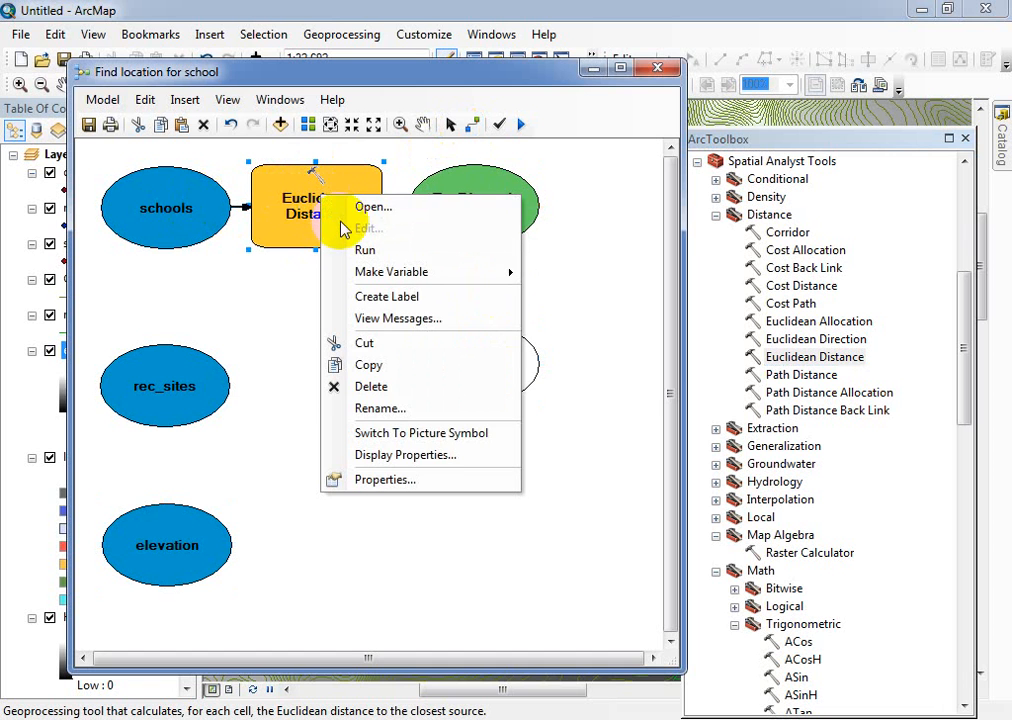
left_click(362, 209)
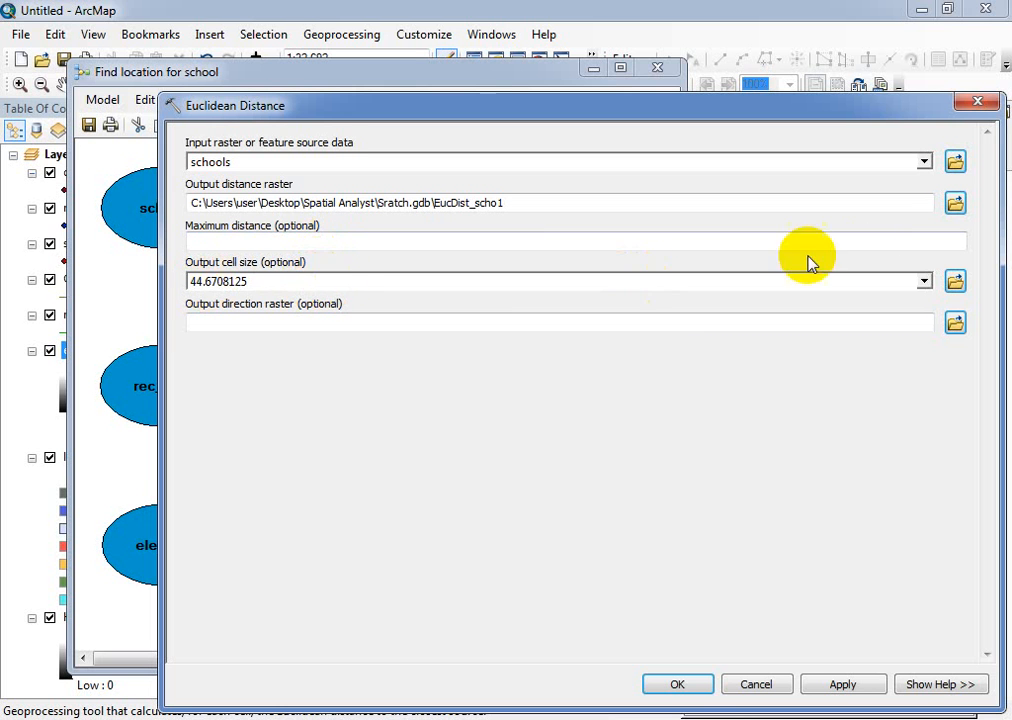
left_click(924, 283)
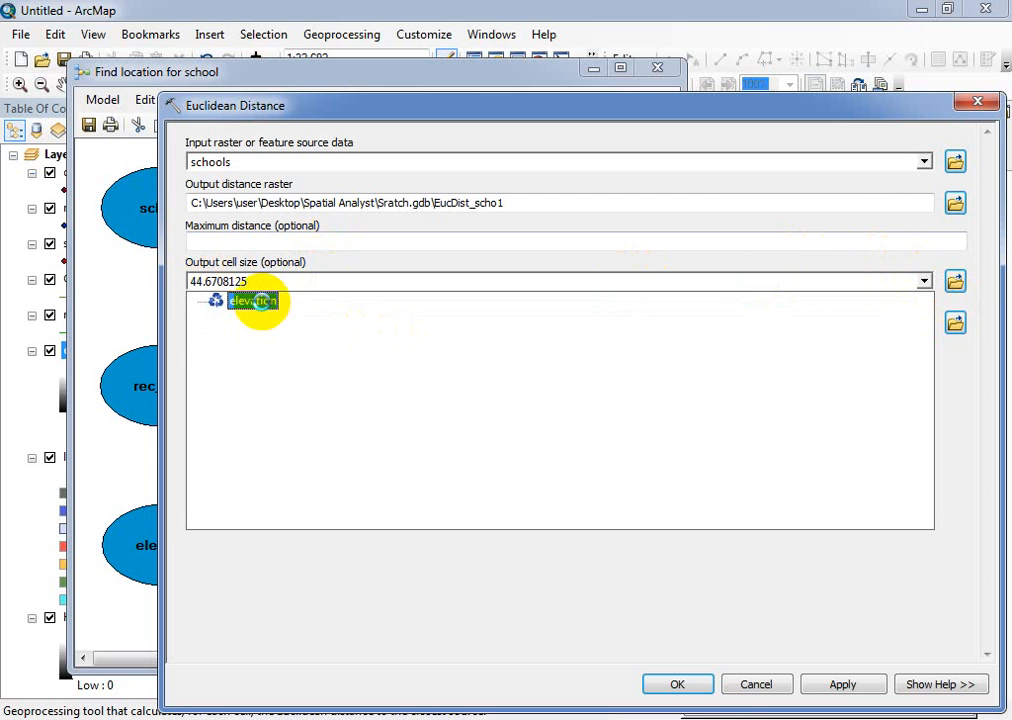
left_click(262, 301)
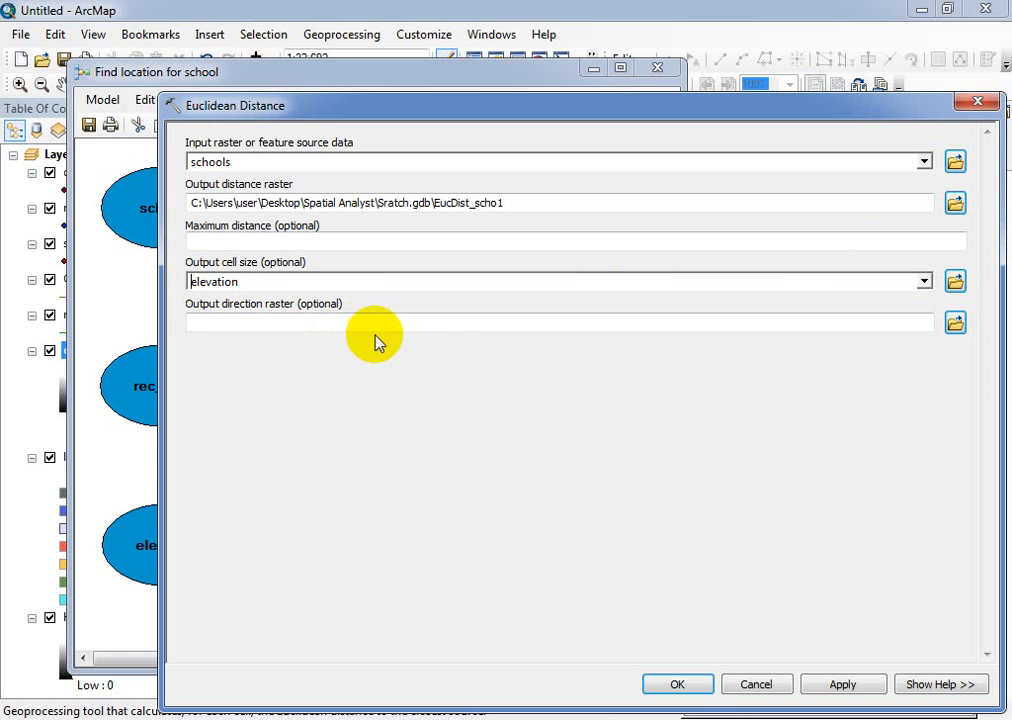
left_click(680, 686)
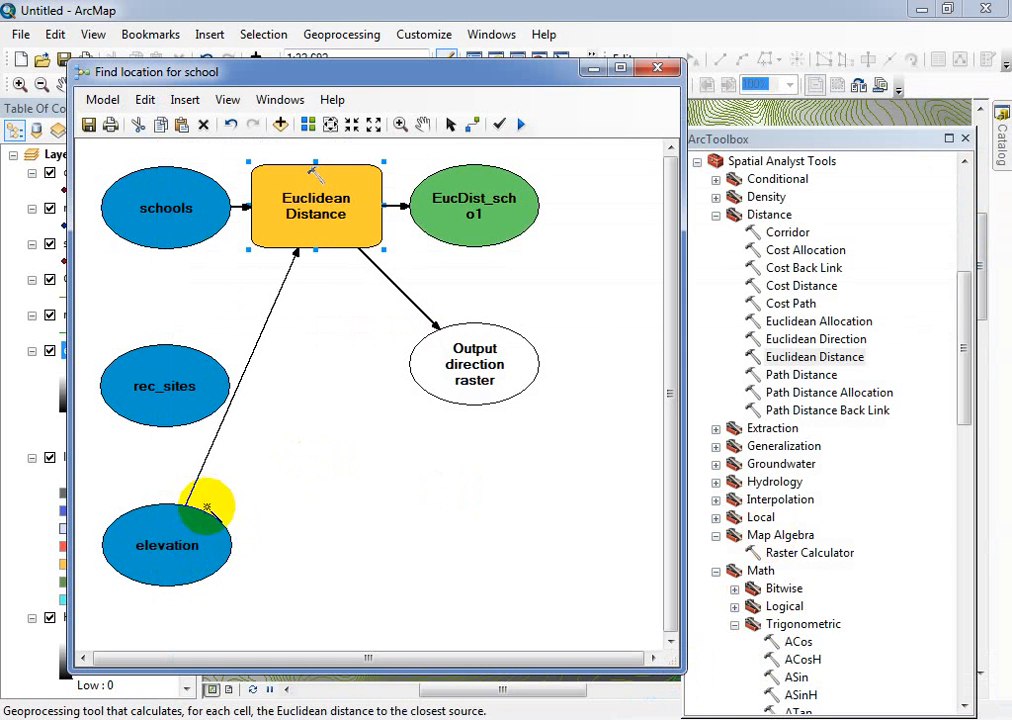
Step: Delete the elevation element from the model diagram
left_click(446, 127)
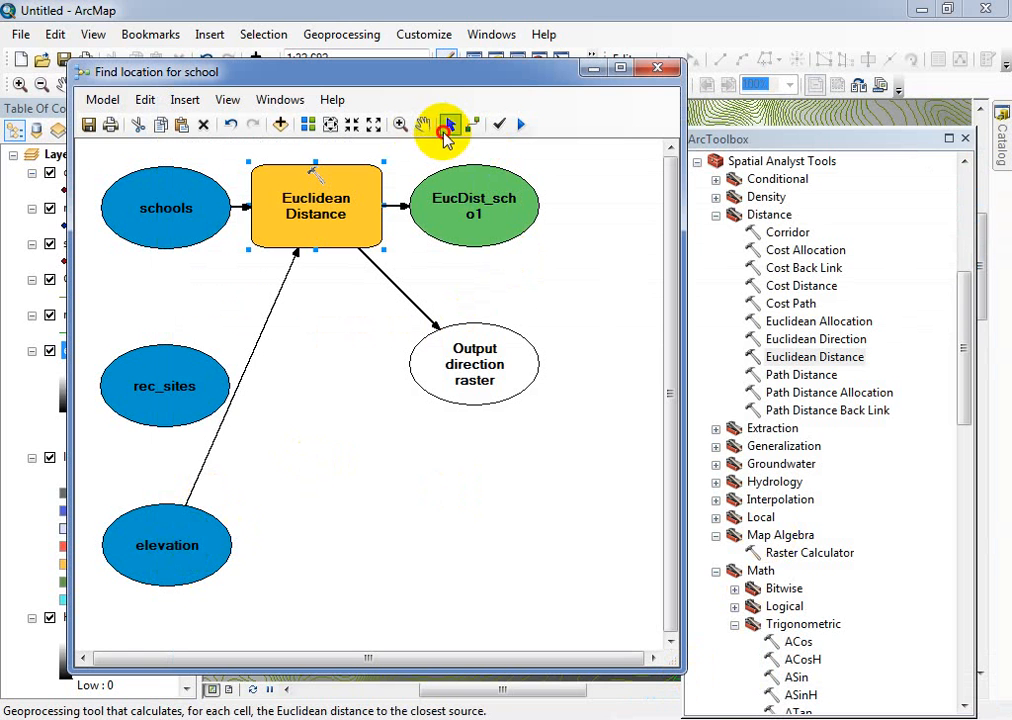
right_click(180, 551)
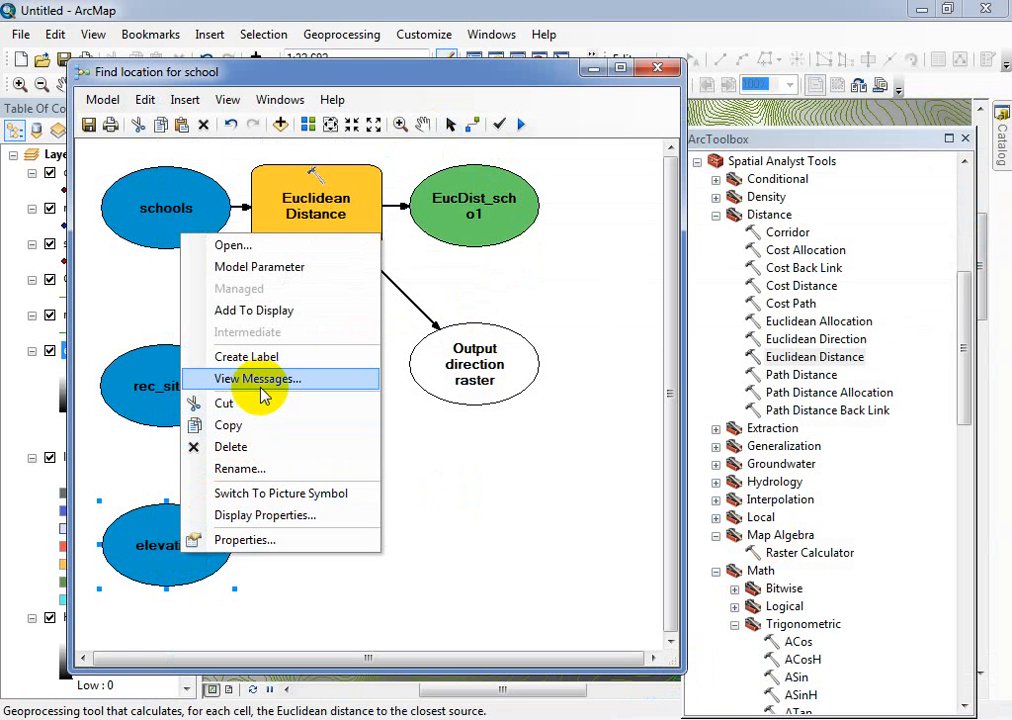
left_click(245, 448)
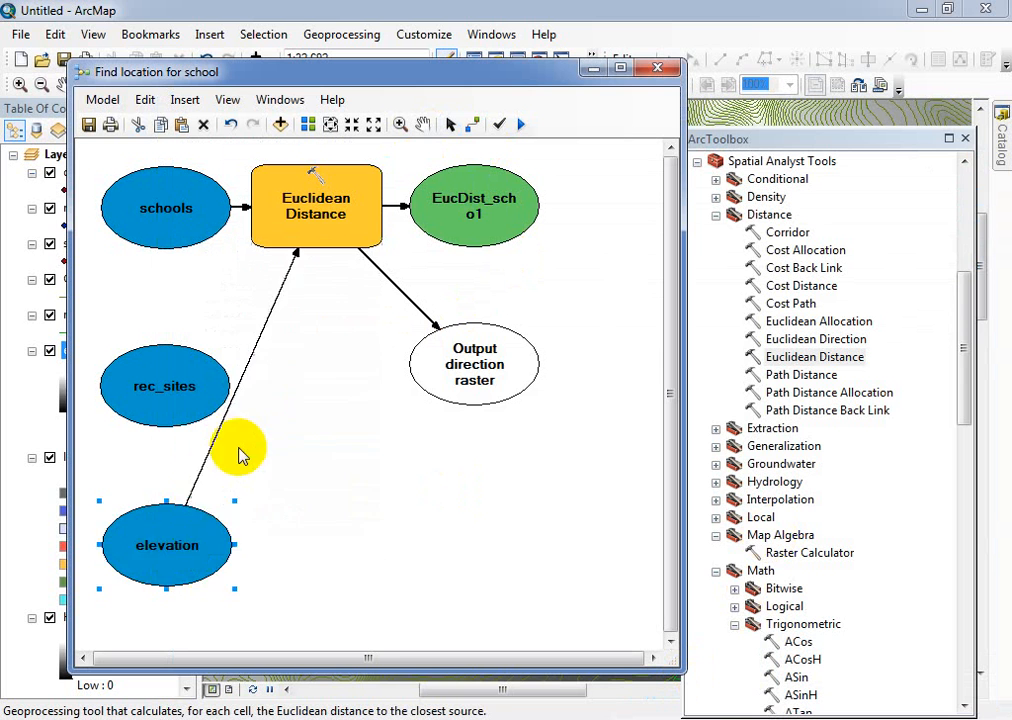
Step: Clear elevation from the output cell size of the schools Euclidean Distance tool and accept the parameters
right_click(322, 204)
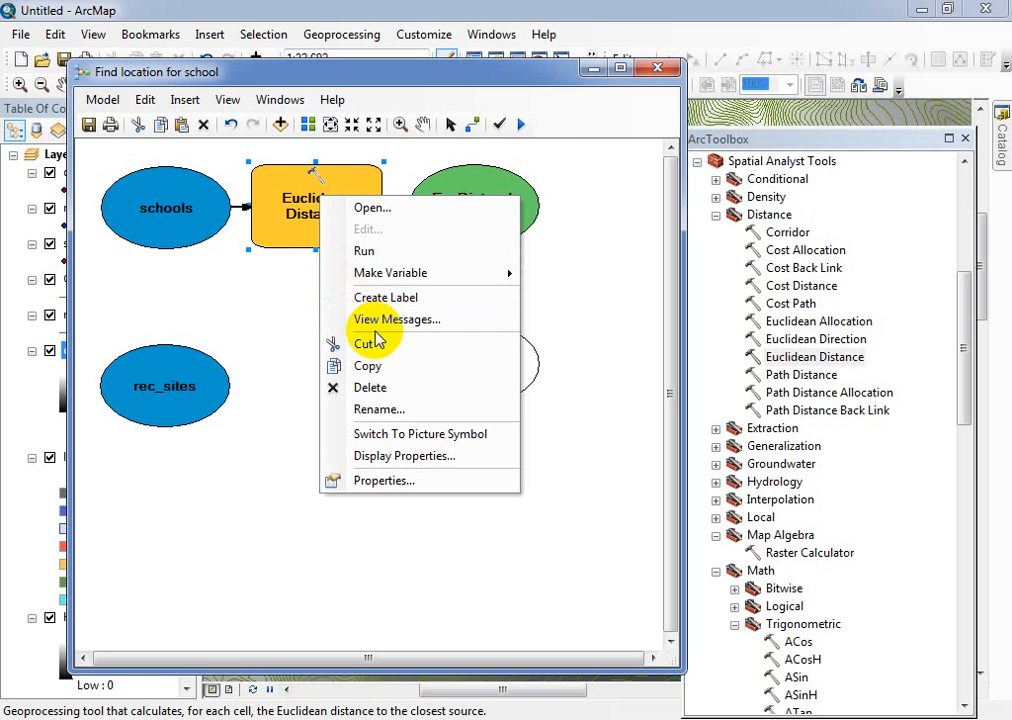
left_click(376, 209)
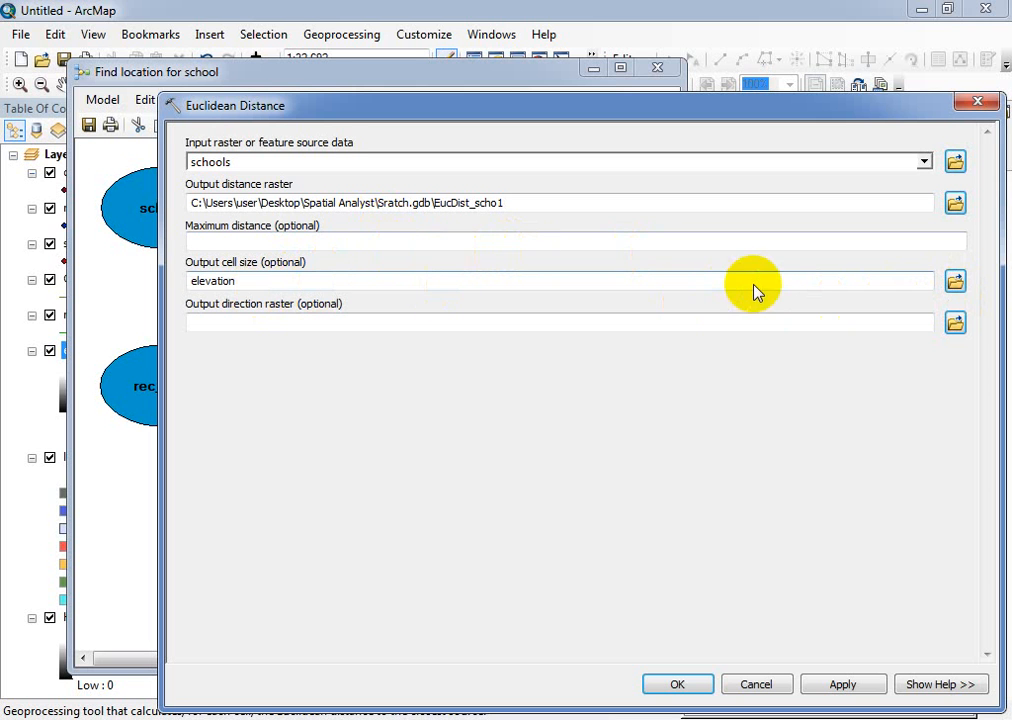
left_click(250, 280)
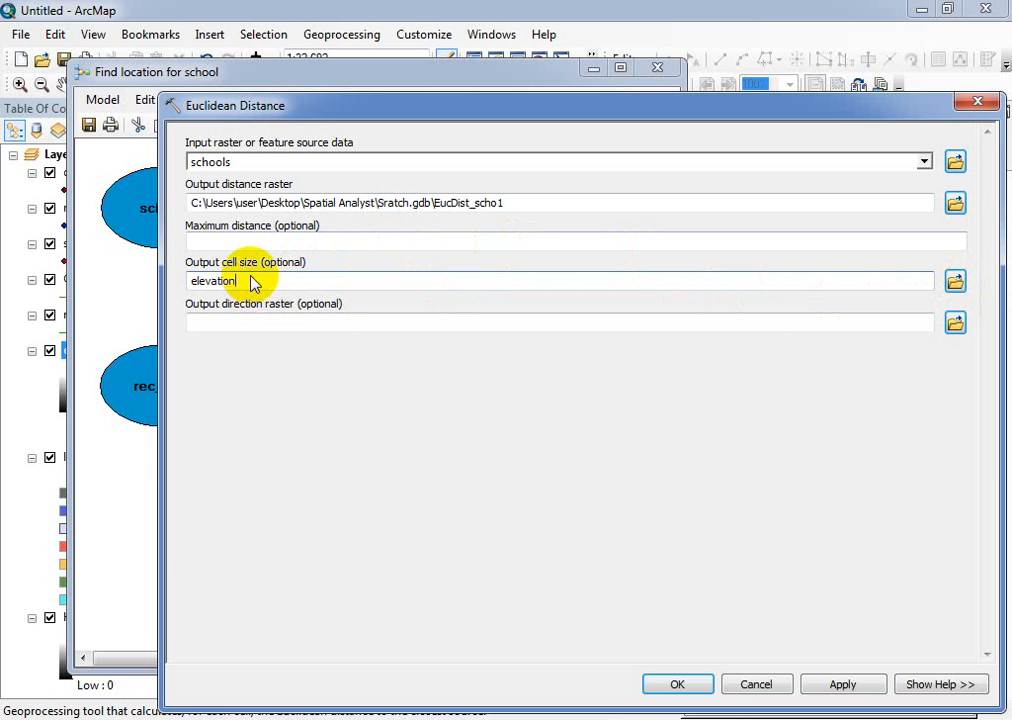
key("BackSpace")
key("BackSpace")
key("BackSpace")
key("BackSpace")
key("BackSpace")
key("BackSpace")
left_click(674, 685)
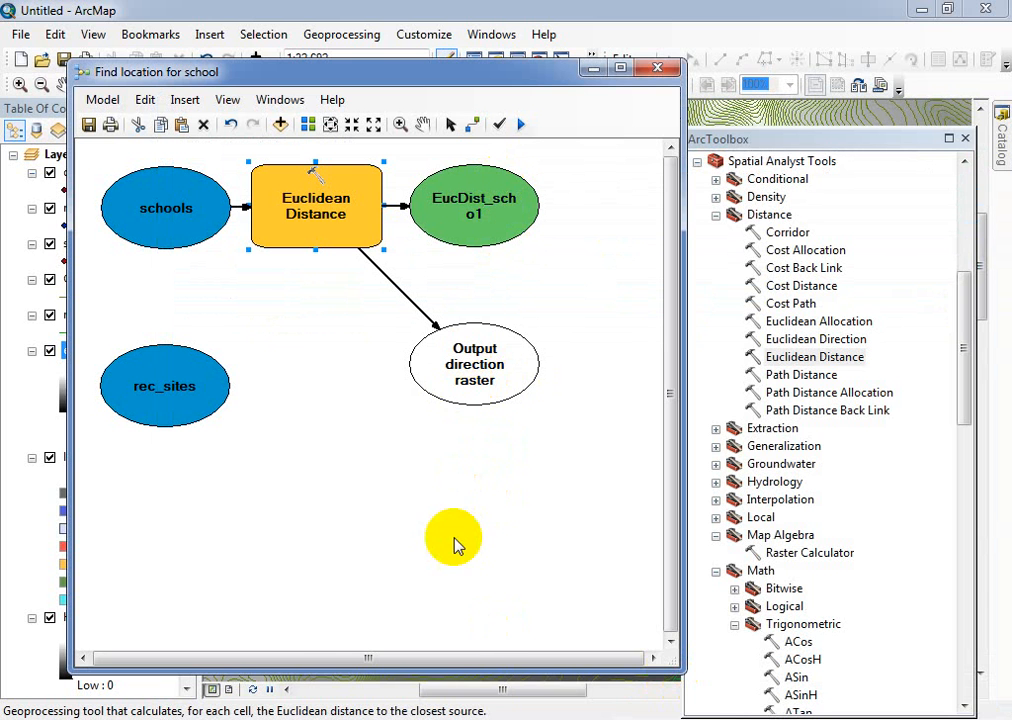
Step: Rename the schools distance output to "Distance to schools" and move the Output direction raster up close beneath it
mouse_move(463, 655)
mouse_move(340, 668)
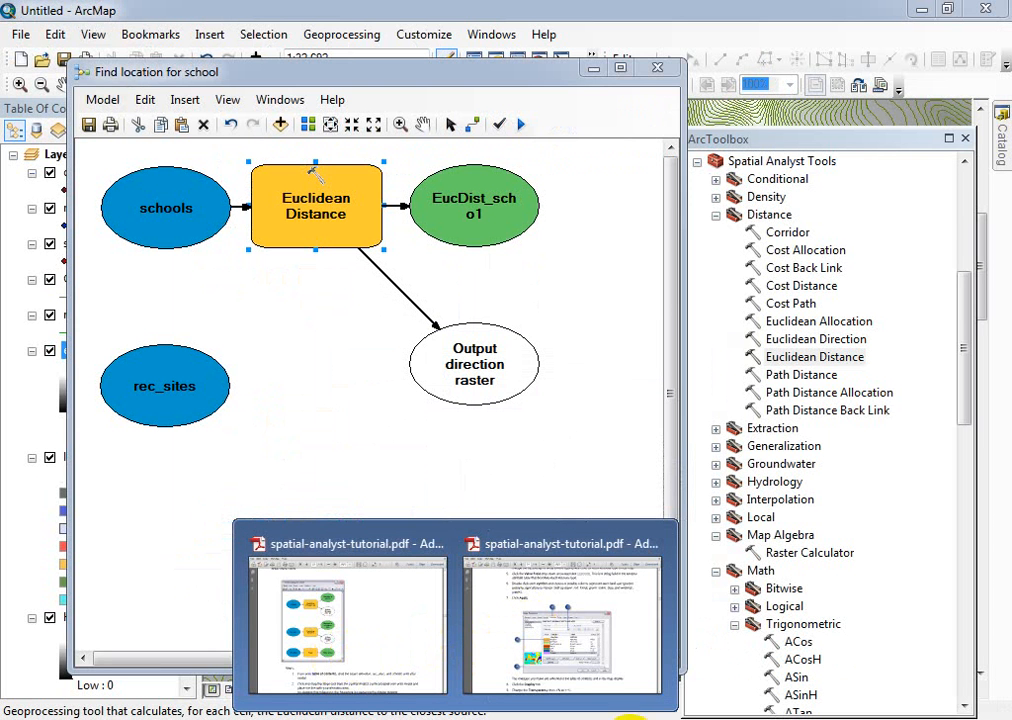
left_click(476, 224)
right_click(478, 228)
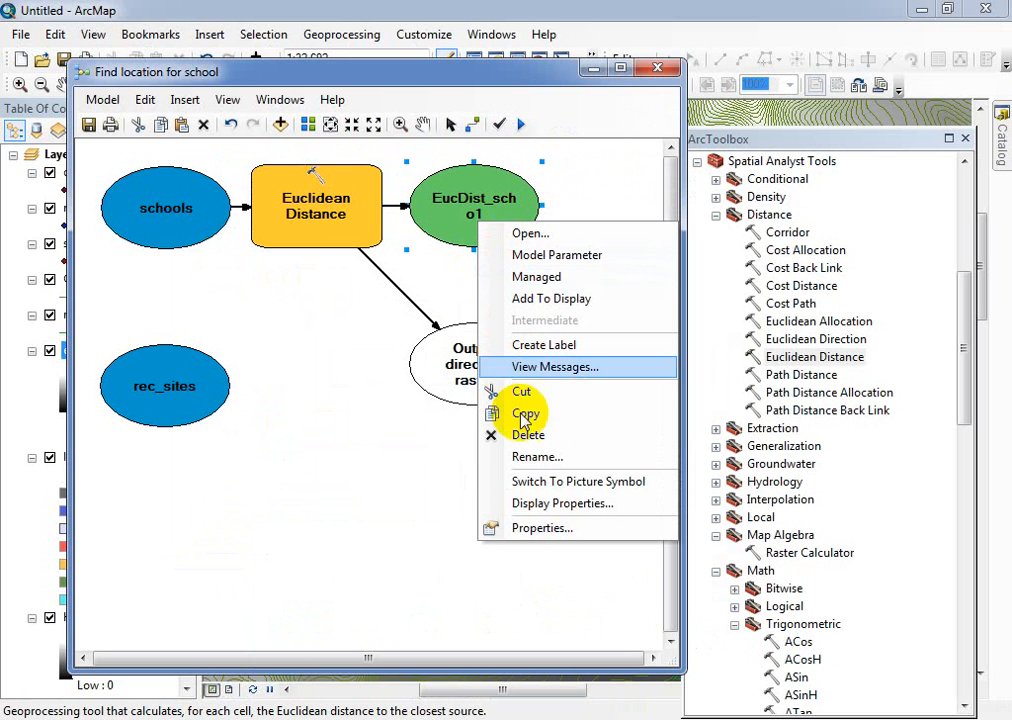
left_click(537, 456)
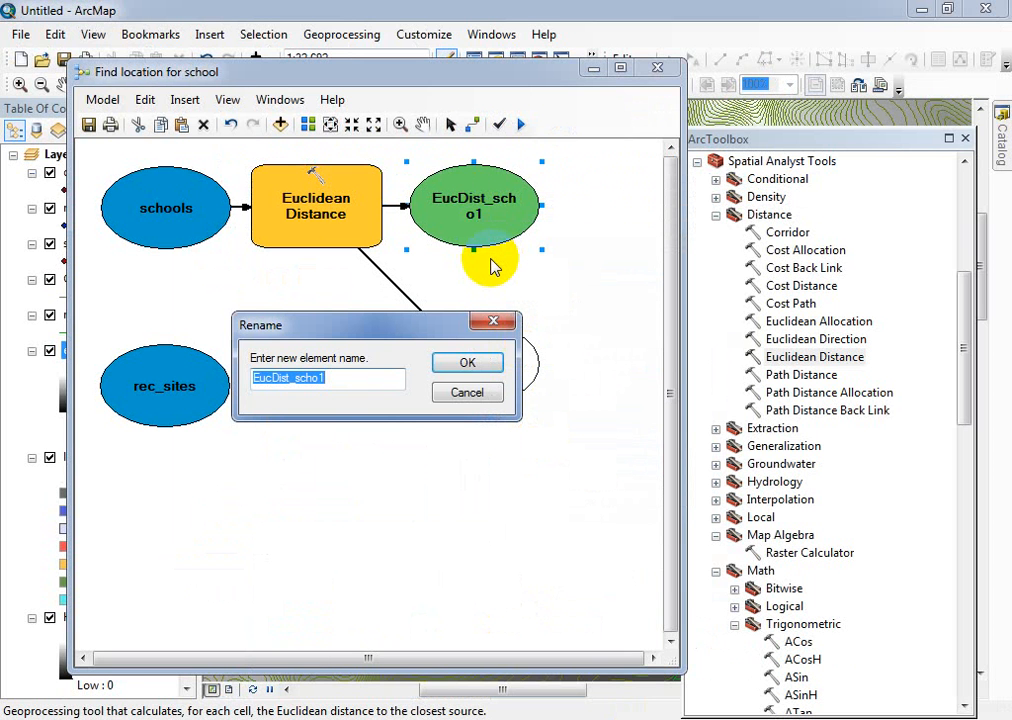
type("Dis")
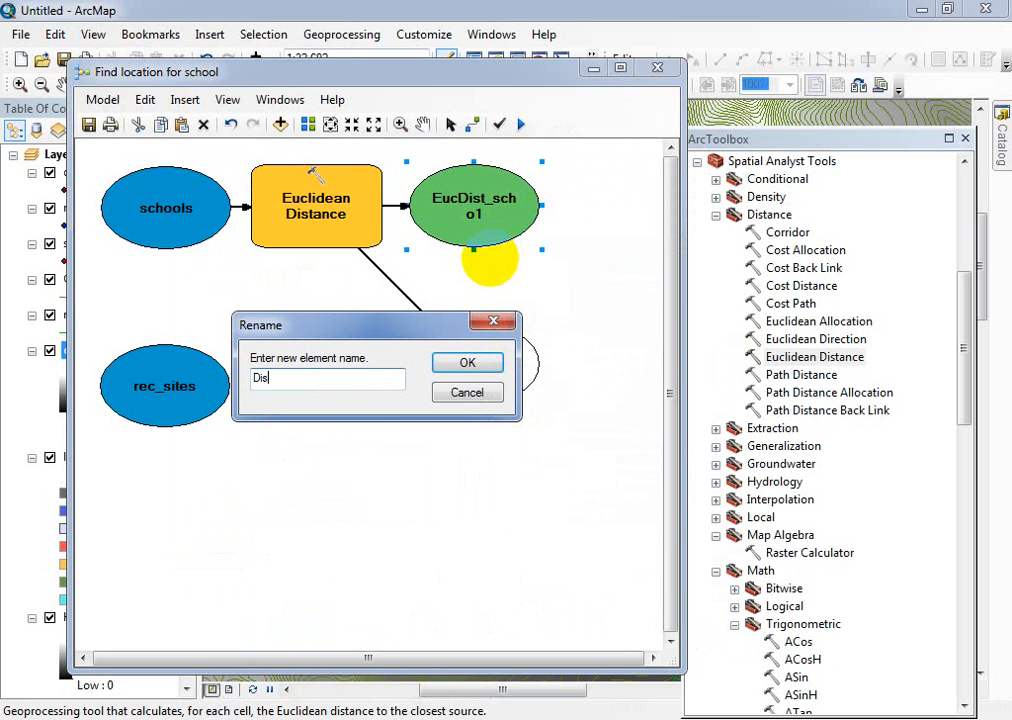
type("tance to schools")
left_click(466, 362)
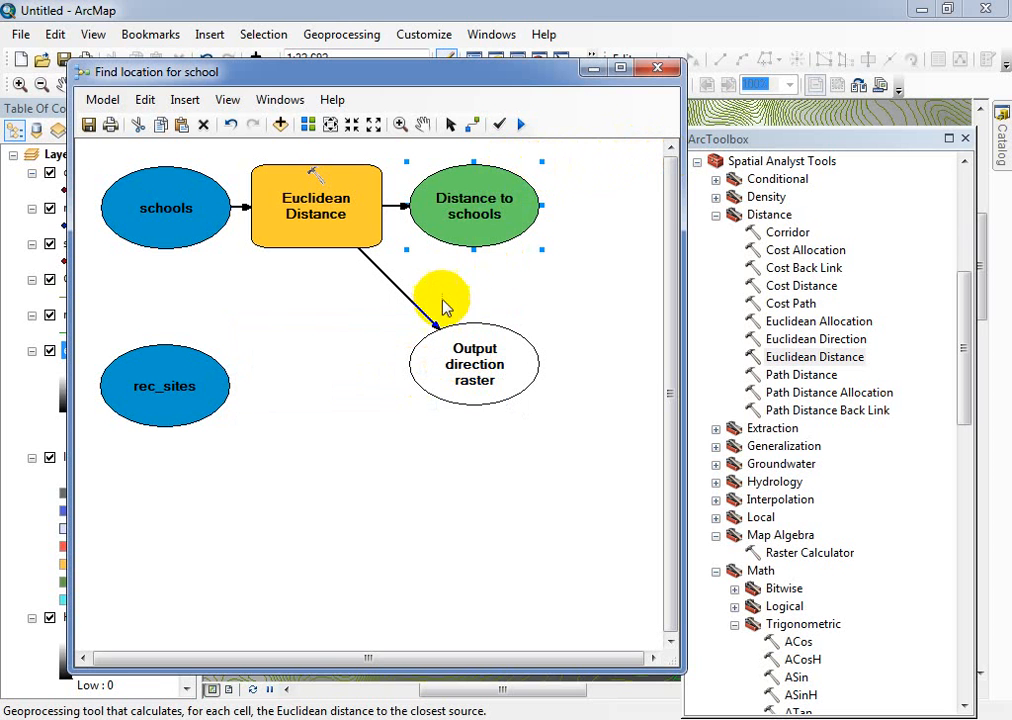
left_click_drag(470, 351, 466, 290)
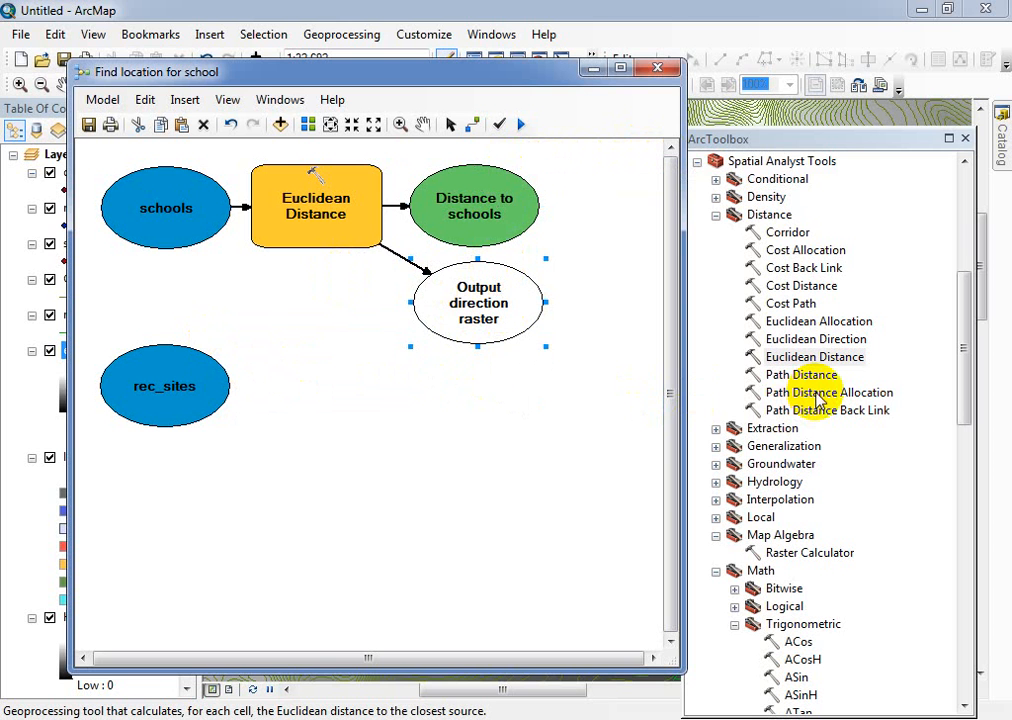
Step: Add a second Euclidean Distance tool to the model beside rec_sites
left_click(812, 321)
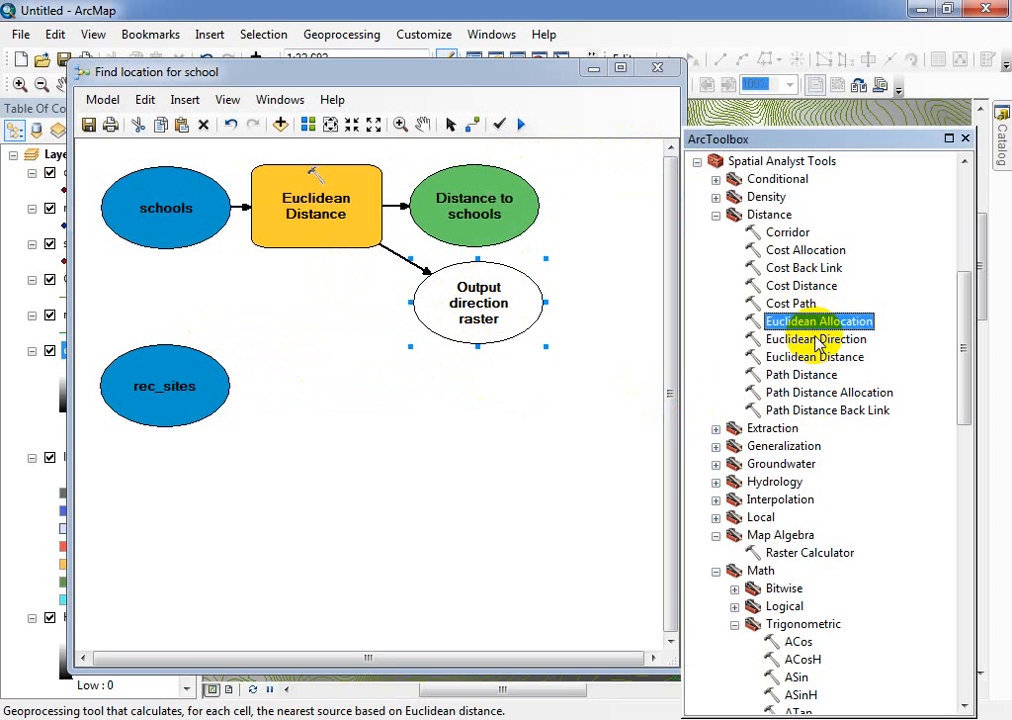
left_click(816, 340)
left_click(818, 357)
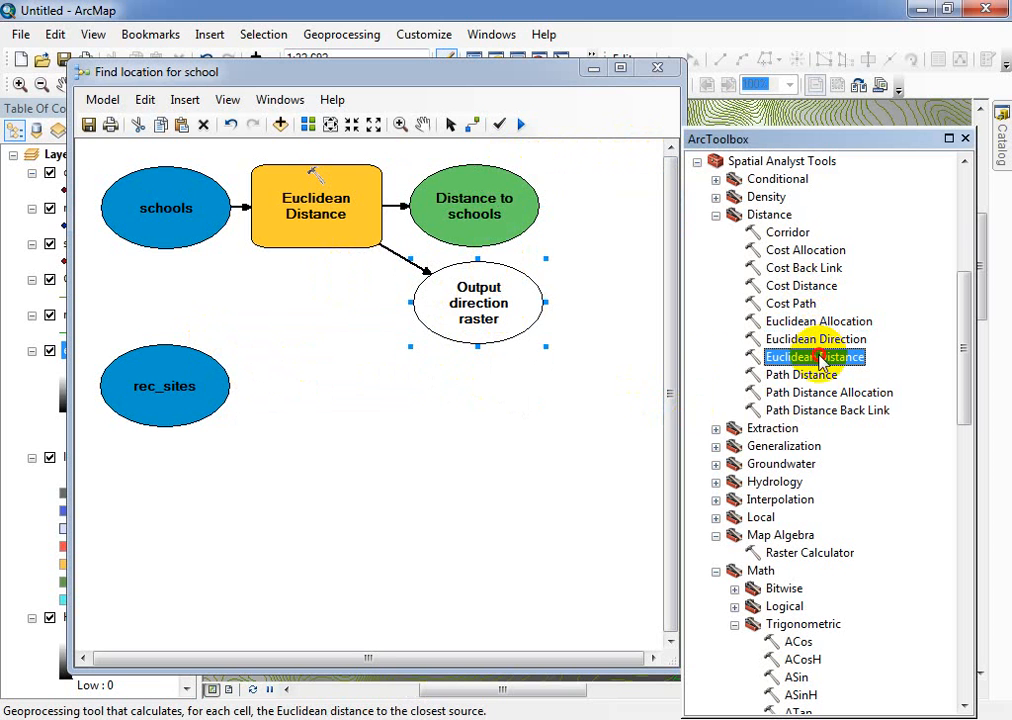
left_click_drag(818, 357, 318, 398)
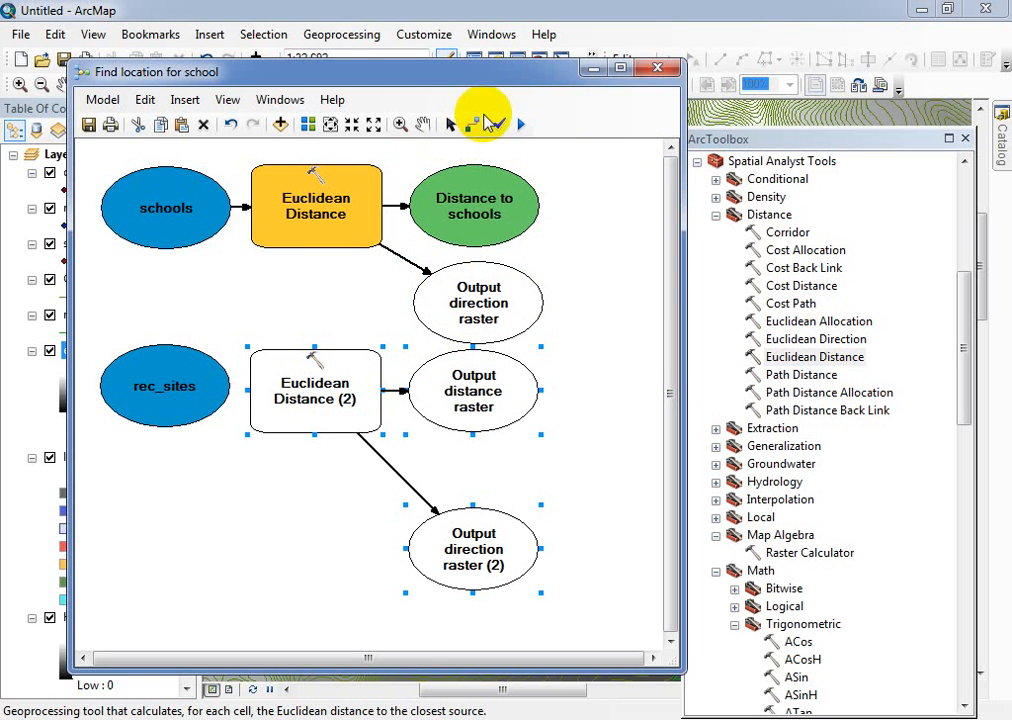
Step: Connect rec_sites to the second Euclidean Distance tool as its Input raster or feature source data
left_click(476, 123)
left_click(192, 393)
left_click(295, 388)
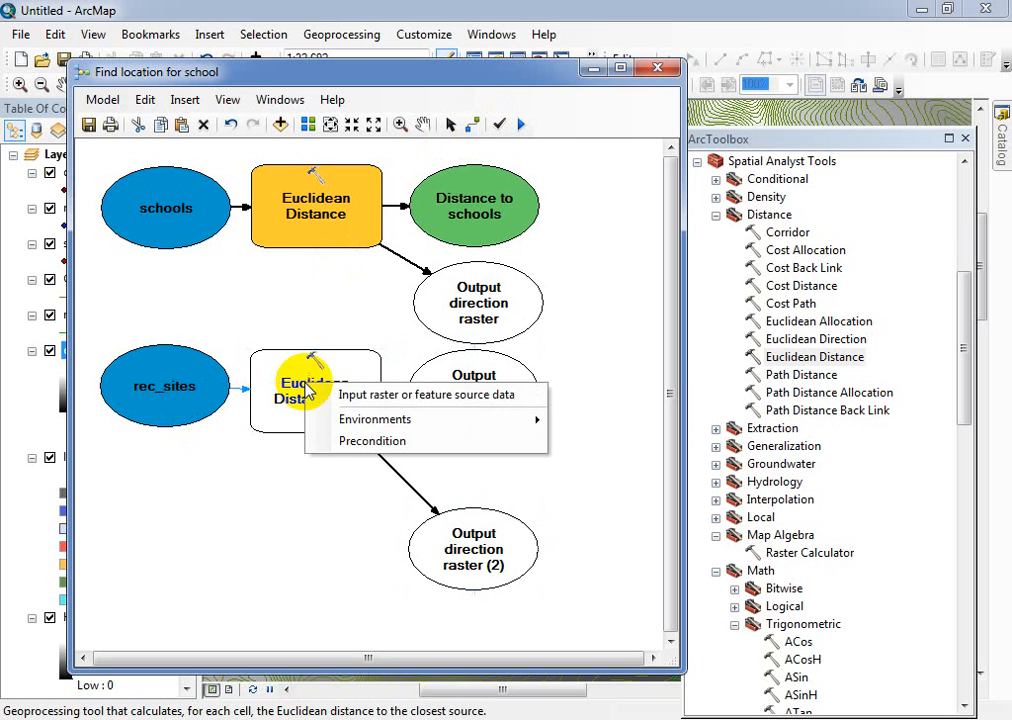
left_click(379, 395)
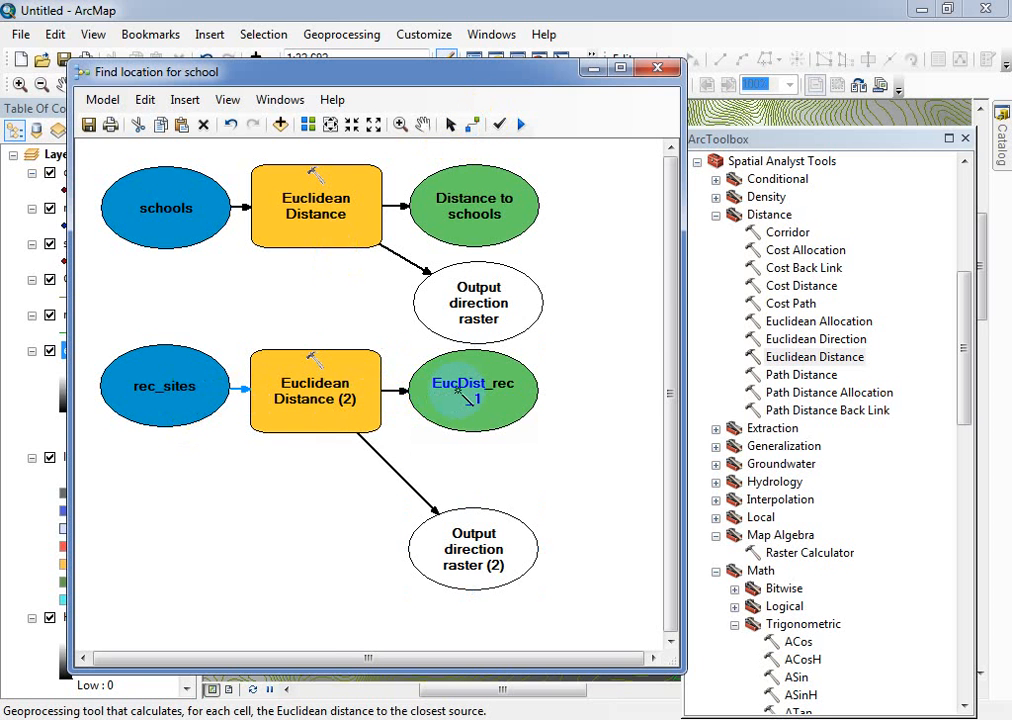
Step: Rename the distance output of the rec_sites Euclidean Distance tool to "Distance to recation sites"
right_click(463, 395)
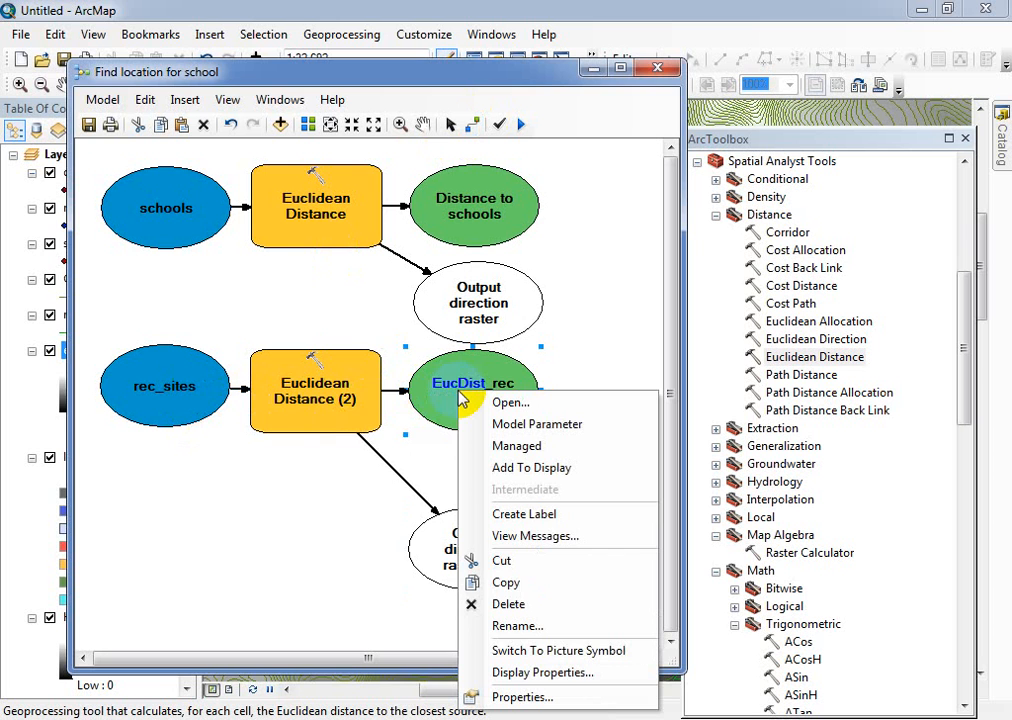
left_click(486, 625)
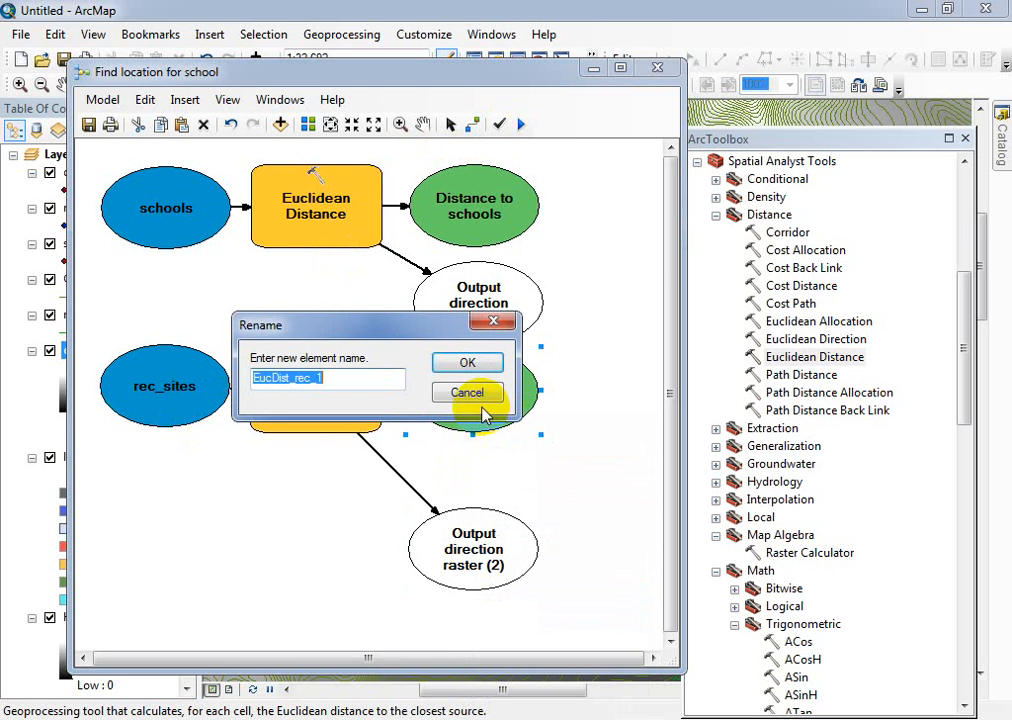
type("Distance ")
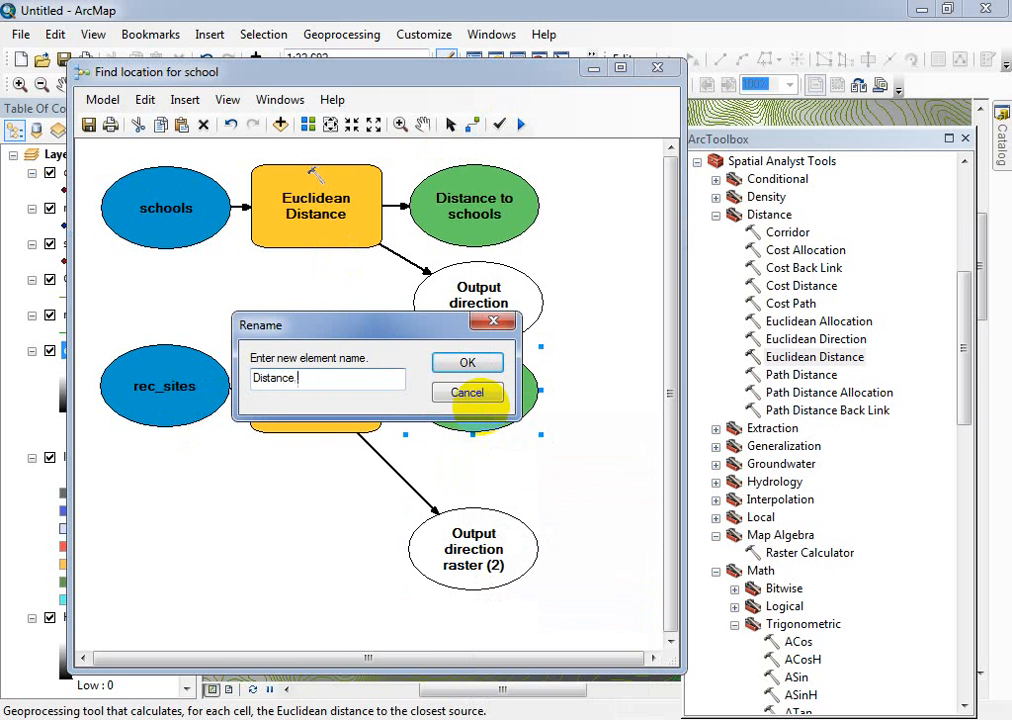
type("to recation sites")
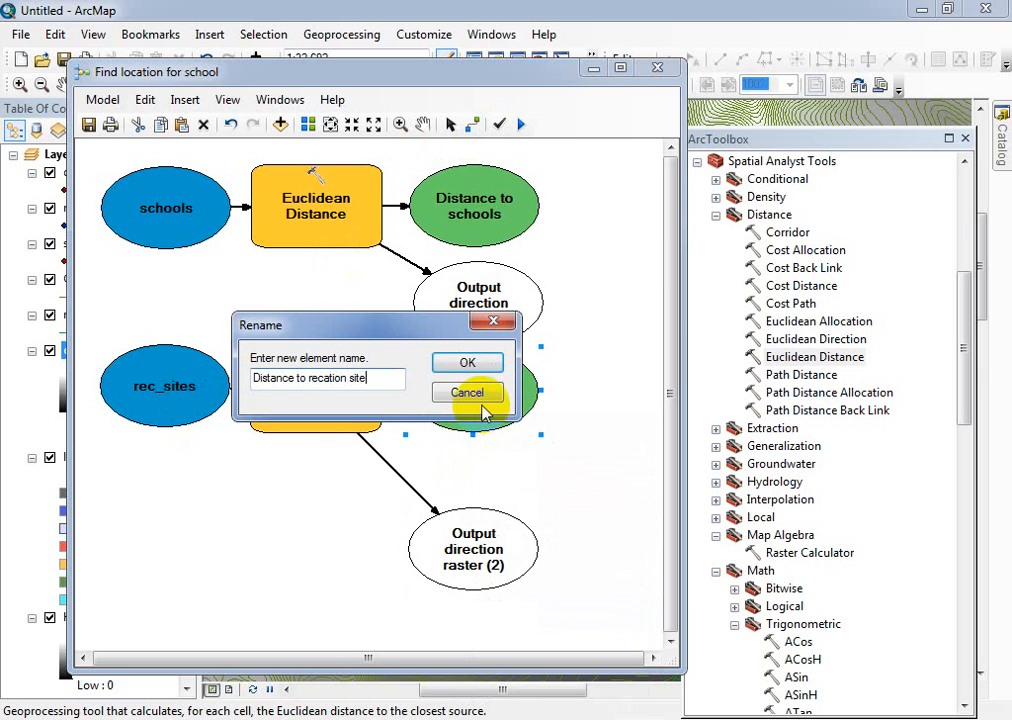
left_click(466, 363)
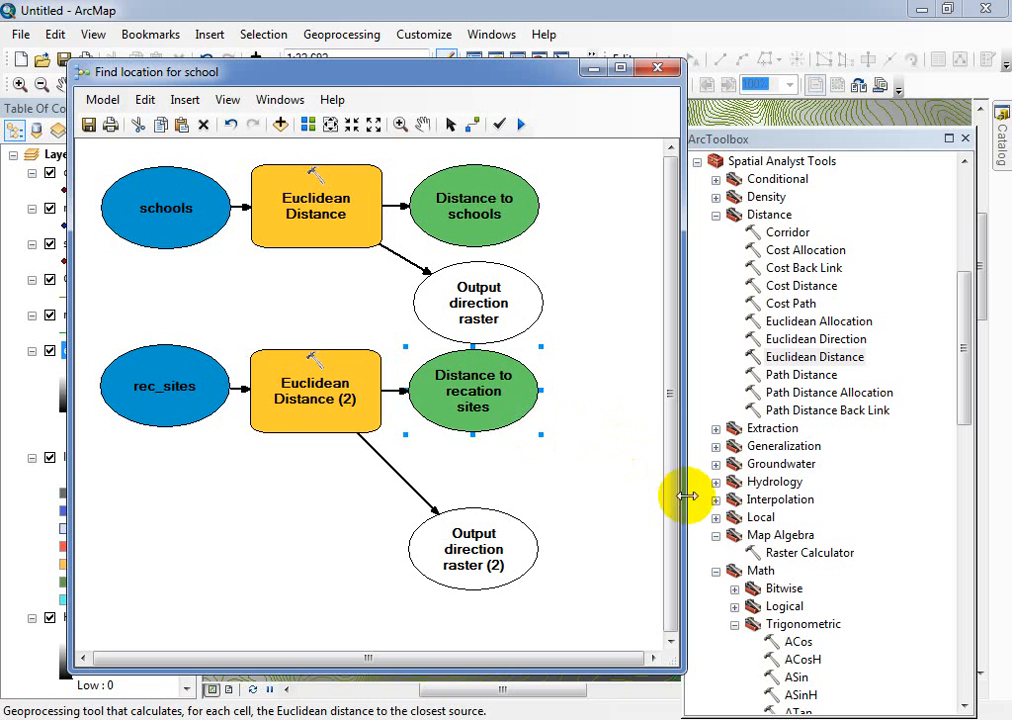
left_click(670, 645)
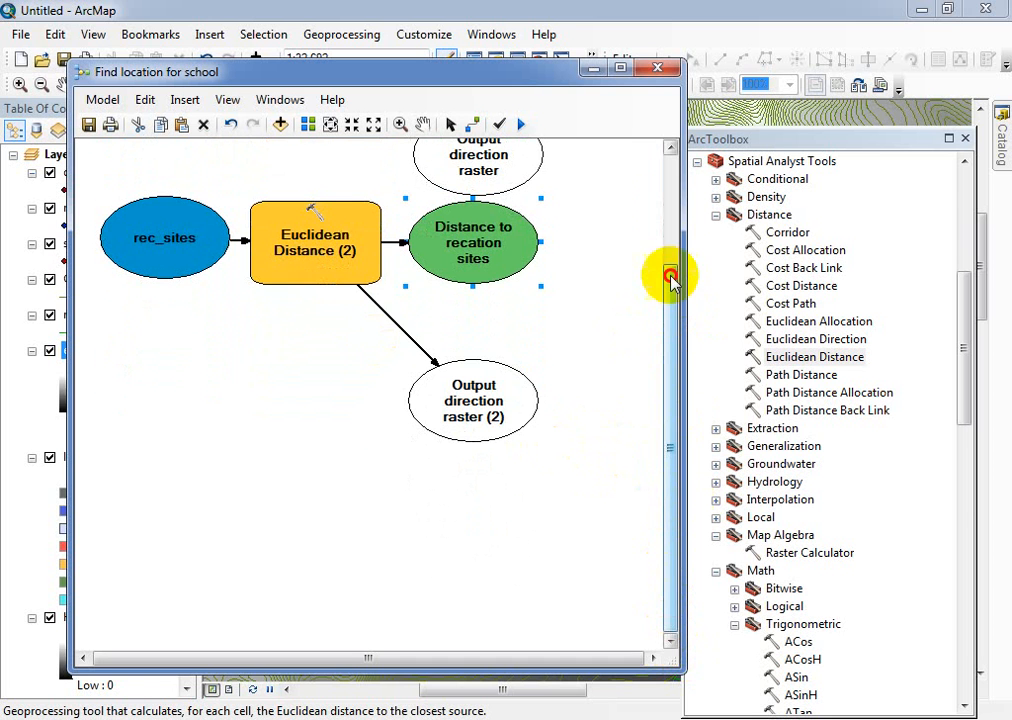
left_click_drag(670, 280, 520, 525)
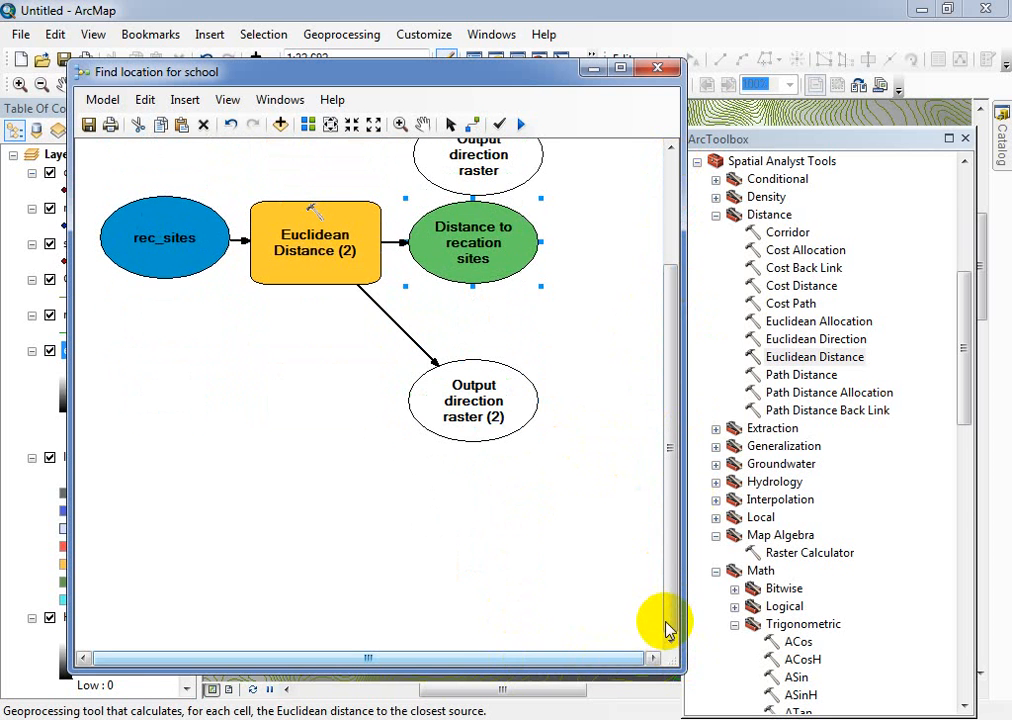
left_click_drag(668, 630, 673, 384)
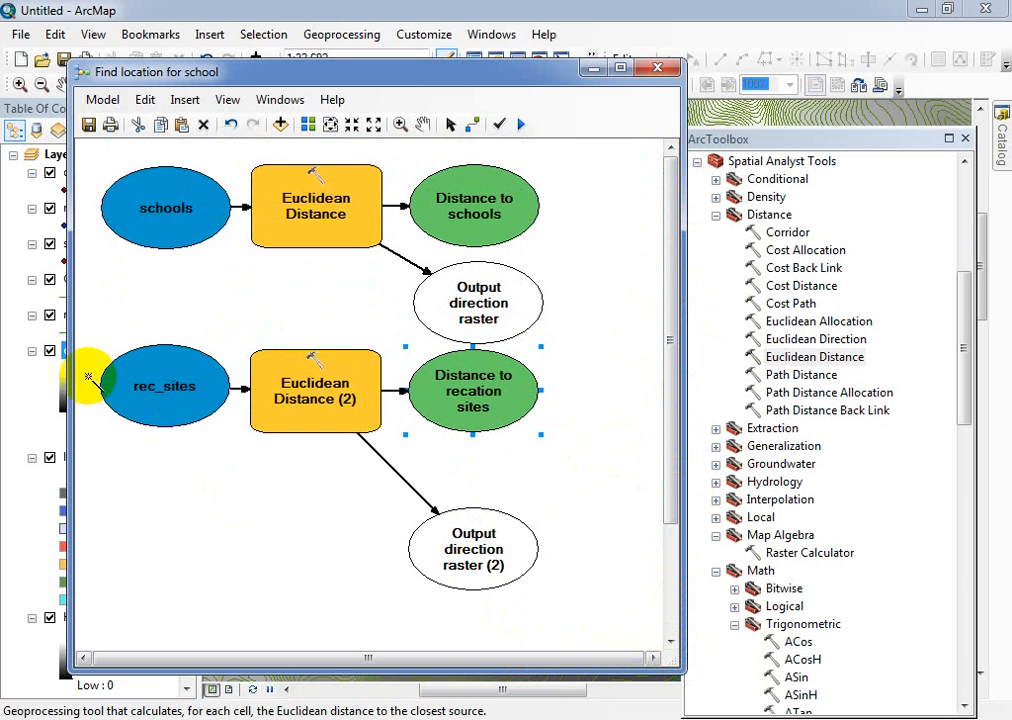
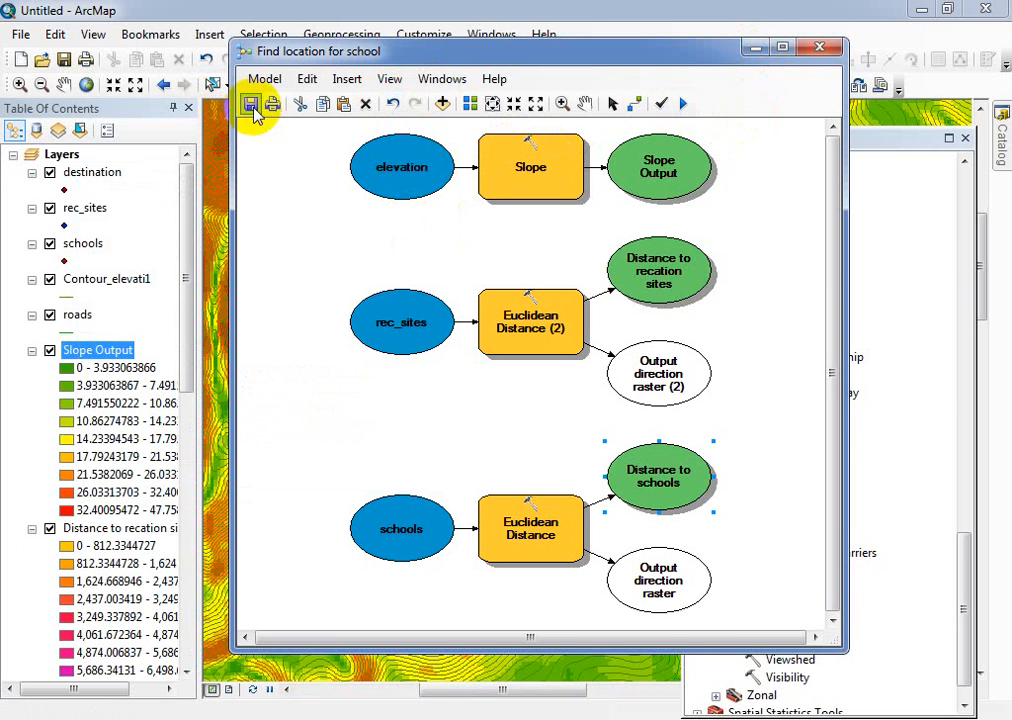
Step: Hide the Contour_elevati1 layer and show the full map extent, with the model window minimized and ArcToolbox closed
left_click(752, 48)
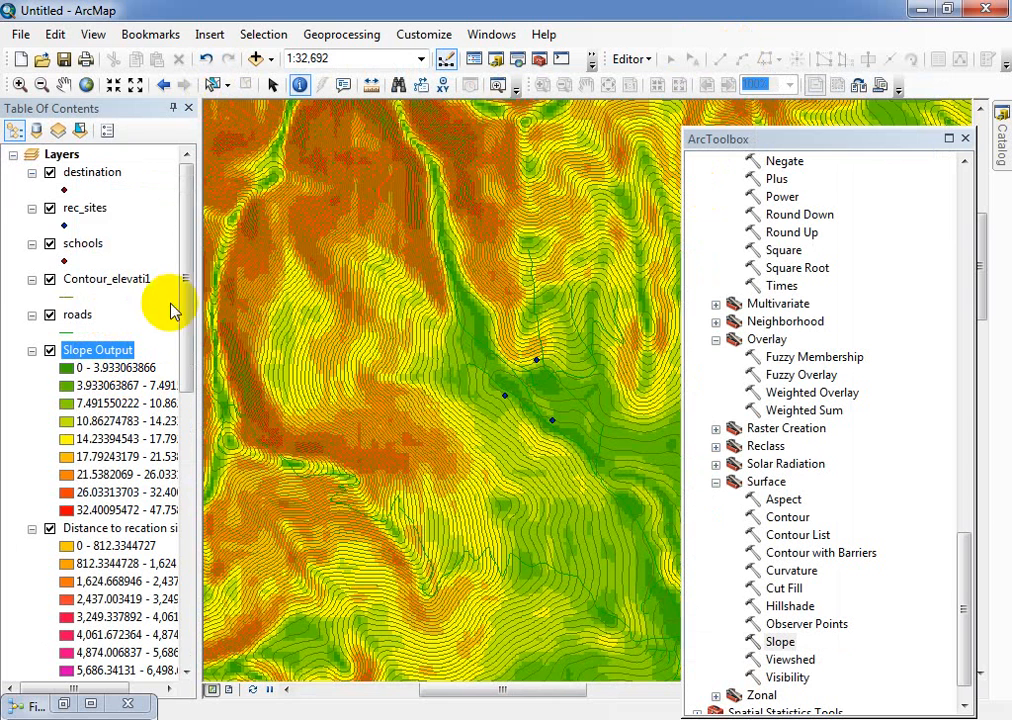
left_click(50, 279)
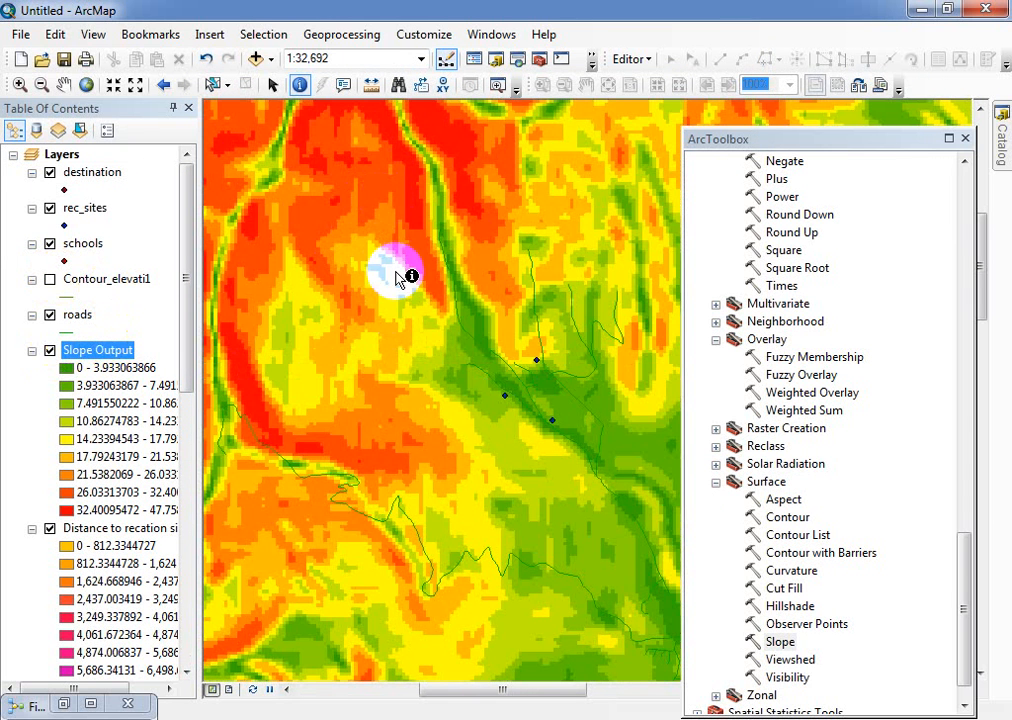
left_click(969, 141)
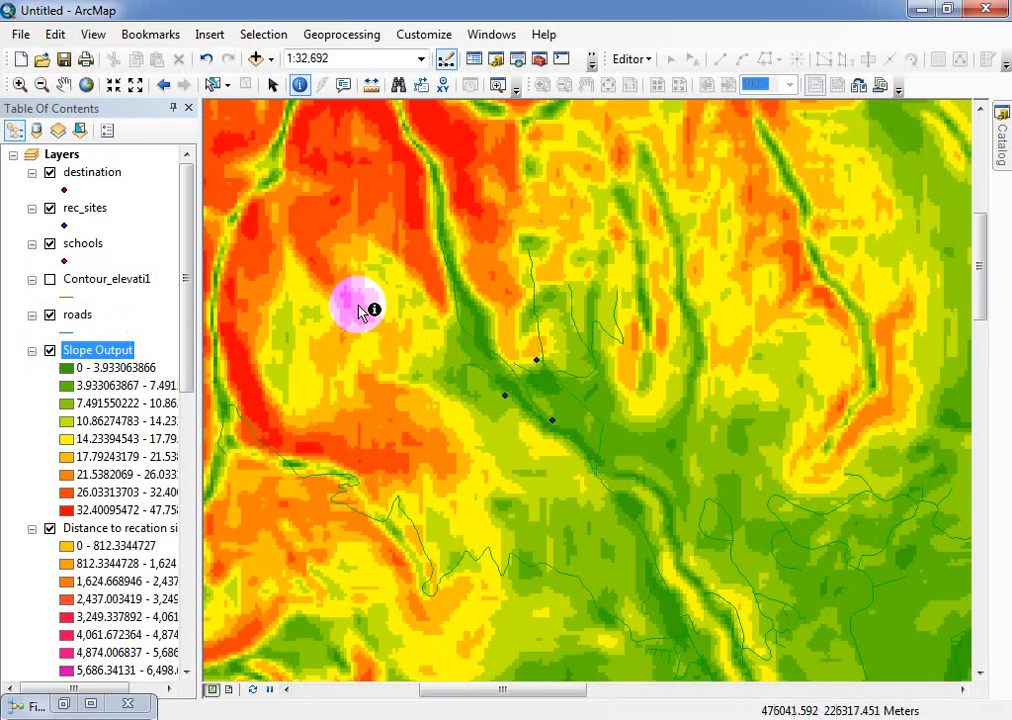
left_click(86, 84)
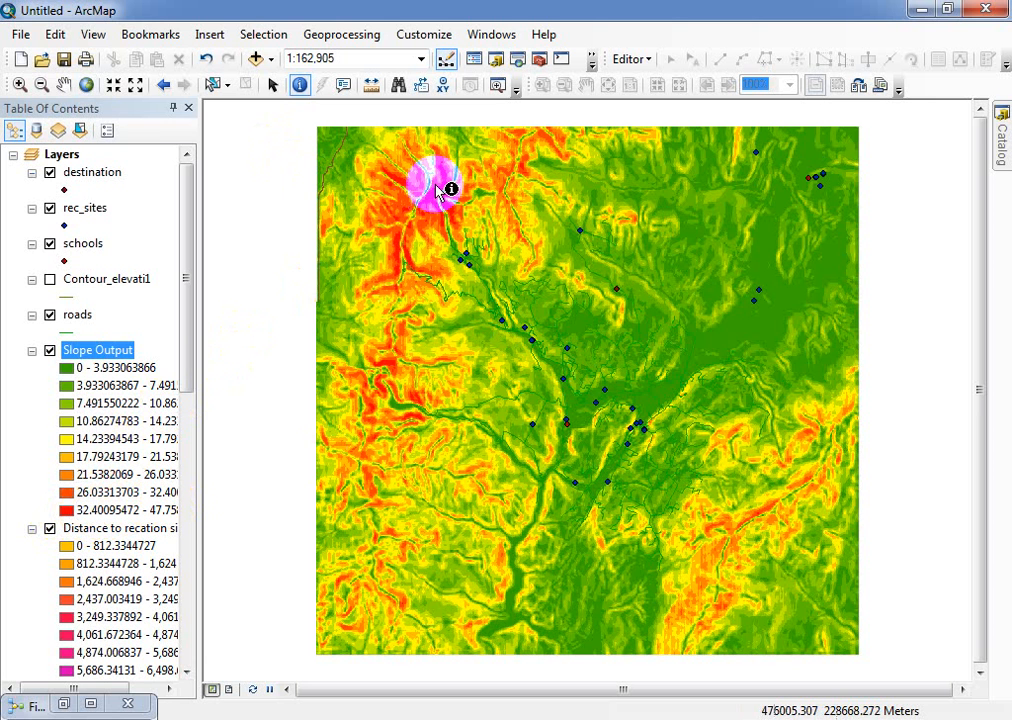
Step: Turn off the Slope Output and Distance to recation sites layers to reveal the Distance to schools raster
left_click(80, 368)
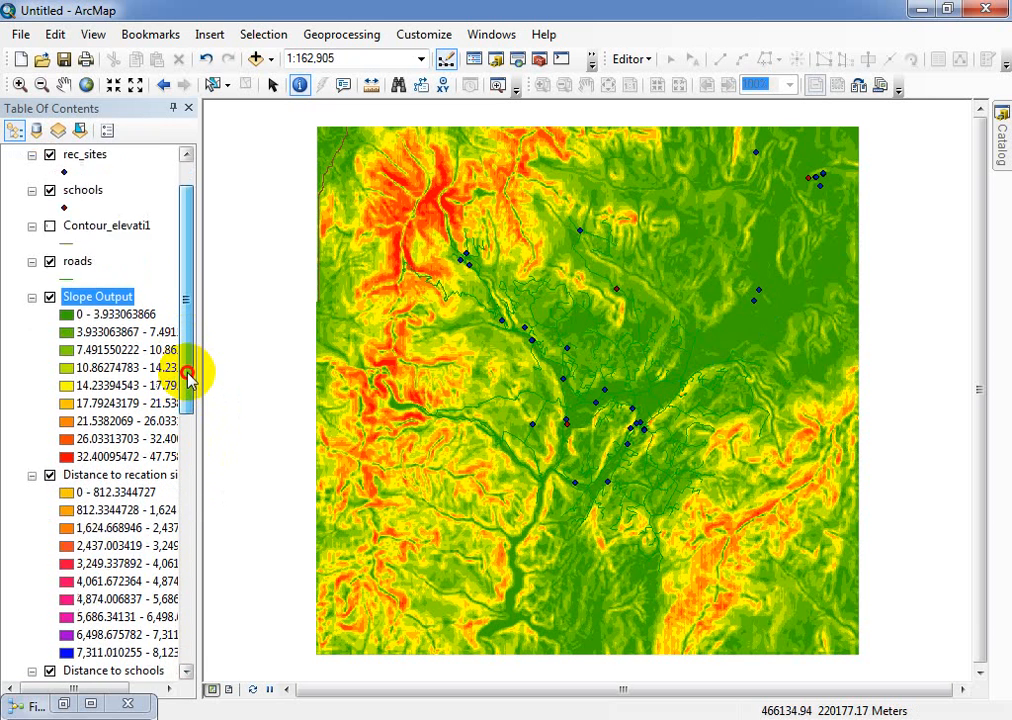
scroll(185, 360, "down", 3)
left_click(49, 261)
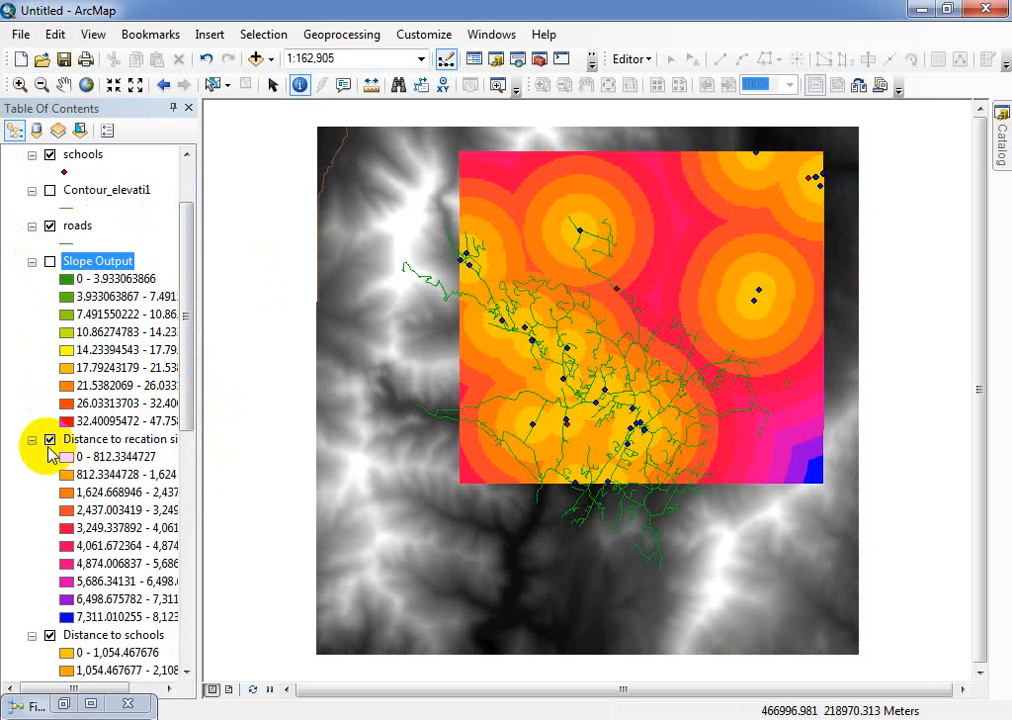
left_click(50, 440)
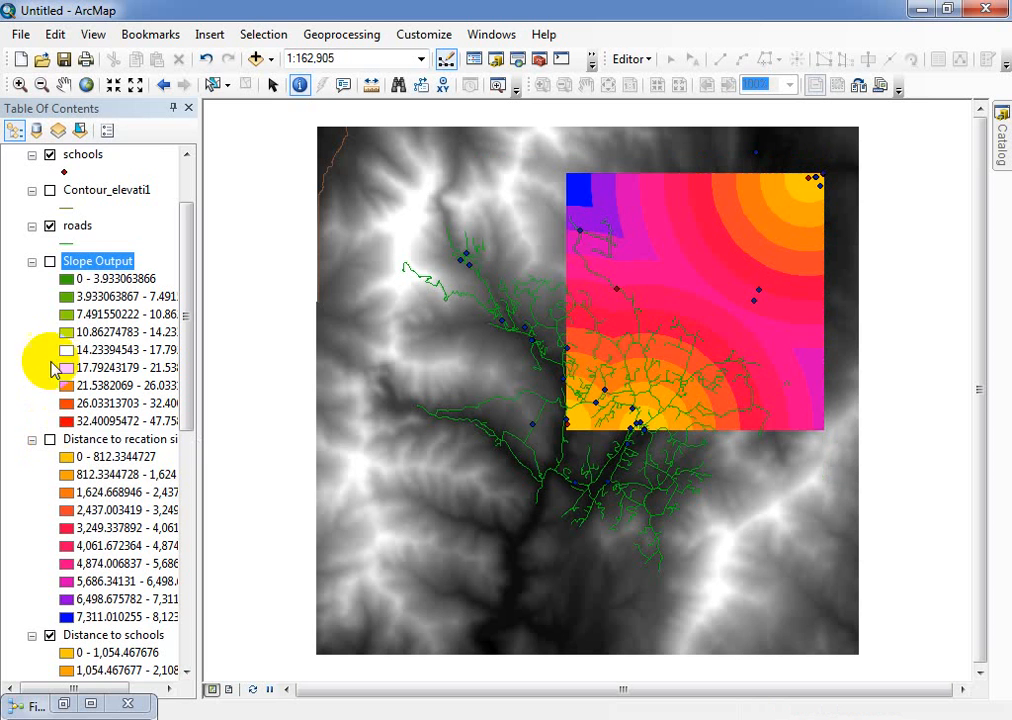
right_click(83, 266)
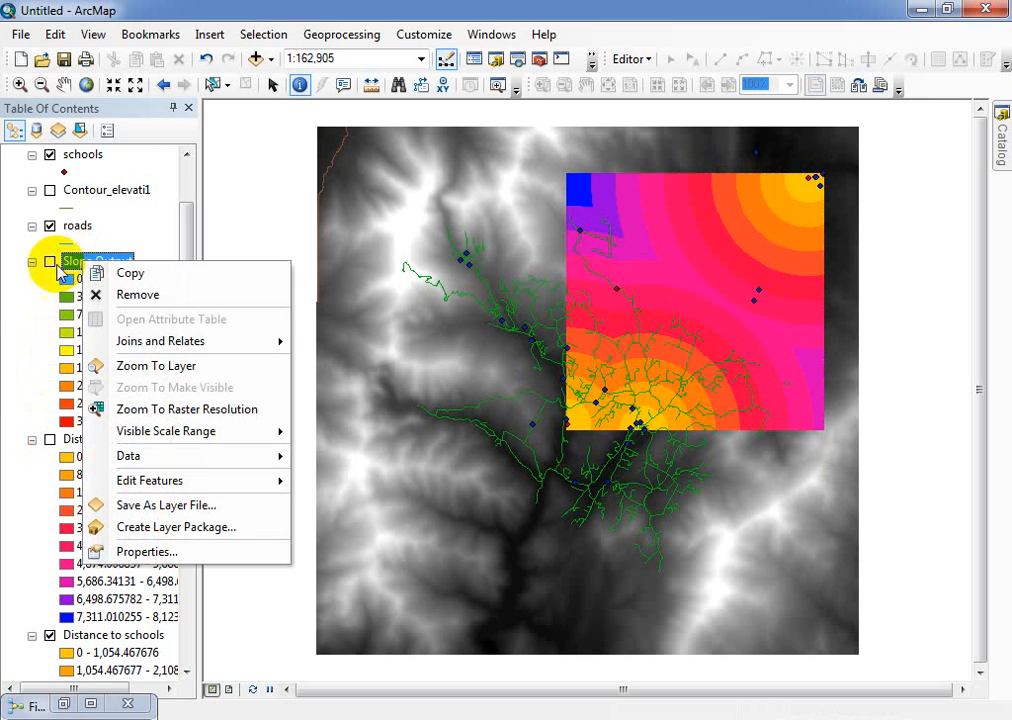
left_click(20, 305)
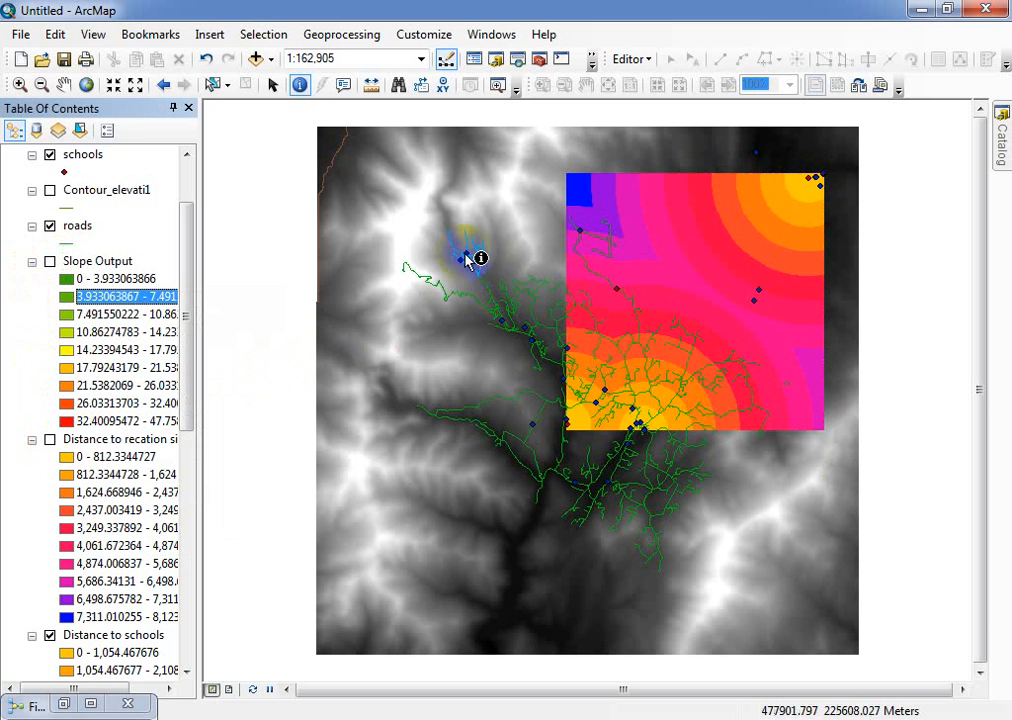
Step: Remove the Distance to recation sites layer from the map
left_click(122, 440)
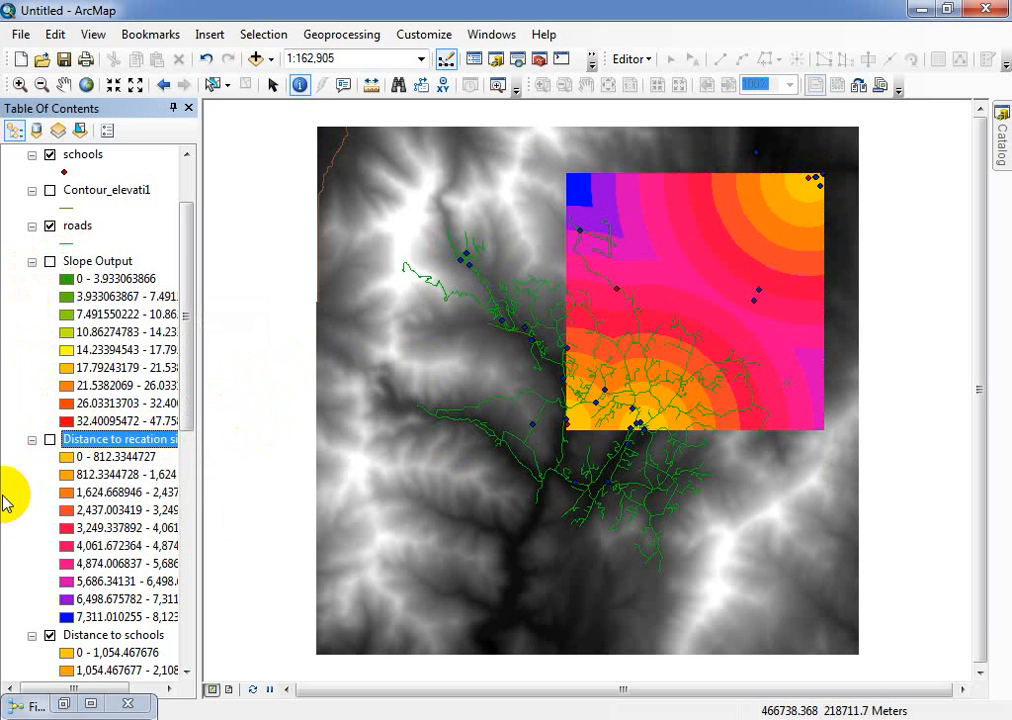
left_click(90, 492)
left_click(115, 442)
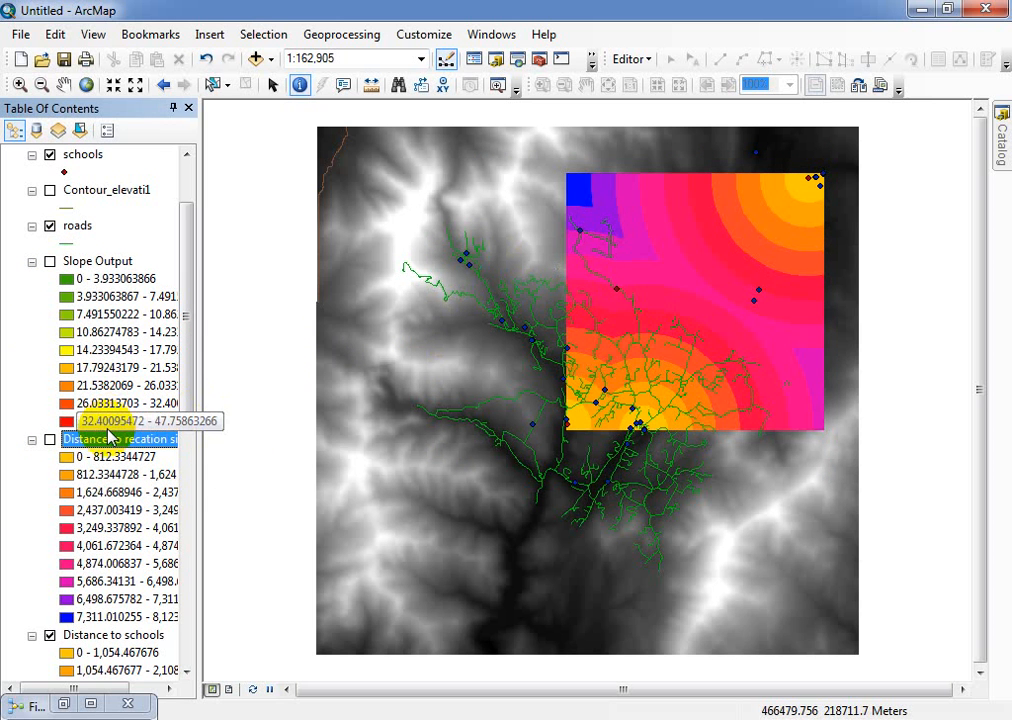
right_click(110, 442)
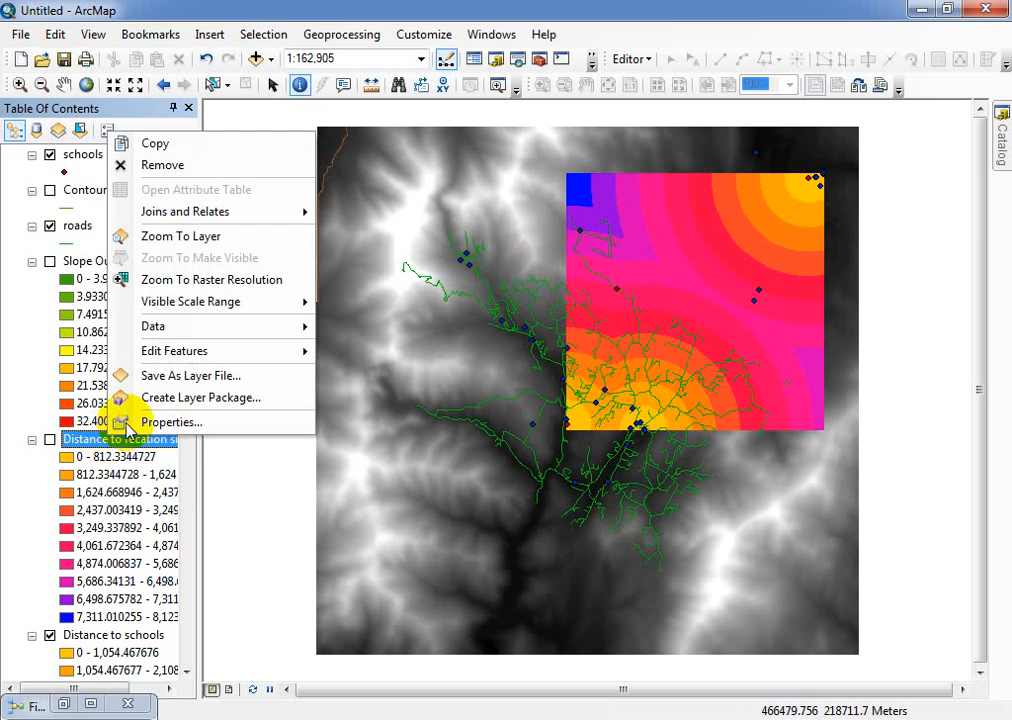
left_click(158, 165)
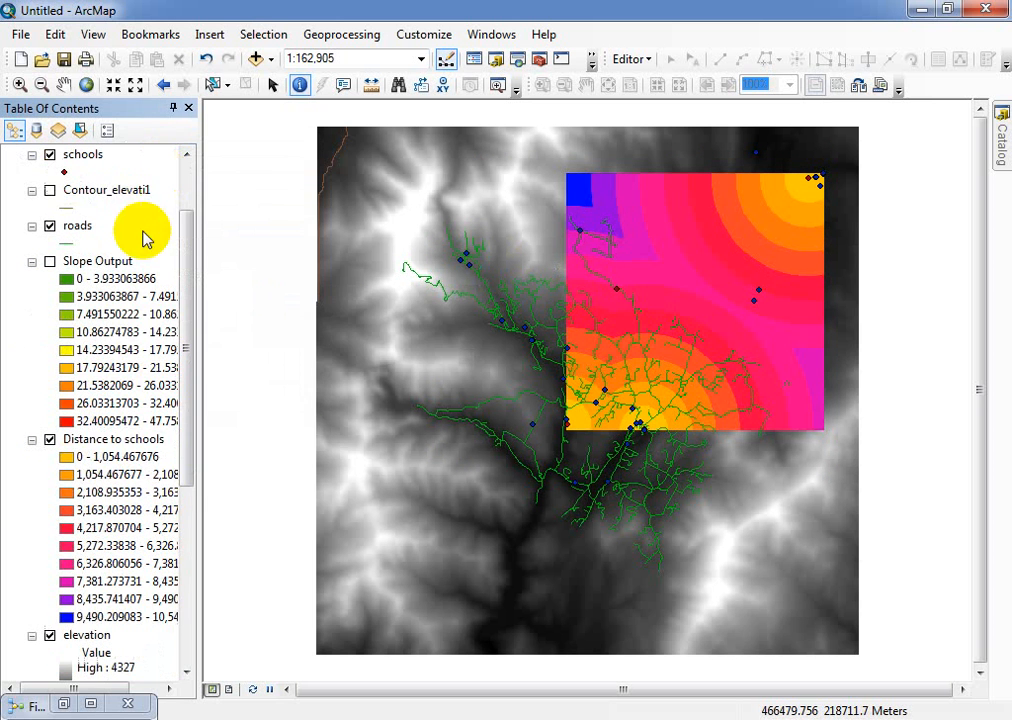
Step: Remove the Distance to schools layer from the map
left_click(108, 442)
right_click(108, 445)
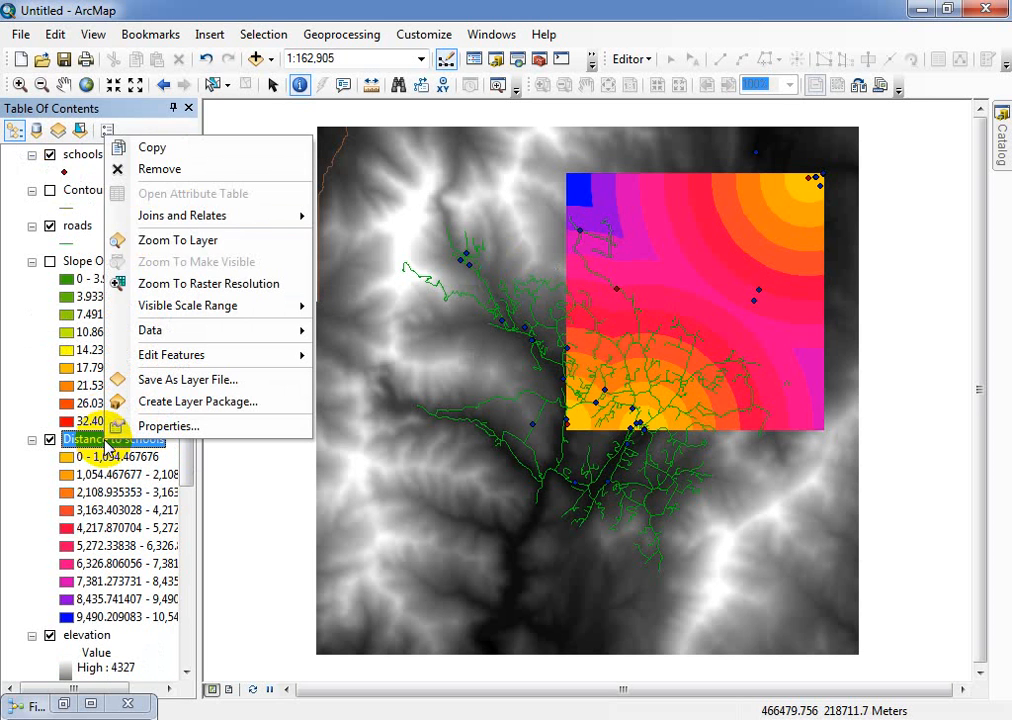
left_click(160, 168)
scroll(160, 185, "down", 3)
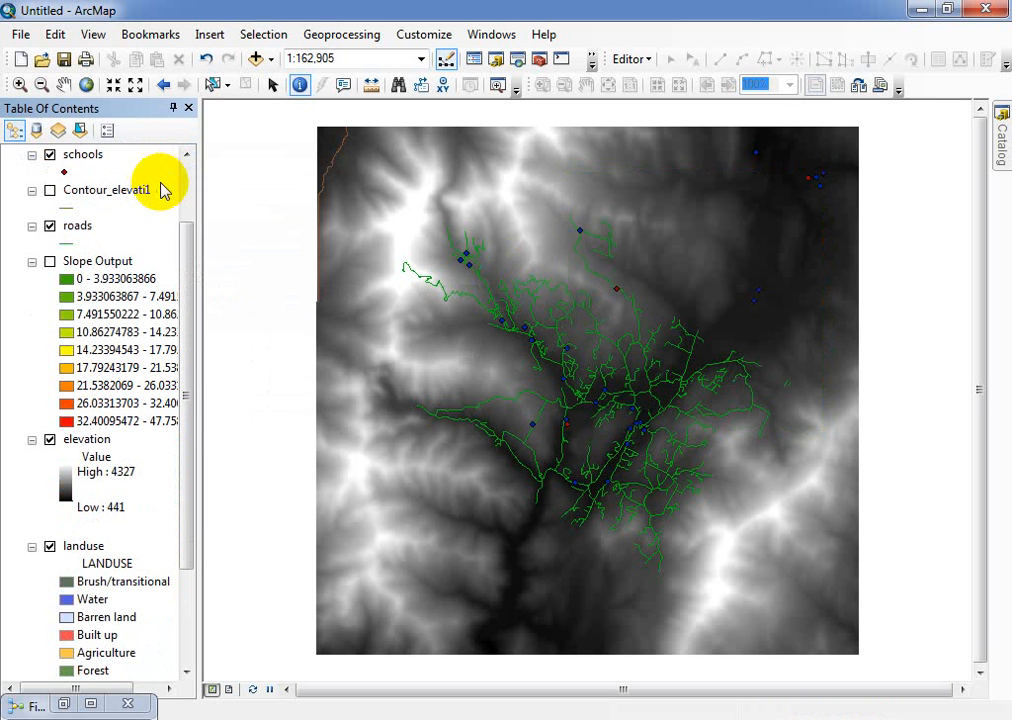
Step: Restore the model window and set the output distance raster of the rec_sites Euclidean Distance tool to EucDist_rec_2 in Sratch.gdb
left_click(62, 704)
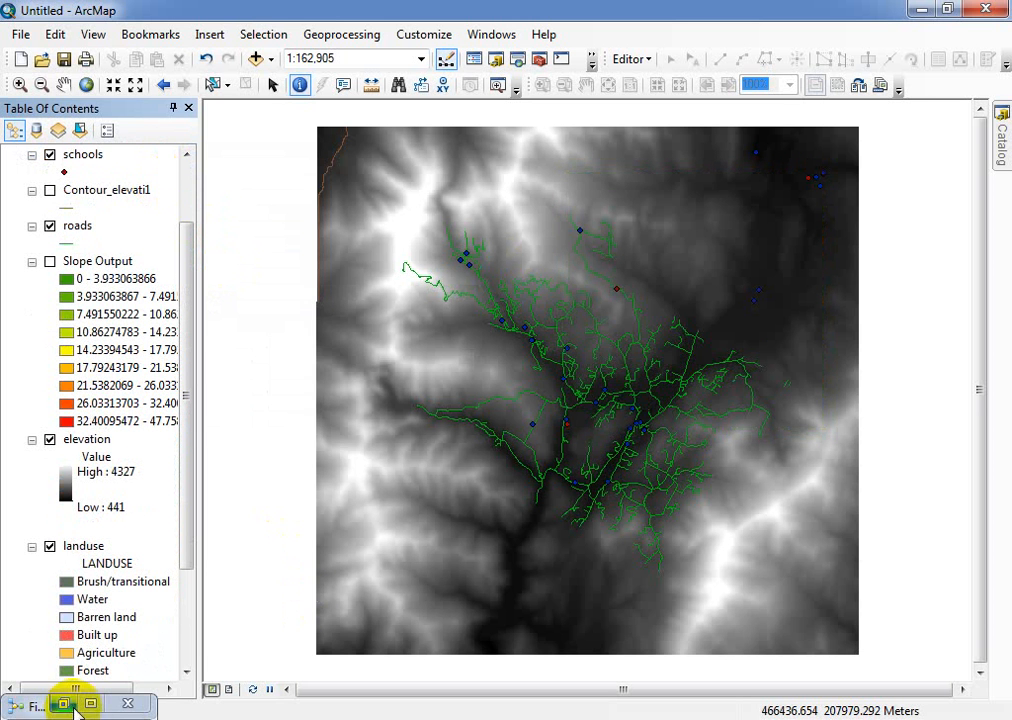
left_click(600, 443)
right_click(552, 305)
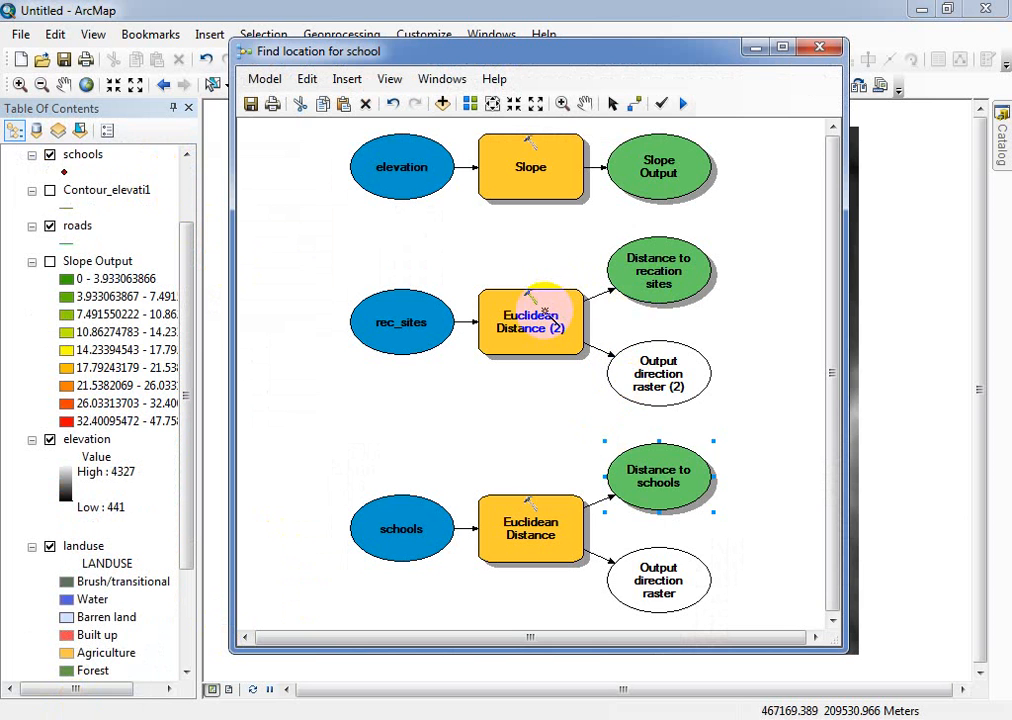
right_click(545, 310)
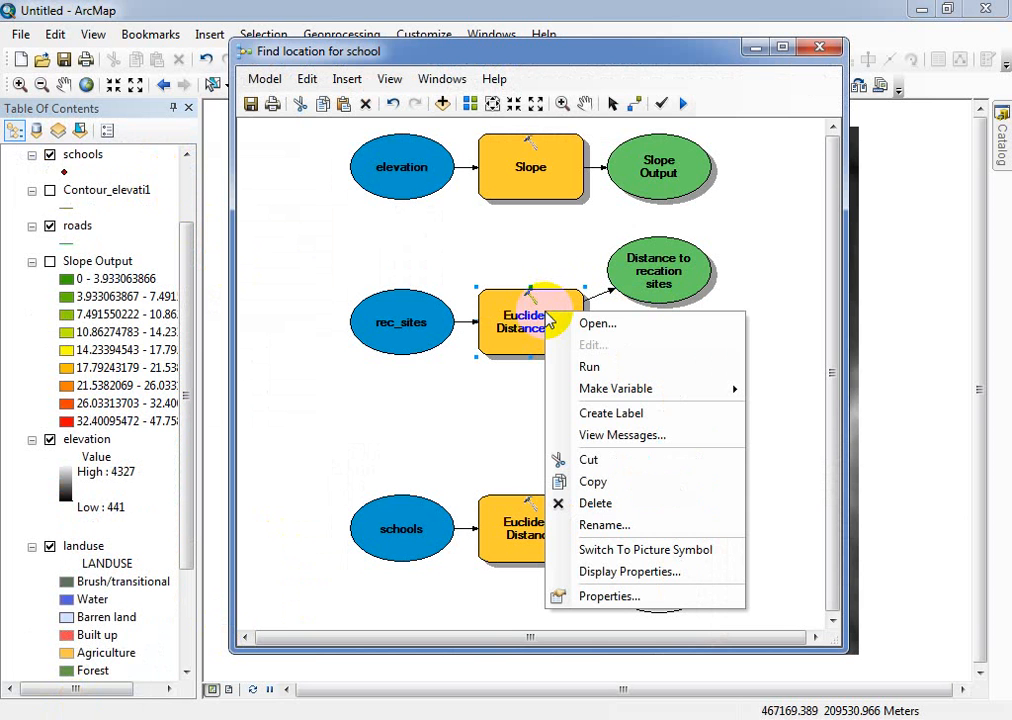
left_click(614, 331)
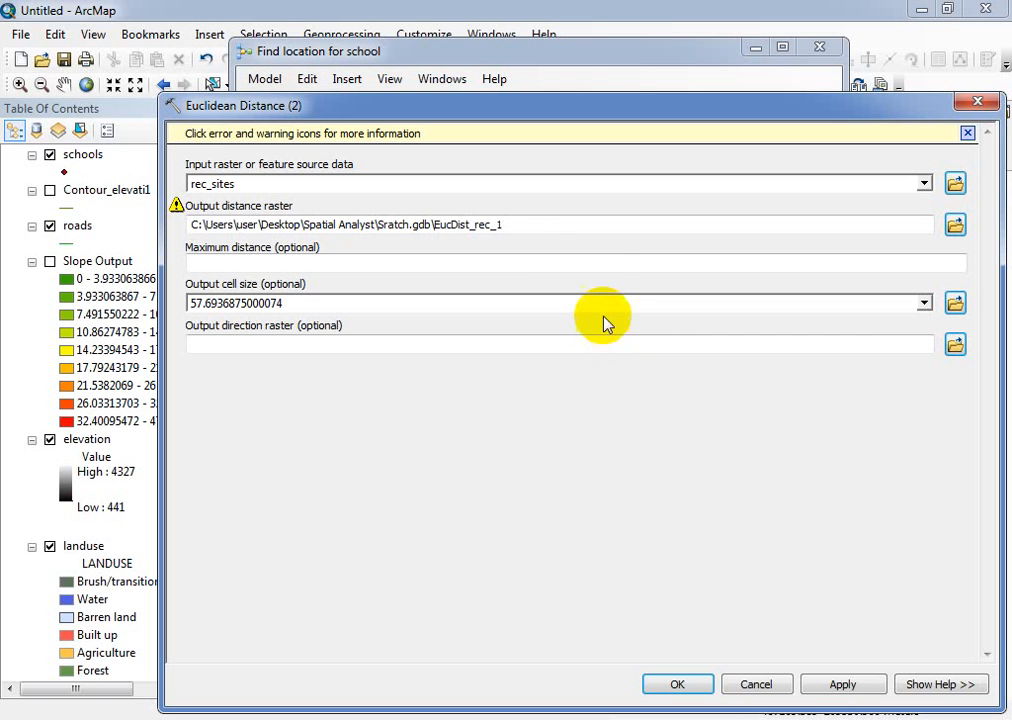
left_click(520, 228)
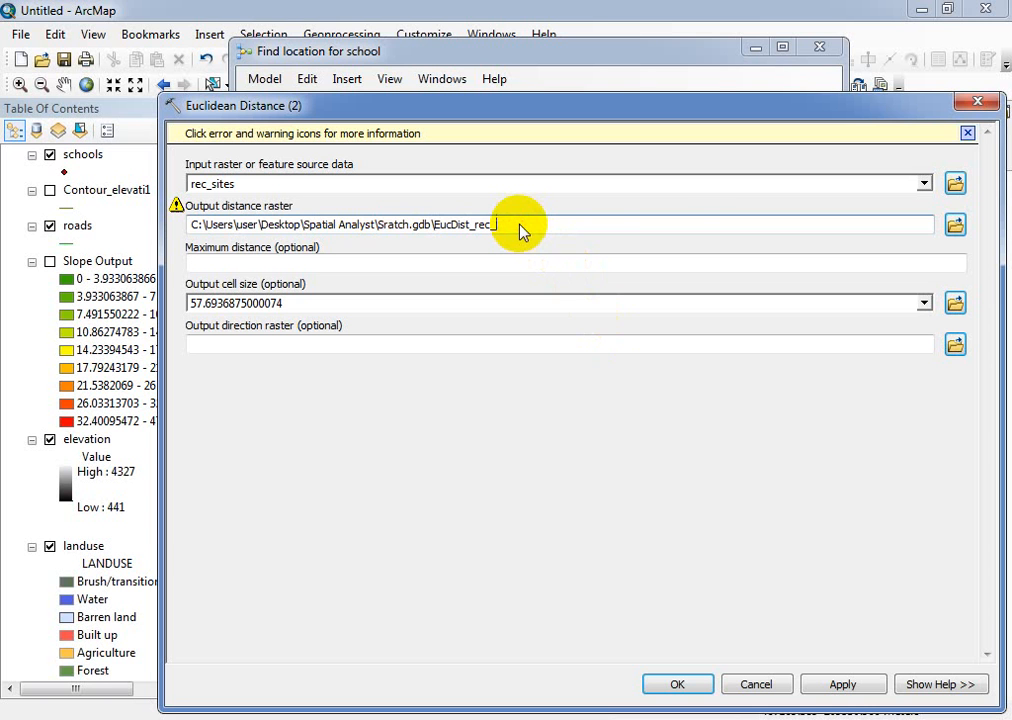
type("2")
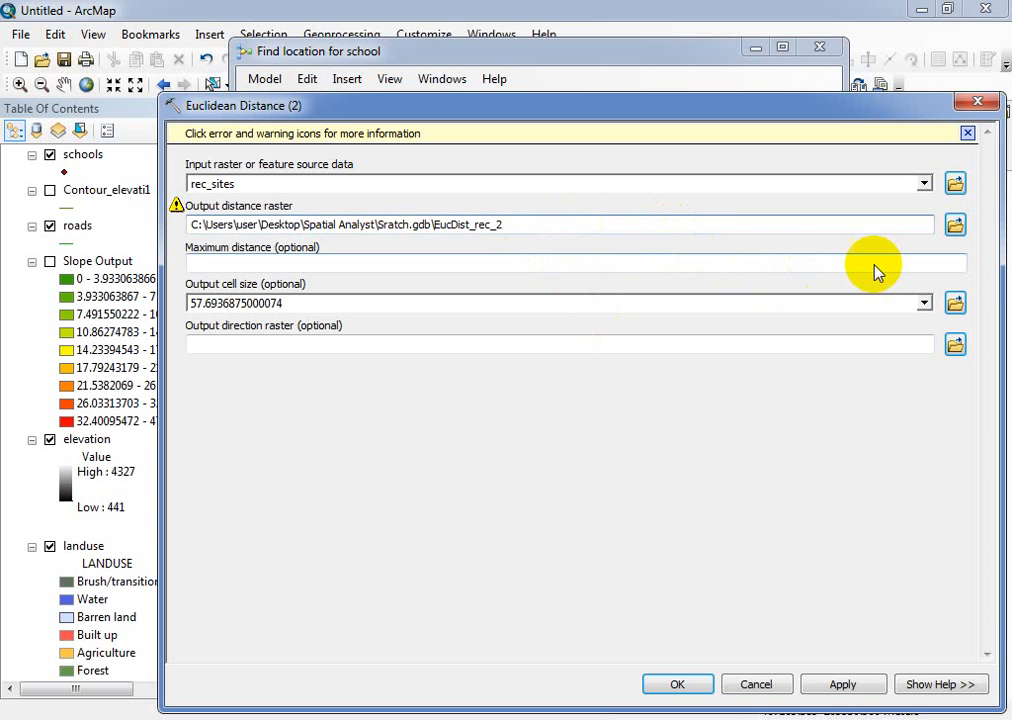
left_click(943, 264)
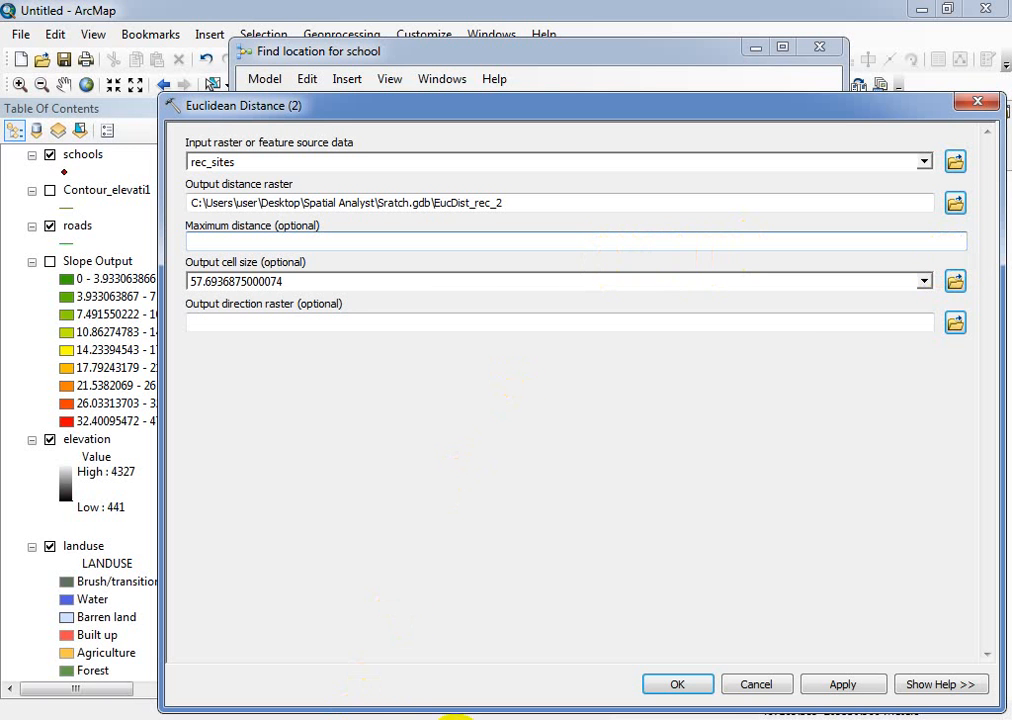
Step: Switch to the Spatial Analyst tutorial PDF in Adobe Reader and review the model-building instructions from page 23 to the output maps on page 28
left_click(456, 719)
mouse_move(456, 719)
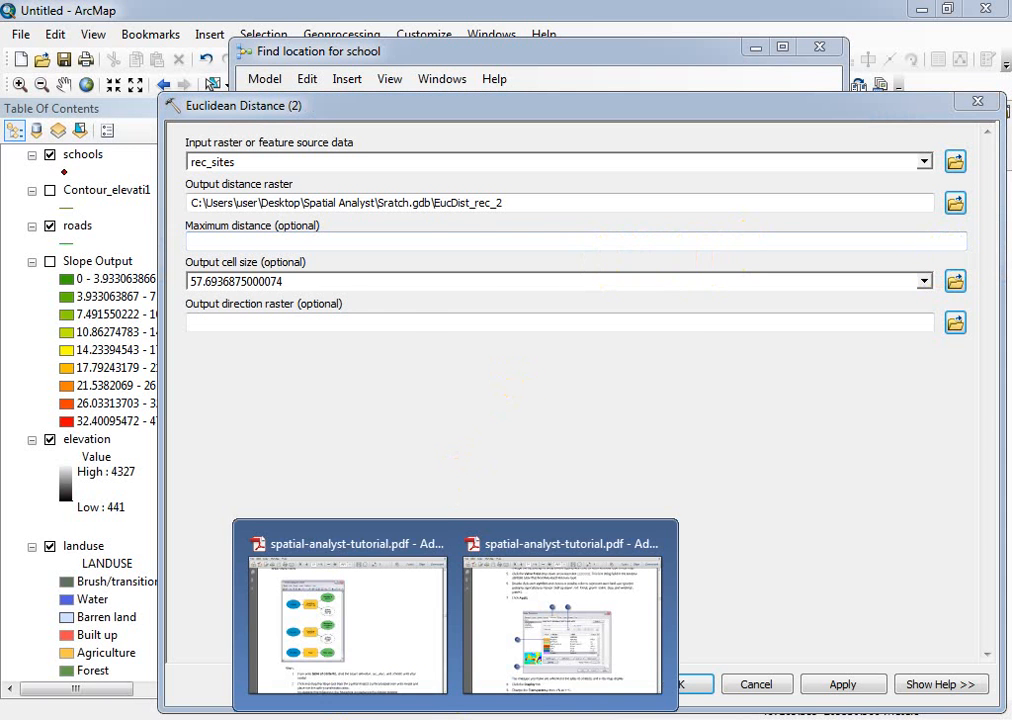
left_click(364, 655)
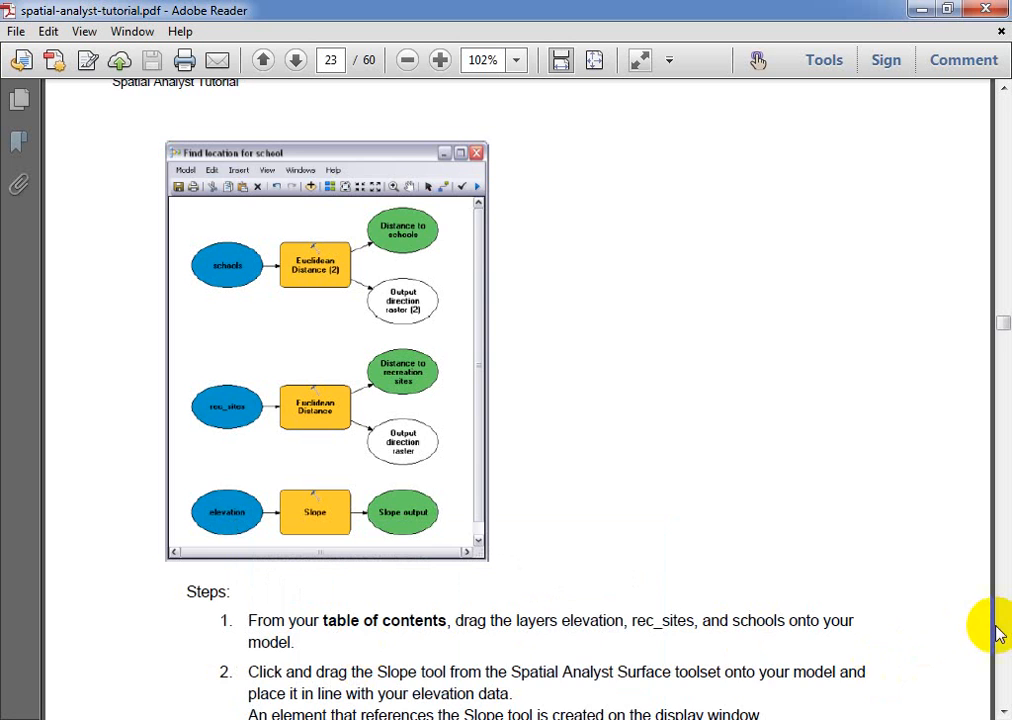
left_click(1003, 632)
left_click(1003, 632)
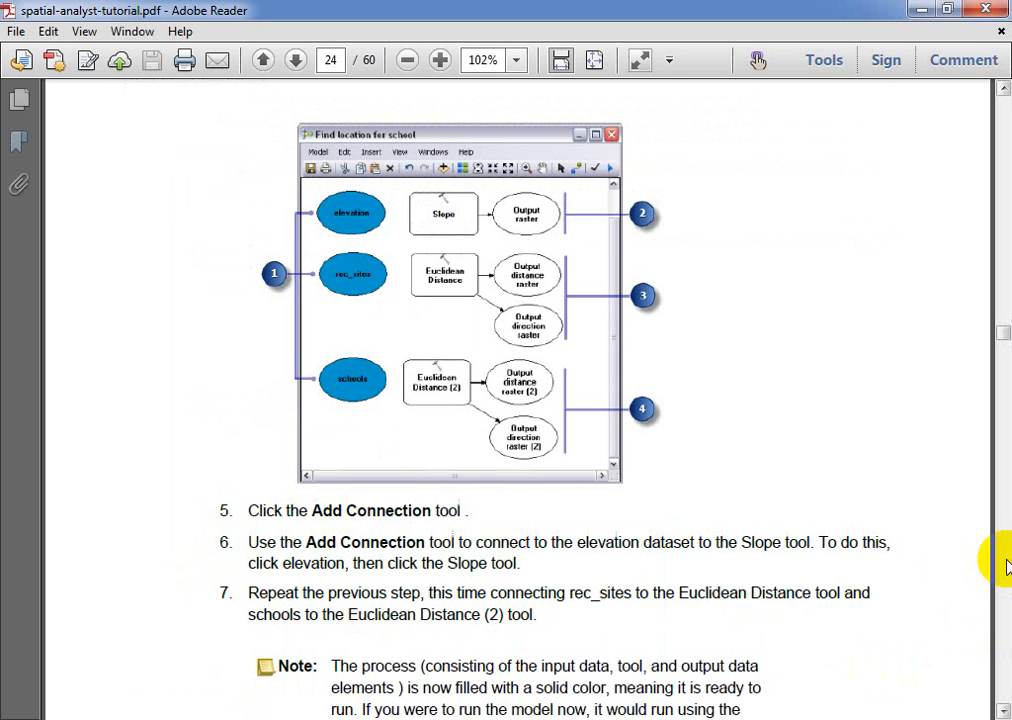
left_click(1004, 578)
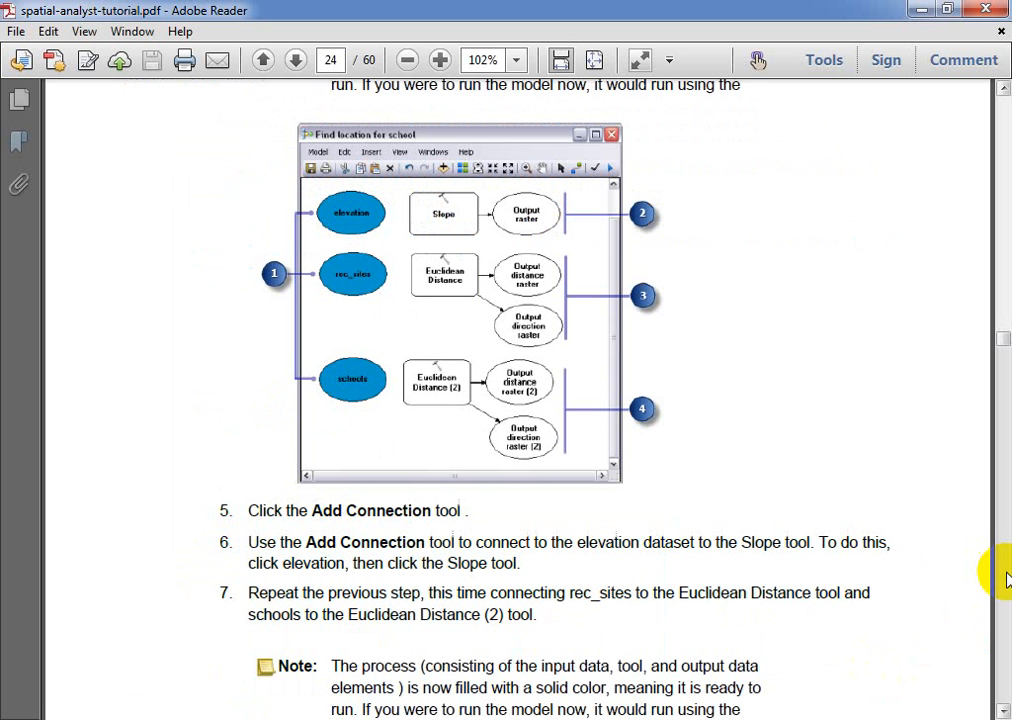
left_click(1004, 578)
left_click(1004, 578)
left_click(1004, 578)
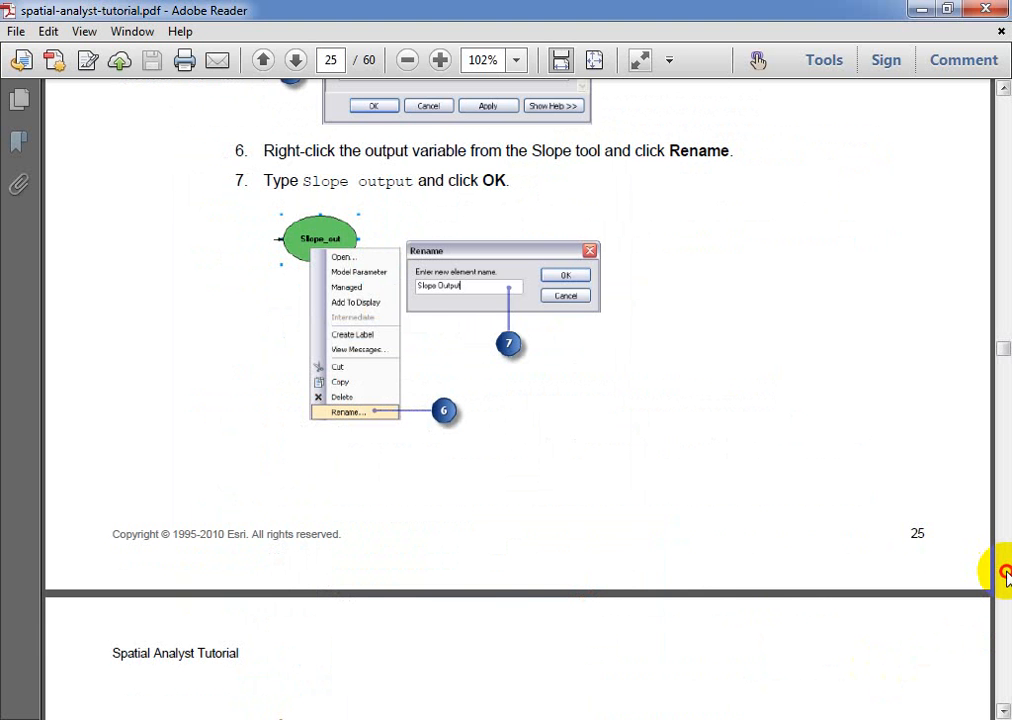
left_click(1005, 574)
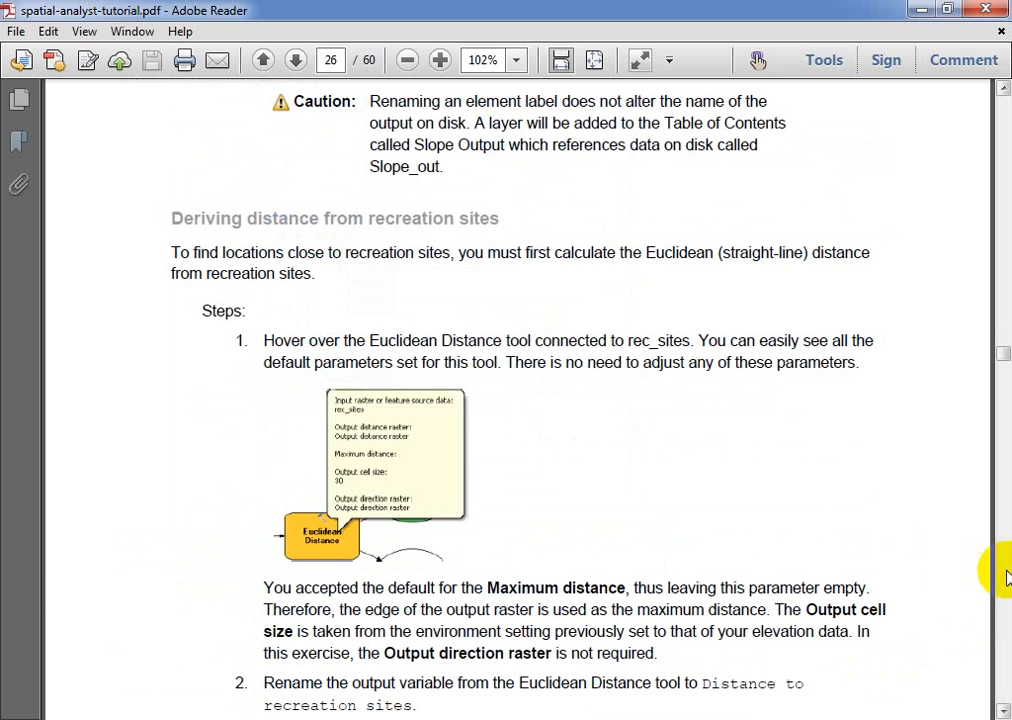
left_click(1005, 577)
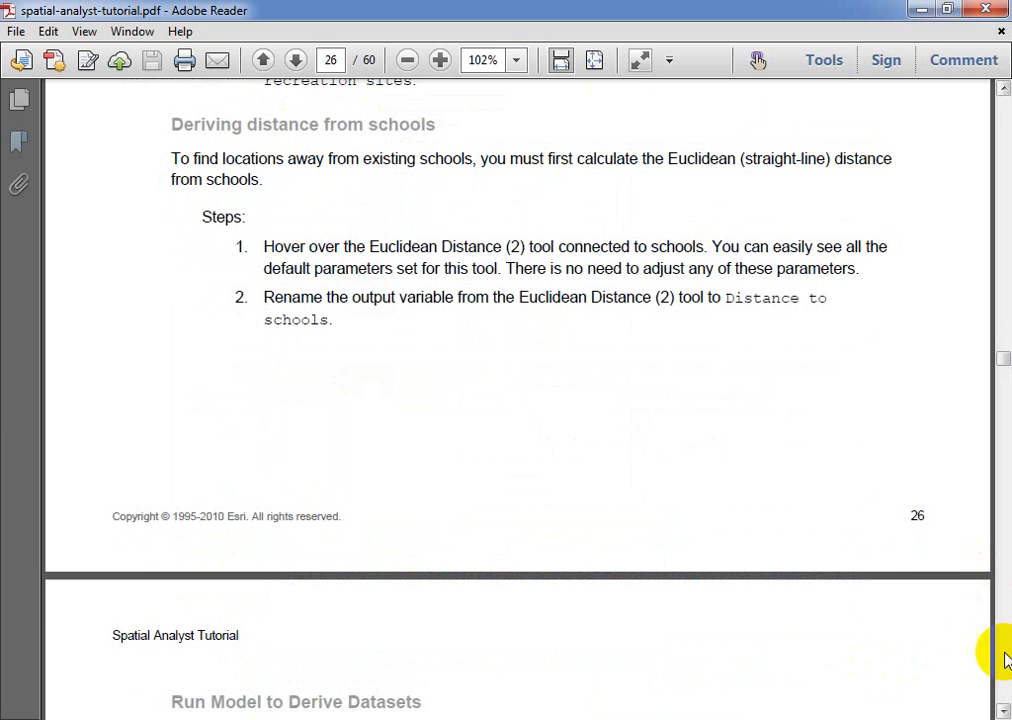
left_click_drag(1003, 710, 1003, 710)
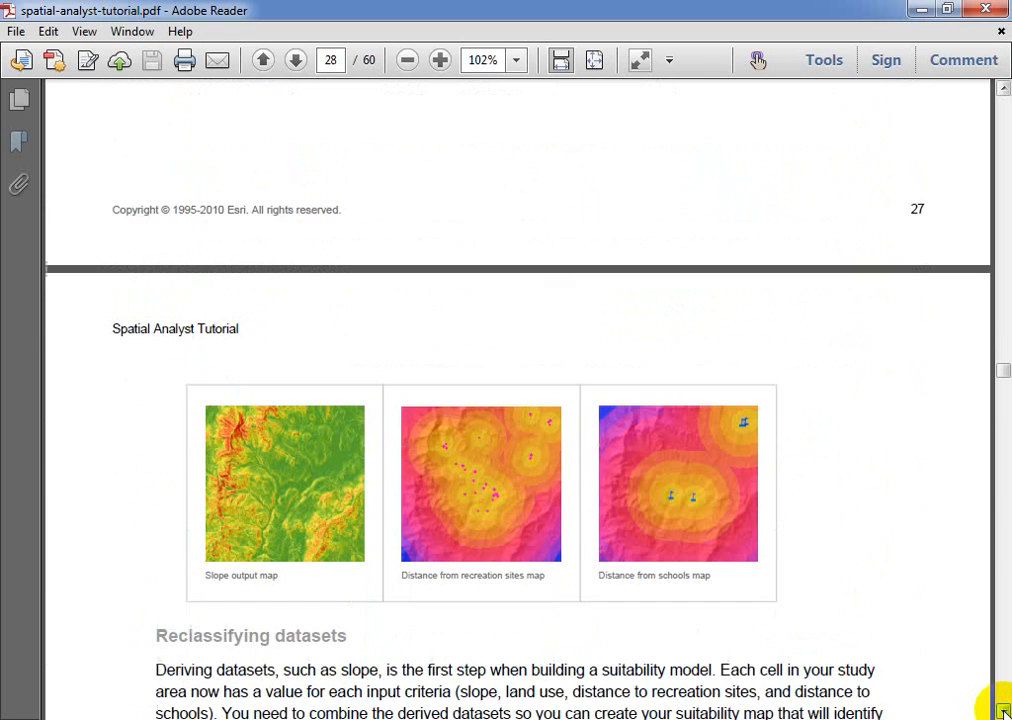
Step: Review the tutorial backwards from page 28, checking the distance and slope instructions and the Add Connection steps on page 24
left_click(1003, 89)
left_click_drag(1003, 89, 1003, 91)
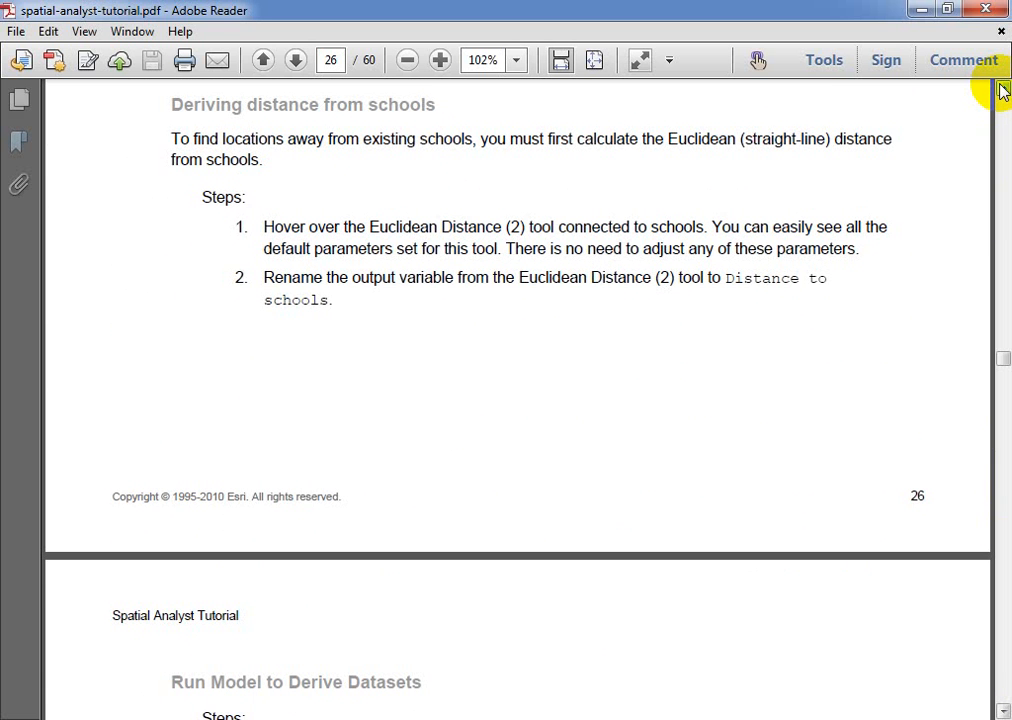
left_click_drag(1003, 91, 1003, 91)
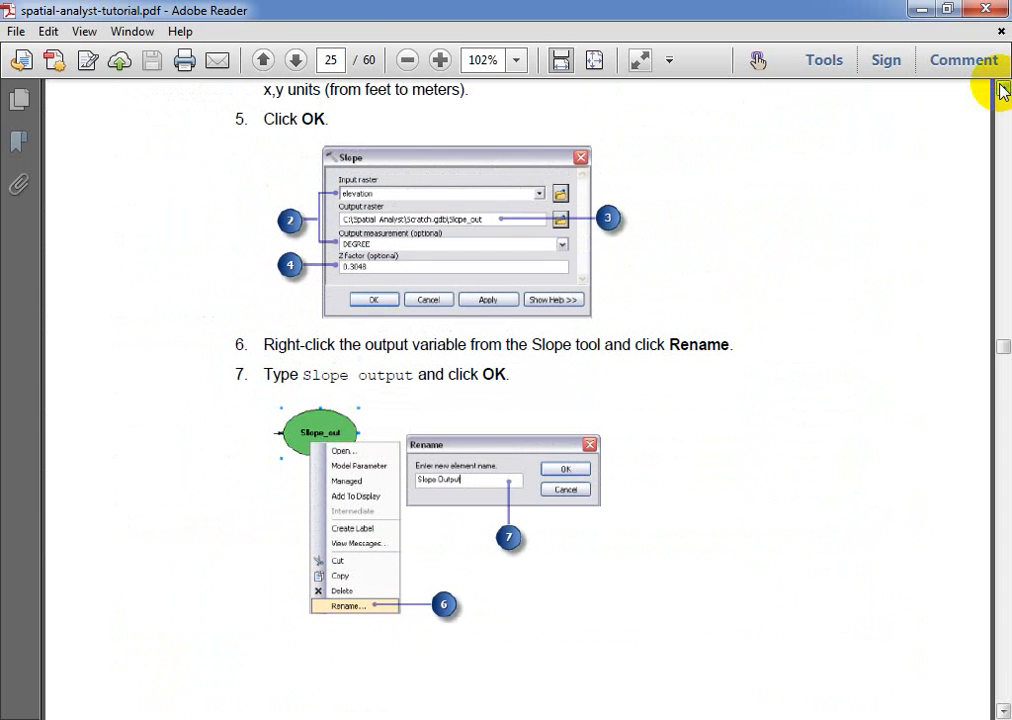
left_click_drag(1003, 91, 1003, 92)
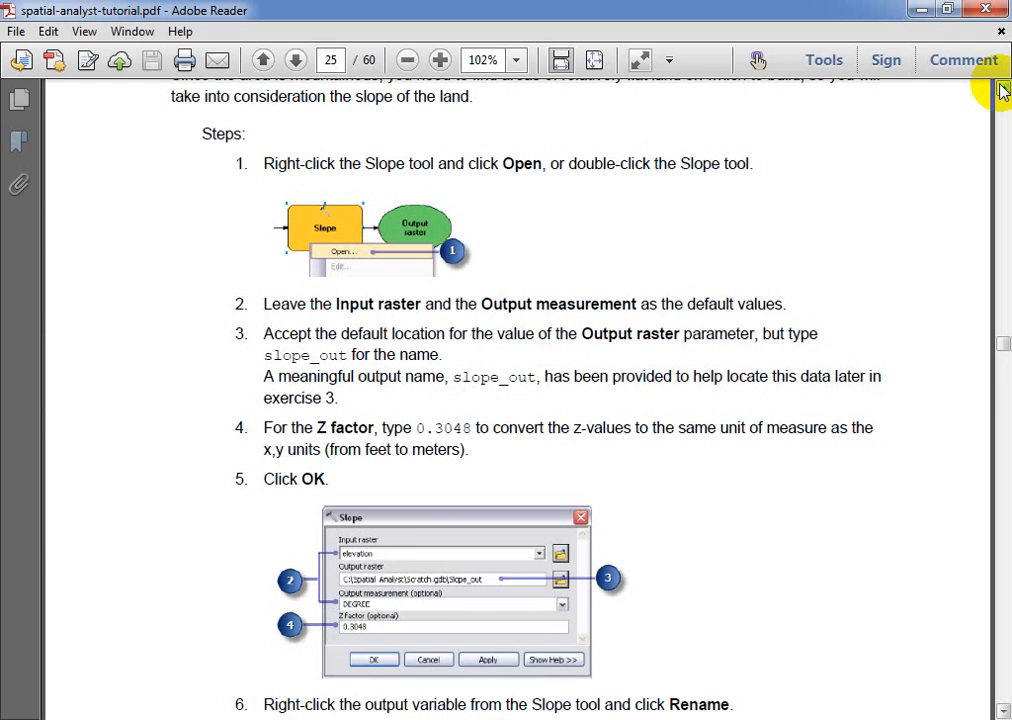
left_click_drag(1003, 91, 1003, 91)
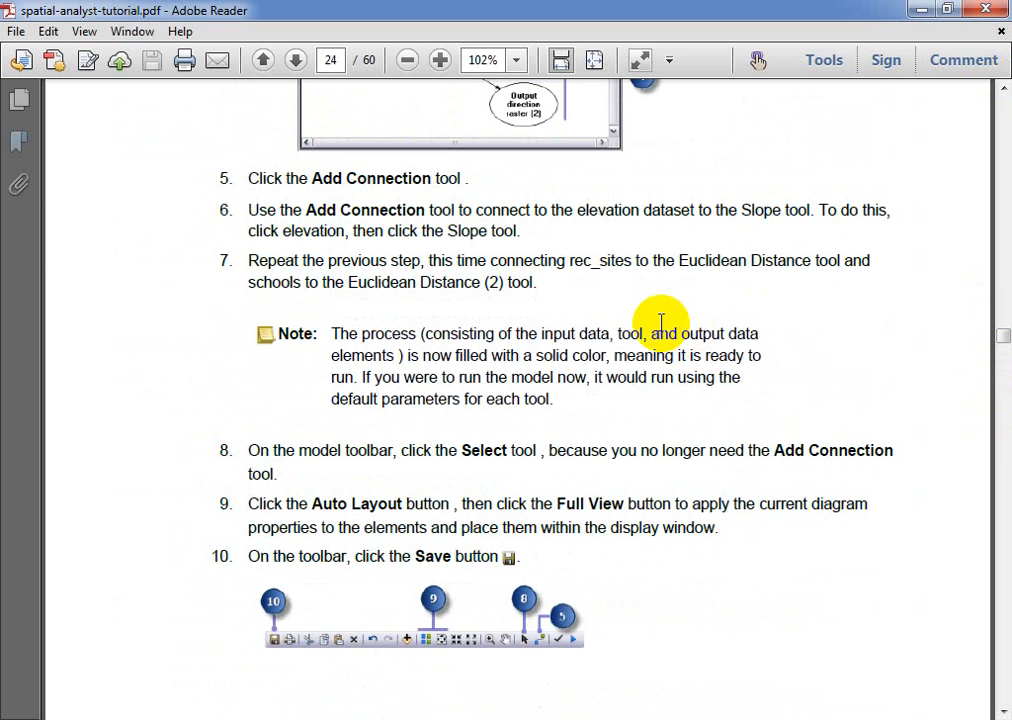
Step: Look ahead to the reclassification model on page 29, check the example distance maps on page 28, and switch back to ArcMap
left_click(1003, 601)
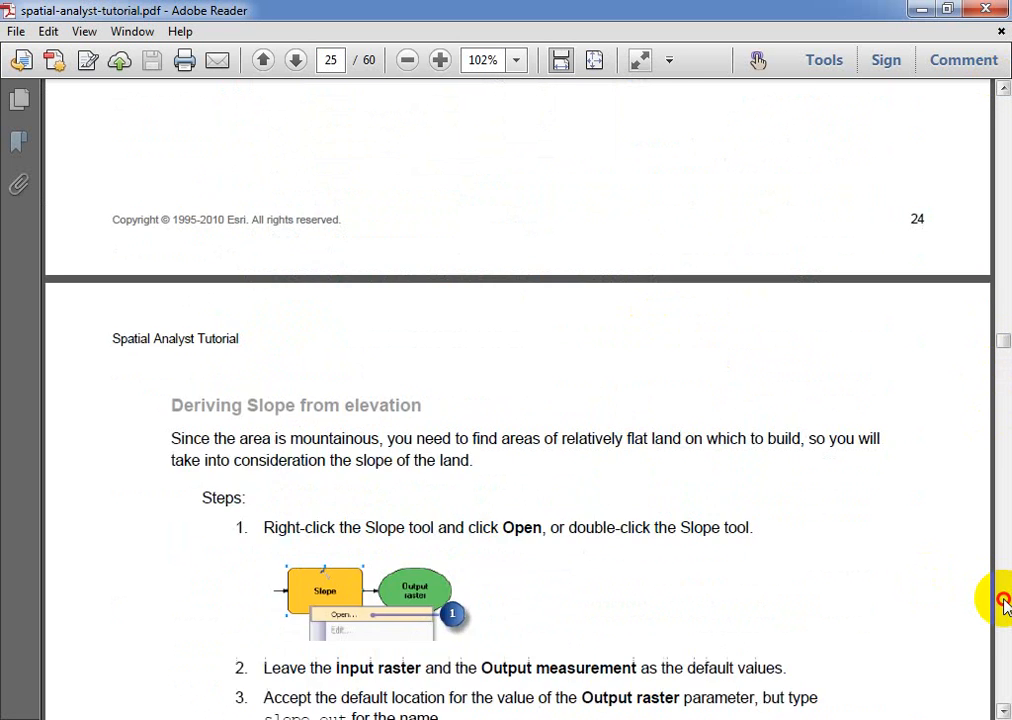
left_click(1003, 603)
left_click(1003, 603)
left_click(1003, 603)
left_click(1003, 603)
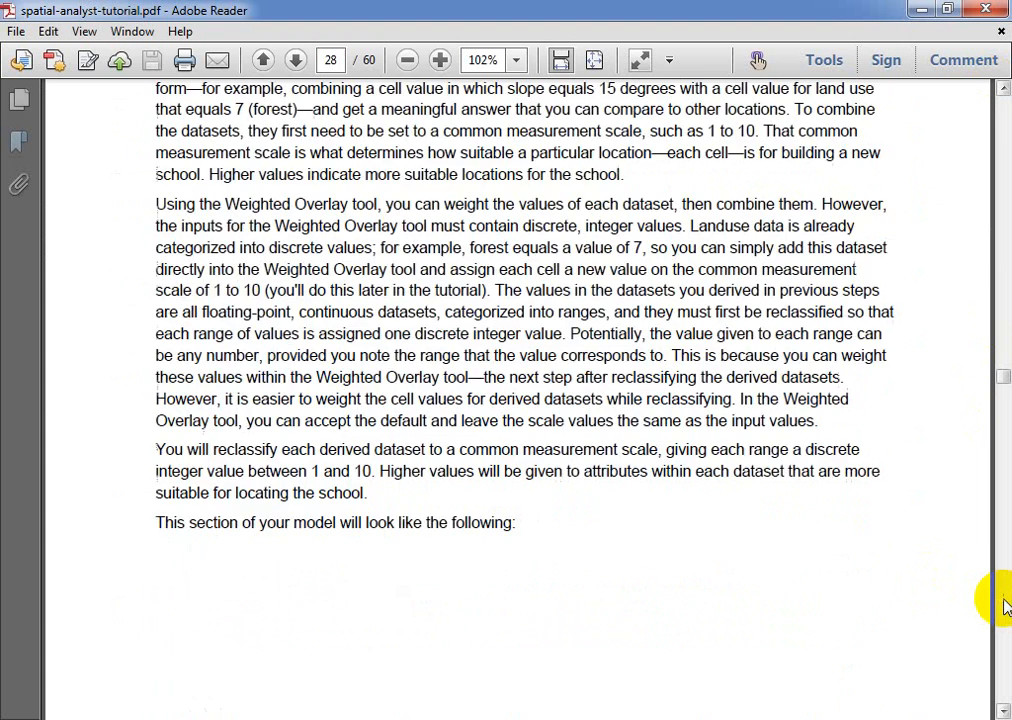
left_click(1003, 603)
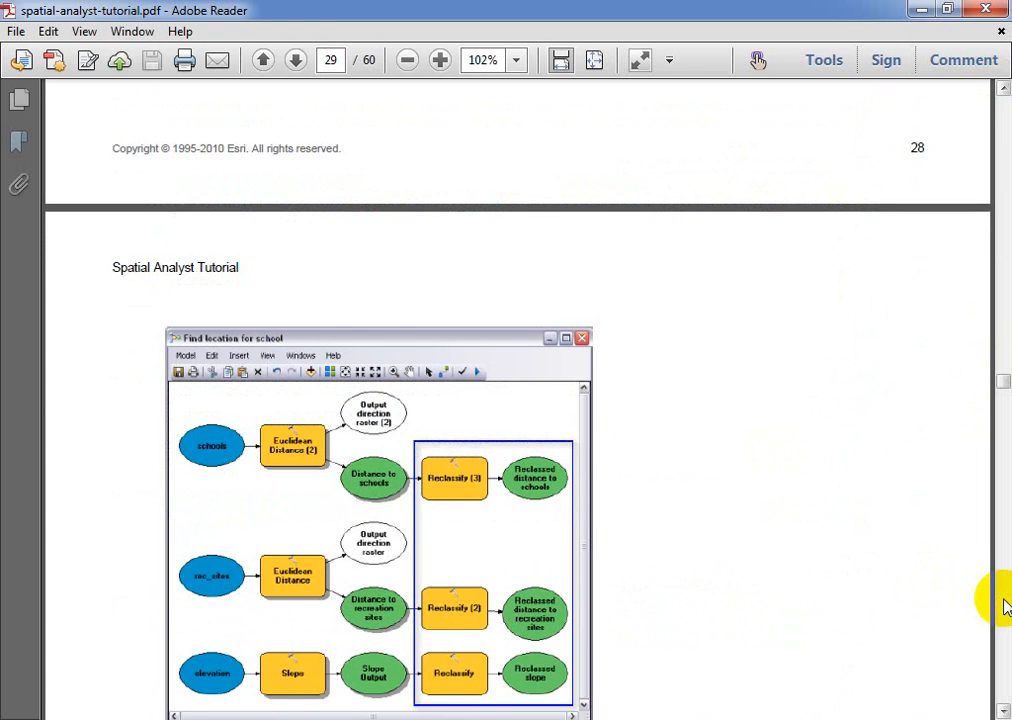
left_click(1005, 230)
left_click(1005, 232)
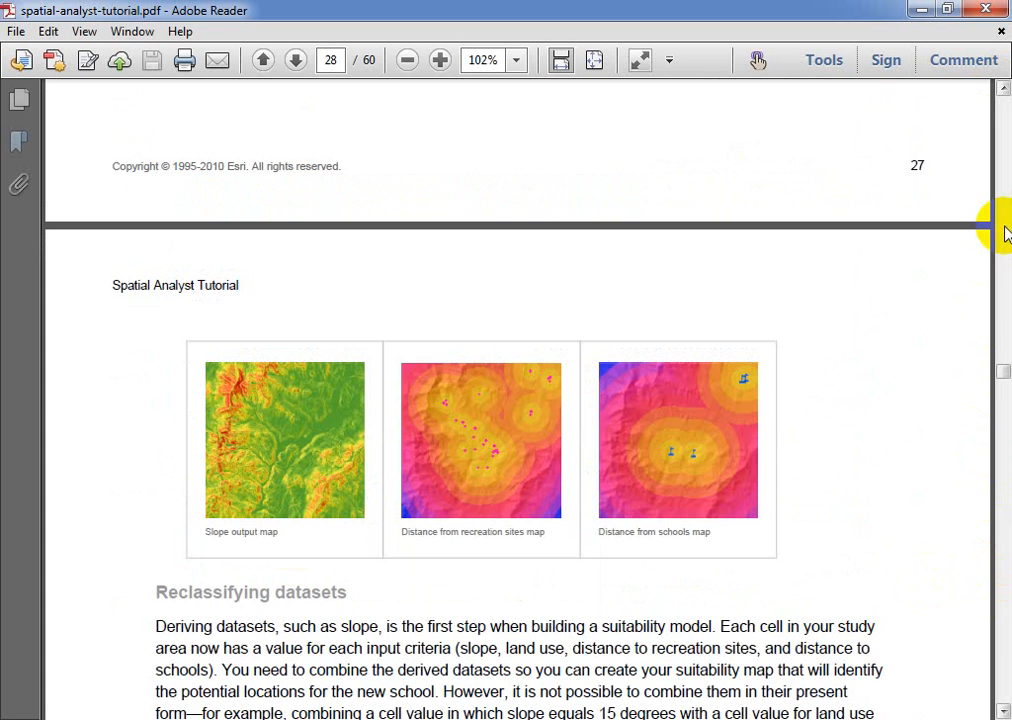
mouse_move(576, 716)
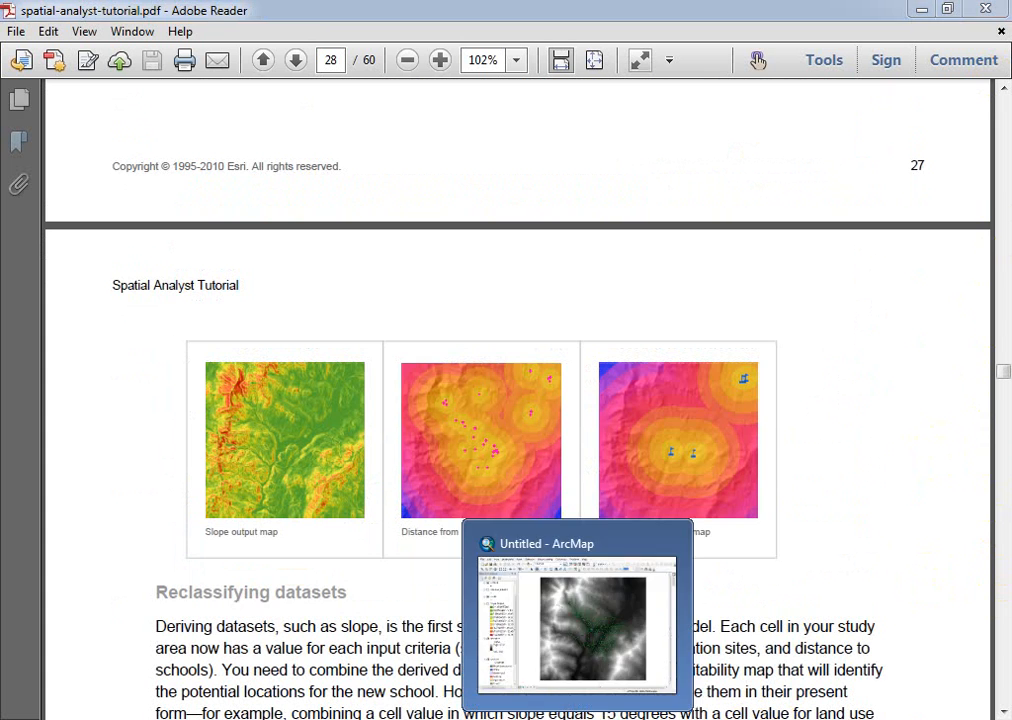
left_click(617, 665)
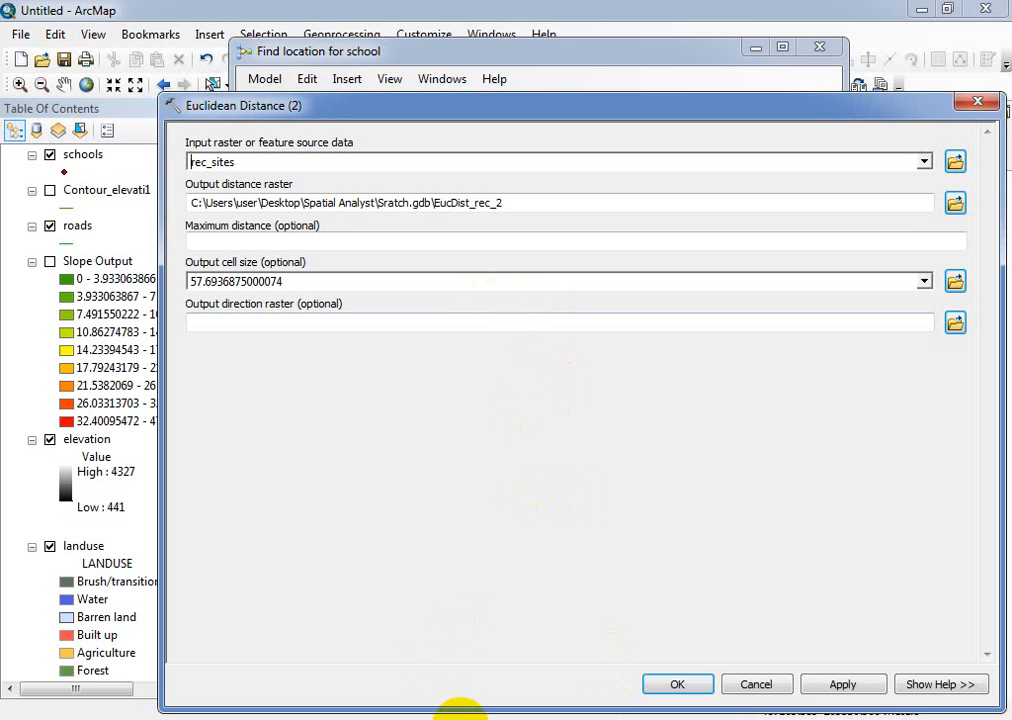
Step: Reopen the tutorial PDF to reread the model run and Euclidean distance instructions on pages 27 and 26, and return to ArcMap
mouse_move(460, 715)
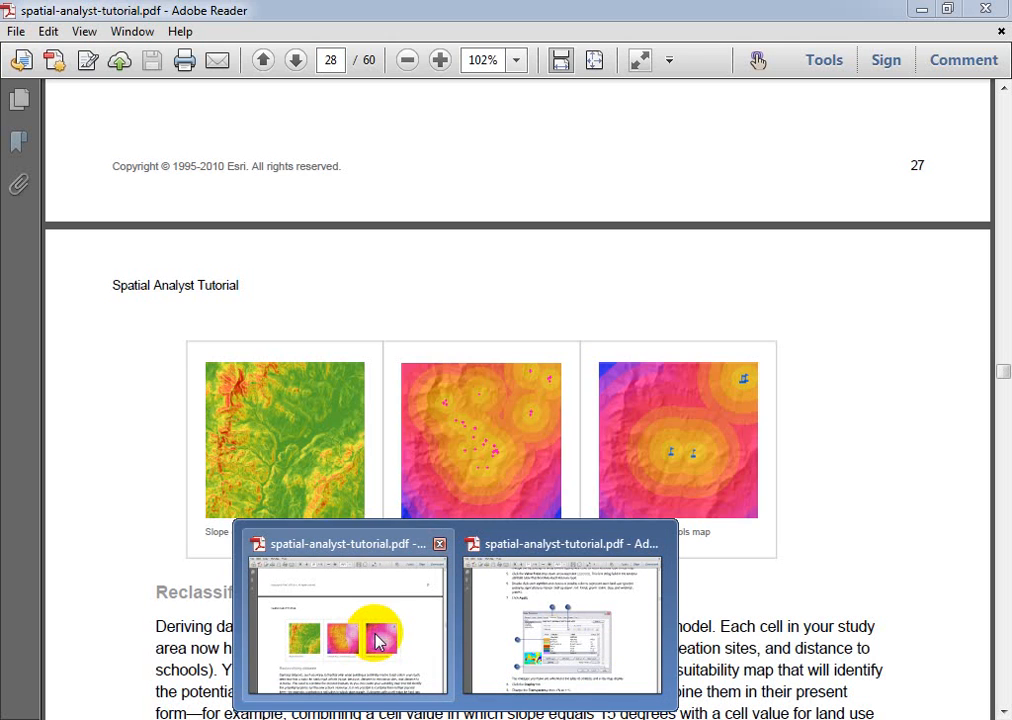
left_click(378, 641)
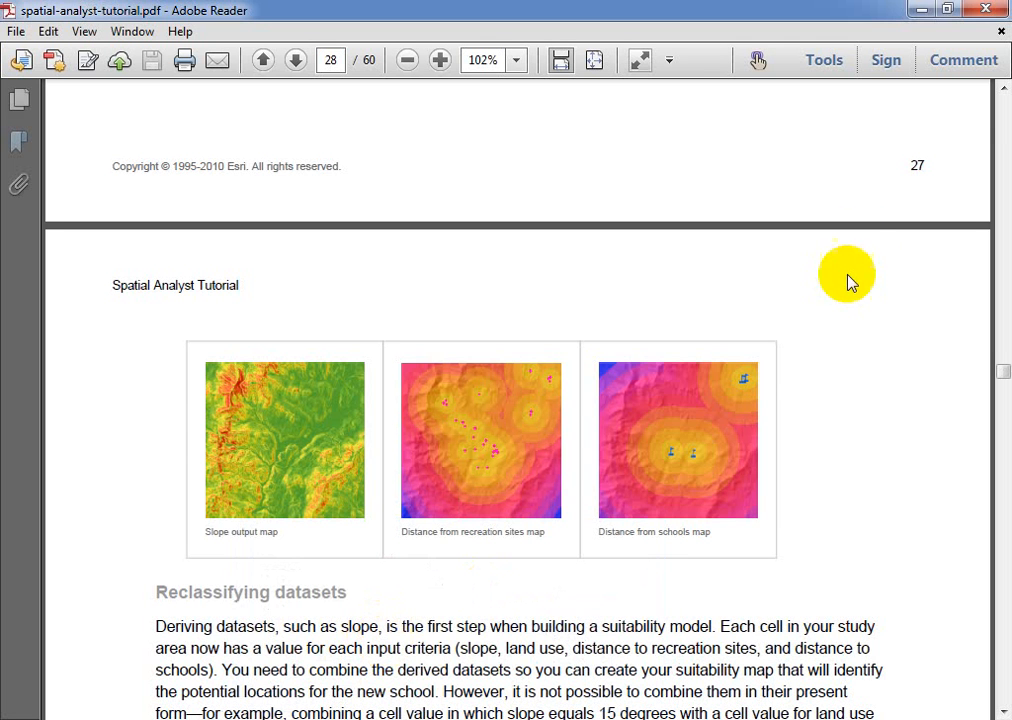
left_click(1003, 90)
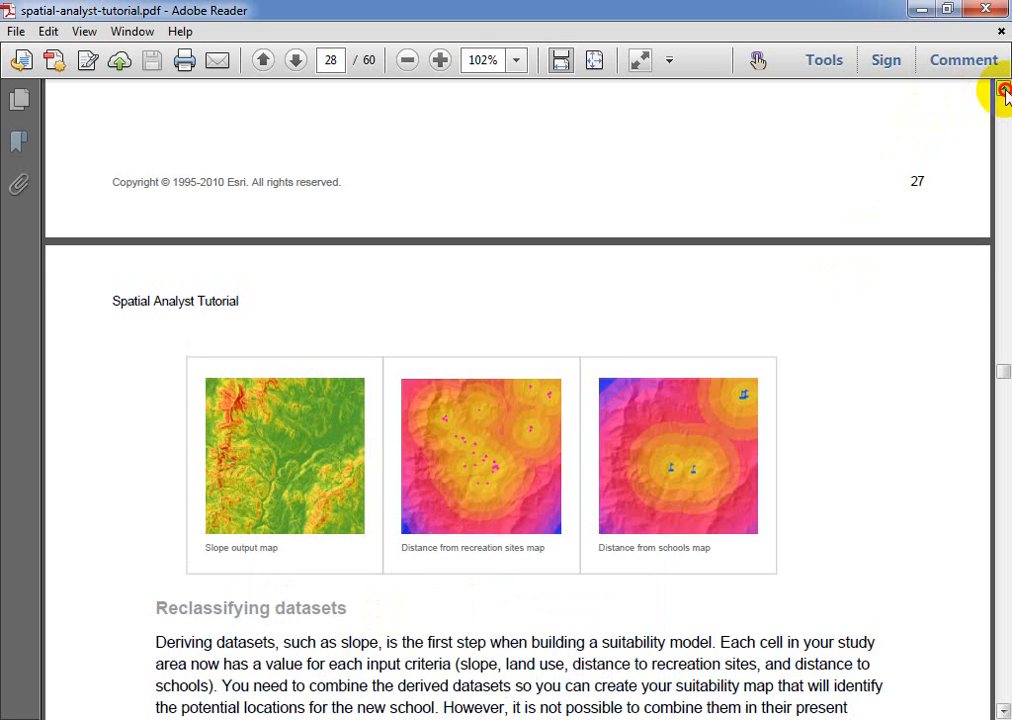
left_click(1003, 90)
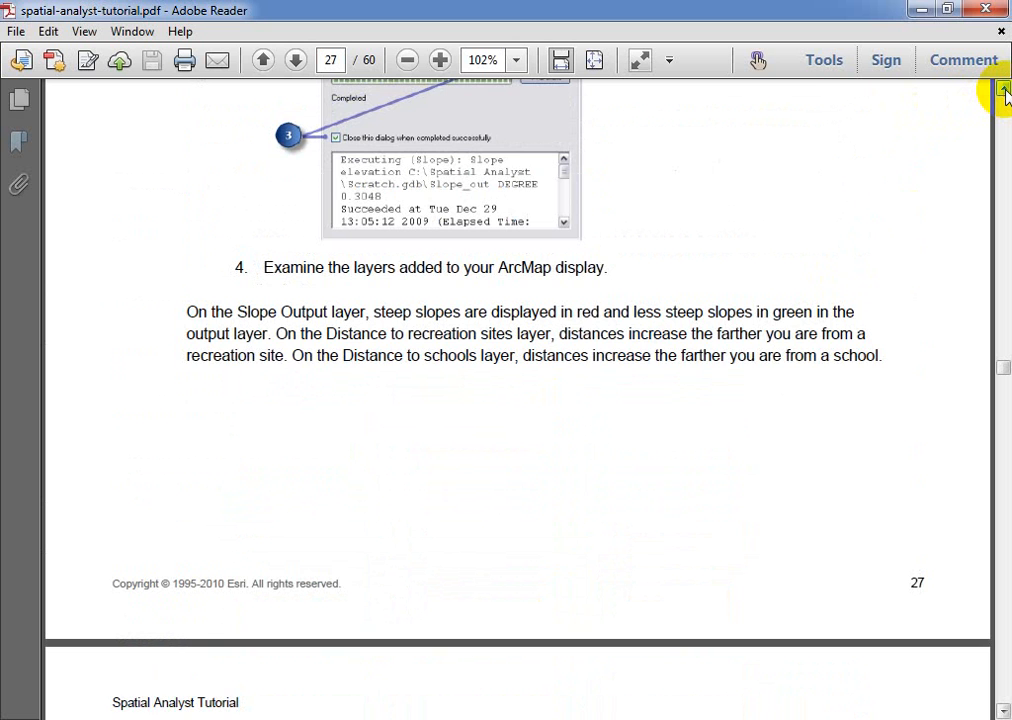
left_click(1003, 90)
left_click(1003, 90)
left_click(1003, 90)
left_click(1003, 90)
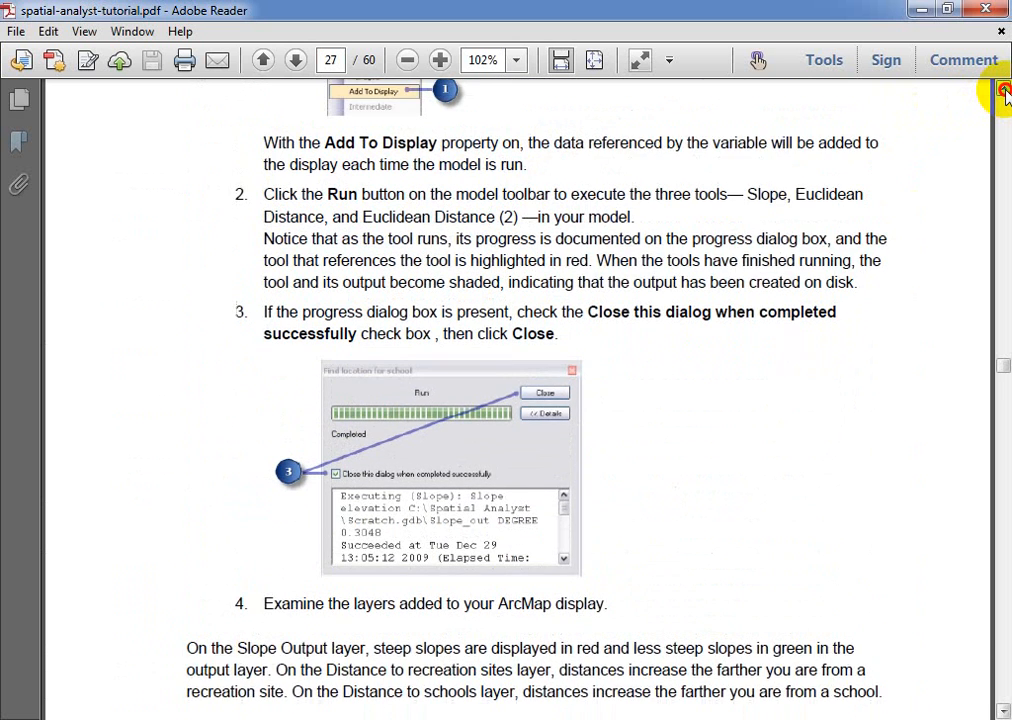
left_click(1003, 90)
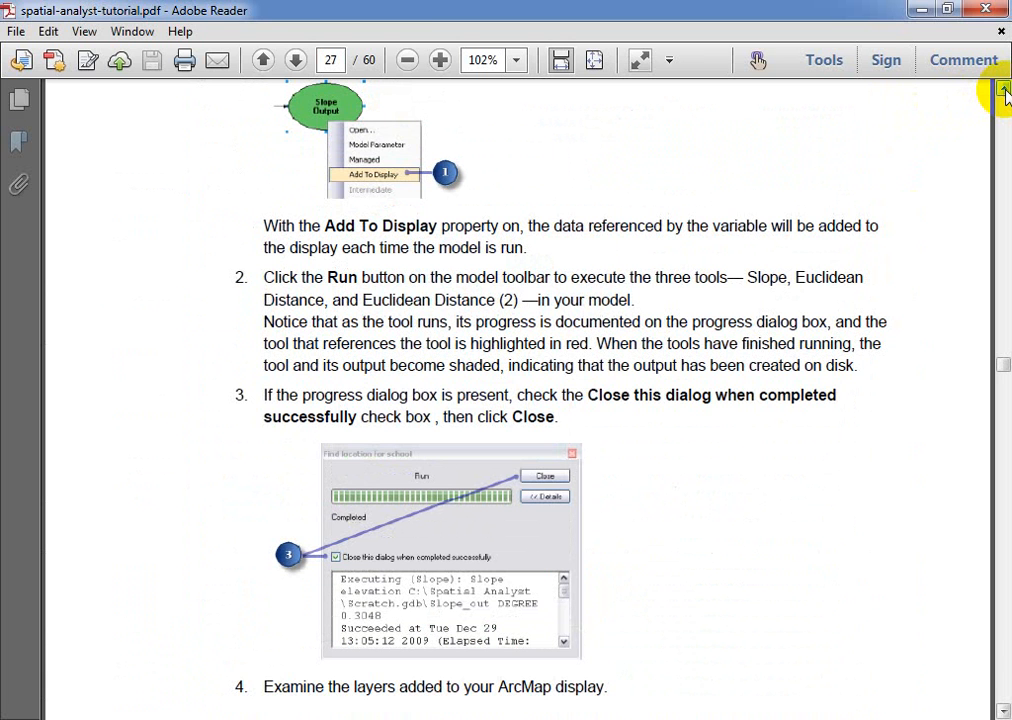
left_click(1003, 91)
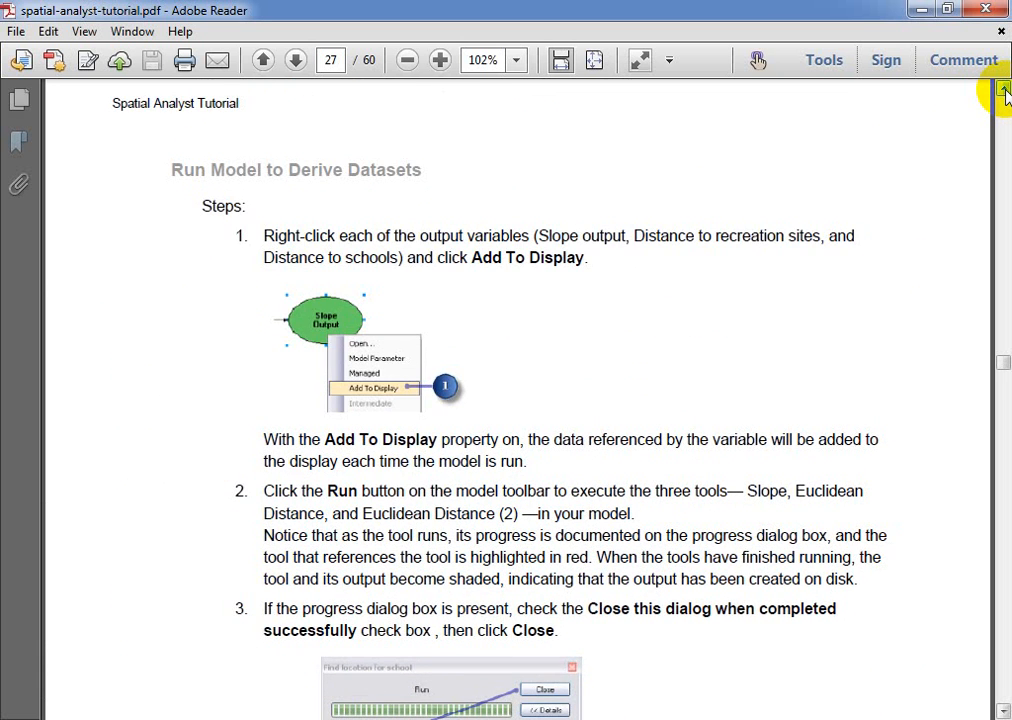
left_click(1005, 90)
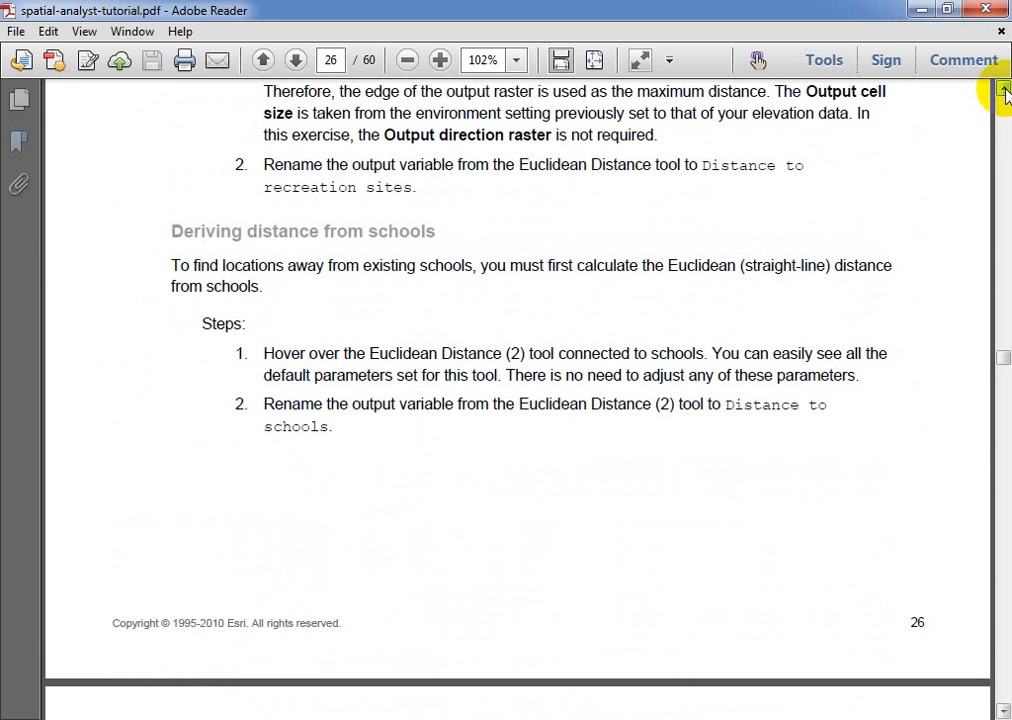
left_click(1003, 91)
left_click(1003, 91)
left_click(1003, 91)
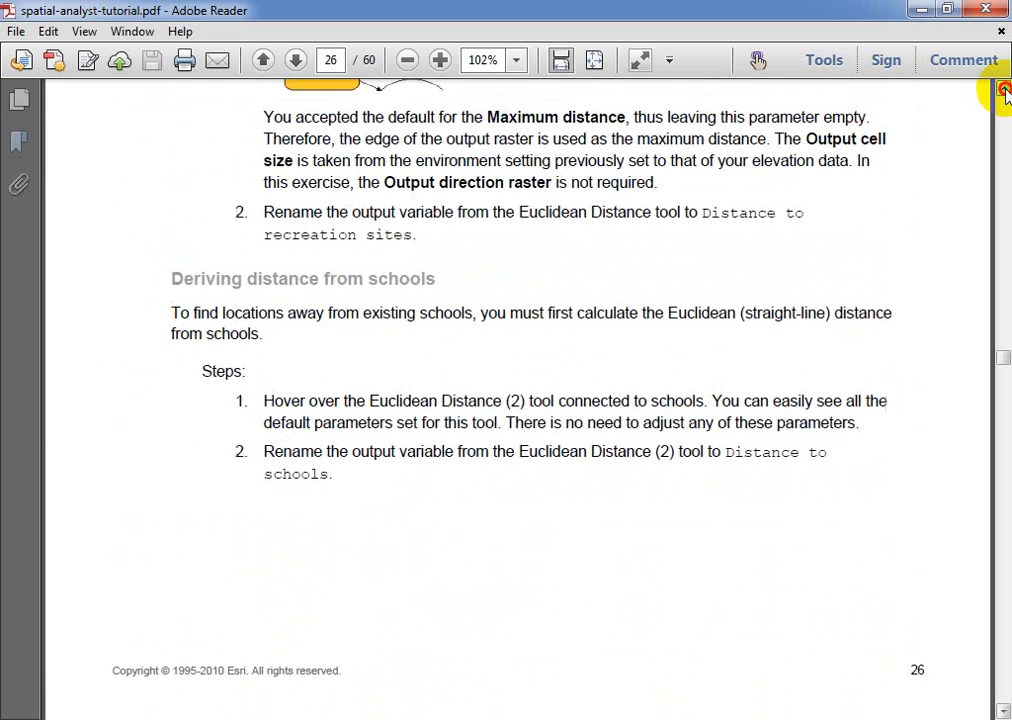
left_click(1003, 91)
left_click(1003, 91)
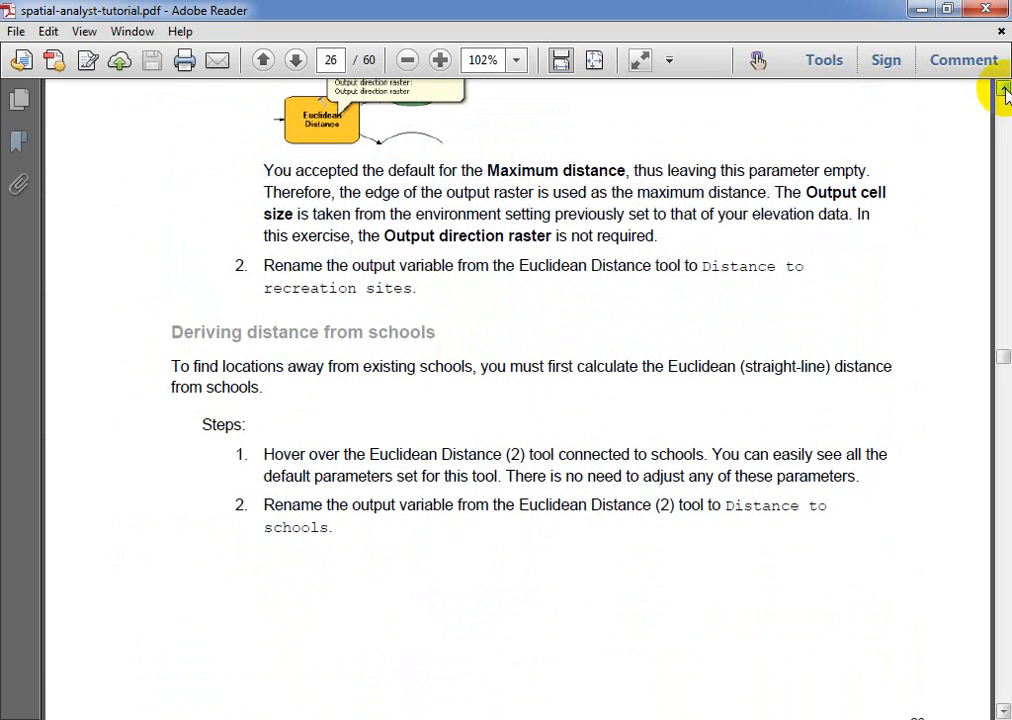
left_click(1003, 91)
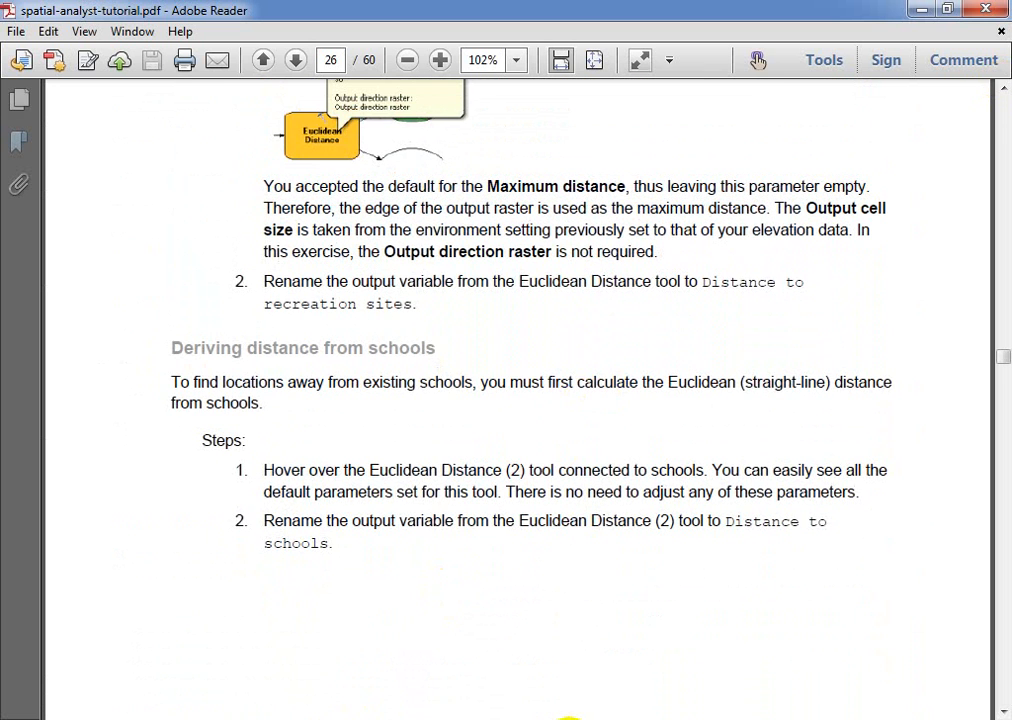
left_click(569, 718)
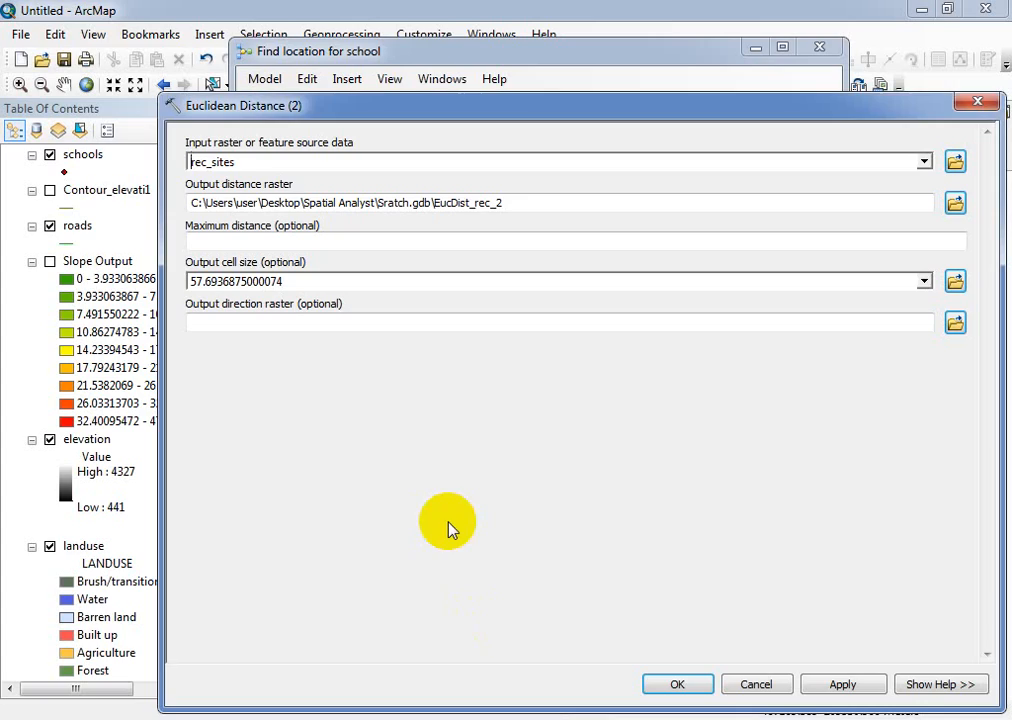
Step: Close the Euclidean Distance (2) settings and inspect the Processing Extent and Raster Analysis overrides in the model's environment settings
left_click(978, 102)
left_click(268, 78)
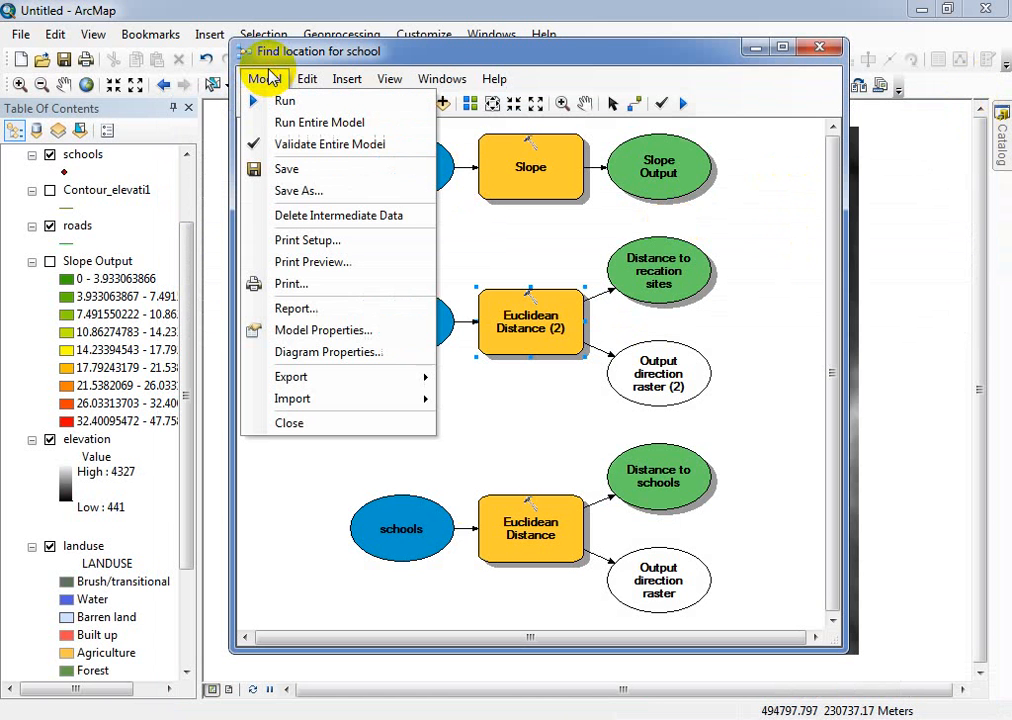
left_click(290, 330)
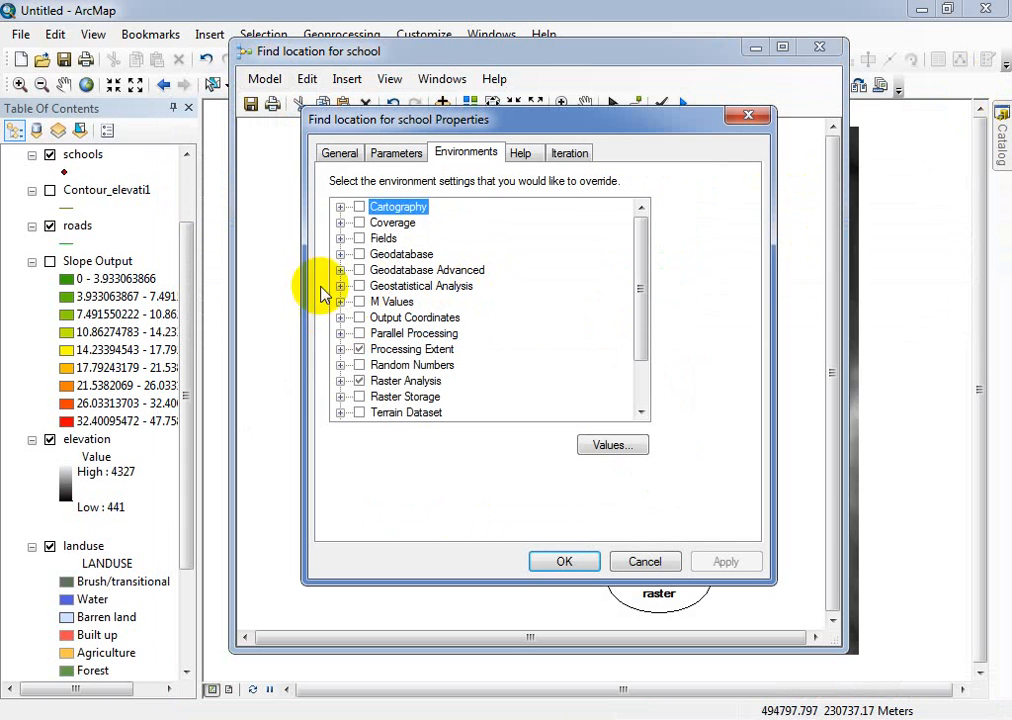
left_click(340, 349)
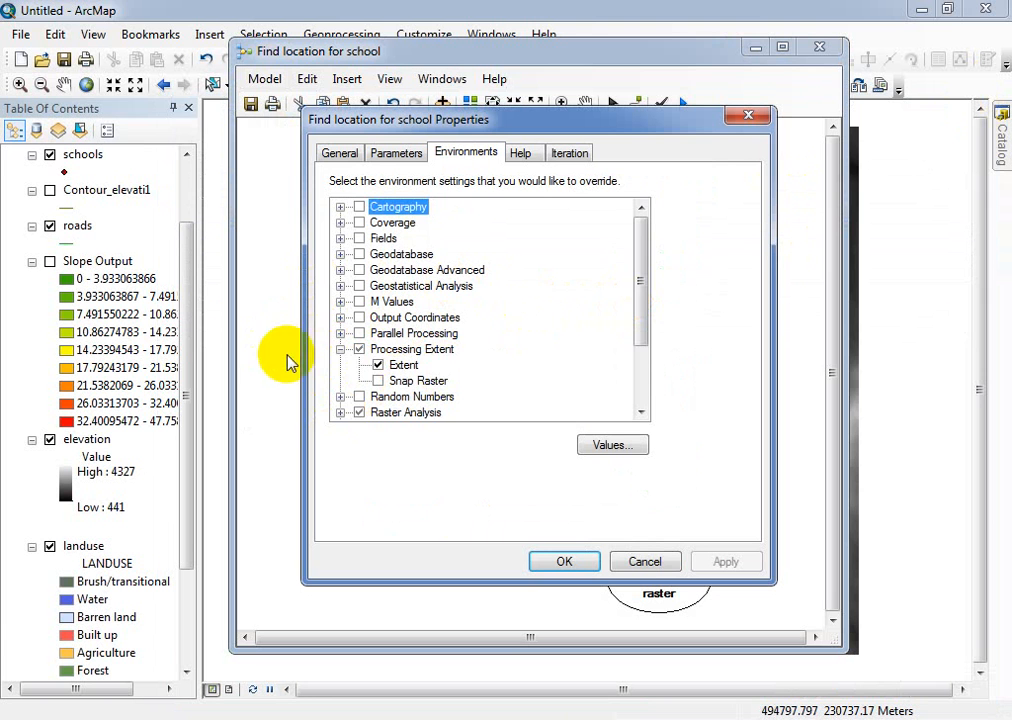
left_click_drag(643, 289, 644, 326)
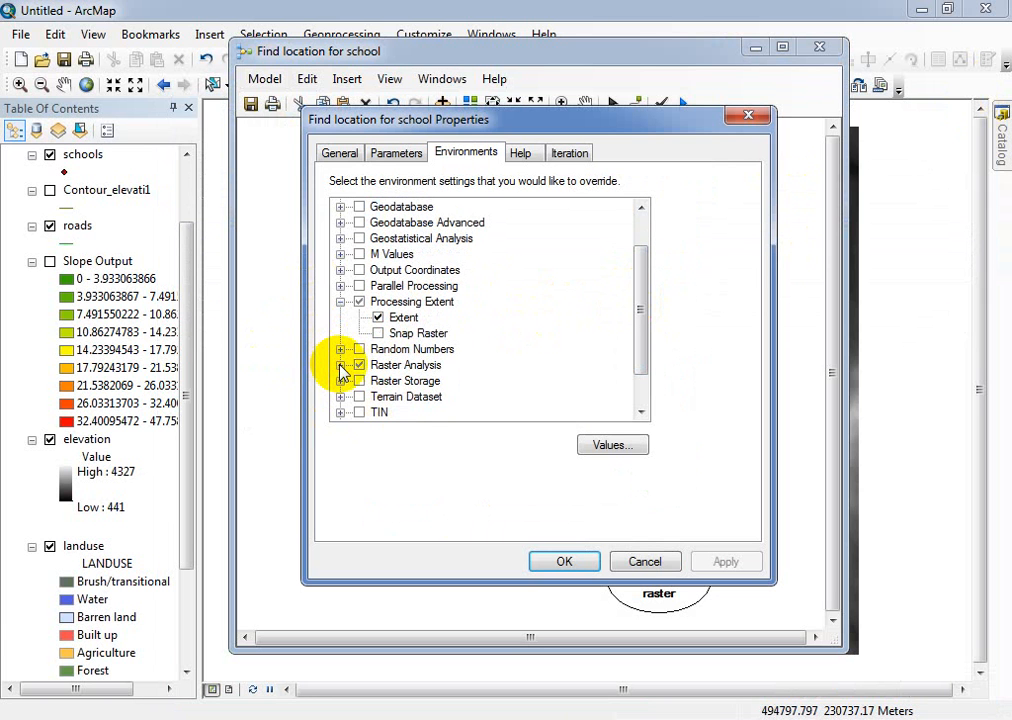
left_click(341, 366)
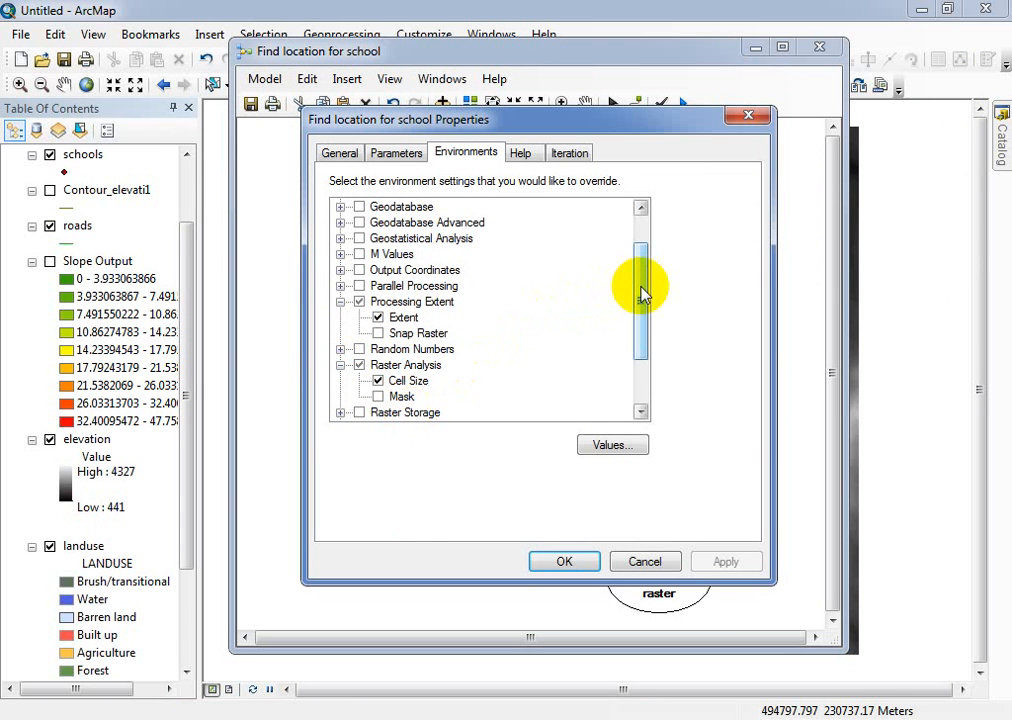
mouse_move(644, 289)
left_mouse_down()
mouse_move(640, 330)
mouse_move(630, 284)
left_mouse_up()
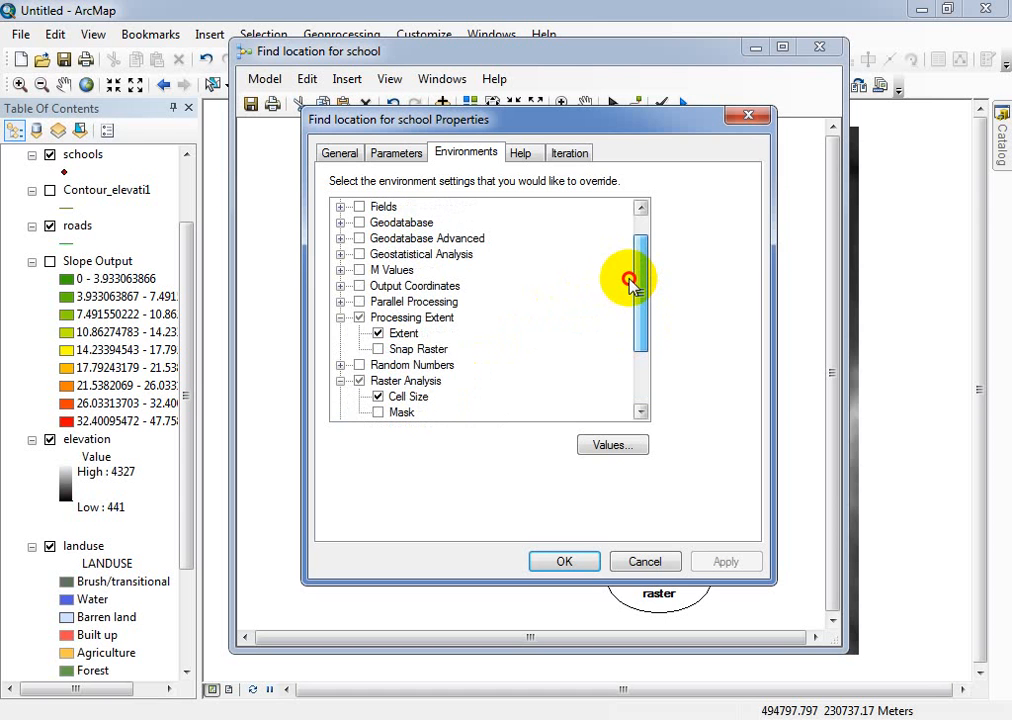
left_click(750, 116)
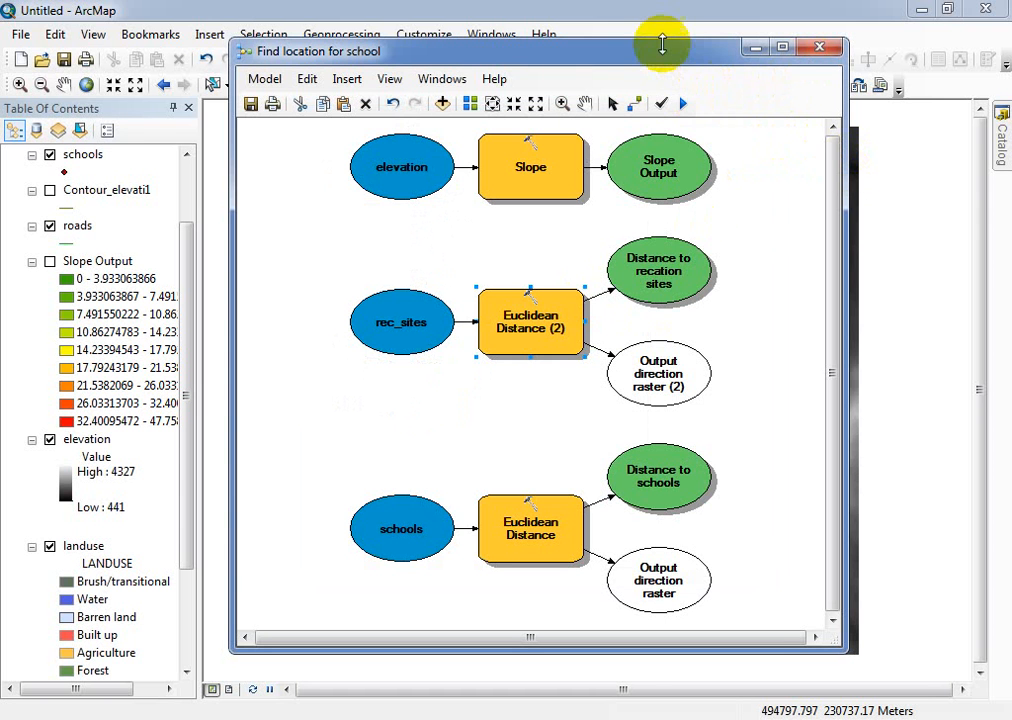
Step: Move the model window aside to view the map, bring it back, and try to rerun the model
left_click_drag(660, 62, 269, 118)
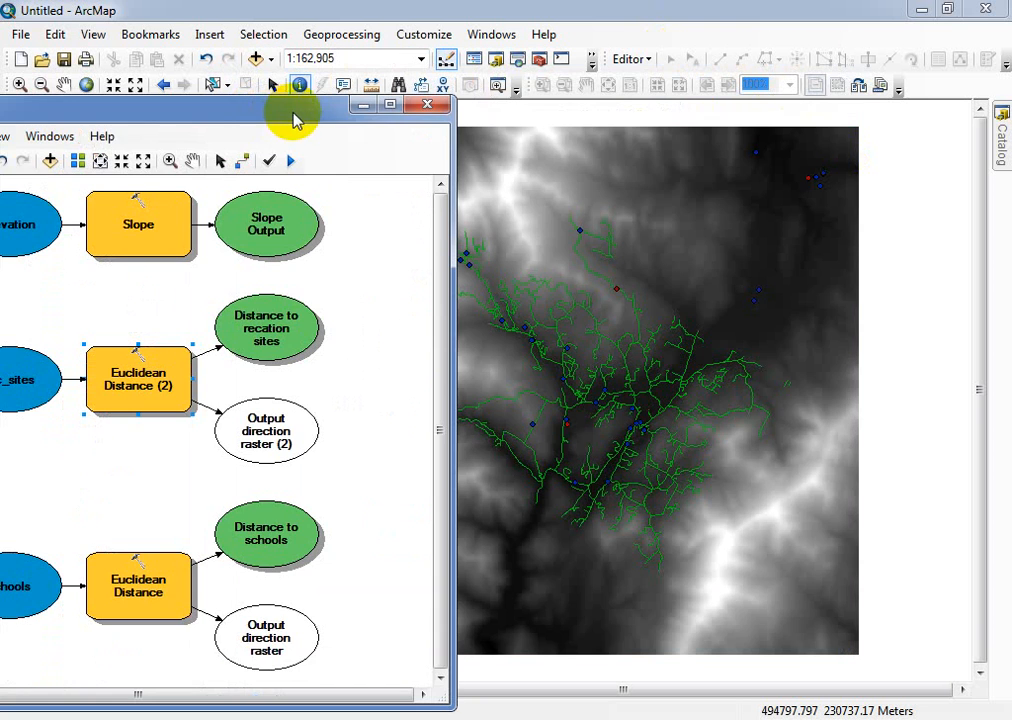
left_click(299, 84)
left_click(626, 156)
left_click_drag(626, 156, 598, 24)
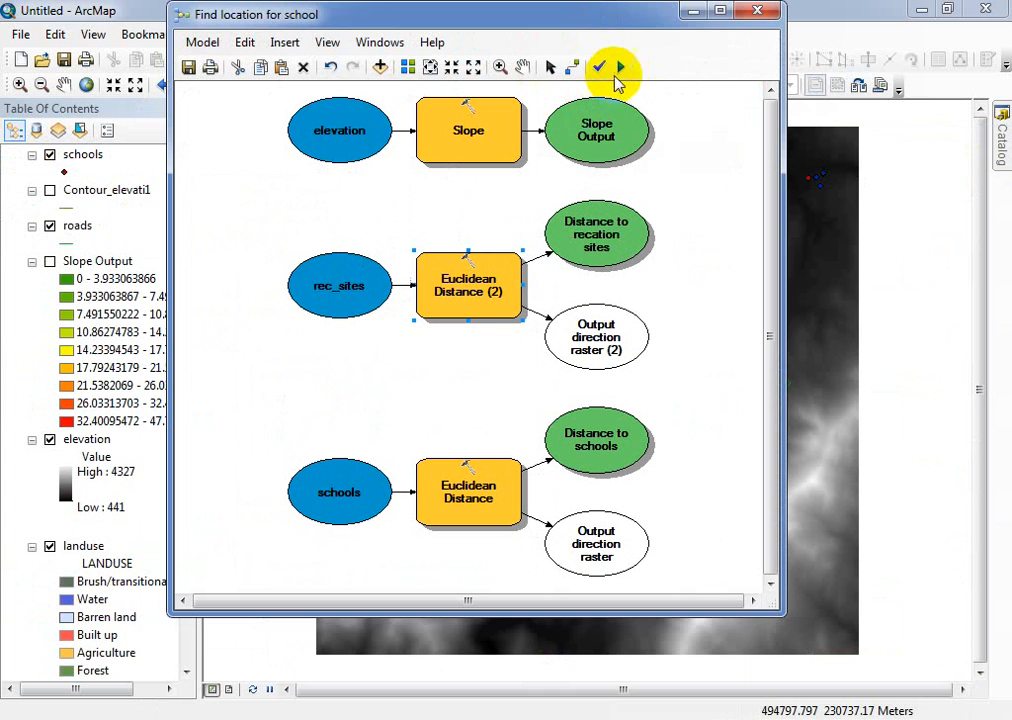
left_click(622, 70)
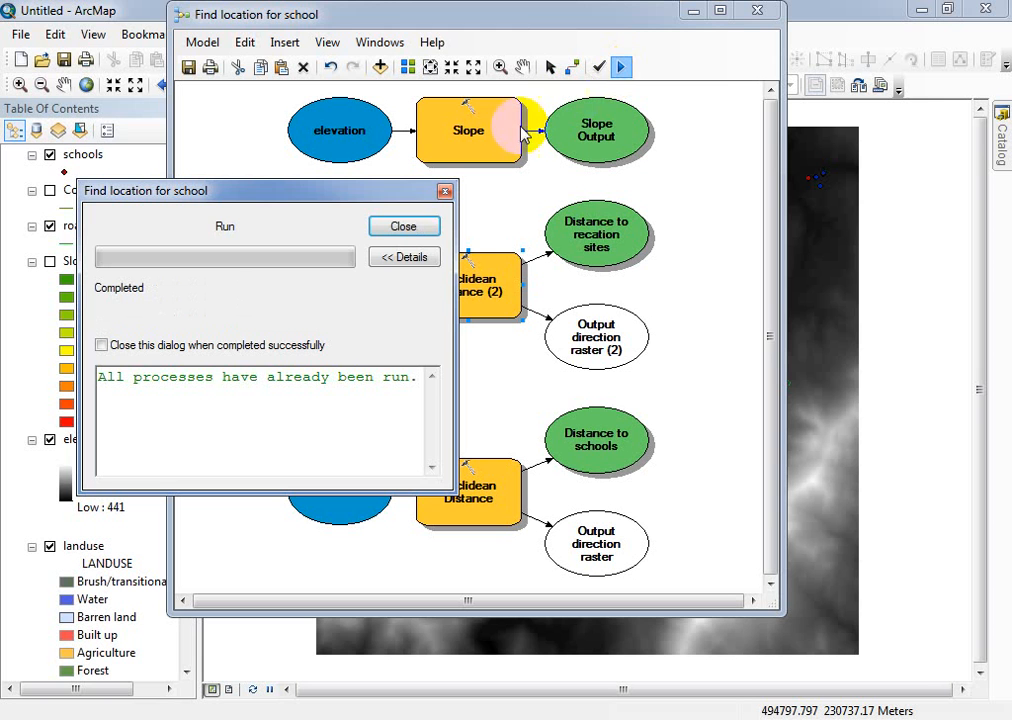
left_click(403, 228)
Step: Rename the Slope tool's output raster to Slope_elevat2 in Sratch.gdb
left_click(469, 132)
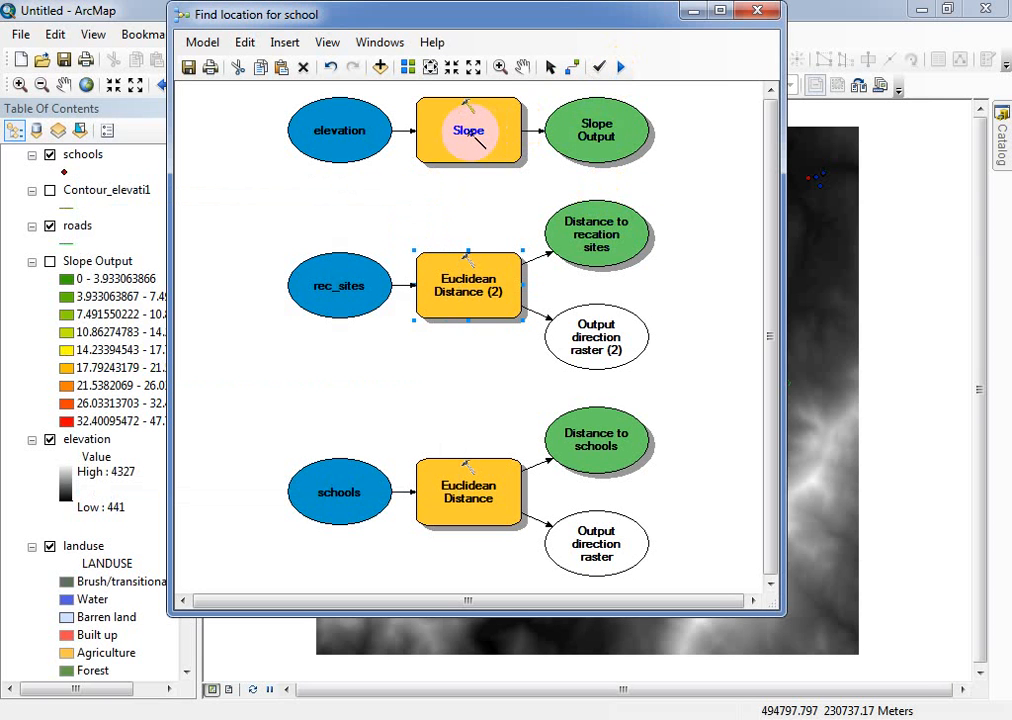
right_click(469, 132)
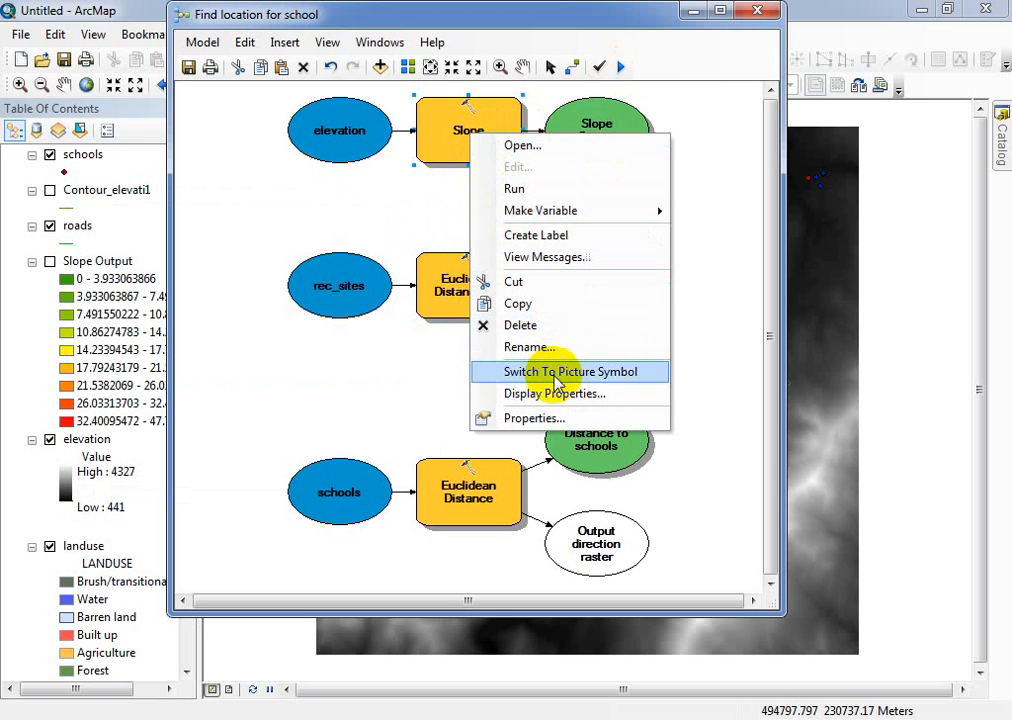
left_click(522, 146)
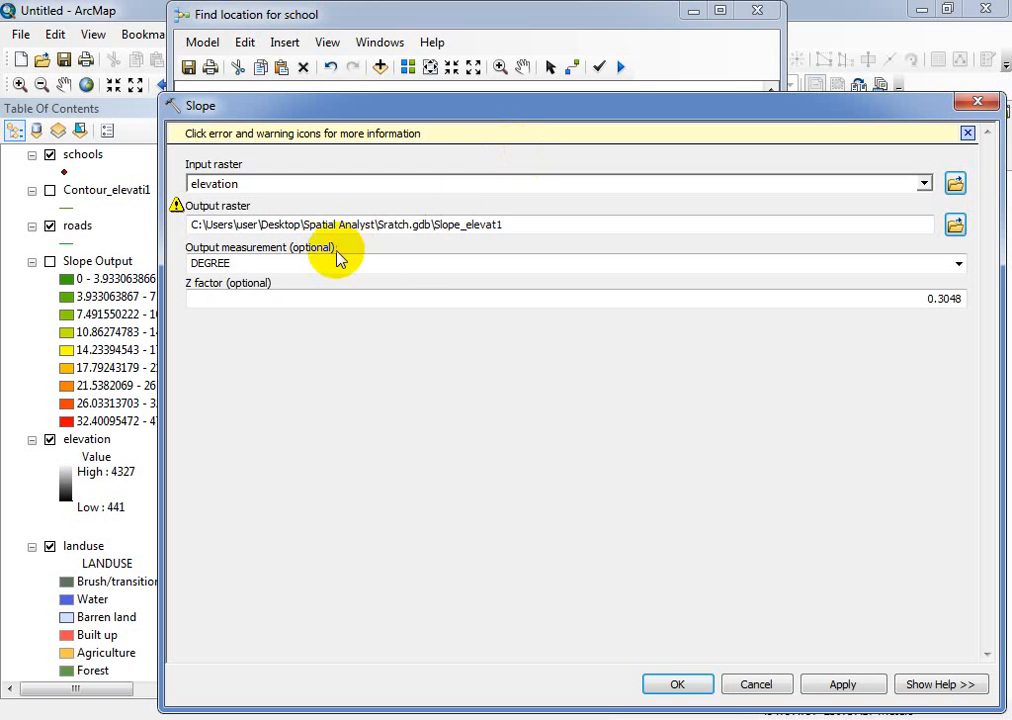
left_click(517, 230)
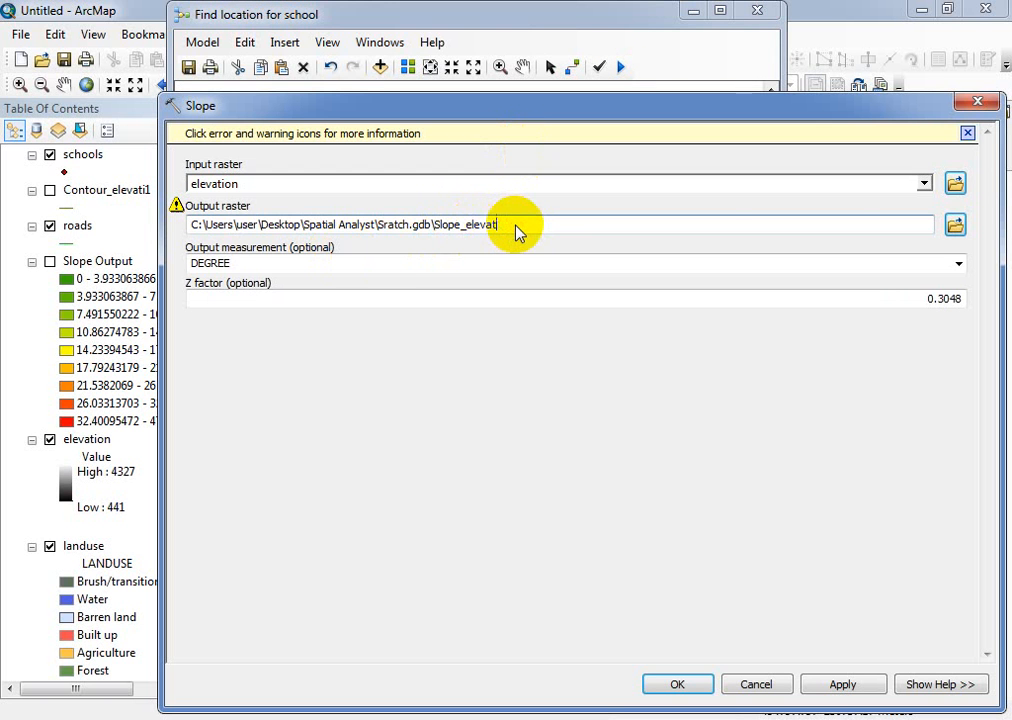
type("2")
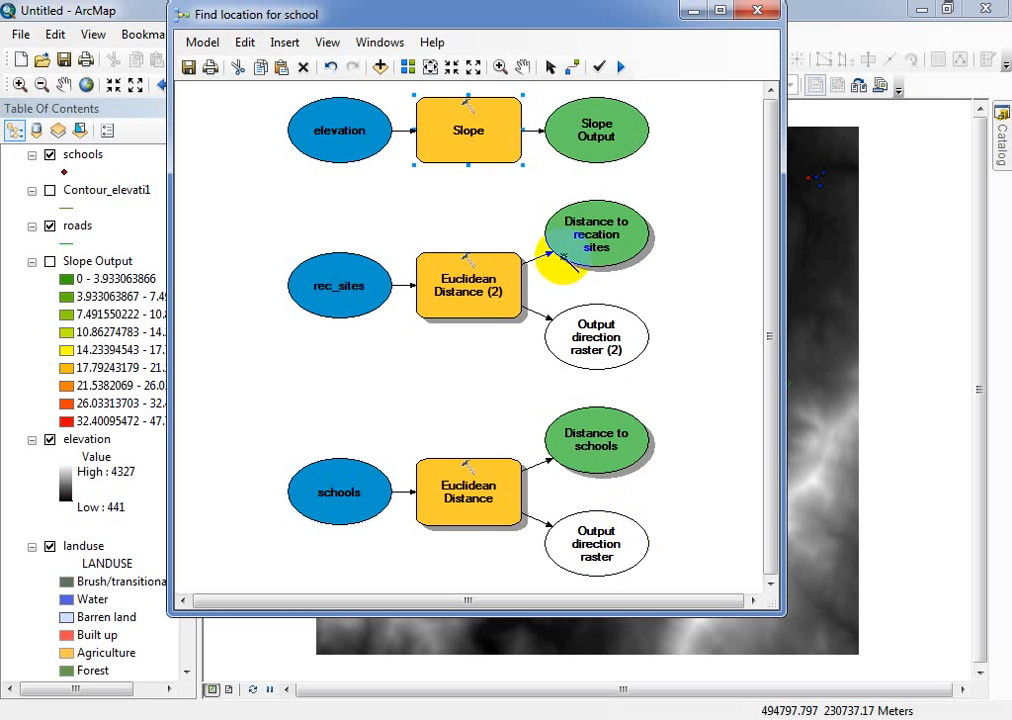
left_click(677, 684)
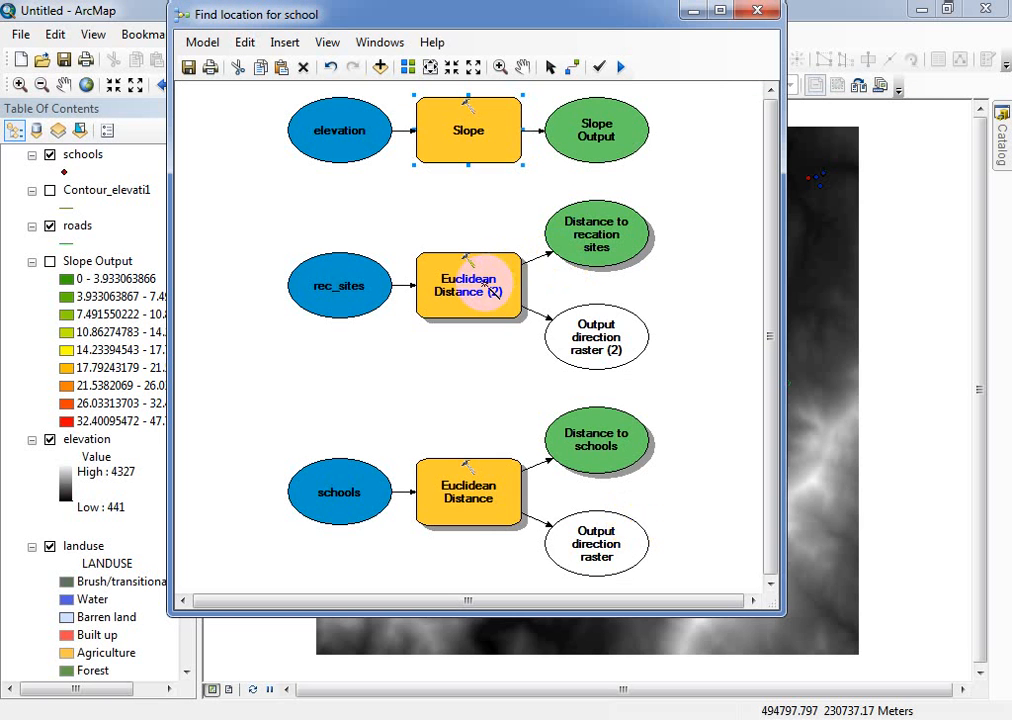
Step: Rename the output distance raster of the rec_sites Euclidean Distance tool to EucDist_rec_2 in Sratch.gdb
right_click(483, 282)
left_click(503, 294)
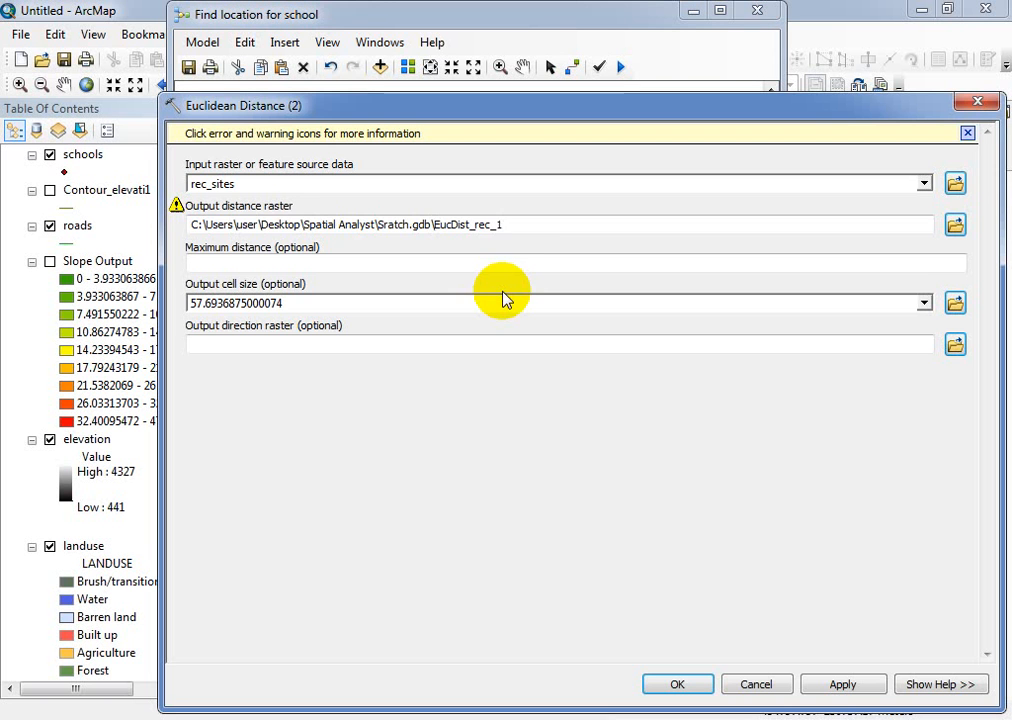
left_click(530, 228)
key("BackSpace")
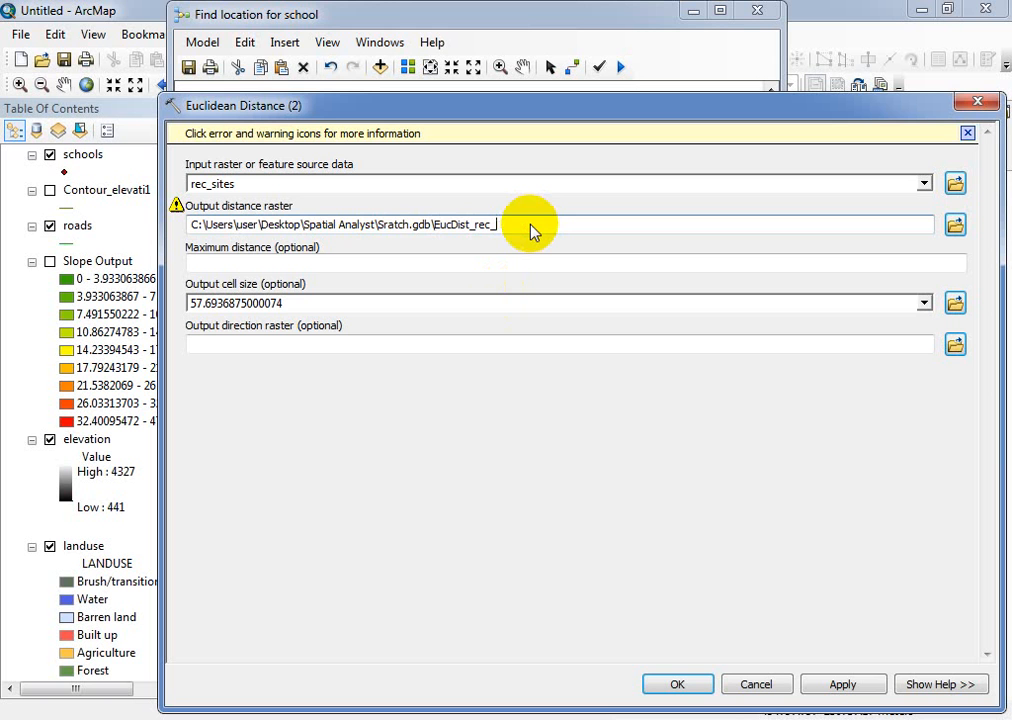
type("2")
left_click(677, 684)
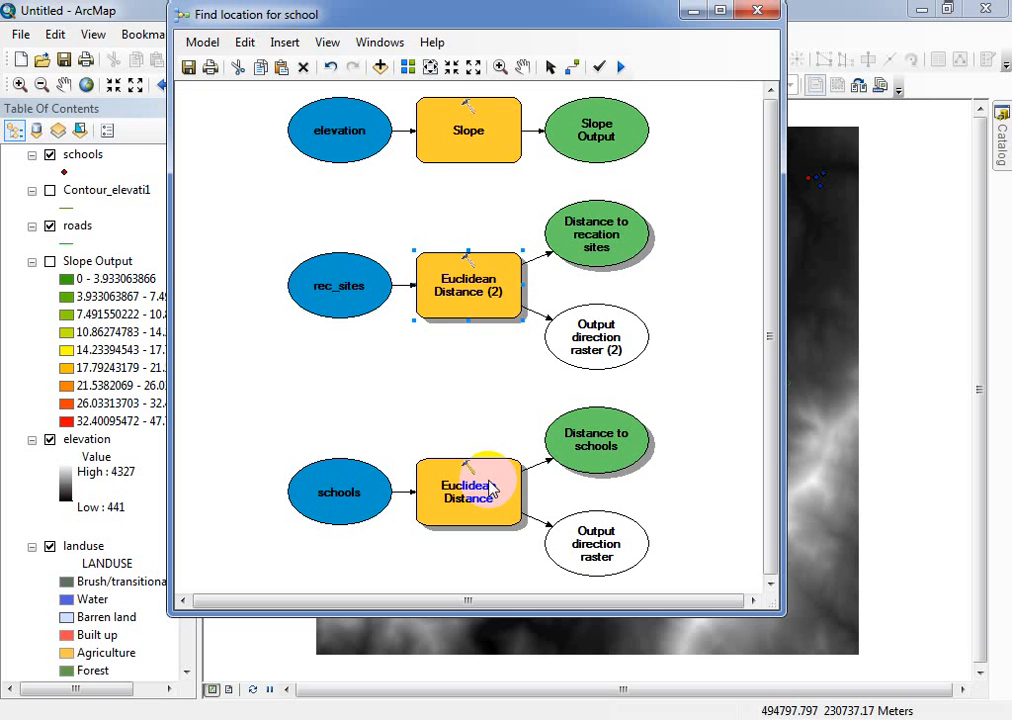
Step: Open the schools Euclidean Distance tool and start editing its output distance raster name
right_click(485, 489)
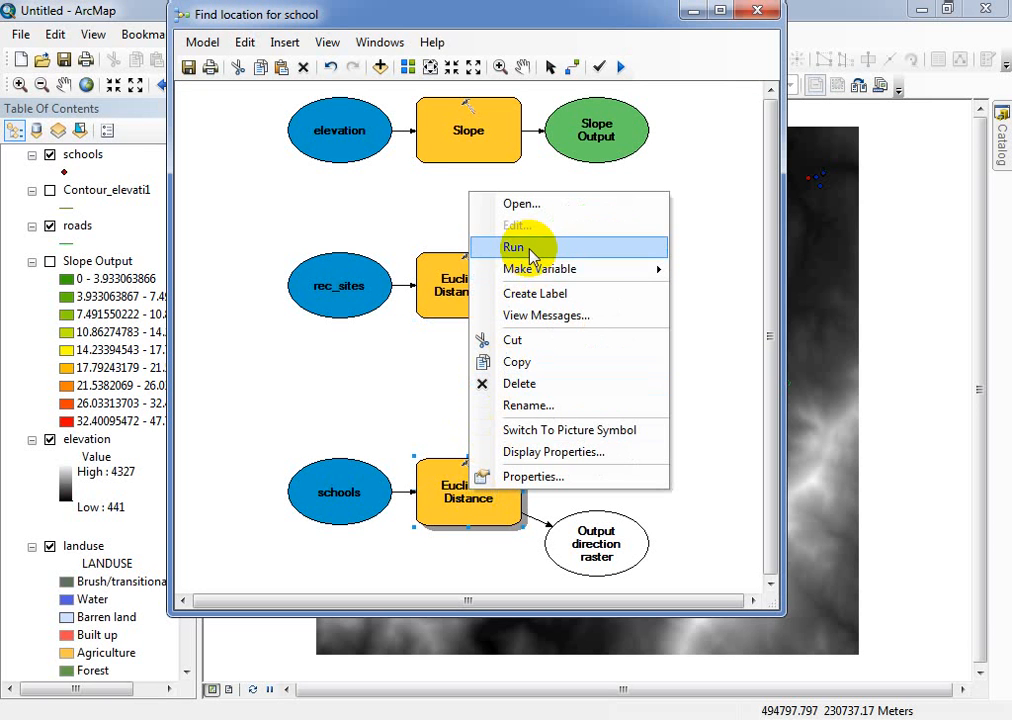
left_click(515, 204)
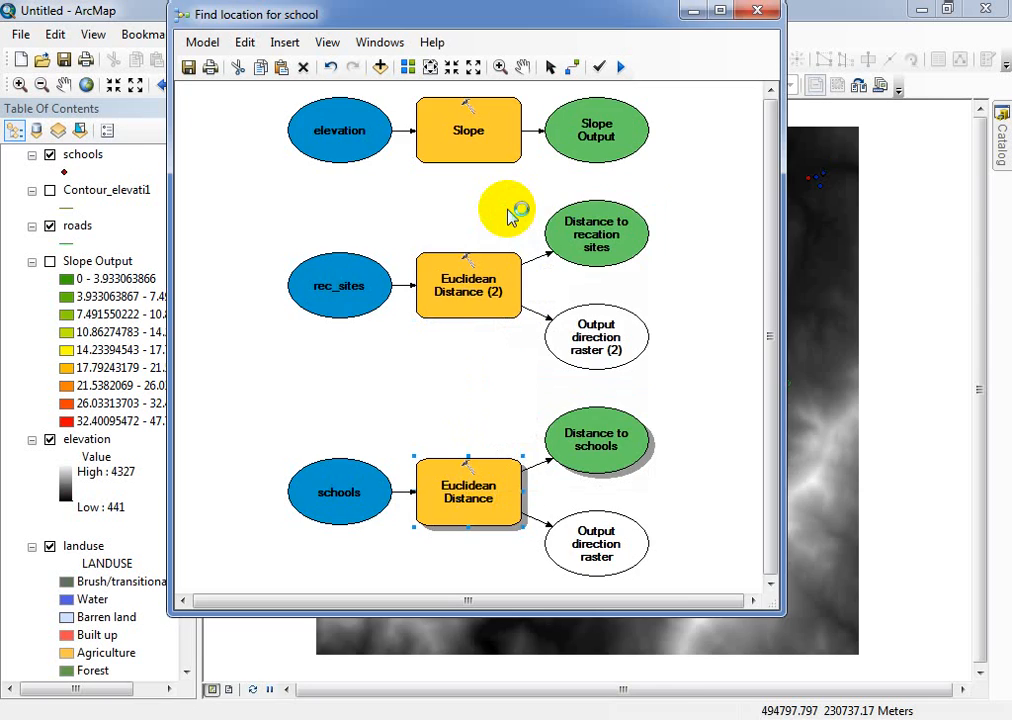
left_click(512, 230)
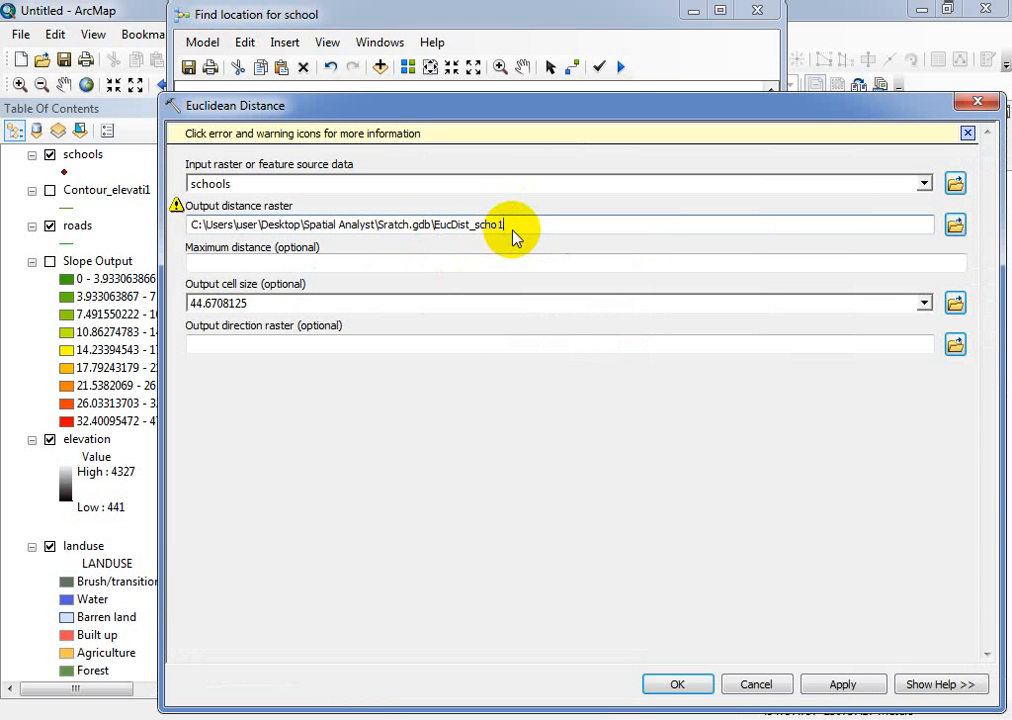